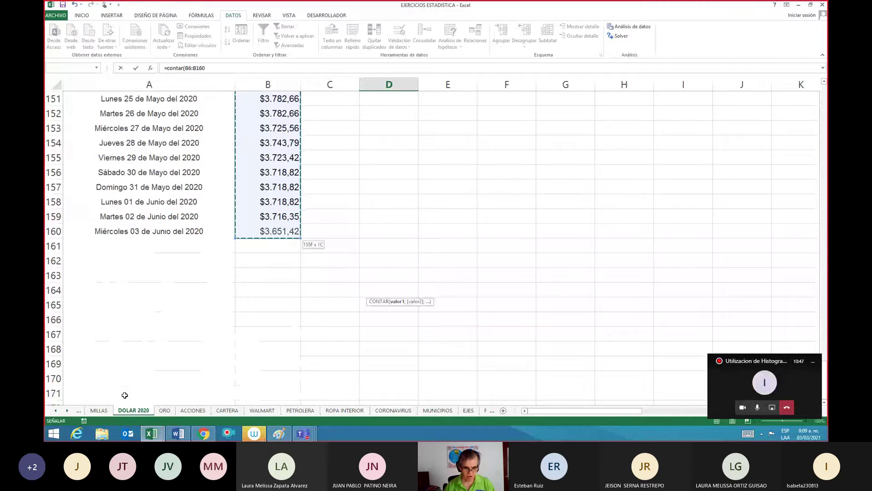
# Complete the sample size formula in D17 as =CONTAR(B6:B160).
pyautogui.press('Return')
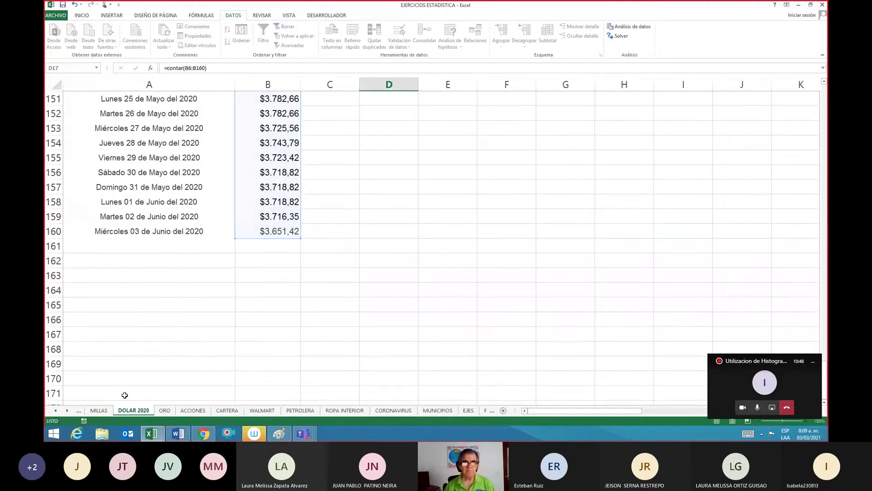
pyautogui.press('Up')
pyautogui.press('Up')
pyautogui.press('Up')
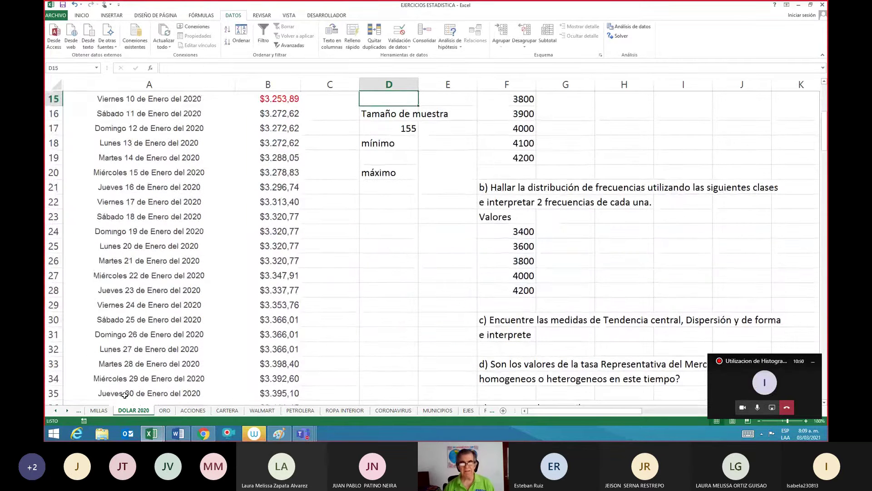
pyautogui.press('Down')
pyautogui.press('Down')
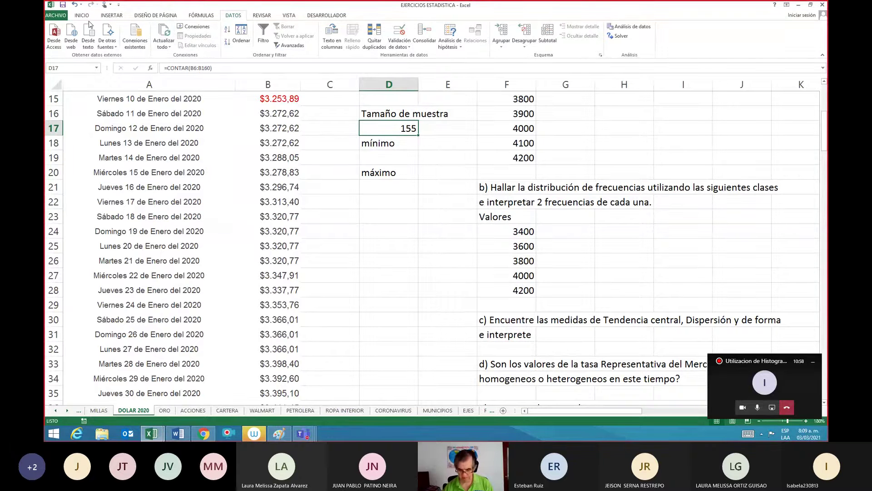
# Calculate the minimum TRM value in D19, below the mínimo label, with =MIN(B6:B160).
pyautogui.press('Down')
pyautogui.press('Down')
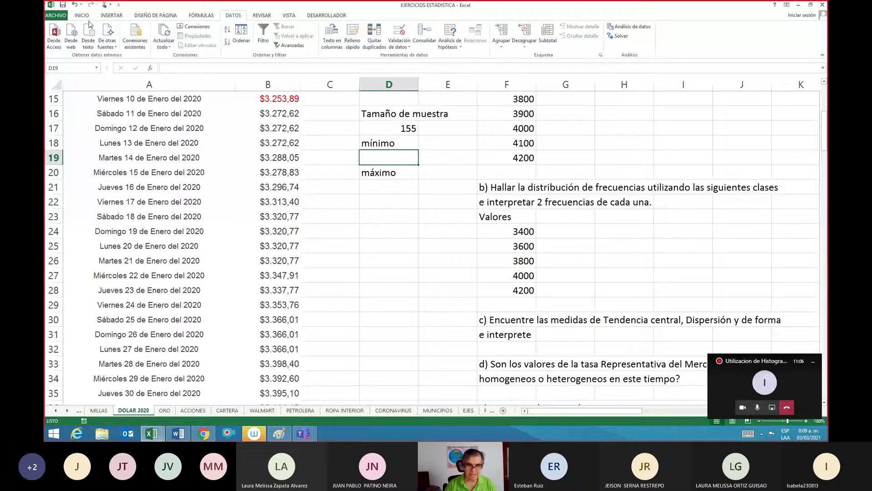
pyautogui.write('=')
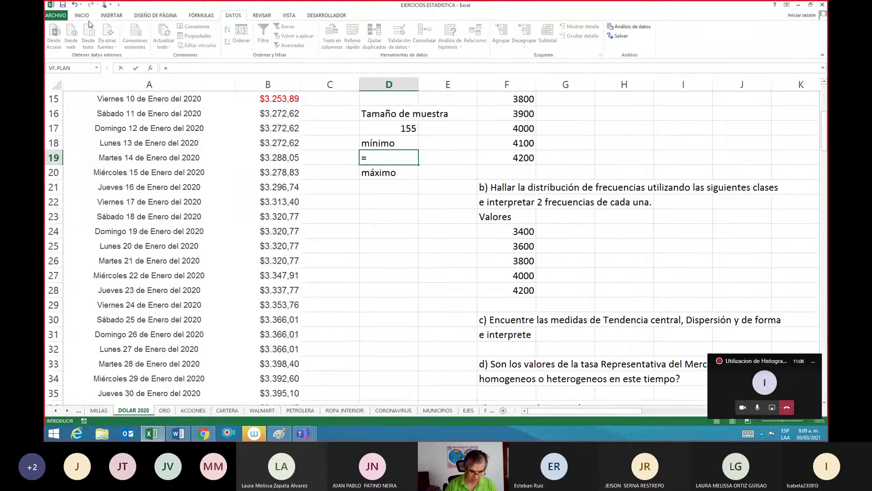
pyautogui.write('min')
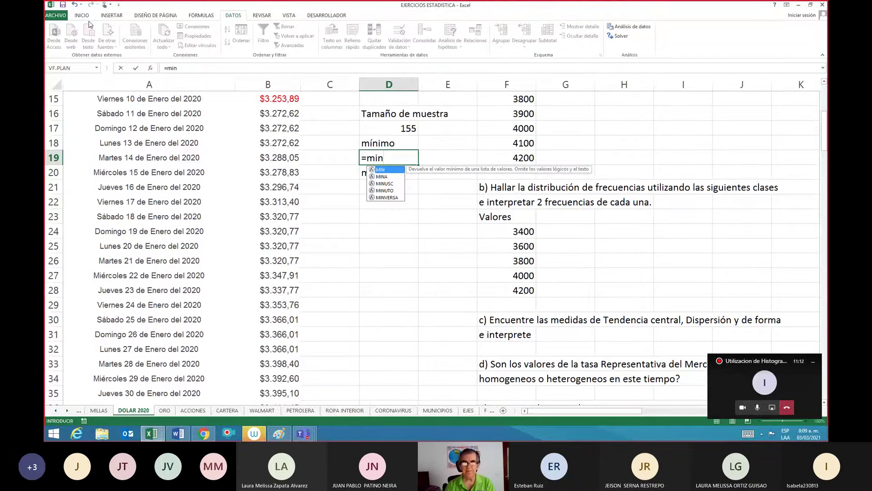
pyautogui.write('(')
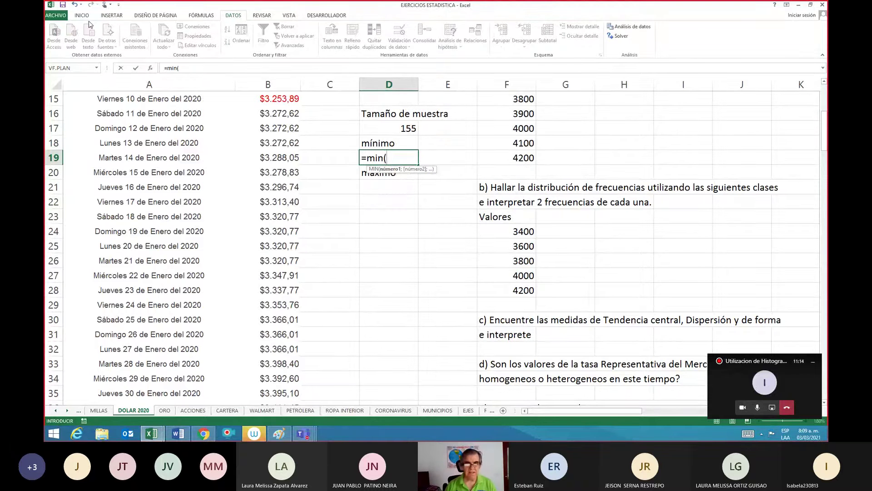
pyautogui.press('Up')
pyautogui.press('Up')
pyautogui.press('Up')
pyautogui.press('Up')
pyautogui.press('Up')
pyautogui.press('Up')
pyautogui.press('Up')
pyautogui.press('Up')
pyautogui.press('Up')
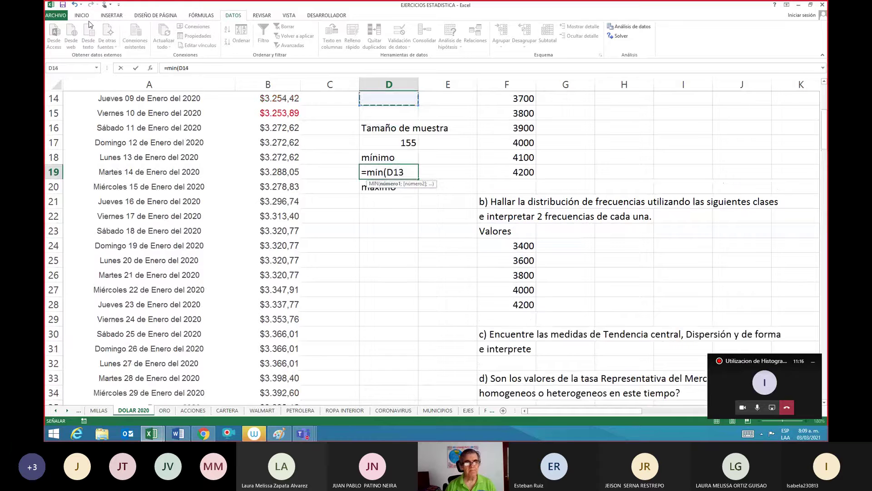
pyautogui.press('Up')
pyautogui.press('Up')
pyautogui.press('Up')
pyautogui.press('Up')
pyautogui.press('Up')
pyautogui.press('Up')
pyautogui.press('Up')
pyautogui.press('Up')
pyautogui.press('Up')
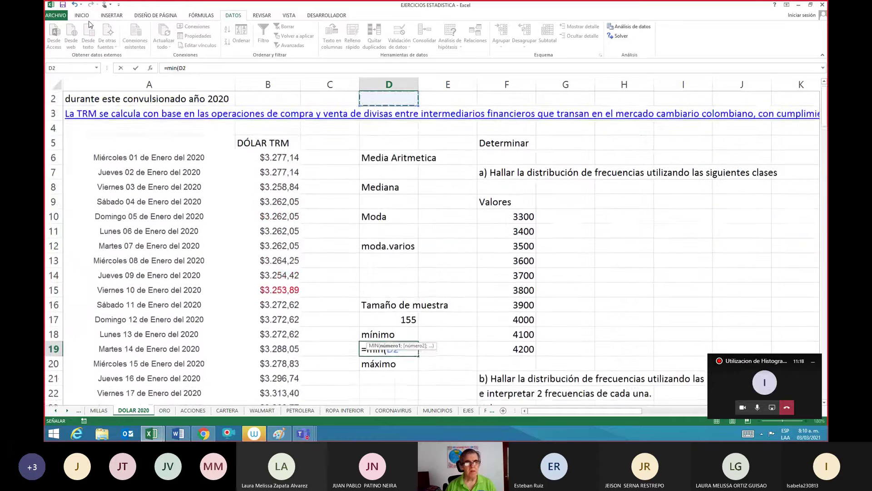
pyautogui.press('Left')
pyautogui.press('Left')
pyautogui.press('Left')
pyautogui.press('Right')
pyautogui.press('Down')
pyautogui.press('Down')
pyautogui.press('Down')
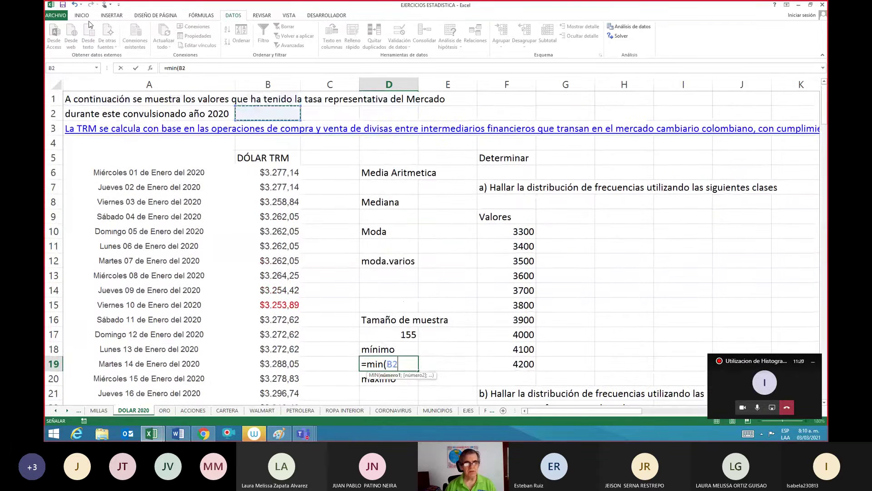
pyautogui.press('Down')
pyautogui.press('Down')
pyautogui.hotkey('shift', 'Down')
pyautogui.hotkey('shift', 'Down')
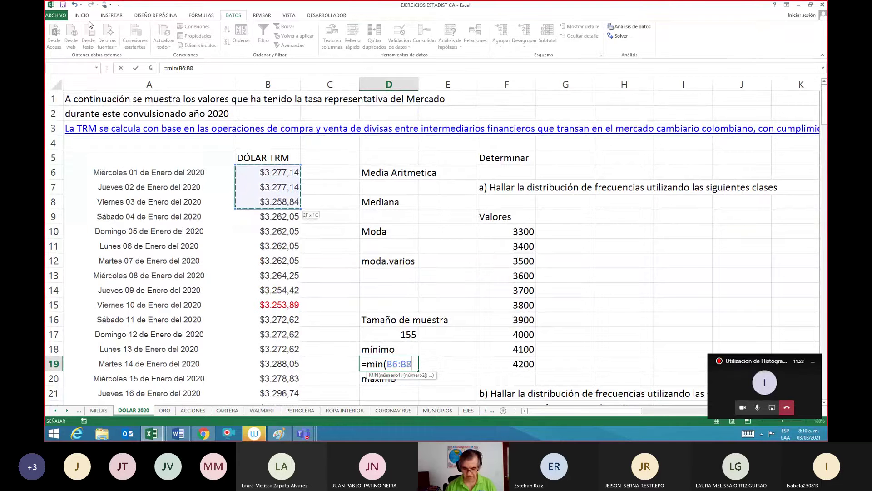
pyautogui.hotkey('shift', 'Down')
pyautogui.hotkey('shift', 'Down')
pyautogui.hotkey('shift', 'Down')
pyautogui.hotkey('shift', 'Down')
pyautogui.hotkey('shift', 'Down')
pyautogui.hotkey('shift', 'Down')
pyautogui.hotkey('shift', 'Down')
pyautogui.hotkey('shift', 'Down')
pyautogui.hotkey('shift', 'Down')
pyautogui.hotkey('shift', 'Down')
pyautogui.hotkey('shift', 'Down')
pyautogui.hotkey('shift', 'Down')
pyautogui.hotkey('shift', 'Down')
pyautogui.hotkey('shift', 'Down')
pyautogui.hotkey('shift', 'Down')
pyautogui.hotkey('shift', 'Down')
pyautogui.hotkey('shift', 'Down')
pyautogui.hotkey('shift', 'Down')
pyautogui.hotkey('shift', 'Down')
pyautogui.hotkey('shift', 'Down')
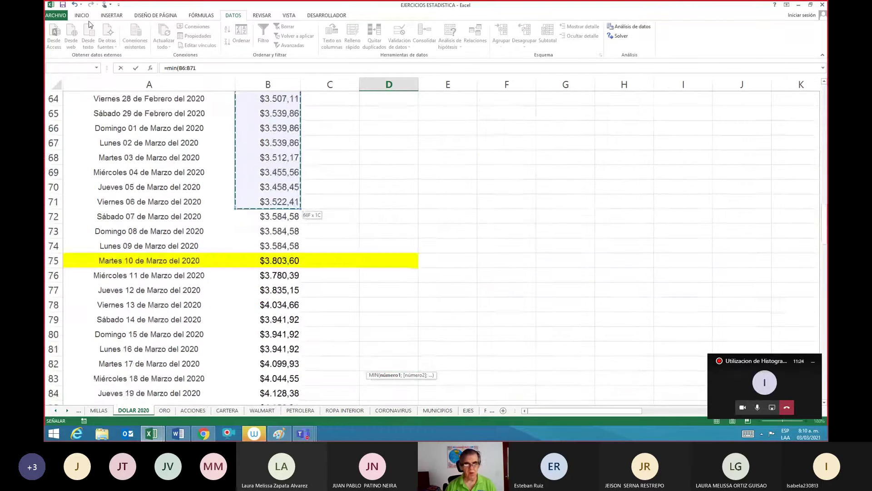
pyautogui.hotkey('shift', 'Down')
pyautogui.hotkey('shift', 'Down')
pyautogui.hotkey('shift', 'Down')
pyautogui.hotkey('shift', 'Down')
pyautogui.hotkey('shift', 'Down')
pyautogui.hotkey('shift', 'Down')
pyautogui.hotkey('shift', 'Down')
pyautogui.hotkey('shift', 'Down')
pyautogui.hotkey('shift', 'Down')
pyautogui.hotkey('shift', 'Down')
pyautogui.hotkey('shift', 'Down')
pyautogui.hotkey('shift', 'Down')
pyautogui.hotkey('shift', 'Down')
pyautogui.hotkey('shift', 'Down')
pyautogui.hotkey('shift', 'Down')
pyautogui.hotkey('shift', 'Down')
pyautogui.hotkey('shift', 'Down')
pyautogui.hotkey('shift', 'Down')
pyautogui.hotkey('shift', 'Down')
pyautogui.hotkey('shift', 'Down')
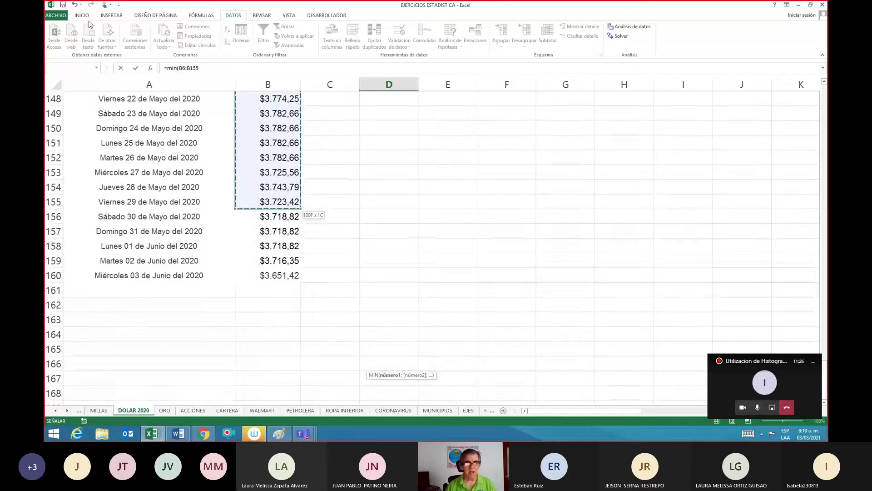
pyautogui.hotkey('shift', 'Down')
pyautogui.hotkey('shift', 'Down')
pyautogui.hotkey('shift', 'Down')
pyautogui.hotkey('shift', 'Down')
pyautogui.hotkey('shift', 'Down')
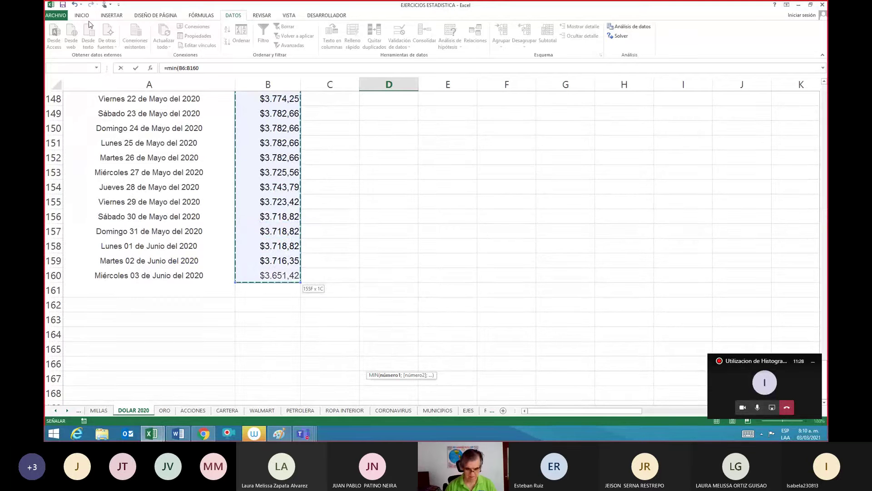
pyautogui.press('Return')
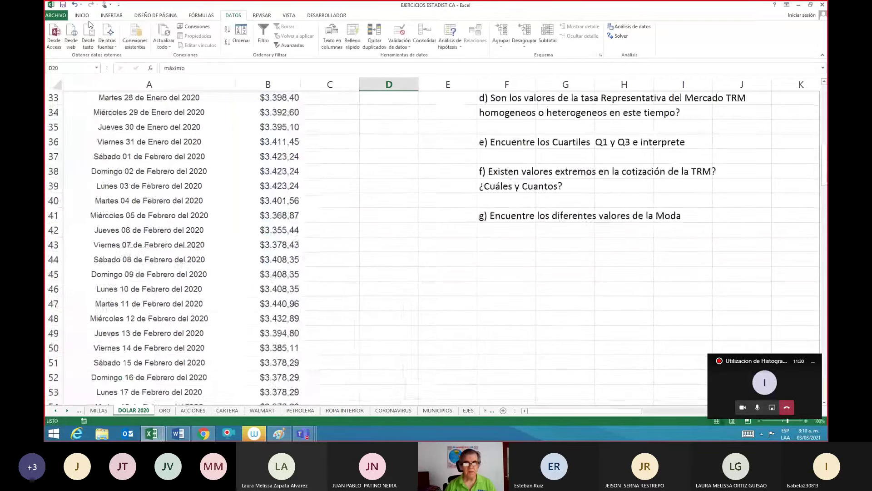
# Compare the calculated minimum with the red TRM value for Viernes 10 de Enero del 2020 in B15.
pyautogui.press('Up')
pyautogui.press('Up')
pyautogui.press('Up')
pyautogui.press('Up')
pyautogui.press('Up')
pyautogui.press('Up')
pyautogui.press('Up')
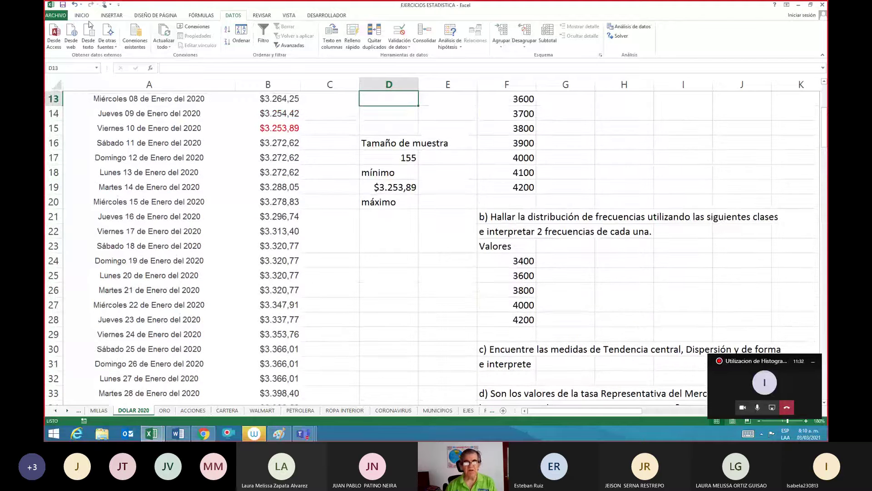
pyautogui.press('Down')
pyautogui.press('Down')
pyautogui.press('Down')
pyautogui.press('Left')
pyautogui.press('Left')
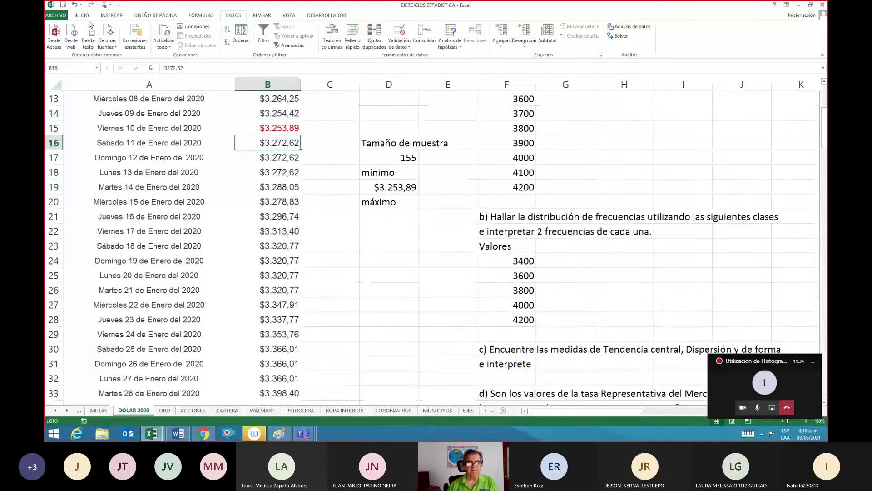
pyautogui.press('Up')
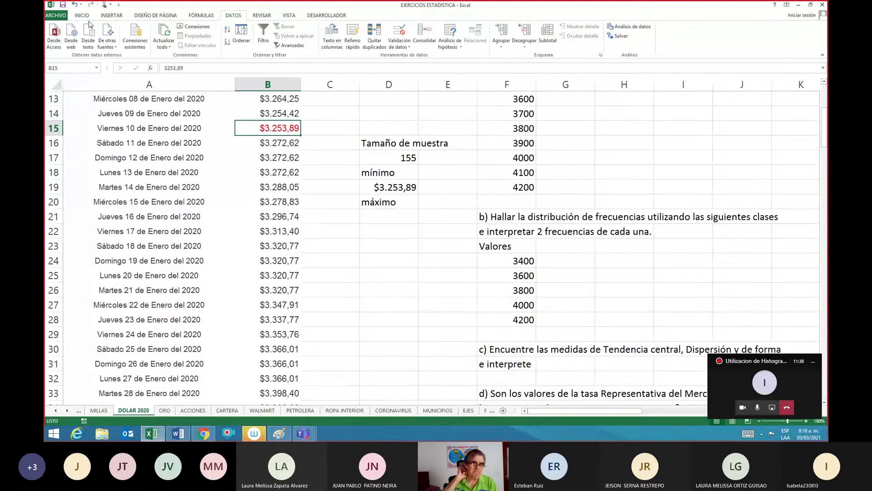
# Calculate the maximum TRM value in D21, below the máximo label, with =MAX(B6:B160).
pyautogui.press('Right')
pyautogui.press('Right')
pyautogui.press('Down')
pyautogui.press('Down')
pyautogui.press('Down')
pyautogui.press('Down')
pyautogui.press('Down')
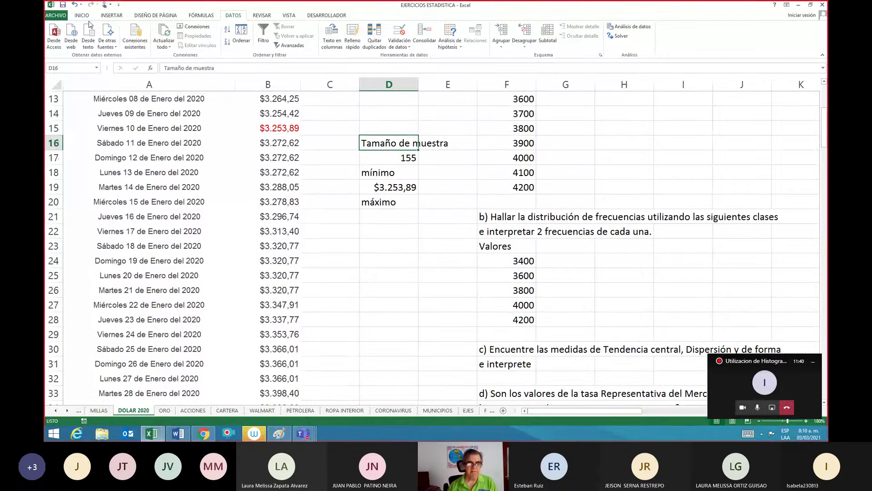
pyautogui.press('Down')
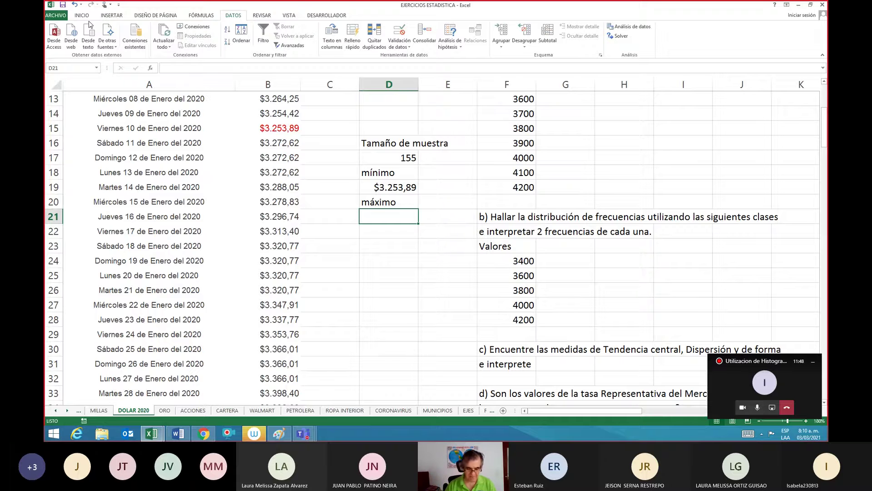
pyautogui.write('=max')
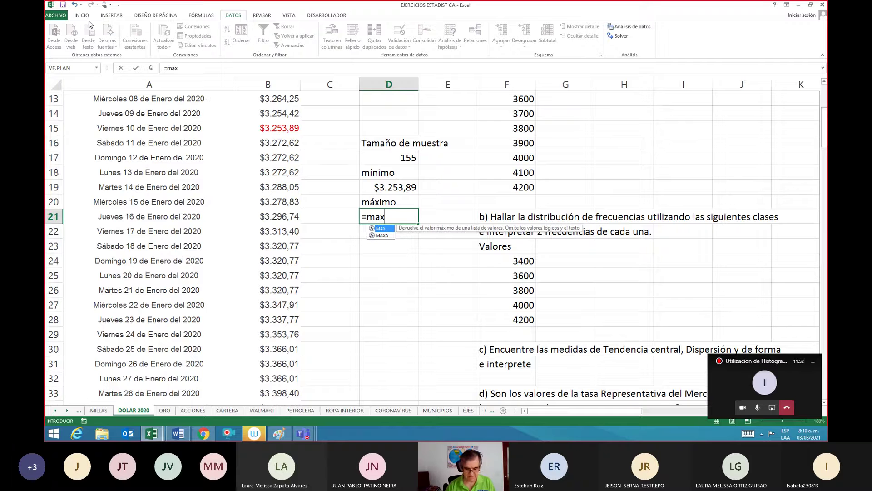
pyautogui.write('(')
pyautogui.press('Up')
pyautogui.press('Up')
pyautogui.press('Up')
pyautogui.press('Up')
pyautogui.press('Up')
pyautogui.press('Up')
pyautogui.press('Up')
pyautogui.press('Up')
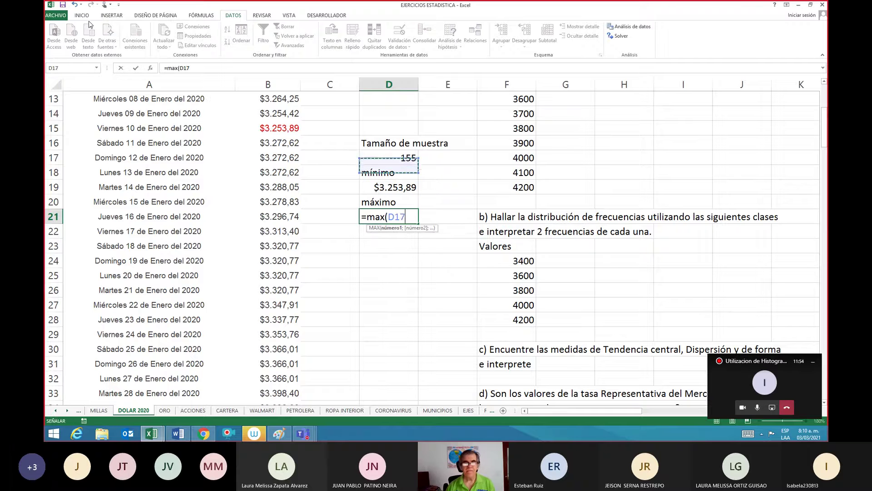
pyautogui.press('Up')
pyautogui.press('Up')
pyautogui.press('Up')
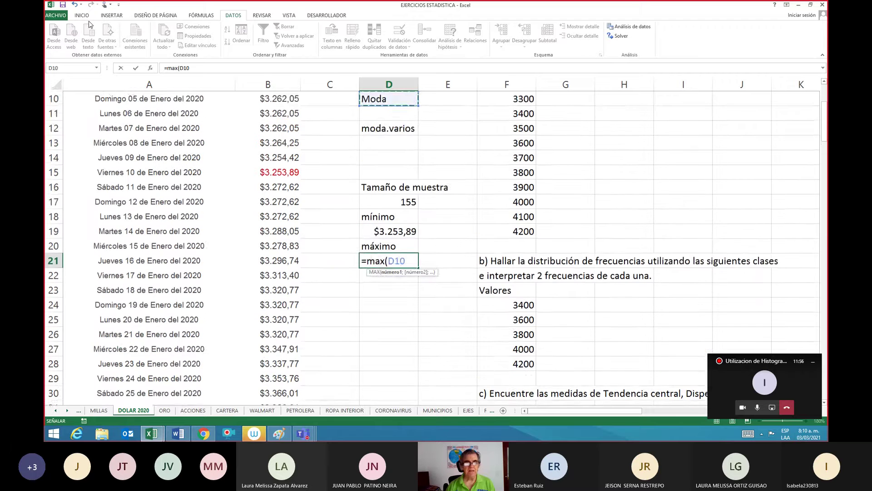
pyautogui.press('Up')
pyautogui.press('Up')
pyautogui.press('Up')
pyautogui.press('Up')
pyautogui.press('Up')
pyautogui.press('Up')
pyautogui.press('Left')
pyautogui.press('Left')
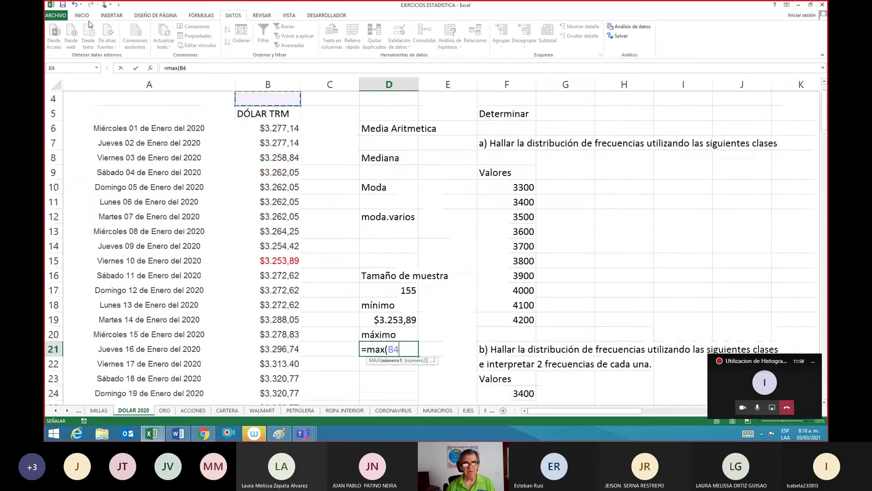
pyautogui.press('Down')
pyautogui.press('Down')
pyautogui.hotkey('shift', 'Down')
pyautogui.hotkey('shift', 'Down')
pyautogui.hotkey('shift', 'Down')
pyautogui.hotkey('shift', 'Down')
pyautogui.hotkey('shift', 'Down')
pyautogui.hotkey('shift', 'Down')
pyautogui.hotkey('shift', 'Down')
pyautogui.hotkey('shift', 'Down')
pyautogui.hotkey('shift', 'Down')
pyautogui.hotkey('shift', 'Down')
pyautogui.hotkey('shift', 'Down')
pyautogui.hotkey('shift', 'Down')
pyautogui.hotkey('shift', 'Down')
pyautogui.hotkey('shift', 'Down')
pyautogui.hotkey('shift', 'Down')
pyautogui.hotkey('shift', 'Down')
pyautogui.hotkey('shift', 'Down')
pyautogui.hotkey('shift', 'Down')
pyautogui.hotkey('shift', 'Down')
pyautogui.hotkey('shift', 'Down')
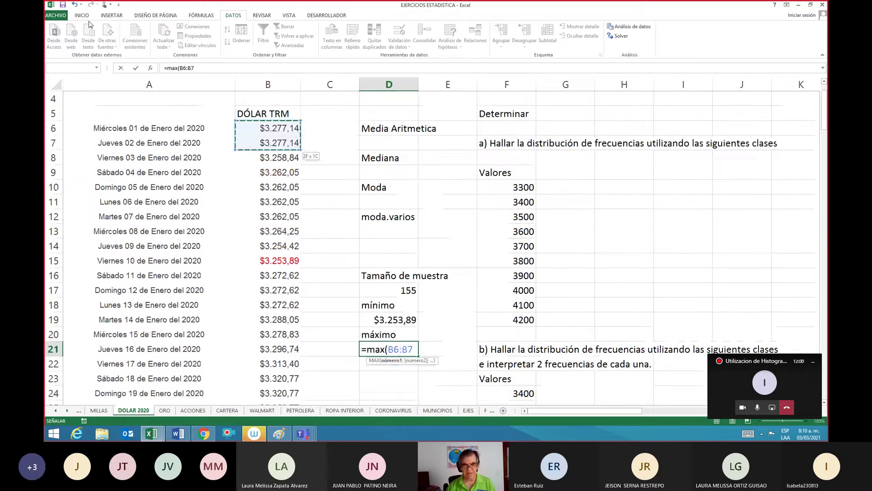
pyautogui.hotkey('shift', 'Down')
pyautogui.hotkey('shift', 'Down')
pyautogui.hotkey('shift', 'Down')
pyautogui.hotkey('shift', 'Down')
pyautogui.hotkey('shift', 'Down')
pyautogui.hotkey('shift', 'Down')
pyautogui.hotkey('shift', 'Down')
pyautogui.hotkey('shift', 'Down')
pyautogui.hotkey('shift', 'Down')
pyautogui.hotkey('shift', 'Down')
pyautogui.hotkey('shift', 'Down')
pyautogui.hotkey('shift', 'Down')
pyautogui.hotkey('shift', 'Down')
pyautogui.hotkey('shift', 'Down')
pyautogui.hotkey('shift', 'Down')
pyautogui.hotkey('shift', 'Down')
pyautogui.hotkey('shift', 'Down')
pyautogui.hotkey('shift', 'Down')
pyautogui.hotkey('shift', 'Down')
pyautogui.hotkey('shift', 'Down')
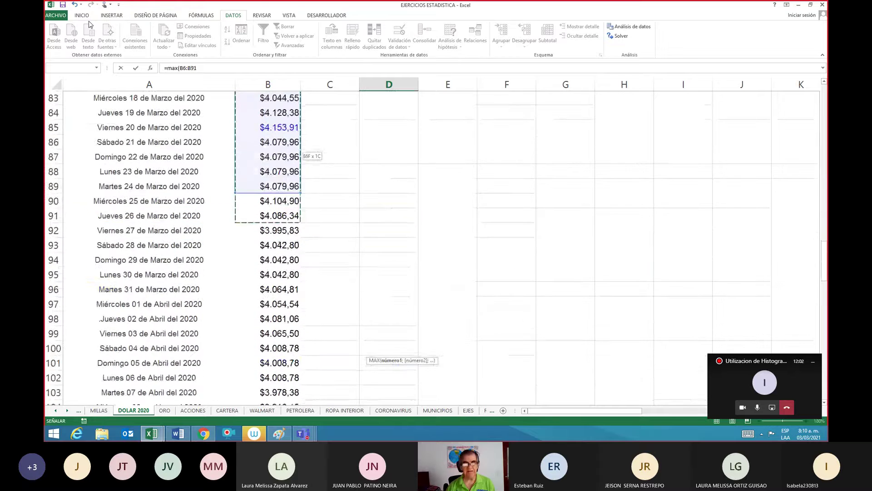
pyautogui.hotkey('shift', 'Down')
pyautogui.hotkey('shift', 'Down')
pyautogui.hotkey('shift', 'Down')
pyautogui.hotkey('shift', 'Down')
pyautogui.hotkey('shift', 'Down')
pyautogui.hotkey('shift', 'Down')
pyautogui.hotkey('shift', 'Down')
pyautogui.hotkey('shift', 'Down')
pyautogui.hotkey('shift', 'Down')
pyautogui.hotkey('shift', 'Down')
pyautogui.hotkey('shift', 'Down')
pyautogui.hotkey('shift', 'Down')
pyautogui.hotkey('shift', 'Down')
pyautogui.hotkey('shift', 'Down')
pyautogui.hotkey('shift', 'Down')
pyautogui.hotkey('shift', 'Down')
pyautogui.hotkey('shift', 'Down')
pyautogui.hotkey('shift', 'Down')
pyautogui.hotkey('shift', 'Down')
pyautogui.hotkey('shift', 'Down')
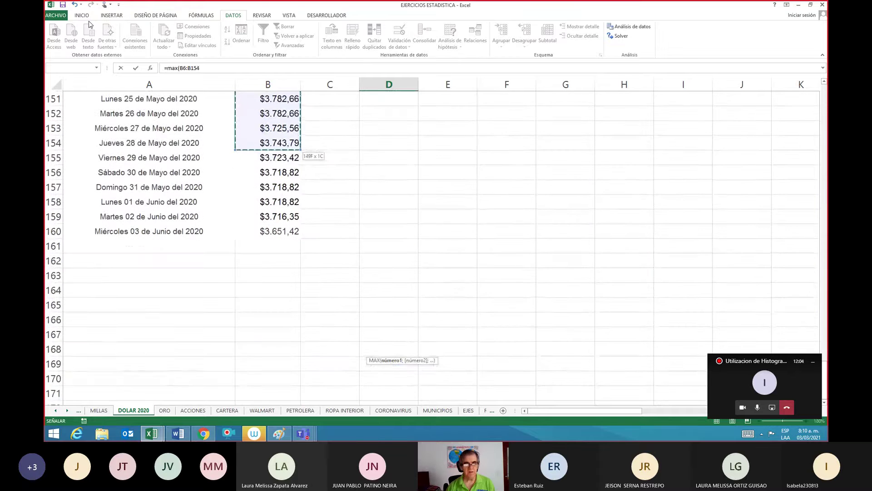
pyautogui.hotkey('shift', 'Down')
pyautogui.hotkey('shift', 'Down')
pyautogui.hotkey('shift', 'Down')
pyautogui.hotkey('shift', 'Down')
pyautogui.hotkey('shift', 'Down')
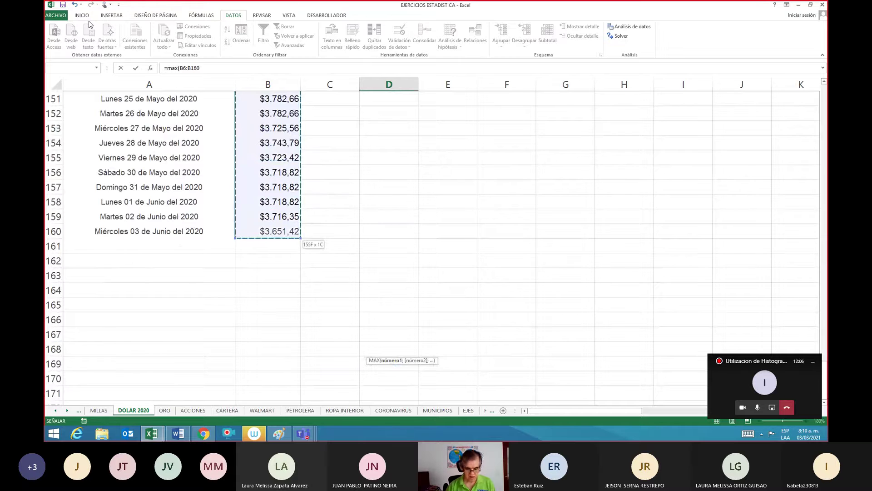
pyautogui.write(')')
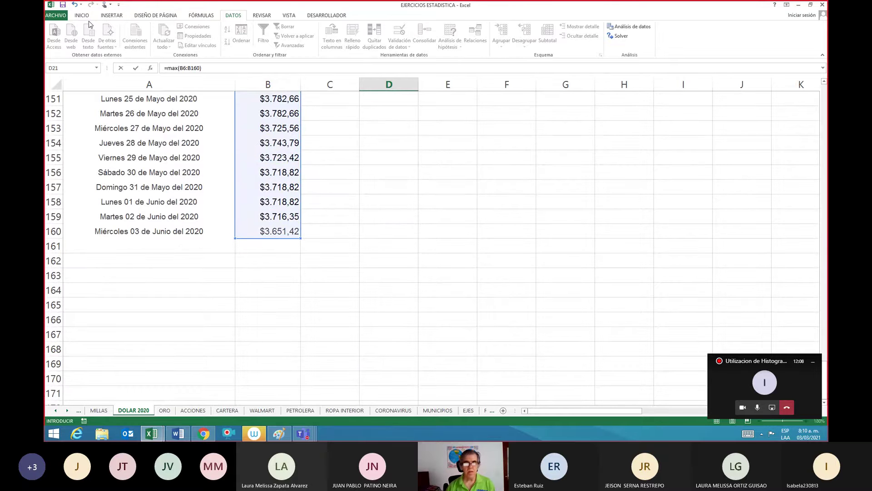
pyautogui.hotkey('shift', 'Return')
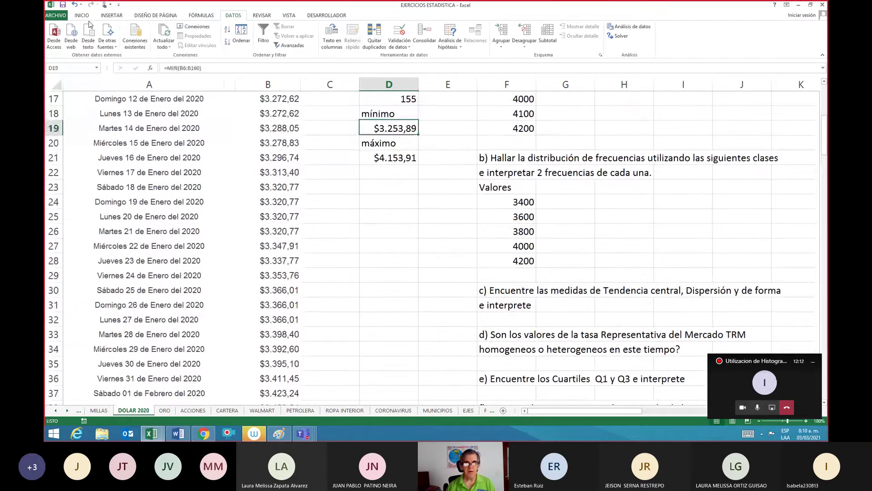
# Compare the calculated maximum with the blue TRM value in B85 and check its date in A85.
pyautogui.press('Down')
pyautogui.press('Down')
pyautogui.press('Down')
pyautogui.press('Down')
pyautogui.press('Down')
pyautogui.press('Down')
pyautogui.press('Down')
pyautogui.press('Down')
pyautogui.press('Down')
pyautogui.press('Down')
pyautogui.press('Down')
pyautogui.press('Down')
pyautogui.press('Down')
pyautogui.press('Down')
pyautogui.press('Down')
pyautogui.press('Down')
pyautogui.press('Down')
pyautogui.press('Down')
pyautogui.press('Down')
pyautogui.press('Down')
pyautogui.press('Down')
pyautogui.press('Down')
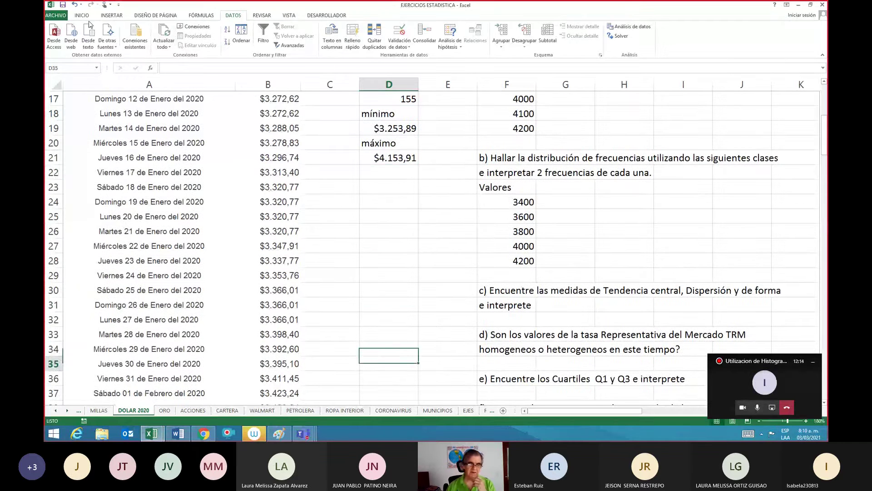
pyautogui.press('Down')
pyautogui.press('Down')
pyautogui.press('Down')
pyautogui.press('Down')
pyautogui.press('Down')
pyautogui.press('Down')
pyautogui.press('Down')
pyautogui.press('Down')
pyautogui.press('Down')
pyautogui.press('Down')
pyautogui.press('Down')
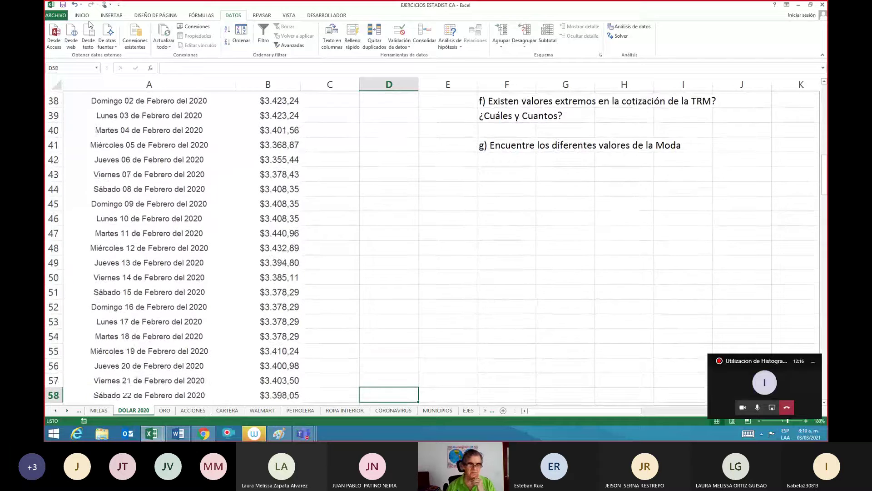
pyautogui.press('Down')
pyautogui.press('Down')
pyautogui.press('Down')
pyautogui.press('Down')
pyautogui.press('Down')
pyautogui.press('Down')
pyautogui.press('Down')
pyautogui.press('Down')
pyautogui.press('Down')
pyautogui.press('Down')
pyautogui.press('Down')
pyautogui.press('Down')
pyautogui.press('Down')
pyautogui.press('Down')
pyautogui.press('Down')
pyautogui.press('Down')
pyautogui.press('Down')
pyautogui.press('Down')
pyautogui.press('Down')
pyautogui.press('Down')
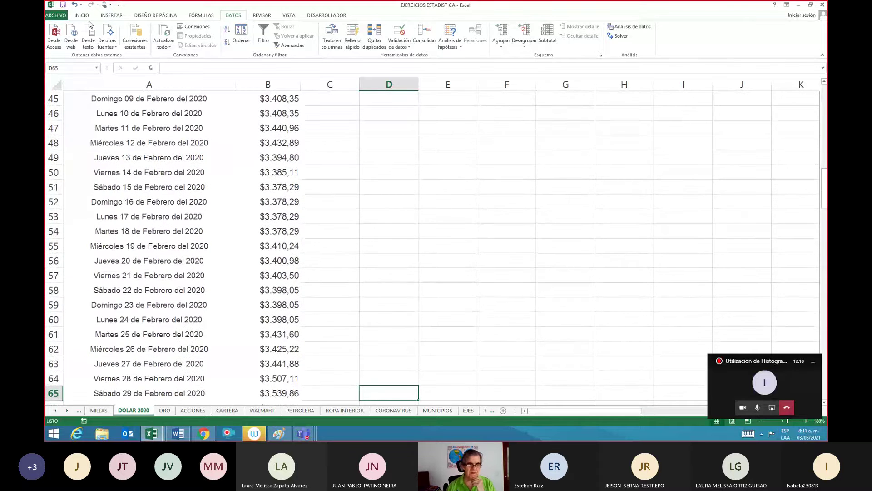
pyautogui.press('Down')
pyautogui.press('Up')
pyautogui.press('Up')
pyautogui.press('Up')
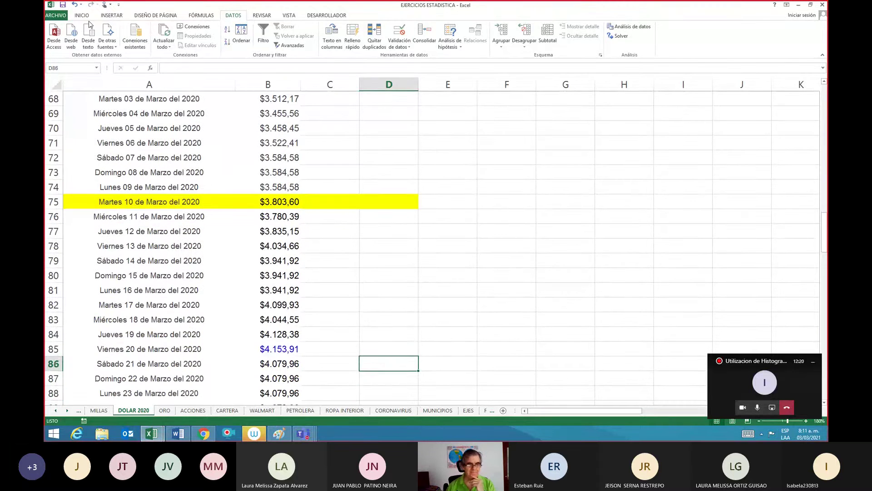
pyautogui.press('Left')
pyautogui.press('Left')
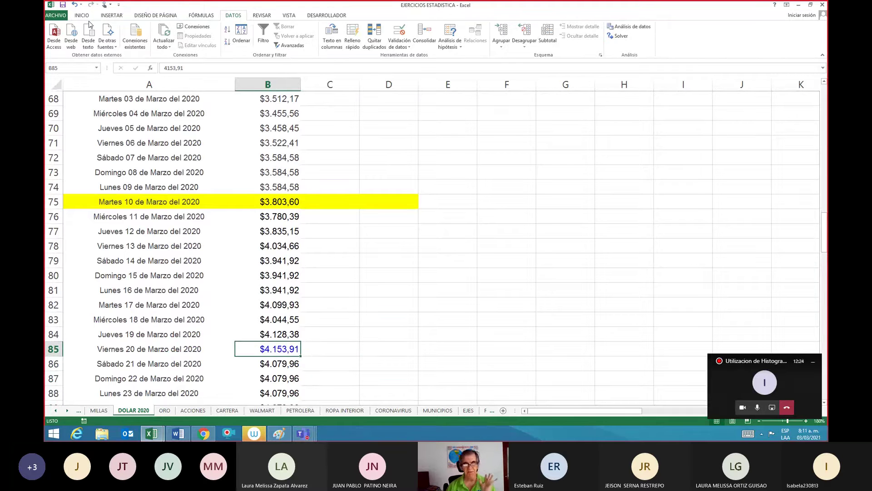
pyautogui.press('Left')
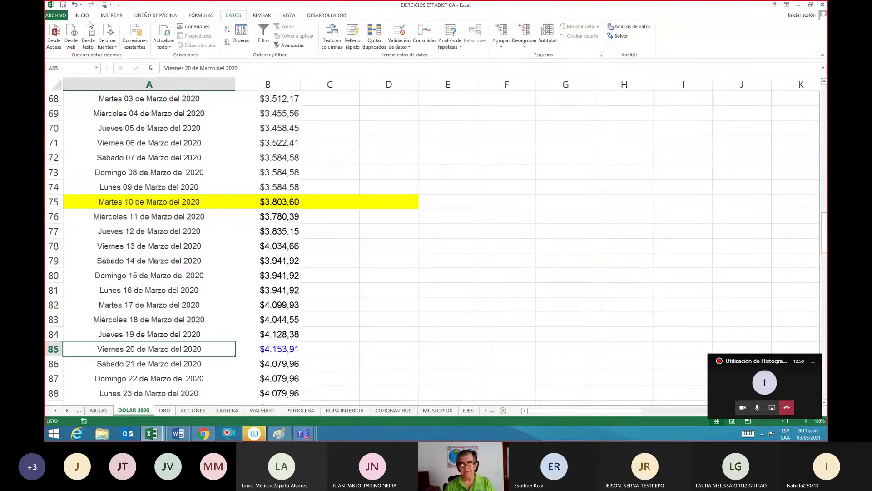
# Go back up the date list in column A to review the sample size, mínimo and máximo beside the January rows.
pyautogui.press('Up')
pyautogui.press('Up')
pyautogui.press('Up')
pyautogui.press('Up')
pyautogui.press('Up')
pyautogui.press('Up')
pyautogui.press('Up')
pyautogui.press('Up')
pyautogui.press('Up')
pyautogui.press('Up')
pyautogui.press('Up')
pyautogui.press('Up')
pyautogui.press('Up')
pyautogui.press('Up')
pyautogui.press('Up')
pyautogui.press('Up')
pyautogui.press('Up')
pyautogui.press('Up')
pyautogui.press('Up')
pyautogui.press('Up')
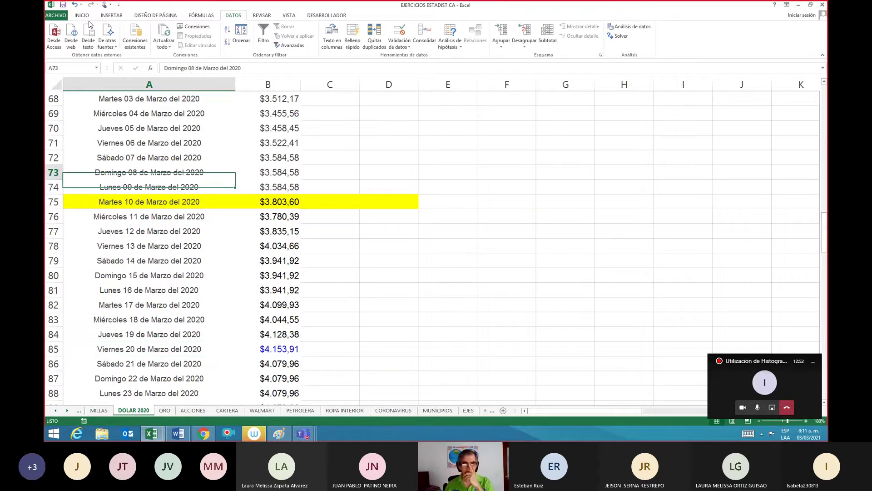
pyautogui.press('Up')
pyautogui.press('Up')
pyautogui.press('Up')
pyautogui.press('Up')
pyautogui.press('Up')
pyautogui.press('Up')
pyautogui.press('Up')
pyautogui.press('Up')
pyautogui.press('Up')
pyautogui.press('Up')
pyautogui.press('Up')
pyautogui.press('Up')
pyautogui.press('Up')
pyautogui.press('Up')
pyautogui.press('Up')
pyautogui.press('Up')
pyautogui.press('Up')
pyautogui.press('Up')
pyautogui.press('Up')
pyautogui.press('Up')
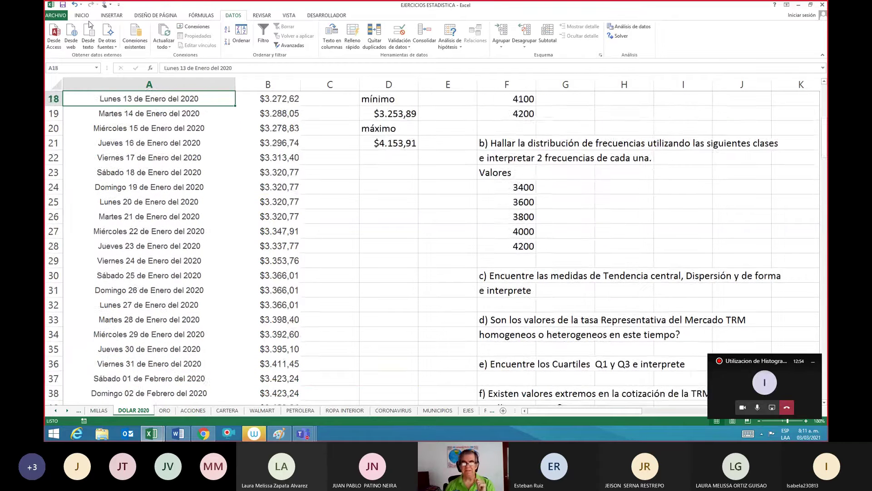
pyautogui.press('Up')
pyautogui.press('Up')
pyautogui.press('Up')
pyautogui.press('Up')
pyautogui.press('Up')
pyautogui.press('Up')
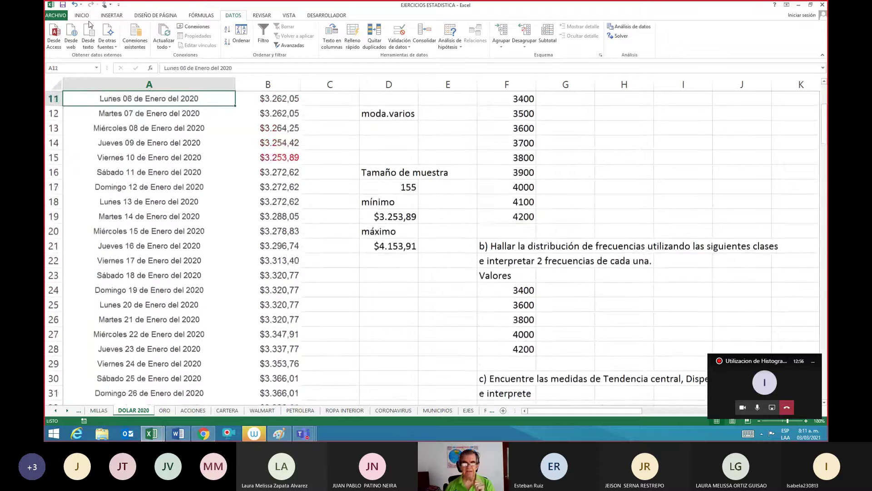
pyautogui.press('Up')
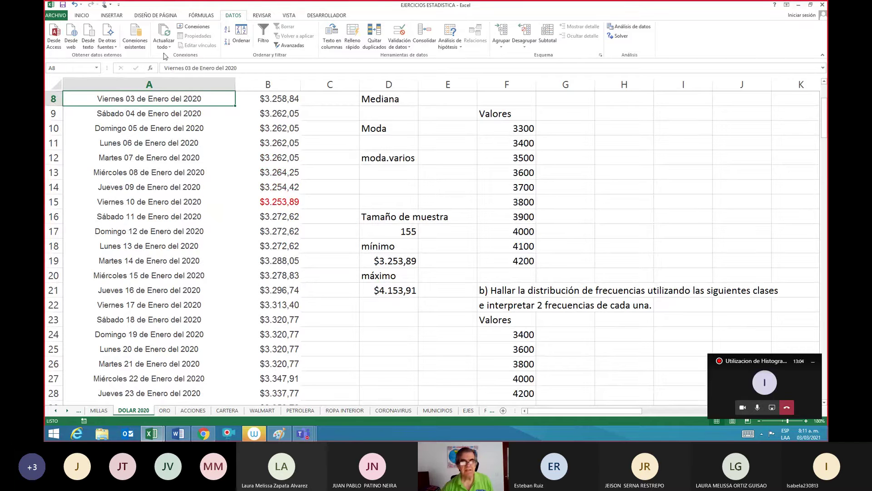
# Open the recent workbook MEDIDAS ESTADISTICAS EN INTERVALOS and clear the large range selection on its 10 INTERV sheet.
pyautogui.click(56, 15)
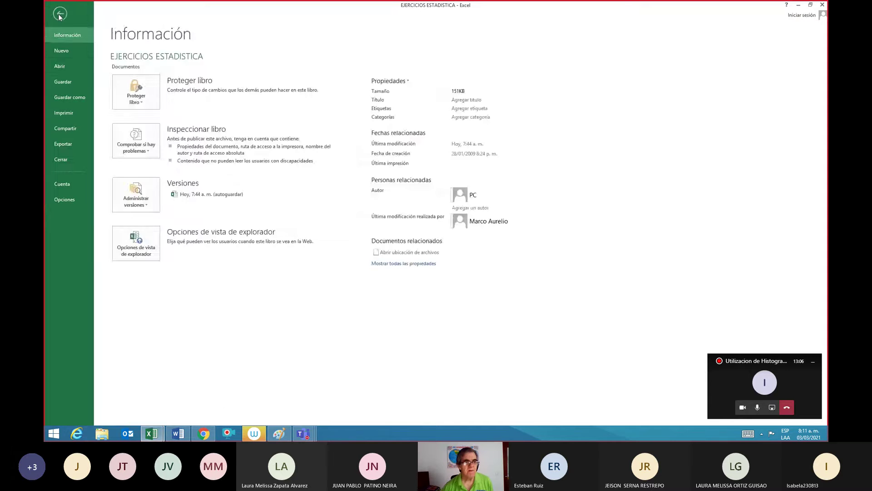
pyautogui.click(60, 66)
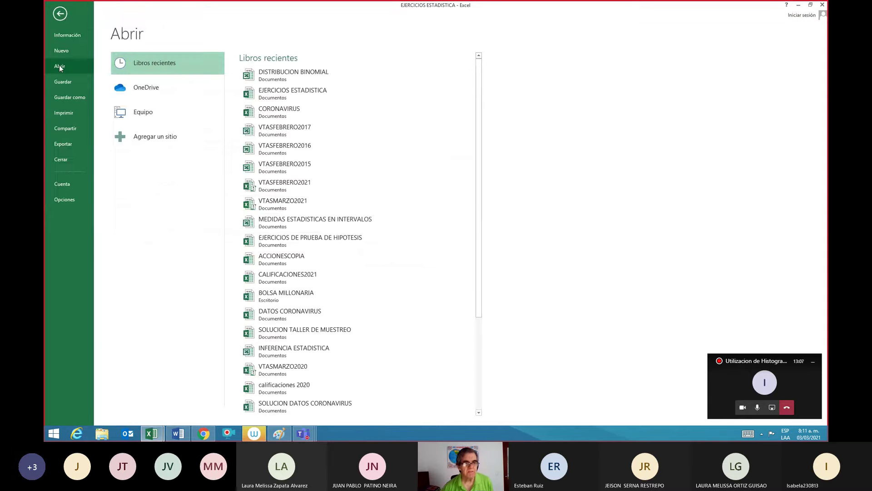
pyautogui.click(266, 221)
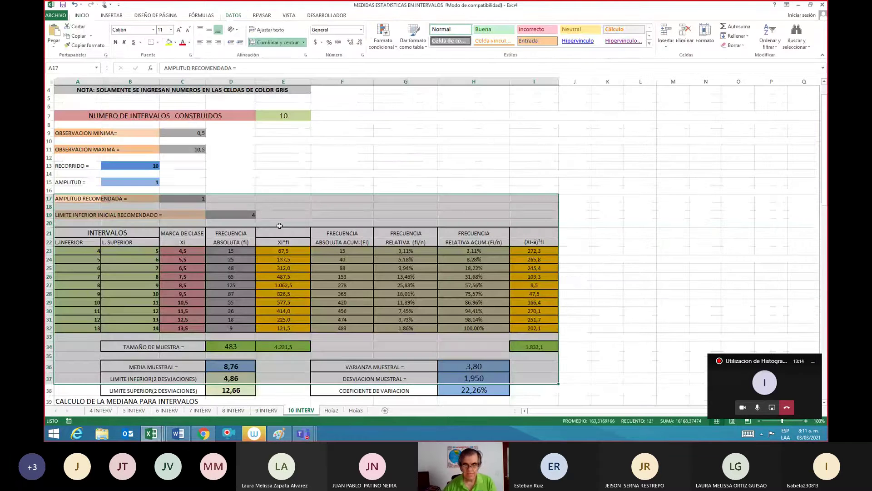
pyautogui.press('Up')
pyautogui.press('Up')
pyautogui.press('Up')
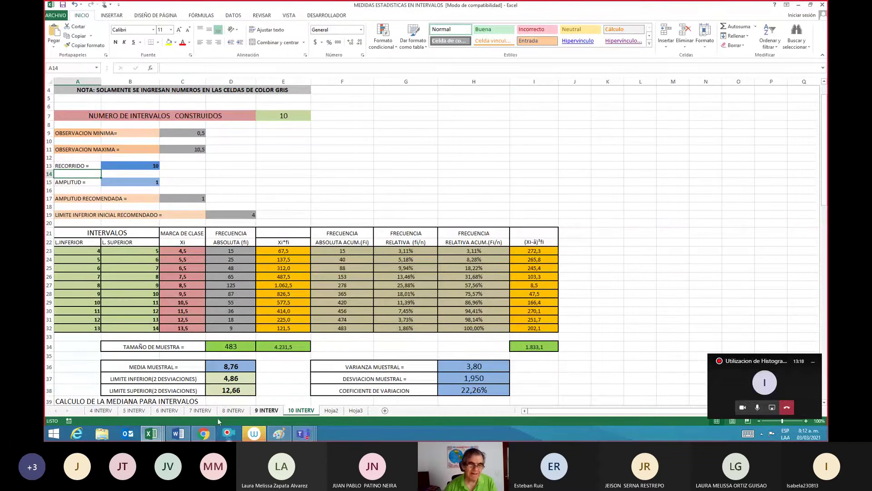
# Compare the recommended sample sizes on the 6 INTERV, 7 INTERV and 8 INTERV sheets, and return to the EJERCICIOS ESTADISTICA workbook.
pyautogui.click(167, 410)
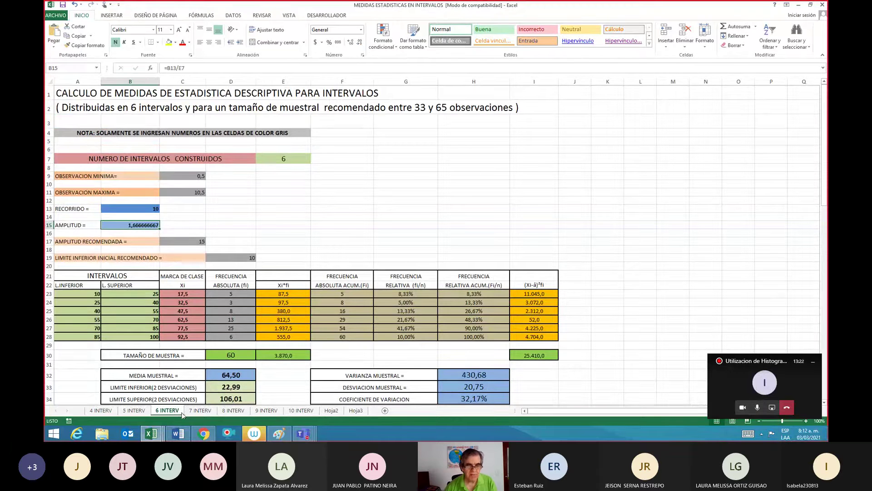
pyautogui.click(191, 411)
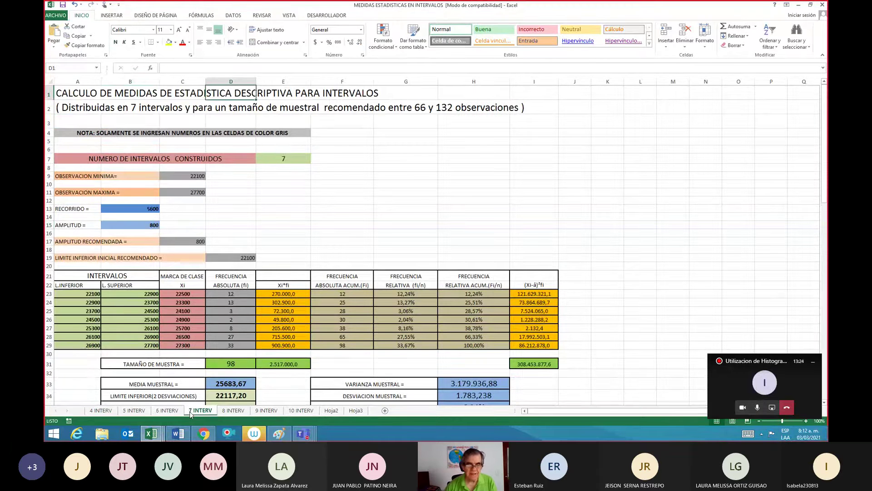
pyautogui.click(226, 411)
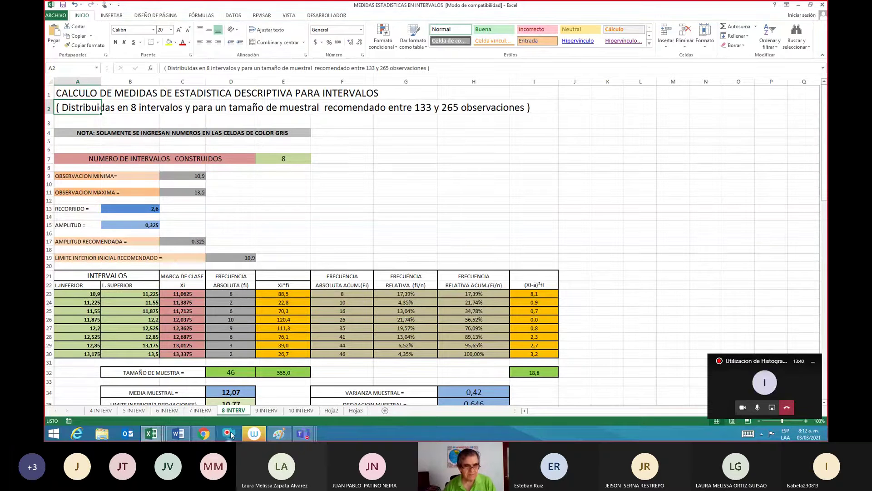
pyautogui.moveTo(162, 426)
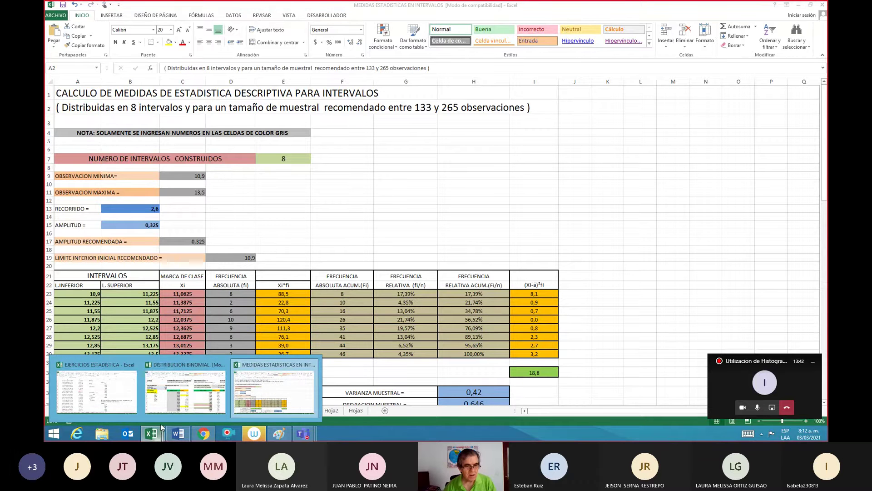
pyautogui.click(127, 400)
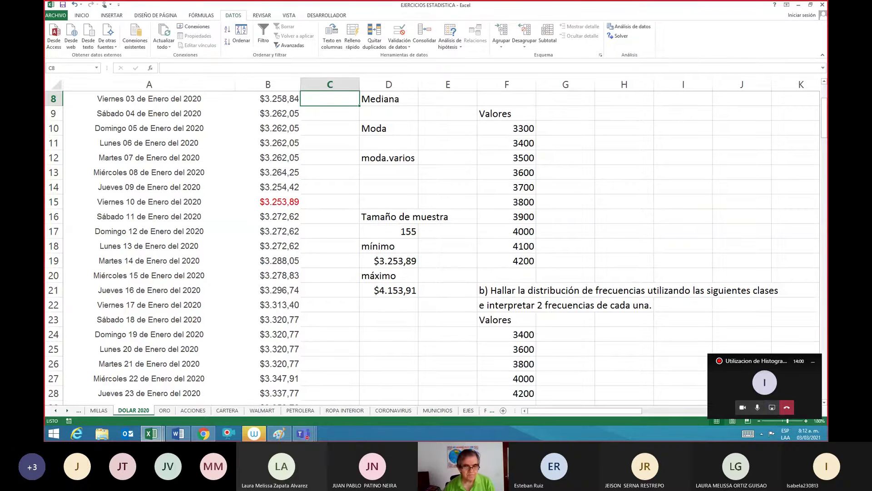
# Switch to the Paint notes and handwrite the sample size 155 in red beside "n = ??".
pyautogui.click(279, 433)
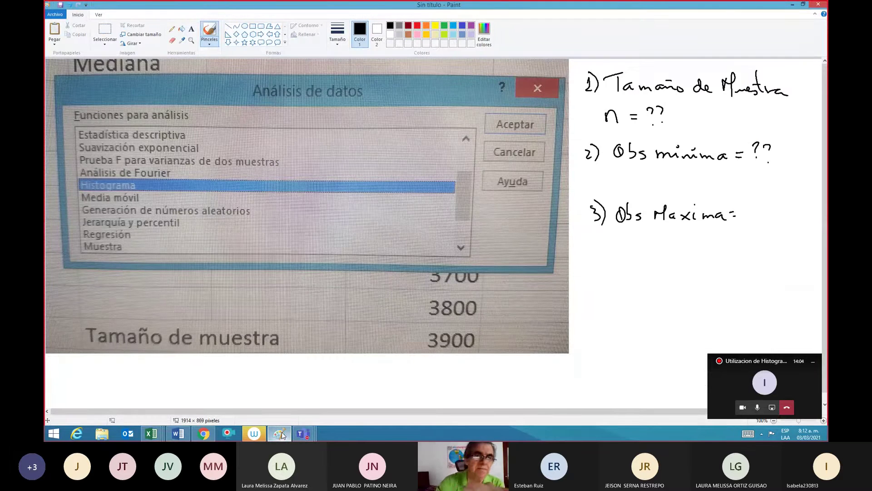
pyautogui.click(417, 25)
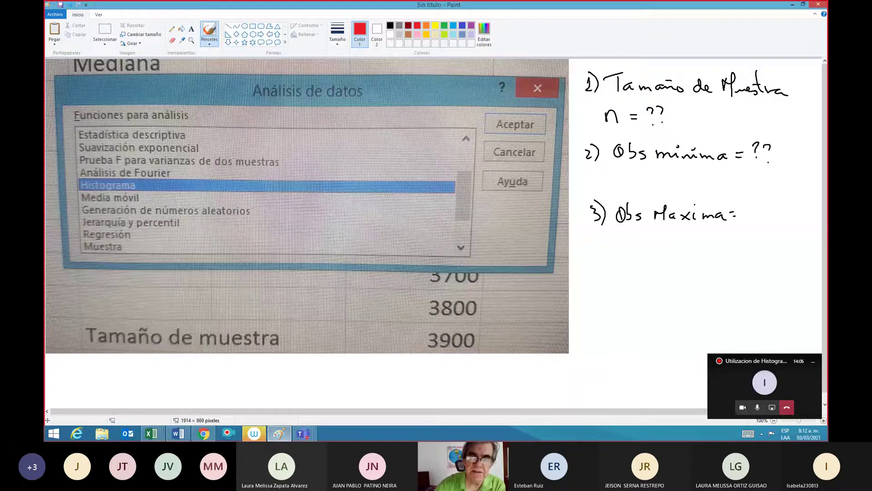
pyautogui.moveTo(681, 112)
pyautogui.mouseDown()
pyautogui.moveTo(680, 127)
pyautogui.moveTo(709, 120)
pyautogui.moveTo(705, 130)
pyautogui.moveTo(714, 117)
pyautogui.mouseUp()
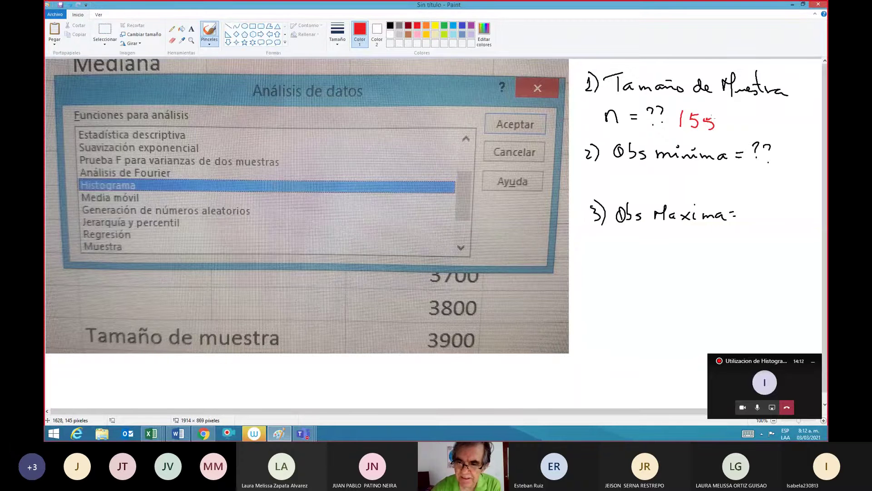
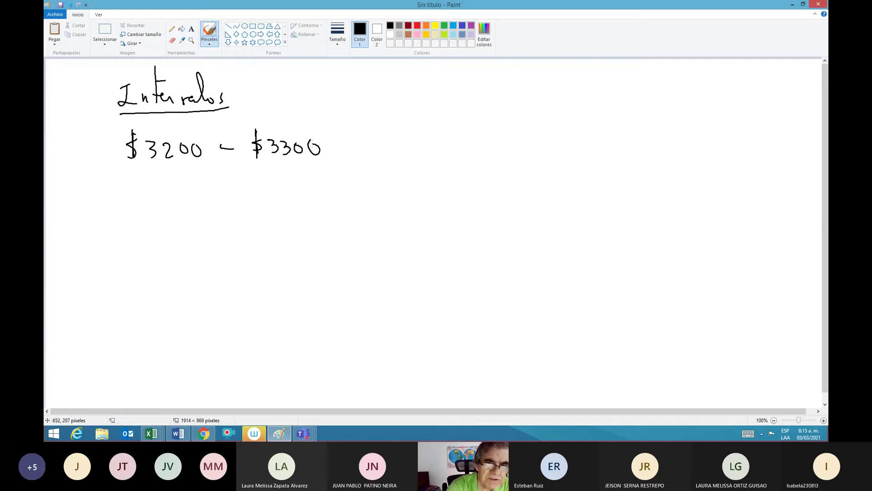
# Handwrite a second column headed "fi (Dias)" beside Intervalos, with "??" for the $3200 - $3300 interval.
pyautogui.moveTo(375, 69)
pyautogui.mouseDown()
pyautogui.moveTo(376, 102)
pyautogui.moveTo(383, 85)
pyautogui.mouseUp()
pyautogui.moveTo(387, 83)
pyautogui.mouseDown()
pyautogui.moveTo(403, 92)
pyautogui.moveTo(413, 85)
pyautogui.mouseUp()
pyautogui.moveTo(409, 76); pyautogui.dragTo(441, 89)
pyautogui.moveTo(450, 83)
pyautogui.mouseDown()
pyautogui.moveTo(444, 90)
pyautogui.moveTo(462, 85)
pyautogui.mouseUp()
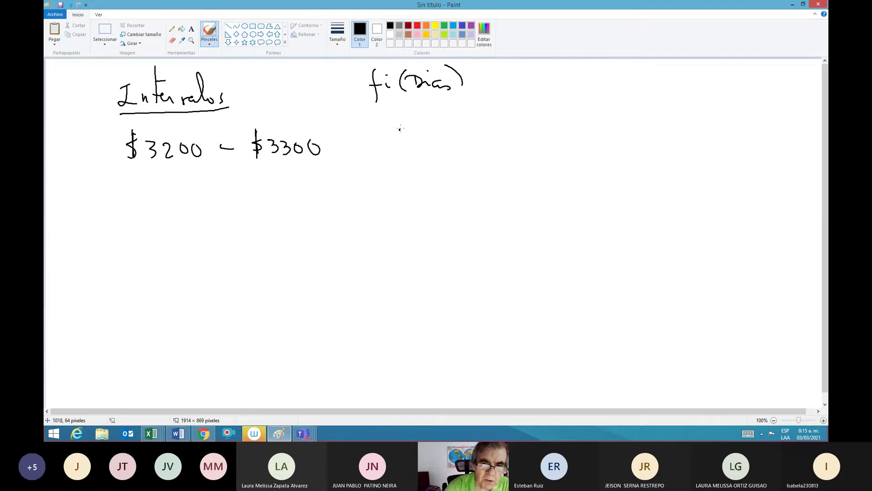
pyautogui.click(404, 150)
pyautogui.moveTo(400, 129)
pyautogui.mouseDown()
pyautogui.moveTo(405, 139)
pyautogui.moveTo(424, 127)
pyautogui.moveTo(418, 138)
pyautogui.mouseUp()
pyautogui.click(416, 149)
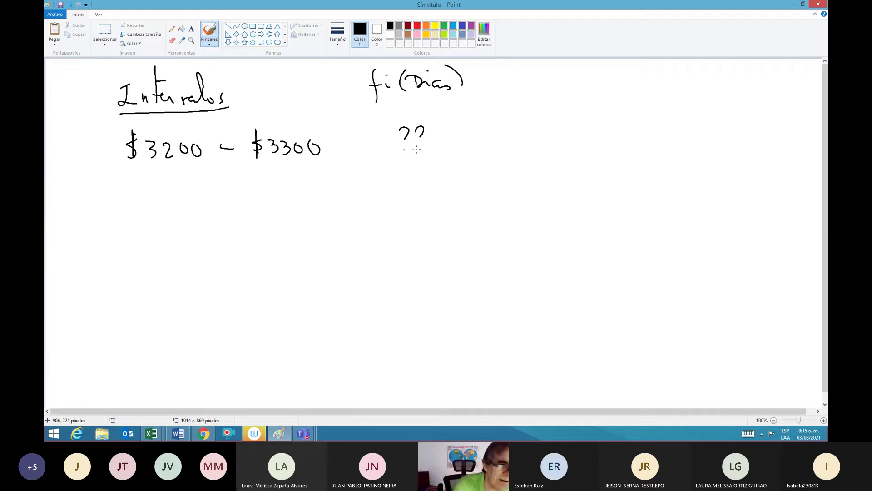
# Handwrite the intervals $3300 - $3400 with "??" as its frequency, $3400 - $3500 and $3500 - $3600 below the first one.
pyautogui.moveTo(142, 200)
pyautogui.mouseDown()
pyautogui.moveTo(139, 172)
pyautogui.moveTo(137, 196)
pyautogui.moveTo(171, 185)
pyautogui.moveTo(165, 195)
pyautogui.moveTo(181, 181)
pyautogui.moveTo(258, 192)
pyautogui.moveTo(253, 182)
pyautogui.moveTo(257, 191)
pyautogui.moveTo(278, 179)
pyautogui.moveTo(272, 189)
pyautogui.moveTo(294, 183)
pyautogui.moveTo(291, 190)
pyautogui.moveTo(313, 176)
pyautogui.mouseUp()
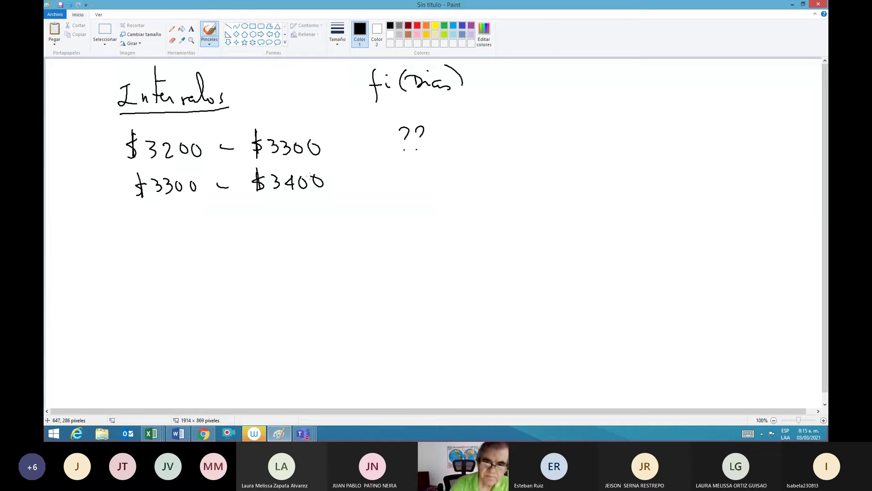
pyautogui.moveTo(401, 163)
pyautogui.mouseDown()
pyautogui.moveTo(404, 173)
pyautogui.moveTo(418, 172)
pyautogui.mouseUp()
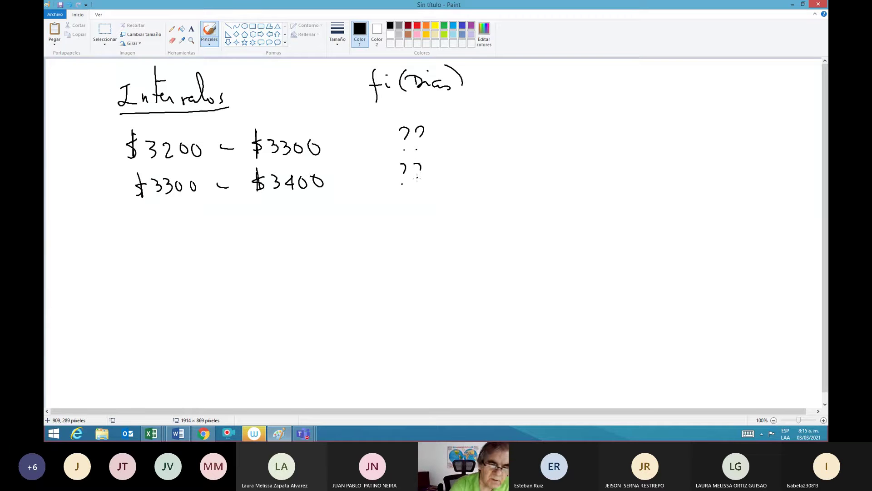
pyautogui.moveTo(142, 212)
pyautogui.mouseDown()
pyautogui.moveTo(142, 243)
pyautogui.moveTo(136, 223)
pyautogui.moveTo(138, 234)
pyautogui.moveTo(178, 226)
pyautogui.mouseUp()
pyautogui.moveTo(175, 213)
pyautogui.mouseDown()
pyautogui.moveTo(174, 231)
pyautogui.moveTo(183, 221)
pyautogui.moveTo(261, 225)
pyautogui.moveTo(260, 218)
pyautogui.moveTo(256, 226)
pyautogui.moveTo(290, 226)
pyautogui.moveTo(300, 209)
pyautogui.moveTo(326, 209)
pyautogui.mouseUp()
pyautogui.moveTo(144, 255)
pyautogui.mouseDown()
pyautogui.moveTo(143, 278)
pyautogui.moveTo(166, 268)
pyautogui.moveTo(162, 276)
pyautogui.moveTo(175, 276)
pyautogui.moveTo(181, 259)
pyautogui.moveTo(293, 266)
pyautogui.mouseUp()
pyautogui.moveTo(305, 252)
pyautogui.mouseDown()
pyautogui.moveTo(301, 262)
pyautogui.moveTo(305, 255)
pyautogui.mouseUp()
pyautogui.moveTo(316, 250); pyautogui.dragTo(316, 255)
# Draw a continuation stroke below the $3500 - $3600 interval and handwrite the last interval, $4100 - $4200.
pyautogui.moveTo(226, 279); pyautogui.dragTo(230, 319)
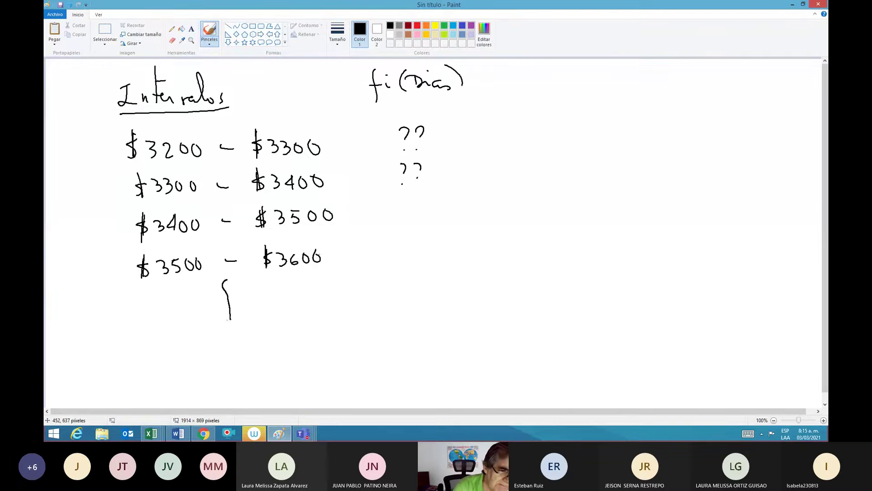
pyautogui.moveTo(146, 324)
pyautogui.mouseDown()
pyautogui.moveTo(144, 347)
pyautogui.moveTo(167, 346)
pyautogui.moveTo(189, 331)
pyautogui.moveTo(279, 327)
pyautogui.moveTo(278, 338)
pyautogui.mouseUp()
pyautogui.moveTo(282, 315)
pyautogui.mouseDown()
pyautogui.moveTo(283, 339)
pyautogui.moveTo(275, 336)
pyautogui.moveTo(318, 338)
pyautogui.mouseUp()
pyautogui.moveTo(325, 325)
pyautogui.mouseDown()
pyautogui.moveTo(320, 336)
pyautogui.moveTo(325, 324)
pyautogui.moveTo(338, 326)
pyautogui.mouseUp()
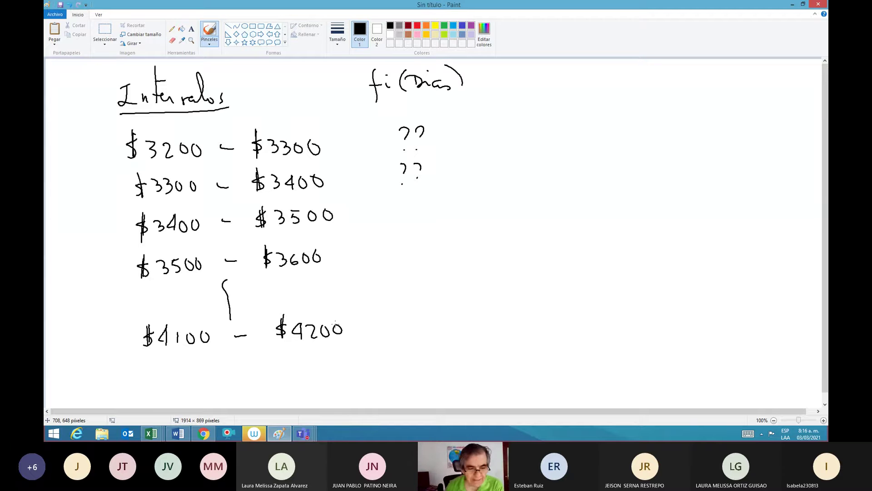
# Switch to the EJERCICIOS ESTADISTICA workbook in Excel and select the first DÓLAR TRM value in B6.
pyautogui.click(181, 438)
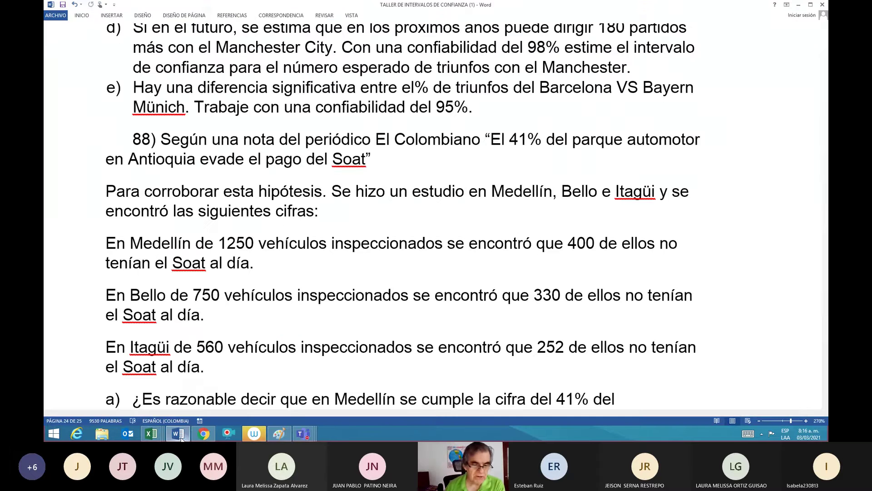
pyautogui.click(180, 436)
pyautogui.click(153, 439)
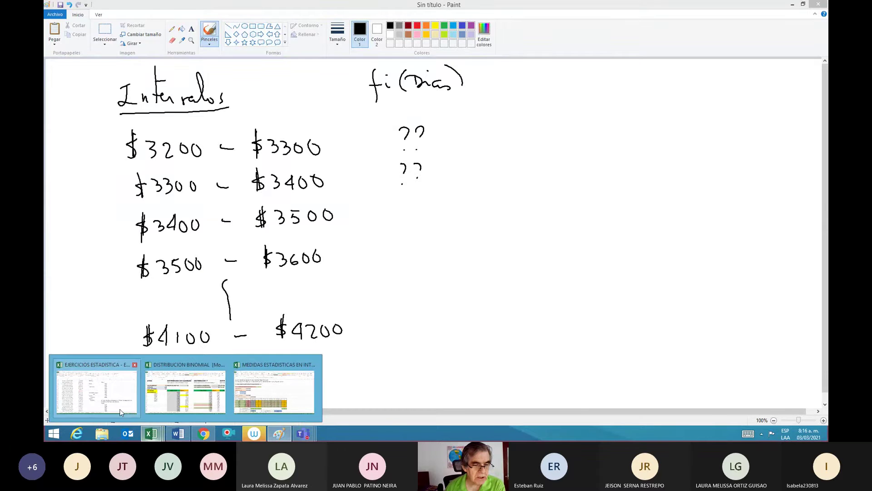
pyautogui.click(96, 391)
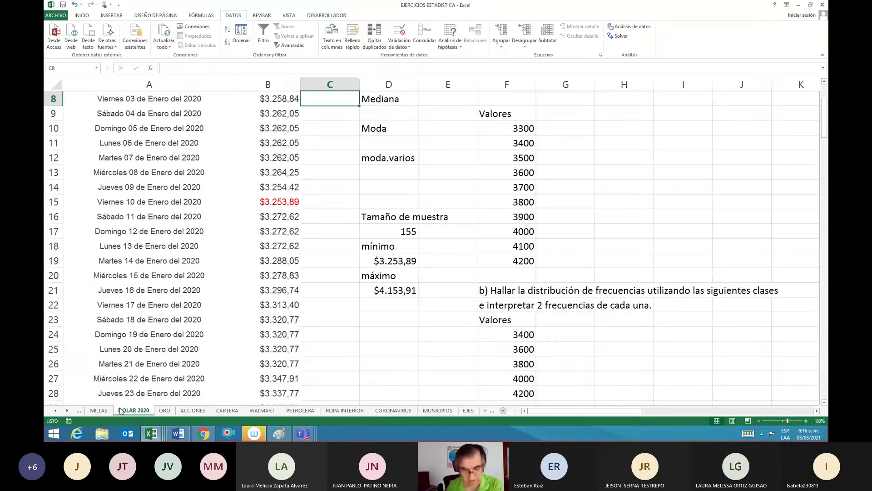
pyautogui.press('Up')
pyautogui.press('Up')
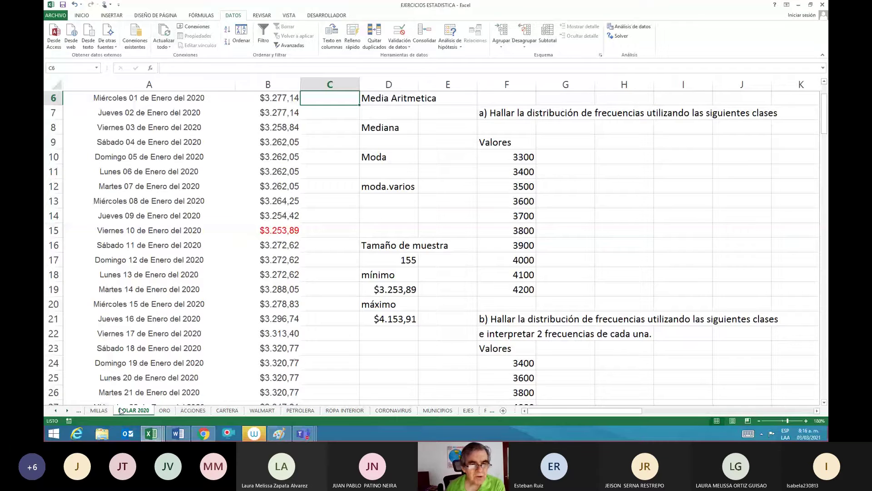
pyautogui.press('Left')
pyautogui.press('Up')
pyautogui.press('Down')
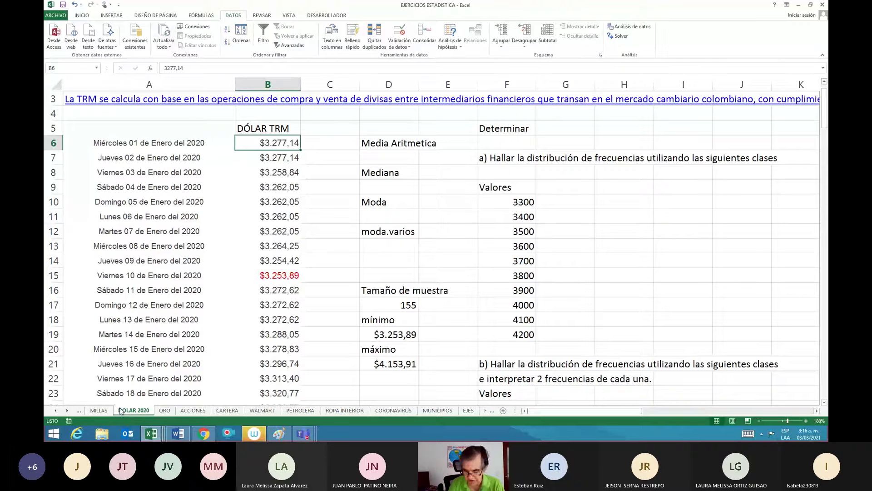
# Look through the DÓLAR TRM values from early January to 22 March 2020 to see which intervals they fall in.
pyautogui.press('Down')
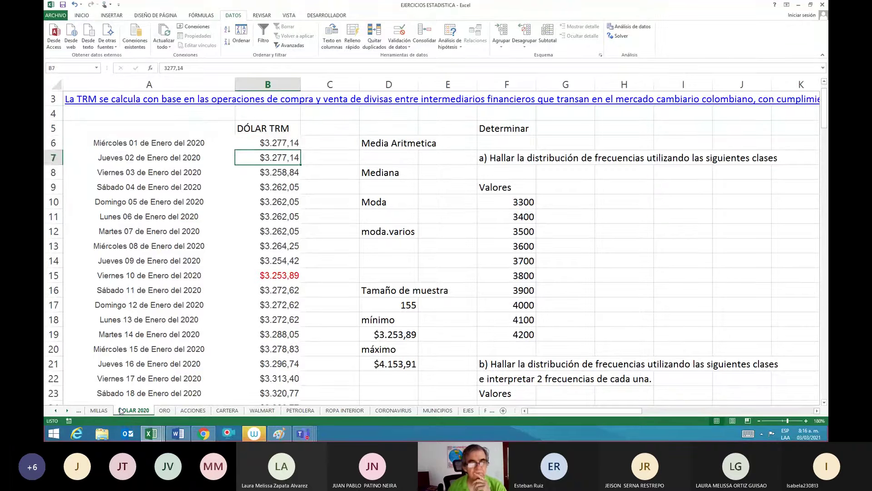
pyautogui.press('Up')
pyautogui.press('Down')
pyautogui.press('Down')
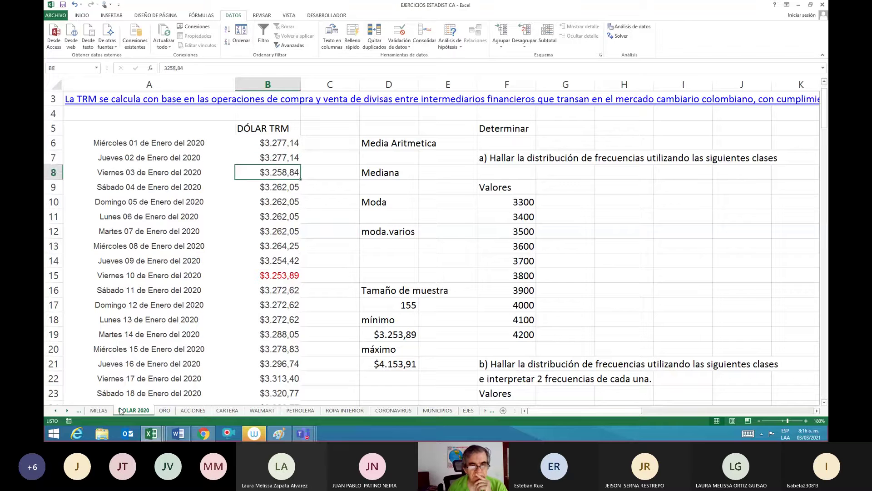
pyautogui.press('Down')
pyautogui.press('Down')
pyautogui.press('Down')
pyautogui.press('Down')
pyautogui.press('Down')
pyautogui.press('Down')
pyautogui.press('Down')
pyautogui.press('Down')
pyautogui.press('Down')
pyautogui.press('Down')
pyautogui.press('Down')
pyautogui.press('Down')
pyautogui.press('Down')
pyautogui.press('Down')
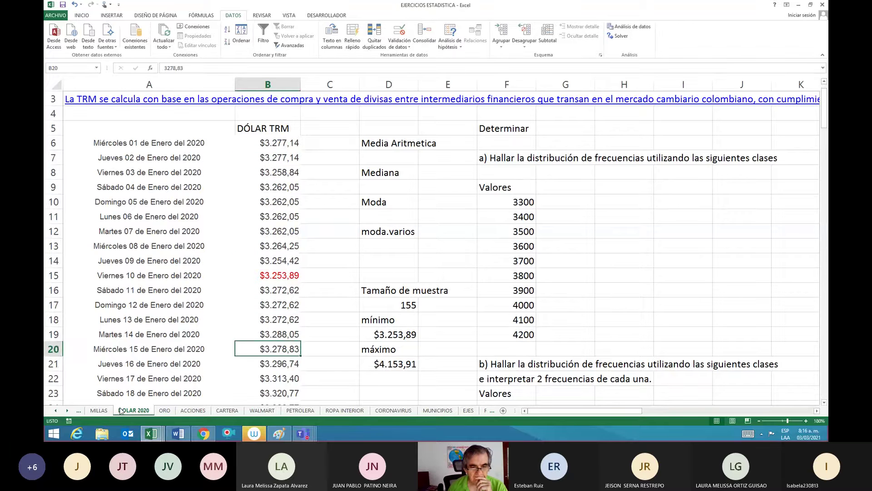
pyautogui.press('Down')
pyautogui.press('Down')
pyautogui.press('Down')
pyautogui.press('Down')
pyautogui.press('Down')
pyautogui.press('Down')
pyautogui.press('Down')
pyautogui.press('Down')
pyautogui.press('Down')
pyautogui.press('Down')
pyautogui.press('Down')
pyautogui.press('Down')
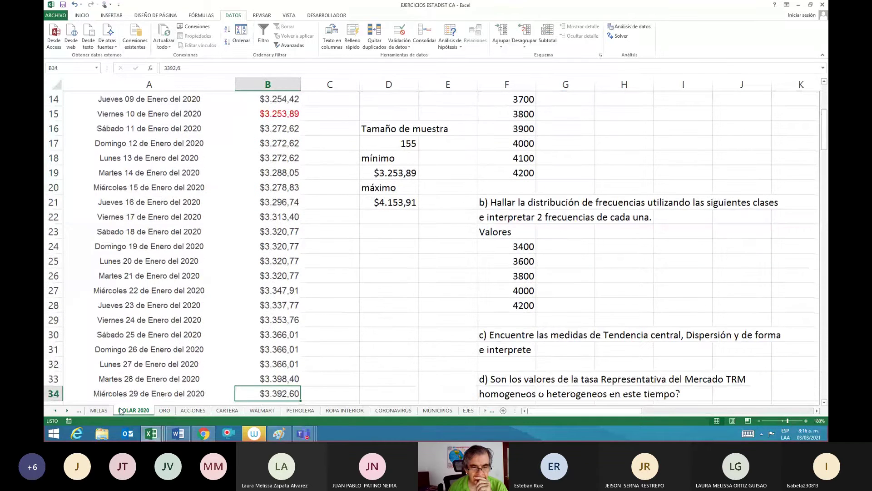
pyautogui.press('Down')
pyautogui.press('Down')
pyautogui.press('Down')
pyautogui.press('Down')
pyautogui.press('Down')
pyautogui.press('Down')
pyautogui.press('Down')
pyautogui.press('Down')
pyautogui.press('Down')
pyautogui.press('Down')
pyautogui.press('Down')
pyautogui.press('Down')
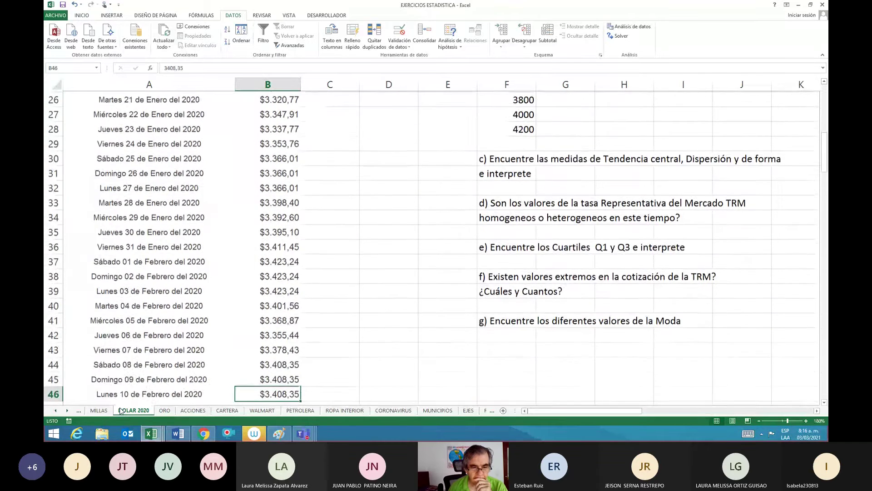
pyautogui.press('Down')
pyautogui.press('Down')
pyautogui.press('Down')
pyautogui.press('Down')
pyautogui.press('Down')
pyautogui.press('Down')
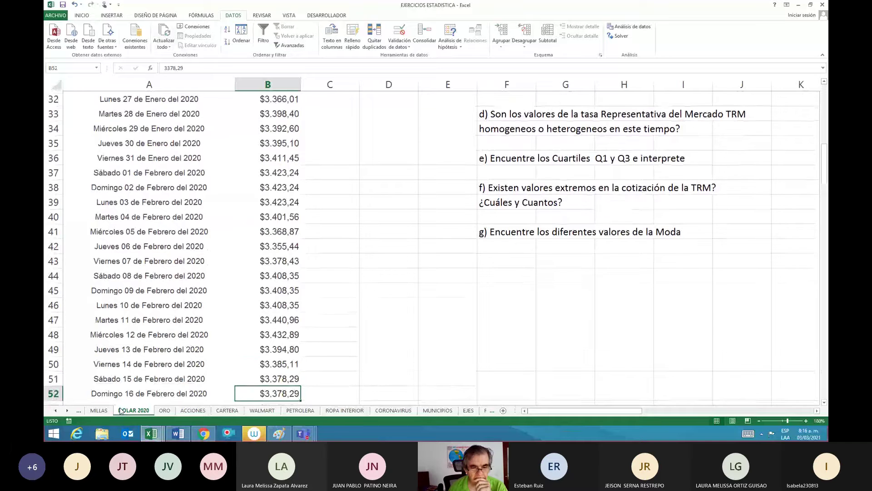
pyautogui.press('Down')
pyautogui.press('Down')
pyautogui.press('Down')
pyautogui.press('Down')
pyautogui.press('Down')
pyautogui.press('Down')
pyautogui.press('Down')
pyautogui.press('Down')
pyautogui.press('Down')
pyautogui.press('Down')
pyautogui.press('Down')
pyautogui.press('Down')
pyautogui.press('Down')
pyautogui.press('Down')
pyautogui.press('Down')
pyautogui.press('Down')
pyautogui.press('Down')
pyautogui.press('Down')
pyautogui.press('Down')
pyautogui.press('Down')
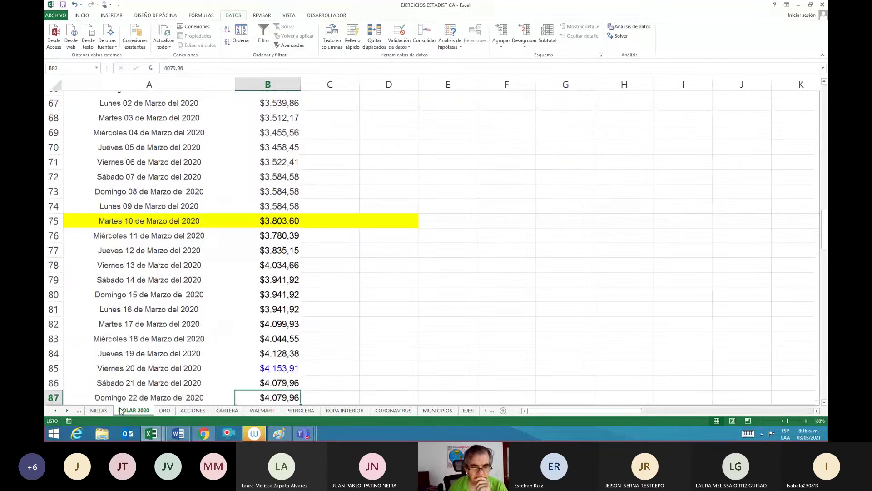
# Examine the TRM values around the 20 March maximum for days that belong to the $4100 - $4200 interval.
pyautogui.press('Up')
pyautogui.press('Up')
pyautogui.press('Up')
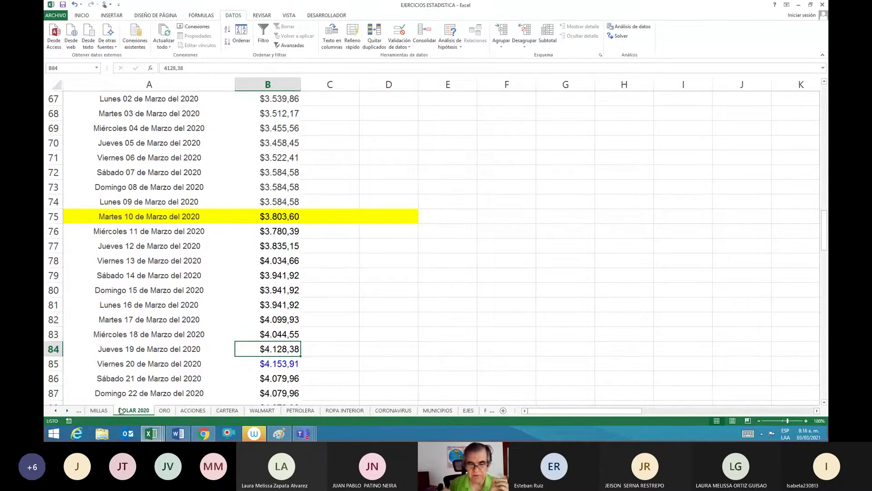
pyautogui.press('Down')
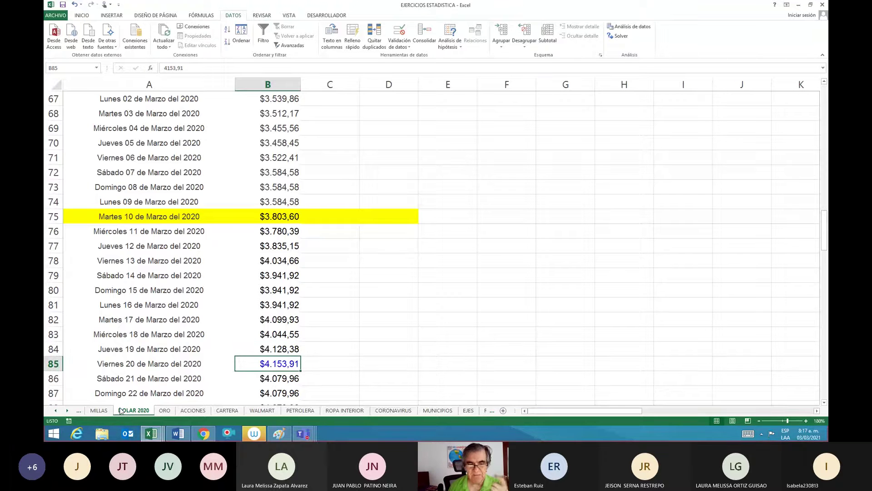
pyautogui.press('Down')
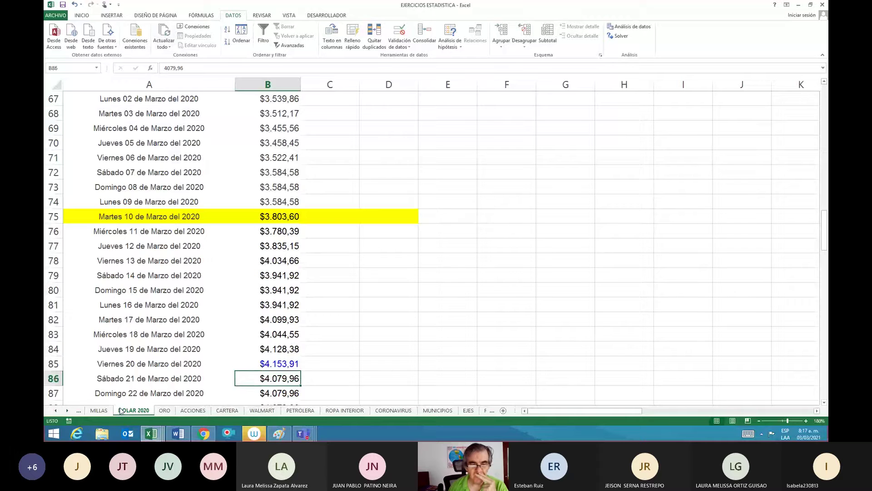
pyautogui.press('Down')
pyautogui.press('Down')
pyautogui.press('Down')
pyautogui.press('Down')
pyautogui.press('Down')
pyautogui.press('Down')
pyautogui.press('Up')
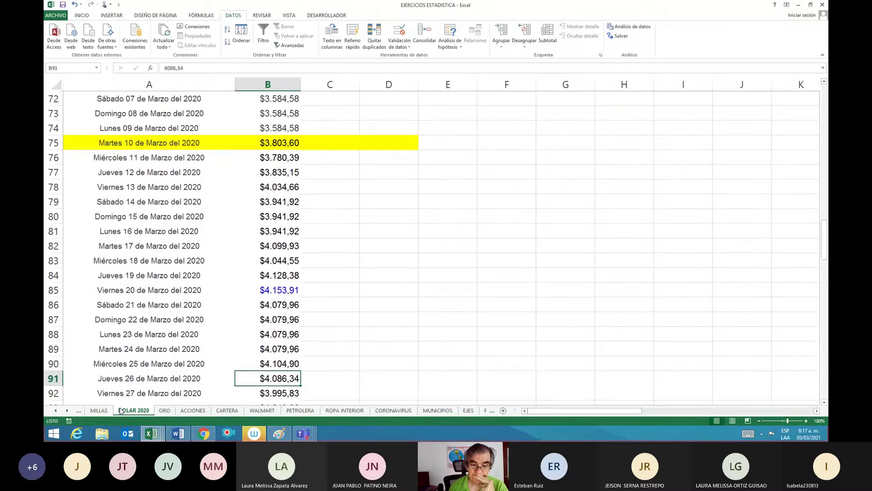
pyautogui.press('Up')
pyautogui.press('Down')
pyautogui.press('Down')
pyautogui.press('Down')
pyautogui.press('Down')
pyautogui.press('Down')
pyautogui.press('Down')
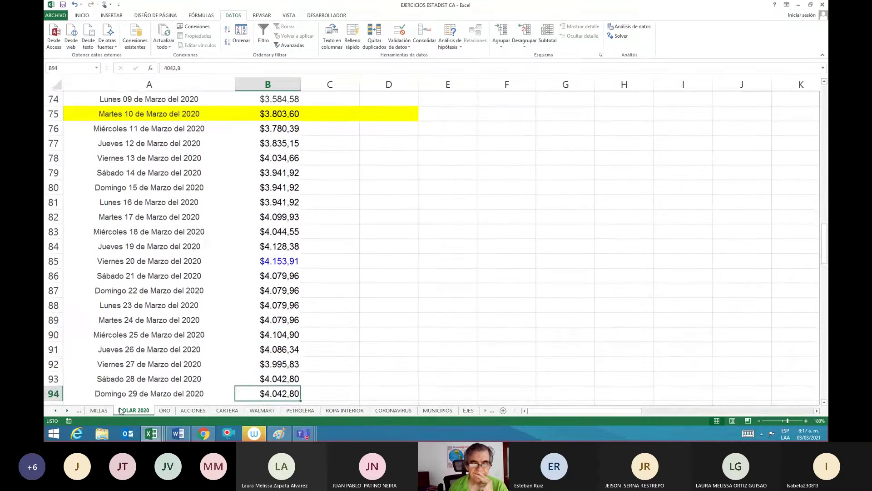
# Check the remaining DÓLAR TRM values from the end of March through 3 June 2020 down to the end of the data.
pyautogui.press('Down')
pyautogui.press('Down')
pyautogui.press('Down')
pyautogui.press('Down')
pyautogui.press('Down')
pyautogui.press('Down')
pyautogui.press('Down')
pyautogui.press('Down')
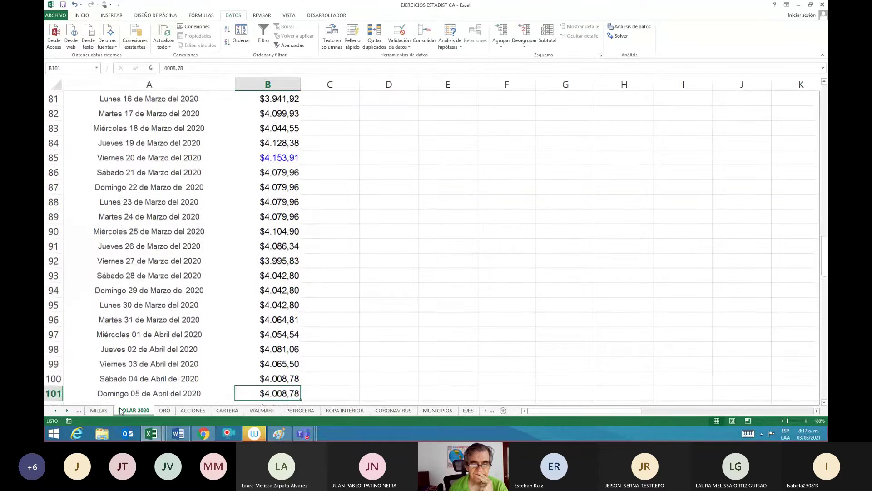
pyautogui.press('Down')
pyautogui.press('Down')
pyautogui.press('Down')
pyautogui.press('Down')
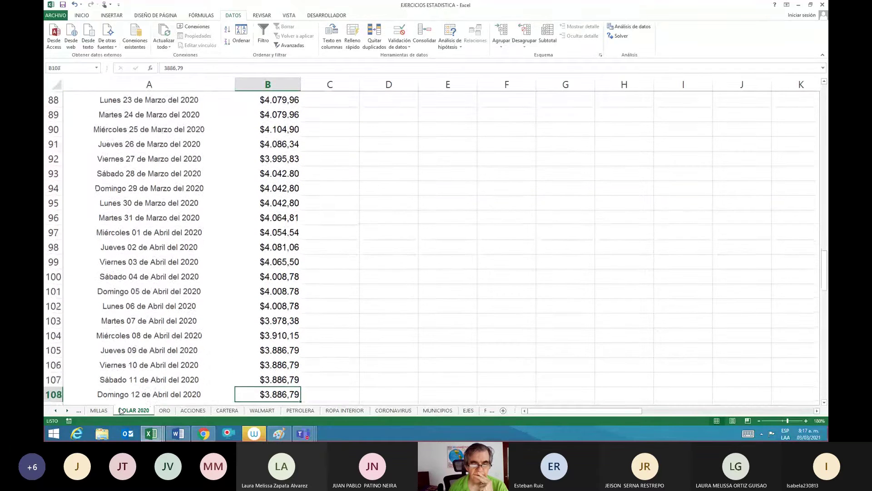
pyautogui.press('Down')
pyautogui.press('Down')
pyautogui.press('Down')
pyautogui.press('Down')
pyautogui.press('Down')
pyautogui.press('Down')
pyautogui.press('Down')
pyautogui.press('Down')
pyautogui.press('Down')
pyautogui.press('Down')
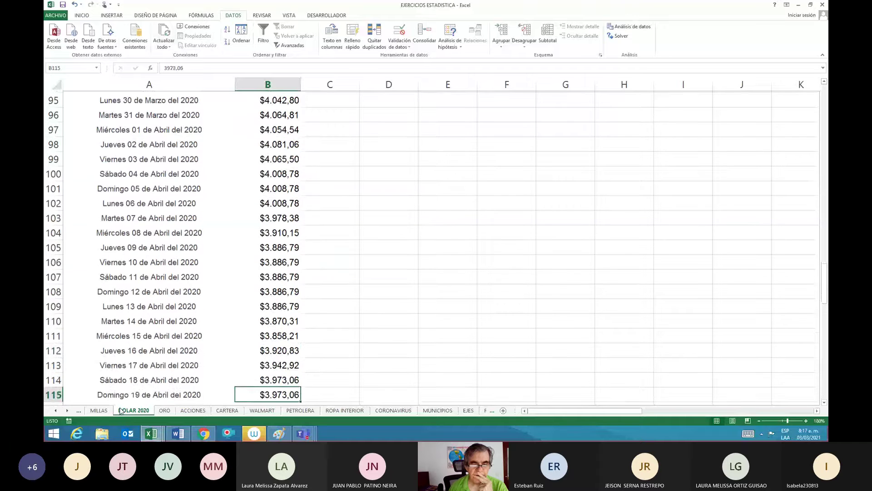
pyautogui.press('Down')
pyautogui.press('Down')
pyautogui.press('Down')
pyautogui.press('Down')
pyautogui.press('Down')
pyautogui.press('Down')
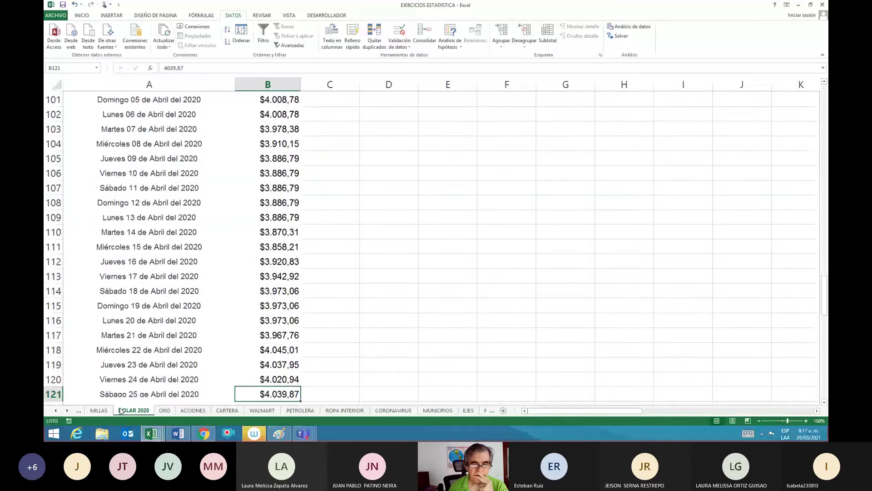
pyautogui.press('Down')
pyautogui.press('Down')
pyautogui.press('Down')
pyautogui.press('Down')
pyautogui.press('Down')
pyautogui.press('Down')
pyautogui.press('Down')
pyautogui.press('Down')
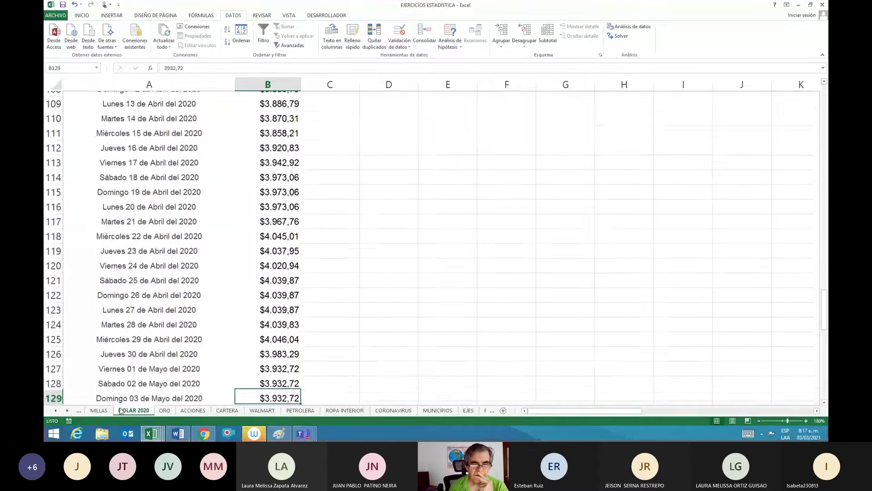
pyautogui.press('Down')
pyautogui.press('Down')
pyautogui.press('Down')
pyautogui.press('Down')
pyautogui.press('Down')
pyautogui.press('Down')
pyautogui.press('Down')
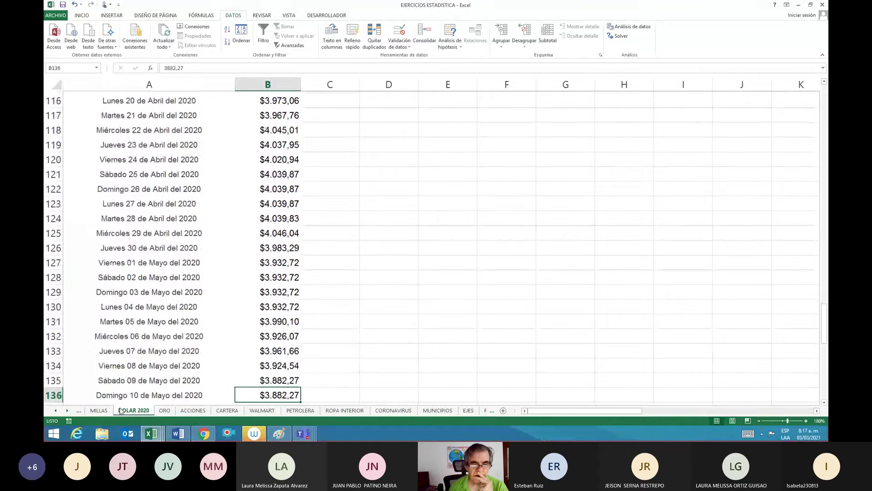
pyautogui.press('Down')
pyautogui.press('Down')
pyautogui.press('Down')
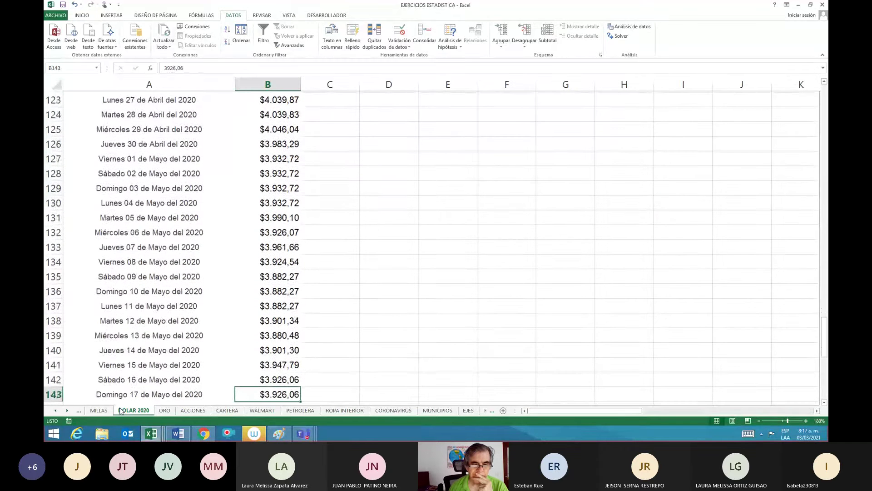
pyautogui.press('Down')
pyautogui.press('Down')
pyautogui.press('Down')
pyautogui.press('Down')
pyautogui.press('Down')
pyautogui.press('Down')
pyautogui.press('Down')
pyautogui.press('Down')
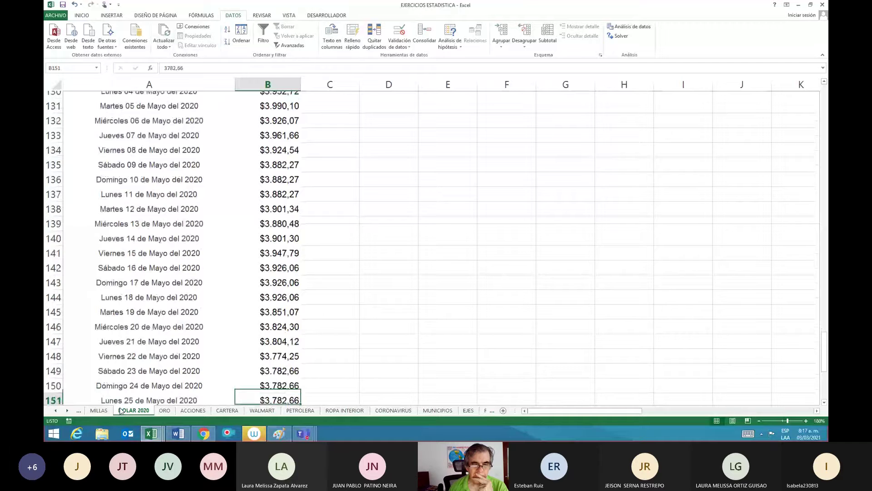
pyautogui.press('Down')
pyautogui.press('Down')
pyautogui.press('Down')
pyautogui.press('Down')
pyautogui.press('Down')
pyautogui.press('Down')
pyautogui.press('Down')
pyautogui.press('Down')
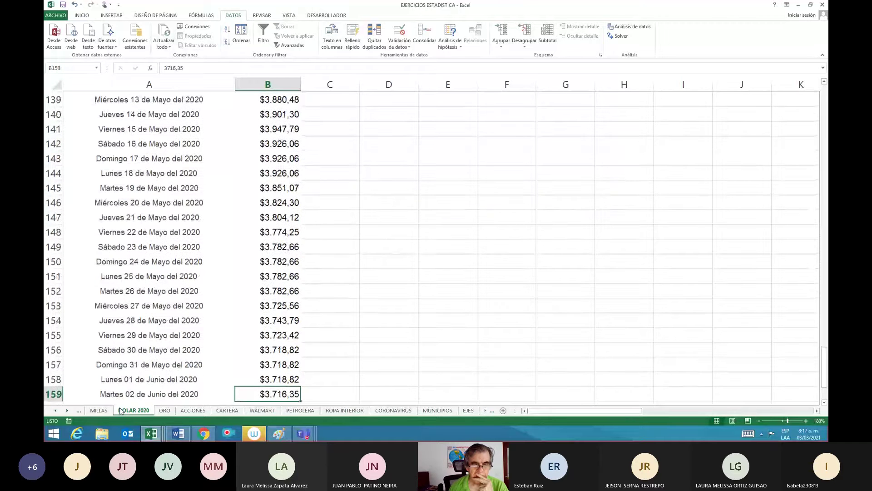
pyautogui.press('Down')
pyautogui.press('Down')
pyautogui.press('Down')
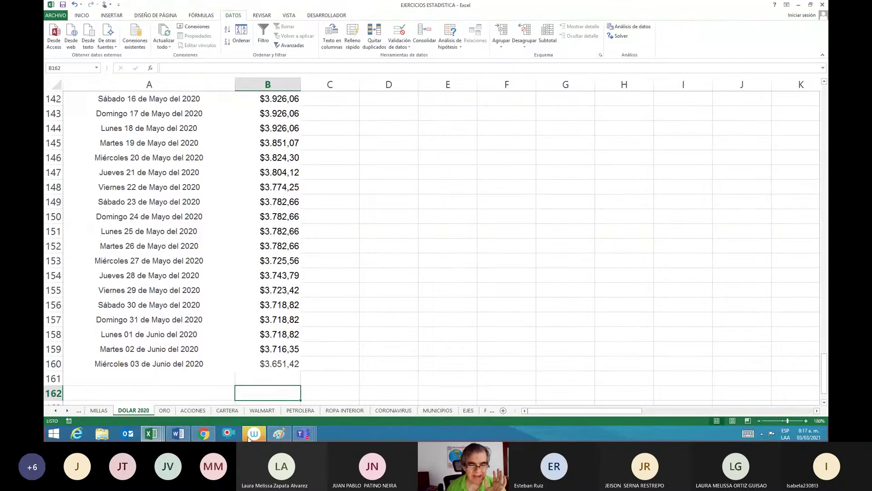
# Switch to the Paint drawing and handwrite 3 as the frequency of the $4100 - $4200 interval.
pyautogui.click(272, 437)
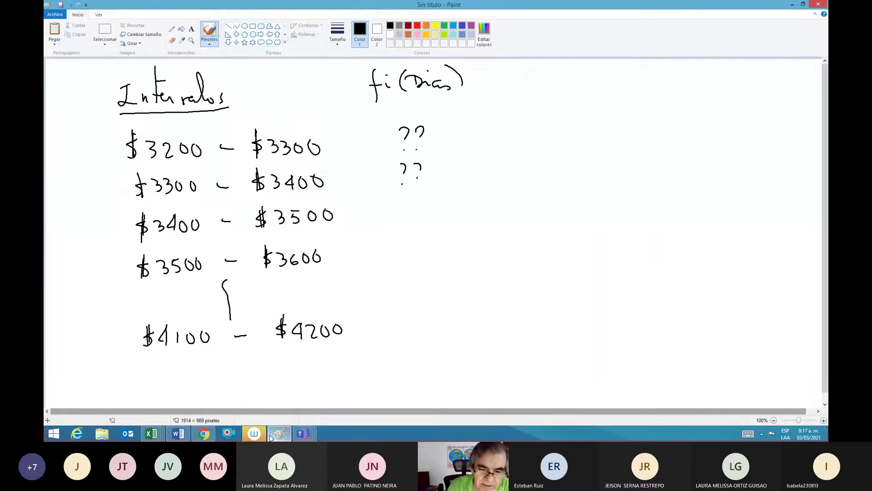
pyautogui.moveTo(411, 321); pyautogui.dragTo(414, 339)
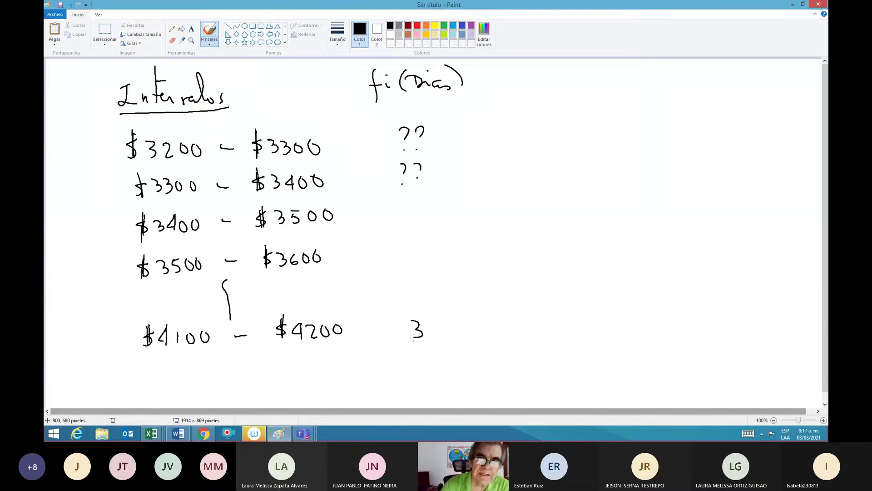
# Handwrite a double-underlined heading "Histograma" in red beside the fi (Dias) column, with the item "1) Donde la Información 155 Dias" below it.
pyautogui.click(417, 25)
pyautogui.moveTo(508, 84)
pyautogui.mouseDown()
pyautogui.moveTo(507, 105)
pyautogui.moveTo(520, 95)
pyautogui.mouseUp()
pyautogui.moveTo(518, 83)
pyautogui.mouseDown()
pyautogui.moveTo(518, 104)
pyautogui.moveTo(547, 89)
pyautogui.moveTo(567, 98)
pyautogui.moveTo(568, 117)
pyautogui.moveTo(574, 99)
pyautogui.moveTo(618, 100)
pyautogui.mouseUp()
pyautogui.click(527, 88)
pyautogui.moveTo(509, 108); pyautogui.dragTo(605, 113)
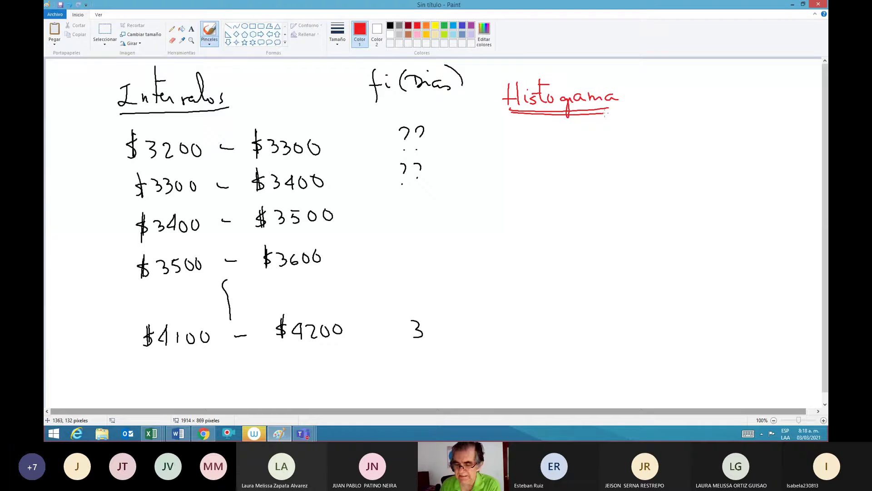
pyautogui.moveTo(480, 143)
pyautogui.mouseDown()
pyautogui.moveTo(488, 157)
pyautogui.moveTo(623, 139)
pyautogui.moveTo(629, 148)
pyautogui.moveTo(638, 141)
pyautogui.moveTo(642, 168)
pyautogui.moveTo(652, 141)
pyautogui.moveTo(712, 143)
pyautogui.moveTo(706, 124)
pyautogui.moveTo(738, 145)
pyautogui.moveTo(766, 142)
pyautogui.moveTo(739, 168)
pyautogui.moveTo(779, 173)
pyautogui.mouseUp()
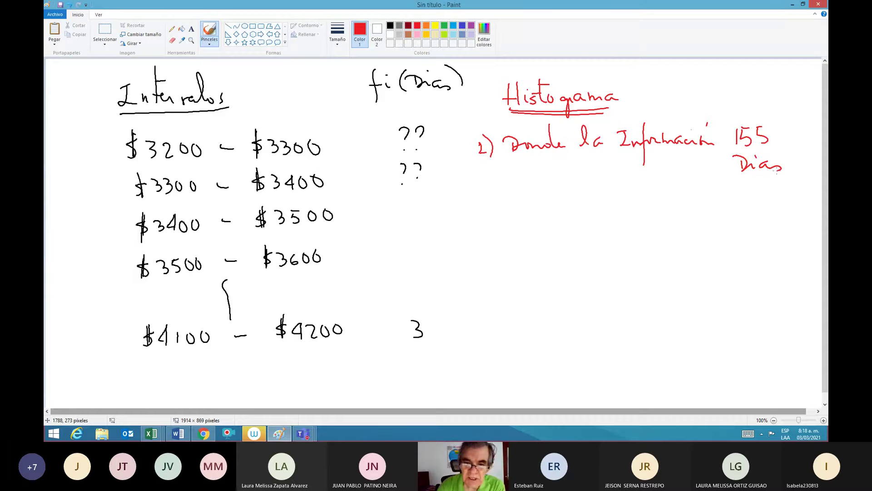
# Handwrite item "2) Qué valores quiere tabular" in red under the first Histograma item and underline its text.
pyautogui.moveTo(481, 179); pyautogui.dragTo(490, 211)
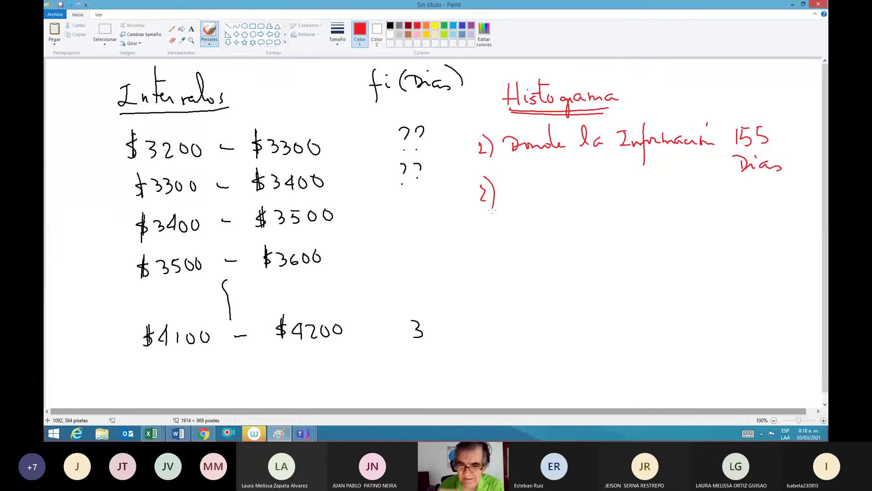
pyautogui.moveTo(521, 182)
pyautogui.mouseDown()
pyautogui.moveTo(521, 200)
pyautogui.moveTo(620, 196)
pyautogui.moveTo(643, 218)
pyautogui.moveTo(663, 197)
pyautogui.moveTo(699, 197)
pyautogui.moveTo(706, 182)
pyautogui.mouseUp()
pyautogui.moveTo(720, 191); pyautogui.dragTo(779, 194)
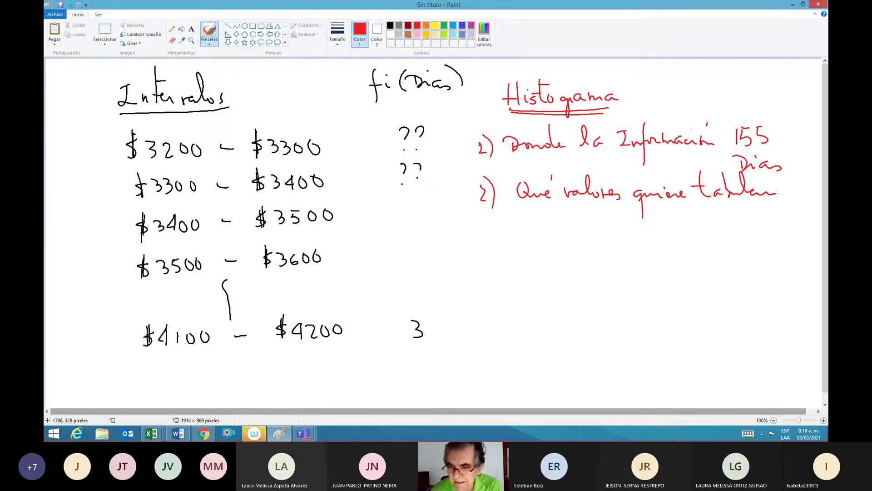
pyautogui.moveTo(522, 210); pyautogui.dragTo(764, 212)
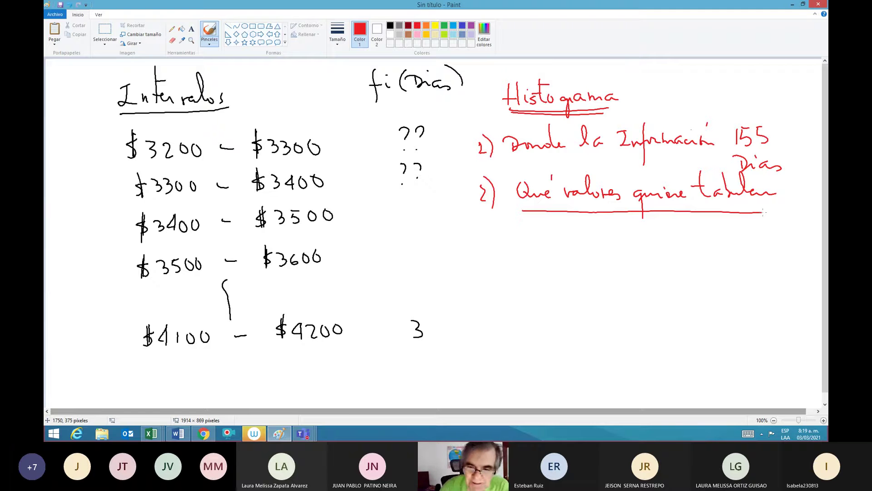
# Handwrite the red note "Intervalos se debe tener en cuenta los limites superiores del Intervalo" below item 2.
pyautogui.moveTo(498, 231)
pyautogui.mouseDown()
pyautogui.moveTo(499, 243)
pyautogui.moveTo(507, 243)
pyautogui.mouseUp()
pyautogui.moveTo(495, 231); pyautogui.dragTo(520, 244)
pyautogui.moveTo(526, 221)
pyautogui.mouseDown()
pyautogui.moveTo(527, 241)
pyautogui.moveTo(707, 244)
pyautogui.mouseUp()
pyautogui.moveTo(694, 231); pyautogui.dragTo(749, 246)
pyautogui.moveTo(491, 264); pyautogui.dragTo(565, 272)
pyautogui.moveTo(570, 247); pyautogui.dragTo(569, 273)
pyautogui.moveTo(560, 264)
pyautogui.mouseDown()
pyautogui.moveTo(590, 273)
pyautogui.moveTo(633, 265)
pyautogui.moveTo(628, 275)
pyautogui.moveTo(694, 269)
pyautogui.moveTo(700, 277)
pyautogui.mouseUp()
pyautogui.moveTo(693, 267); pyautogui.dragTo(720, 280)
pyautogui.moveTo(501, 294)
pyautogui.mouseDown()
pyautogui.moveTo(522, 293)
pyautogui.moveTo(528, 313)
pyautogui.moveTo(536, 300)
pyautogui.moveTo(653, 304)
pyautogui.moveTo(707, 291)
pyautogui.moveTo(720, 300)
pyautogui.mouseUp()
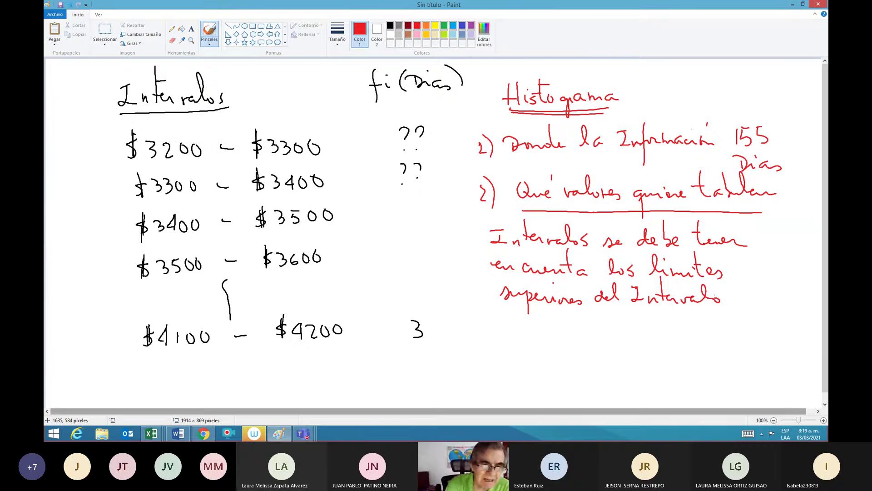
# Box the upper limits $3300 to $4200 in red under the label "Valores" and underline "los limites superiores" in blue.
pyautogui.moveTo(246, 122)
pyautogui.mouseDown()
pyautogui.moveTo(314, 123)
pyautogui.moveTo(337, 138)
pyautogui.moveTo(344, 299)
pyautogui.moveTo(290, 350)
pyautogui.moveTo(263, 325)
pyautogui.moveTo(245, 123)
pyautogui.moveTo(267, 100)
pyautogui.moveTo(283, 115)
pyautogui.moveTo(305, 109)
pyautogui.moveTo(320, 117)
pyautogui.mouseUp()
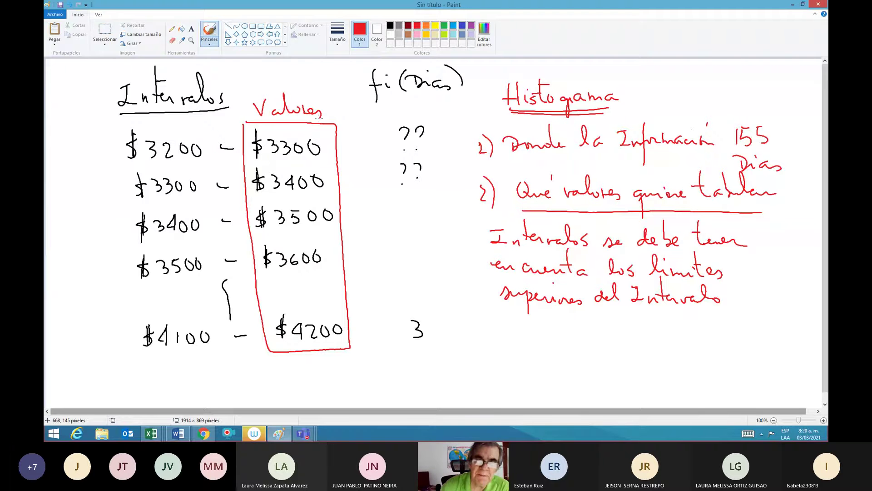
pyautogui.click(462, 26)
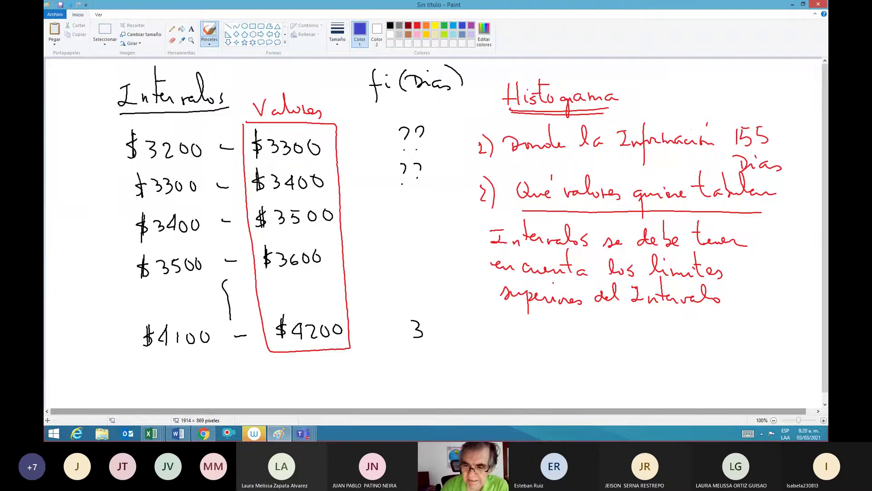
pyautogui.moveTo(608, 278); pyautogui.dragTo(722, 281)
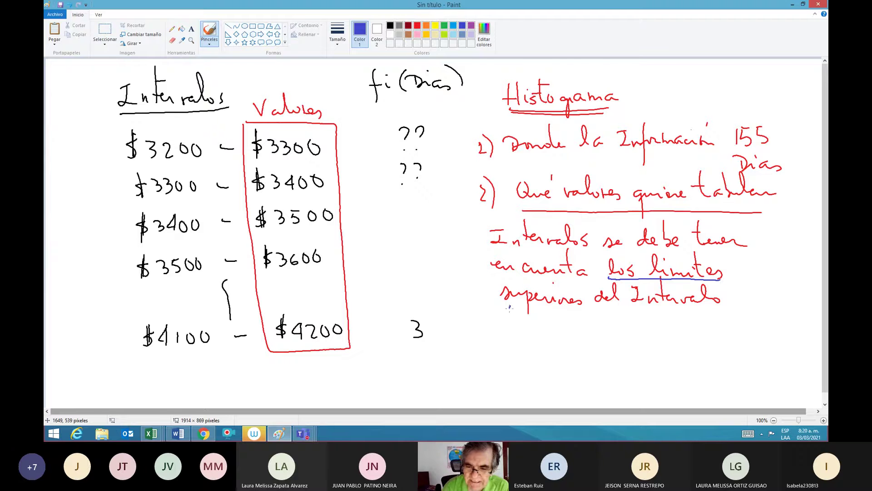
pyautogui.moveTo(509, 308); pyautogui.dragTo(583, 310)
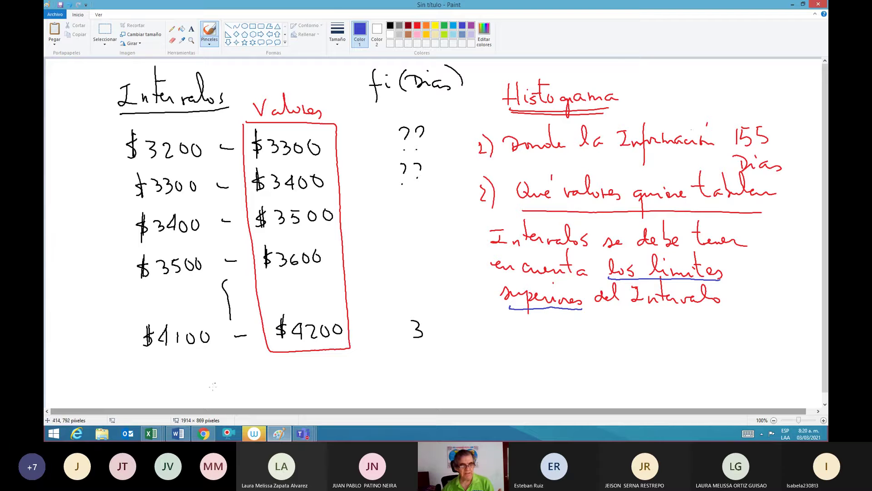
# Switch to the EJERCICIOS ESTADISTICA workbook in Excel and read the statement of exercise a) near the start of the DOLAR 2020 sheet.
pyautogui.click(153, 435)
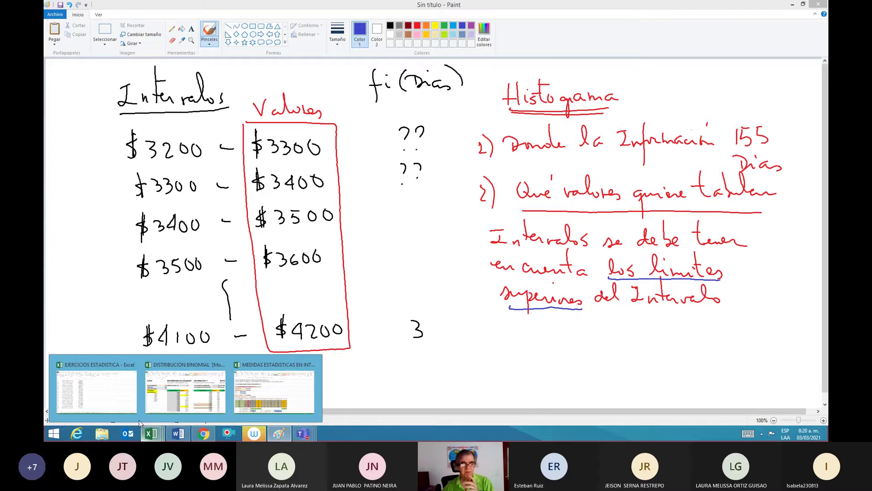
pyautogui.click(128, 399)
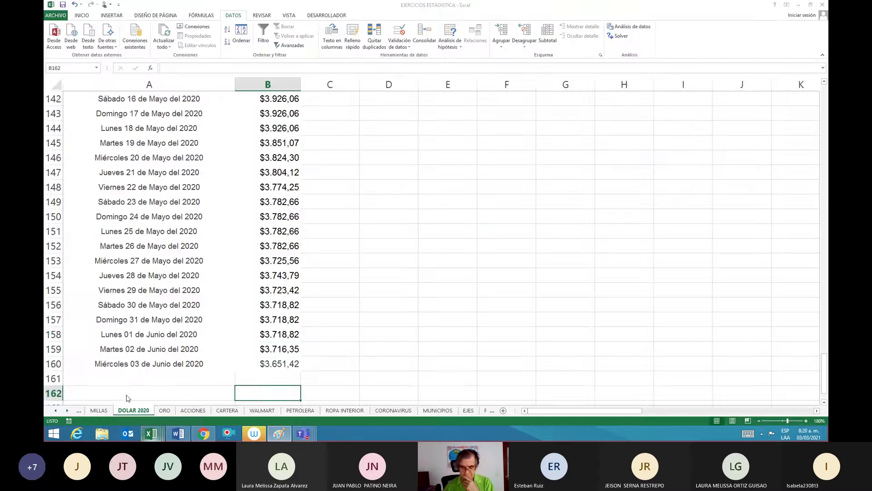
pyautogui.press('Up')
pyautogui.press('Up')
pyautogui.press('Up')
pyautogui.press('Up')
pyautogui.press('Up')
pyautogui.press('Up')
pyautogui.press('Up')
pyautogui.press('Up')
pyautogui.press('Up')
pyautogui.press('Up')
pyautogui.press('Up')
pyautogui.press('Up')
pyautogui.press('Up')
pyautogui.press('Up')
pyautogui.press('Up')
pyautogui.press('Up')
pyautogui.press('Up')
pyautogui.press('Up')
pyautogui.press('Up')
pyautogui.press('Up')
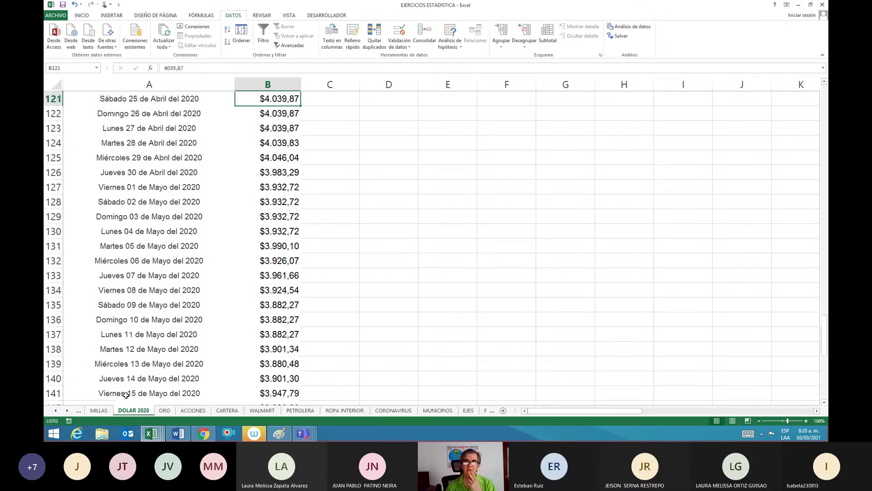
pyautogui.press('Up')
pyautogui.press('Up')
pyautogui.press('Up')
pyautogui.press('Up')
pyautogui.press('Up')
pyautogui.press('Up')
pyautogui.press('Up')
pyautogui.press('Up')
pyautogui.press('Up')
pyautogui.press('Up')
pyautogui.press('Up')
pyautogui.press('Up')
pyautogui.press('Up')
pyautogui.press('Up')
pyautogui.press('Up')
pyautogui.press('Up')
pyautogui.press('Up')
pyautogui.press('Up')
pyautogui.press('Up')
pyautogui.press('Up')
pyautogui.press('Up')
pyautogui.press('Up')
pyautogui.press('Up')
pyautogui.press('Up')
pyautogui.press('Up')
pyautogui.press('Up')
pyautogui.press('Up')
pyautogui.press('Up')
pyautogui.press('Up')
pyautogui.press('Up')
pyautogui.press('Up')
pyautogui.press('Up')
pyautogui.press('Up')
pyautogui.press('Up')
pyautogui.press('Up')
pyautogui.press('Up')
pyautogui.press('Up')
pyautogui.press('Up')
pyautogui.press('Up')
pyautogui.press('Up')
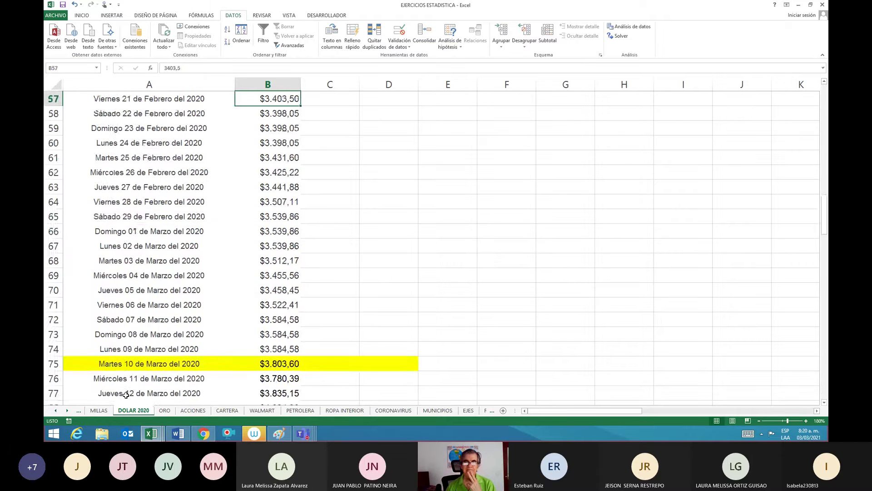
pyautogui.press('Up')
pyautogui.press('Up')
pyautogui.press('Up')
pyautogui.press('Up')
pyautogui.press('Up')
pyautogui.press('Up')
pyautogui.press('Up')
pyautogui.press('Up')
pyautogui.press('Up')
pyautogui.press('Up')
pyautogui.press('Up')
pyautogui.press('Up')
pyautogui.press('Up')
pyautogui.press('Up')
pyautogui.press('Up')
pyautogui.press('Up')
pyautogui.press('Up')
pyautogui.press('Up')
pyautogui.press('Up')
pyautogui.press('Up')
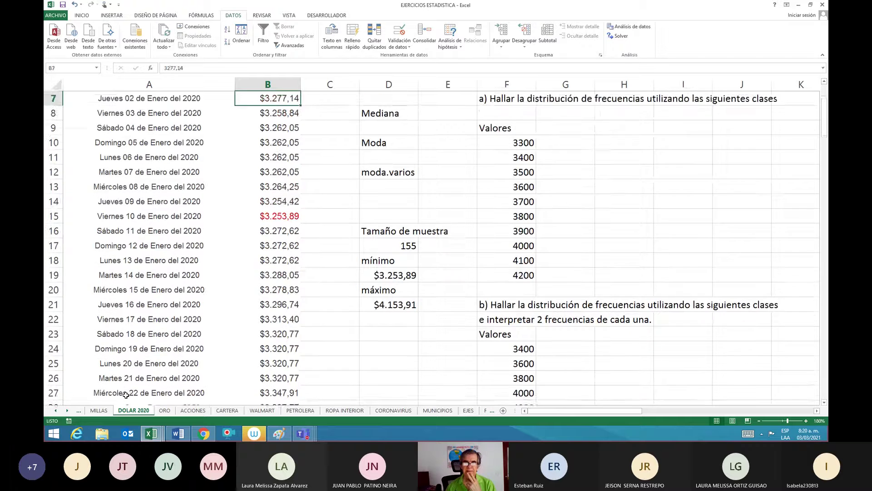
pyautogui.press('Right')
pyautogui.press('Right')
pyautogui.press('Right')
pyautogui.press('Right')
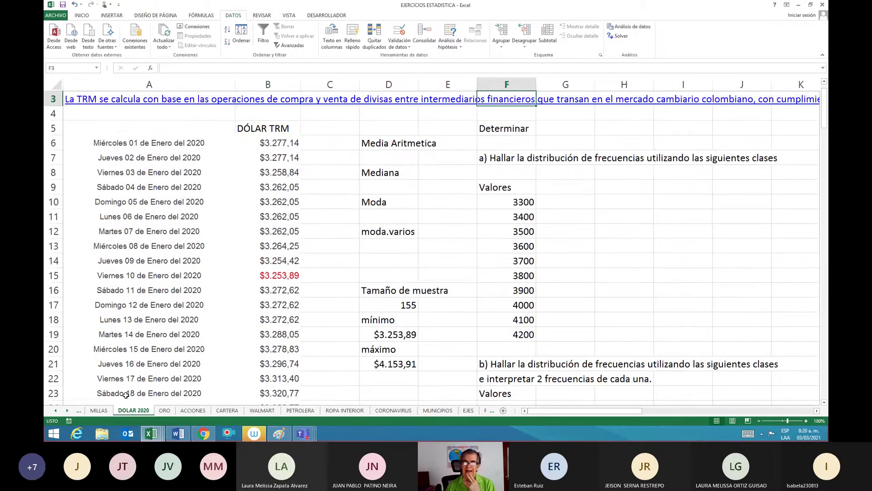
pyautogui.press('Down')
pyautogui.press('Down')
pyautogui.press('Down')
pyautogui.press('Down')
pyautogui.press('Right')
pyautogui.press('Right')
pyautogui.press('Right')
pyautogui.press('Right')
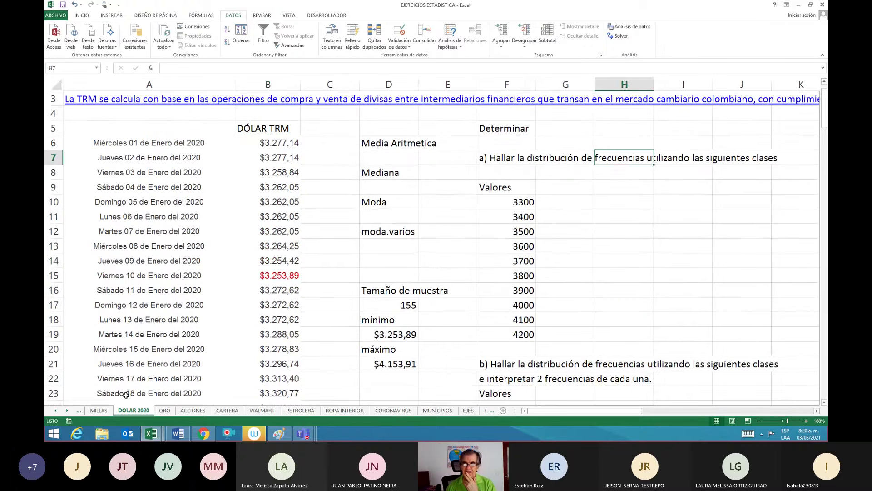
pyautogui.press('Right')
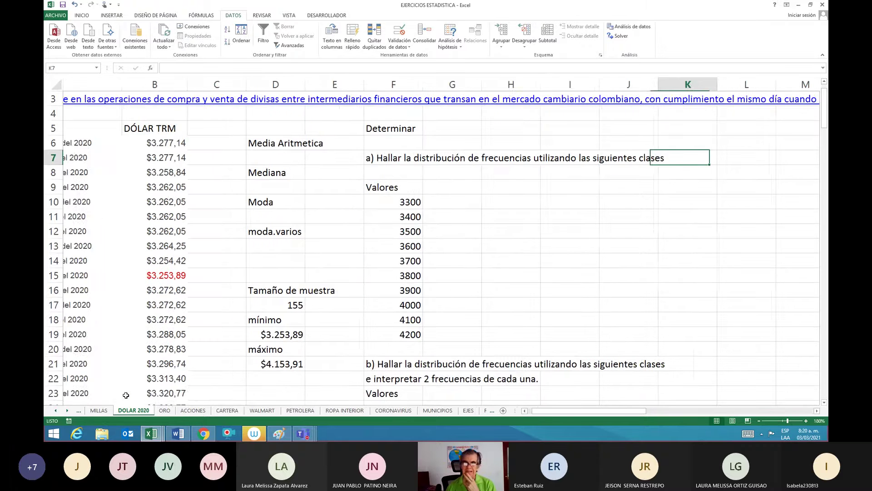
# Reword the end of the exercise a) statement in F7 to "utilizando los siguientes límites superiores de los intervalos".
pyautogui.press('Left')
pyautogui.press('Left')
pyautogui.press('Left')
pyautogui.press('Left')
pyautogui.press('Left')
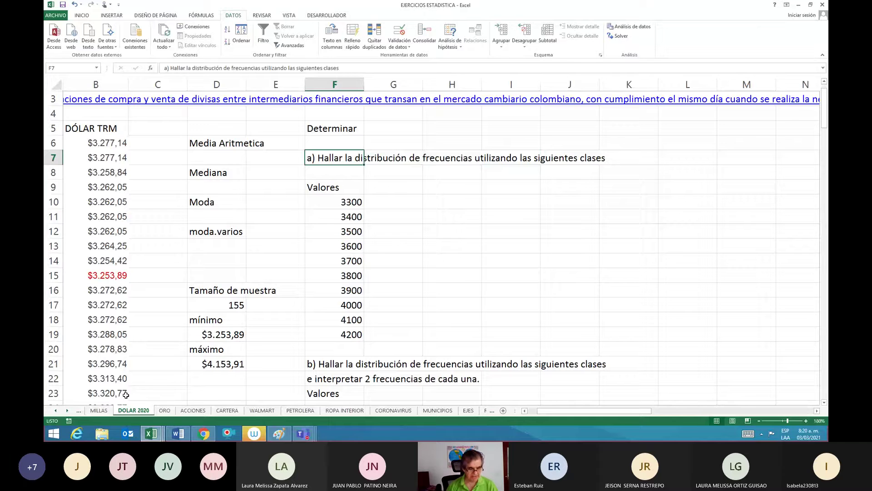
pyautogui.press('F2')
pyautogui.press('BackSpace')
pyautogui.press('BackSpace')
pyautogui.press('BackSpace')
pyautogui.press('BackSpace')
pyautogui.press('BackSpace')
pyautogui.press('BackSpace')
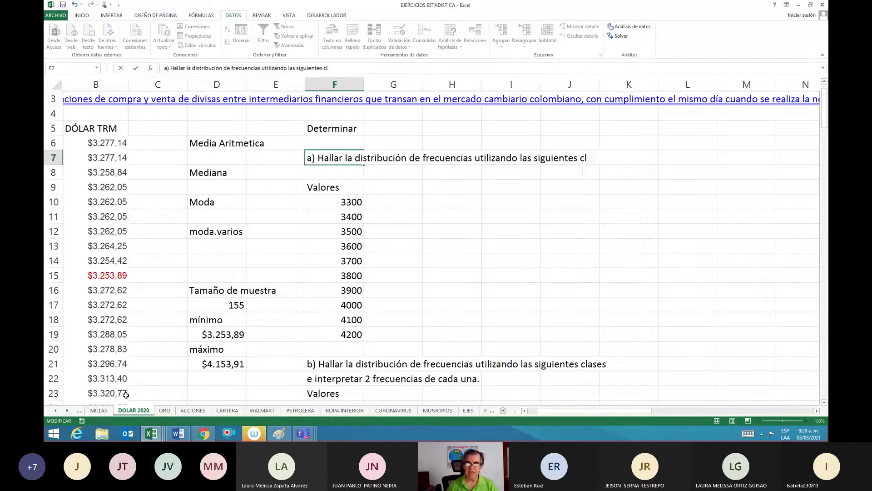
pyautogui.press('BackSpace')
pyautogui.press('BackSpace')
pyautogui.press('BackSpace')
pyautogui.press('BackSpace')
pyautogui.press('BackSpace')
pyautogui.press('BackSpace')
pyautogui.press('BackSpace')
pyautogui.press('BackSpace')
pyautogui.press('BackSpace')
pyautogui.press('BackSpace')
pyautogui.press('BackSpace')
pyautogui.press('BackSpace')
pyautogui.press('BackSpace')
pyautogui.press('BackSpace')
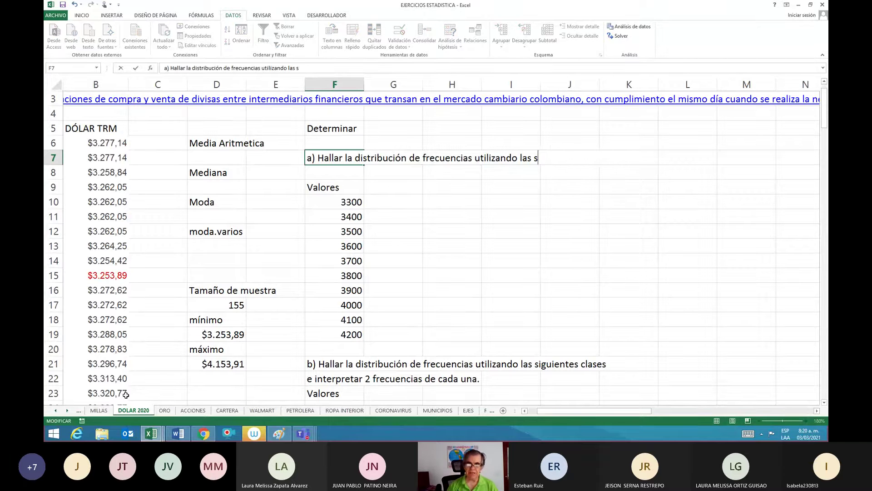
pyautogui.write('os si')
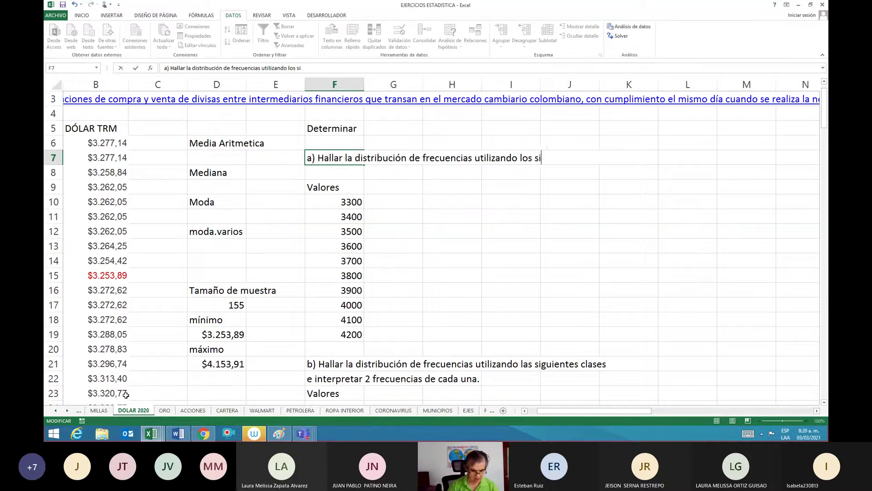
pyautogui.write('guientes')
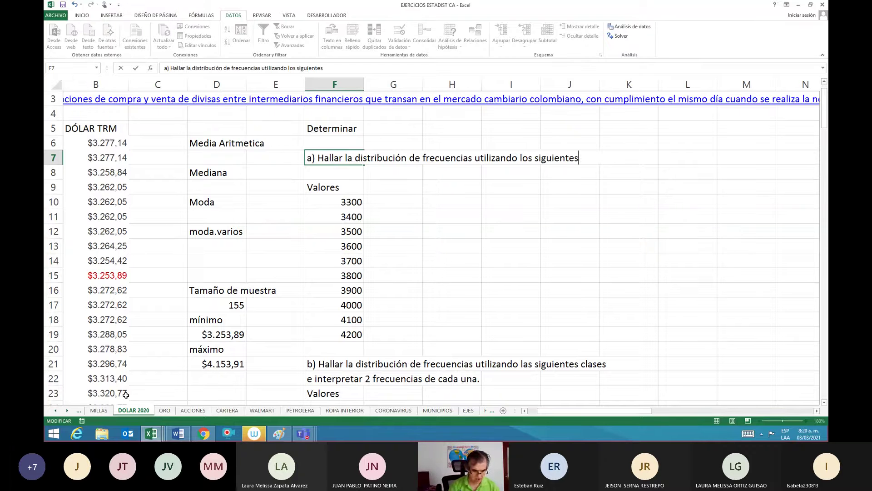
pyautogui.write(' l')
pyautogui.write('ímites super')
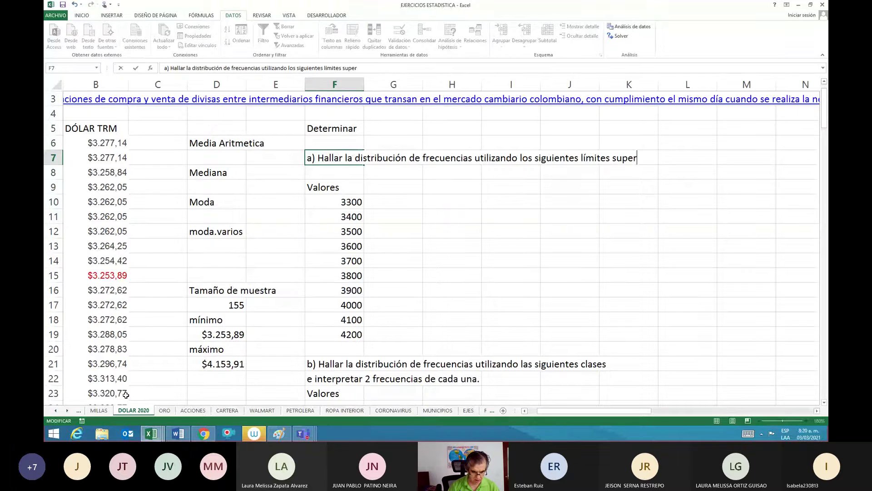
pyautogui.write('iores de los ')
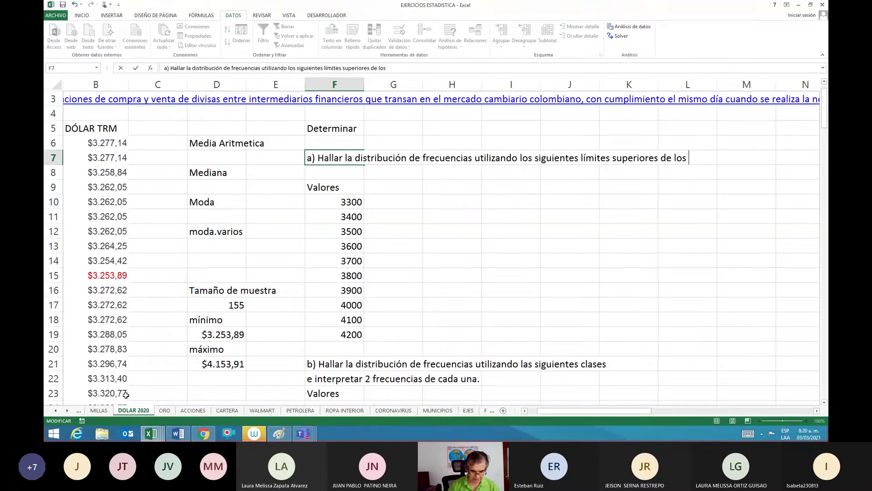
pyautogui.write('interval')
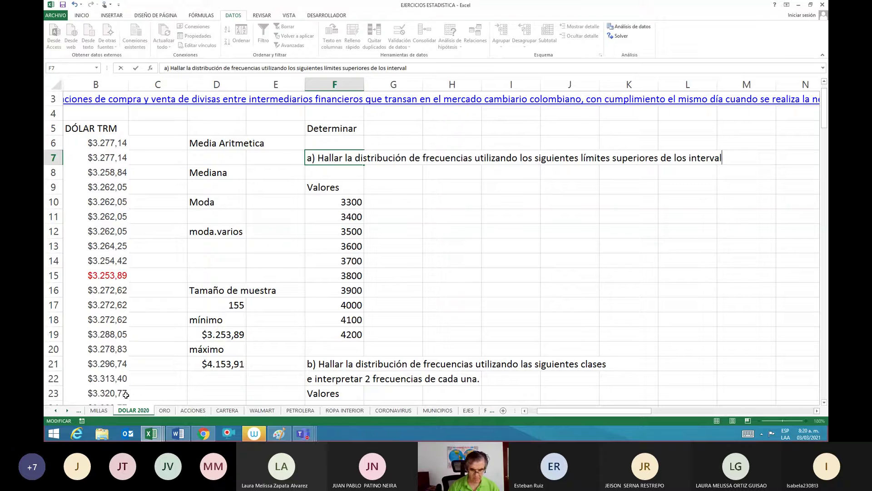
pyautogui.write('os')
pyautogui.hotkey('ctrl', 'Return')
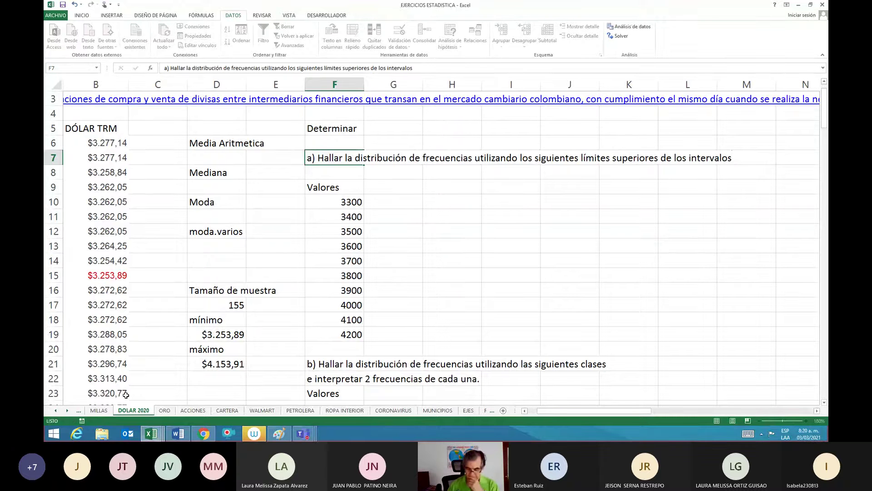
# Select the exercise a) limits in F9:F19, from the Valores heading through 4200.
pyautogui.press('Down')
pyautogui.press('Down')
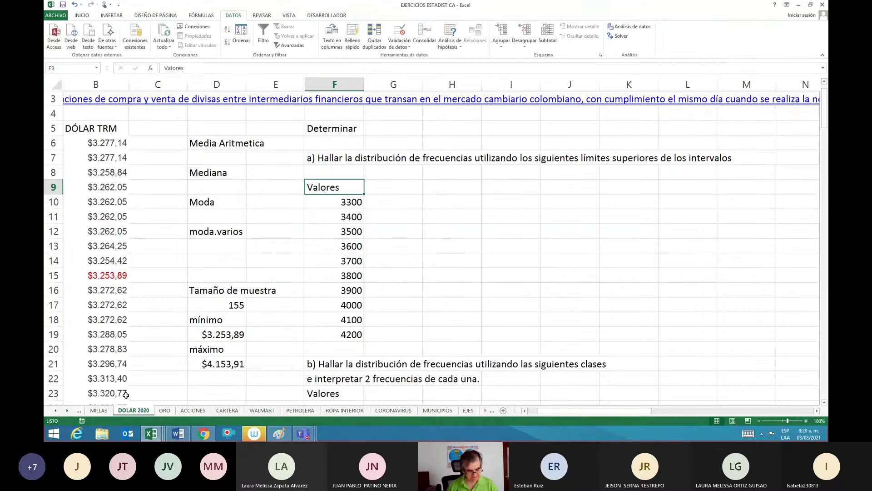
pyautogui.hotkey('shift', 'Down')
pyautogui.hotkey('shift', 'Down')
pyautogui.hotkey('shift', 'Down')
pyautogui.hotkey('shift', 'Down')
pyautogui.hotkey('shift', 'Down')
pyautogui.hotkey('shift', 'Down')
pyautogui.hotkey('shift', 'Down')
pyautogui.hotkey('shift', 'Down')
pyautogui.hotkey('shift', 'Down')
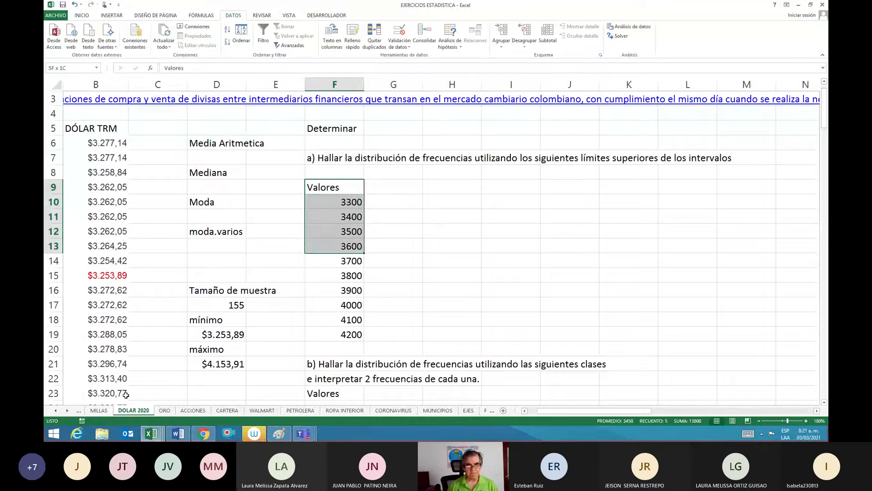
pyautogui.hotkey('shift', 'Down')
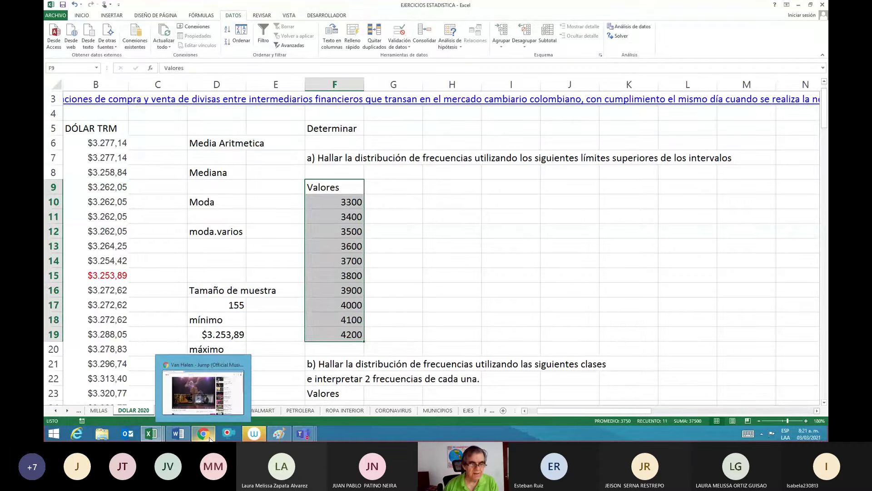
# Switch to Paint and open the recent image "foto histograma precios dolar 1" without saving the current drawing.
pyautogui.click(279, 434)
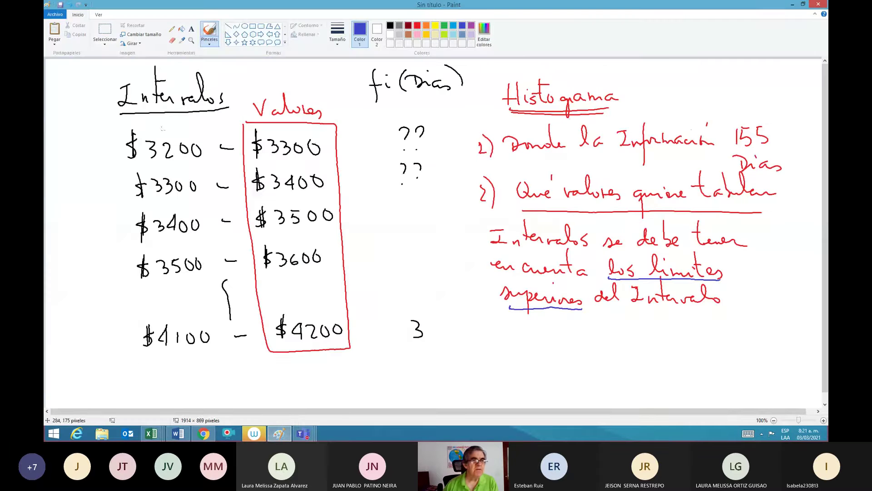
pyautogui.click(55, 14)
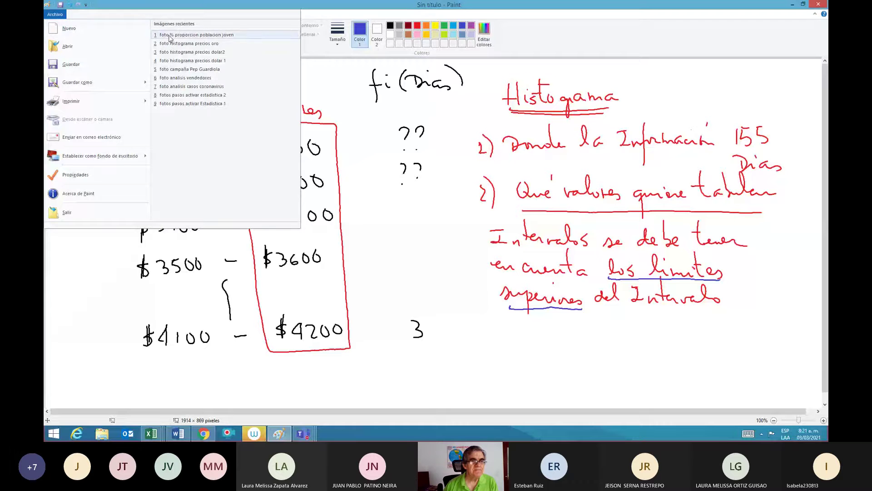
pyautogui.click(182, 60)
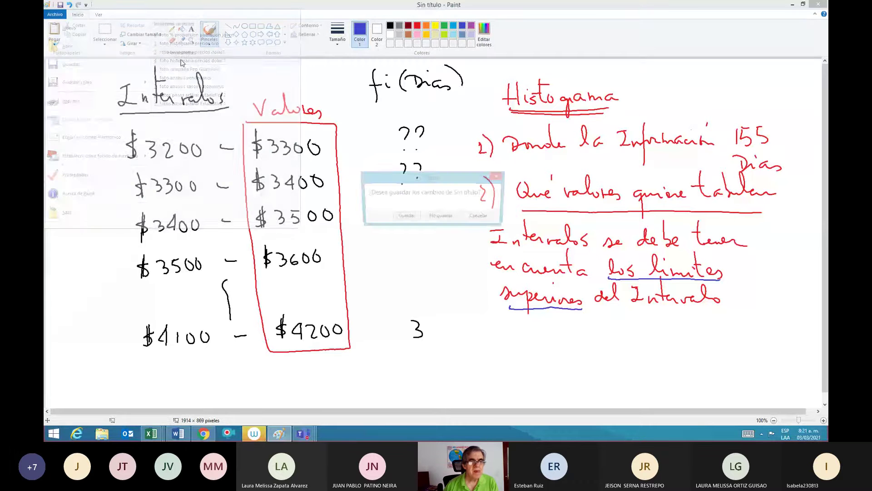
pyautogui.click(440, 218)
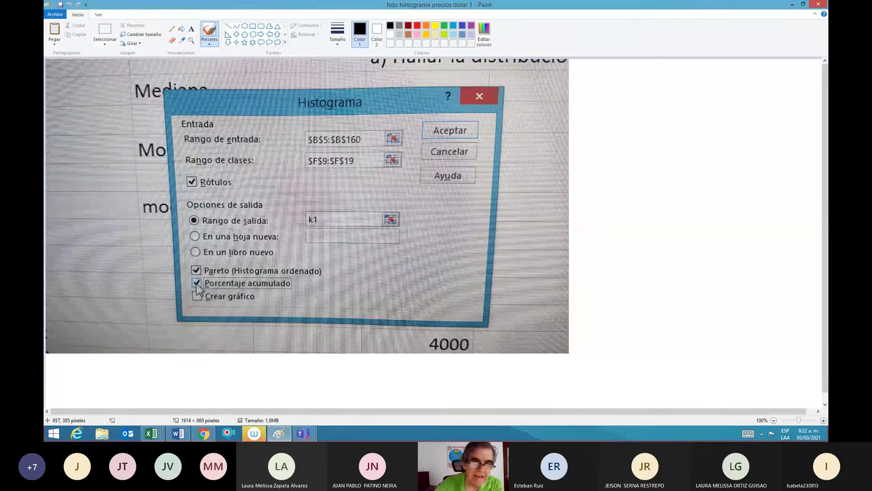
# Circle the input range $B$5:$B$160 in black and draw an arrow from it to the handwritten note "1) Información".
pyautogui.moveTo(396, 124)
pyautogui.mouseDown()
pyautogui.moveTo(327, 120)
pyautogui.moveTo(294, 132)
pyautogui.moveTo(364, 151)
pyautogui.moveTo(414, 130)
pyautogui.moveTo(590, 104)
pyautogui.moveTo(585, 110)
pyautogui.moveTo(603, 104)
pyautogui.moveTo(614, 114)
pyautogui.moveTo(658, 105)
pyautogui.mouseUp()
pyautogui.moveTo(662, 83)
pyautogui.mouseDown()
pyautogui.moveTo(662, 121)
pyautogui.moveTo(668, 100)
pyautogui.moveTo(681, 97)
pyautogui.moveTo(741, 103)
pyautogui.mouseUp()
pyautogui.moveTo(735, 82); pyautogui.dragTo(735, 85)
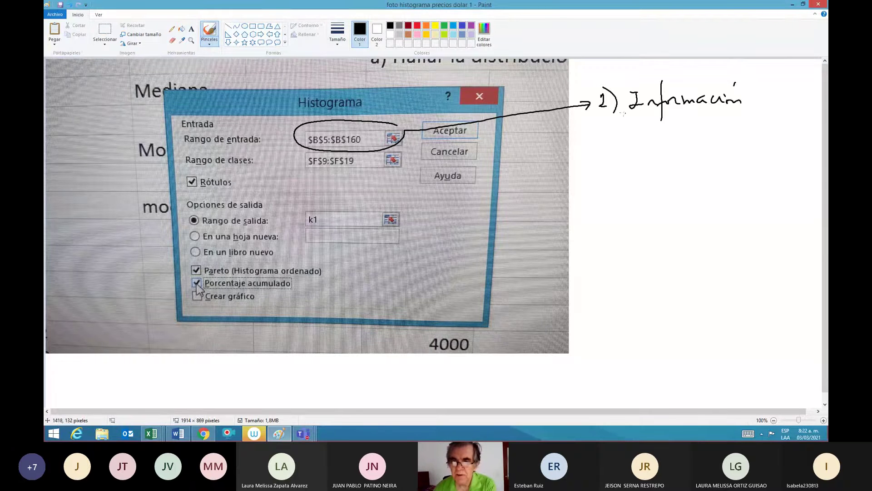
# Write "B5 hasta B160" and an underlined "Titulo" in black below the "1) Información" note.
pyautogui.moveTo(589, 135)
pyautogui.mouseDown()
pyautogui.moveTo(592, 128)
pyautogui.moveTo(588, 137)
pyautogui.mouseUp()
pyautogui.moveTo(600, 134); pyautogui.dragTo(680, 136)
pyautogui.moveTo(695, 121); pyautogui.dragTo(693, 136)
pyautogui.moveTo(695, 120)
pyautogui.mouseDown()
pyautogui.moveTo(698, 136)
pyautogui.moveTo(727, 137)
pyautogui.moveTo(739, 126)
pyautogui.mouseUp()
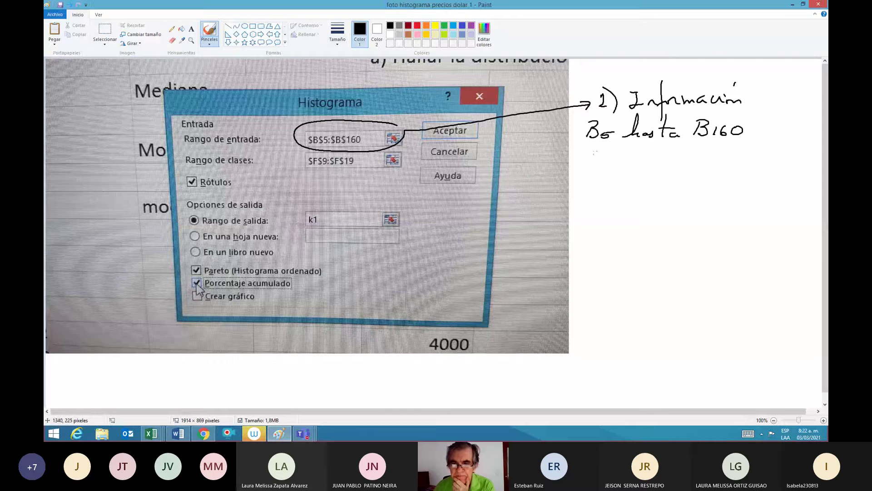
pyautogui.moveTo(592, 152)
pyautogui.mouseDown()
pyautogui.moveTo(590, 160)
pyautogui.moveTo(632, 148)
pyautogui.moveTo(642, 157)
pyautogui.moveTo(637, 165)
pyautogui.mouseUp()
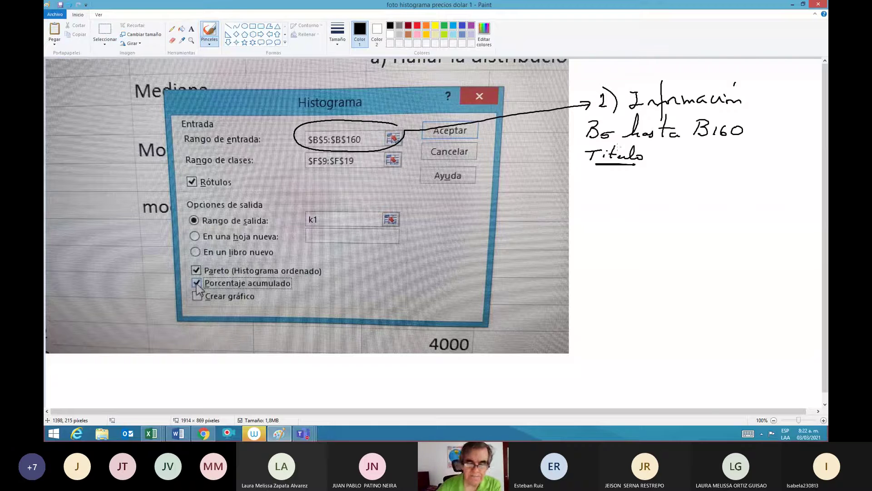
# Circle the class range $F$9:$F$19 in red and link it with an arrow to the note "2) Los Limites Superiores".
pyautogui.click(417, 25)
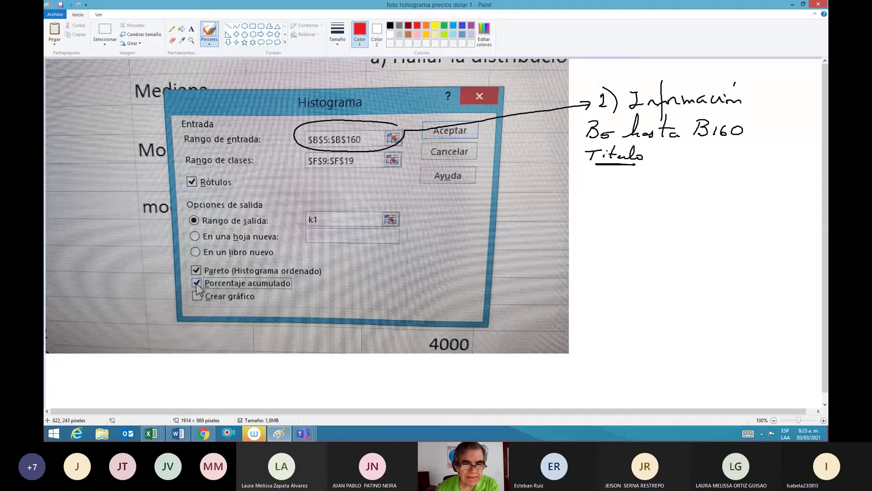
pyautogui.moveTo(384, 156)
pyautogui.mouseDown()
pyautogui.moveTo(334, 177)
pyautogui.moveTo(381, 161)
pyautogui.mouseUp()
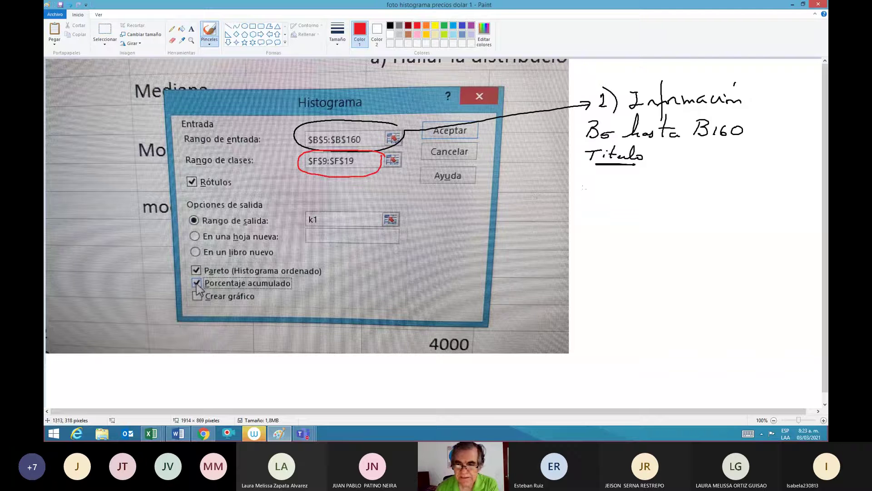
pyautogui.moveTo(584, 182)
pyautogui.mouseDown()
pyautogui.moveTo(597, 191)
pyautogui.moveTo(673, 189)
pyautogui.mouseUp()
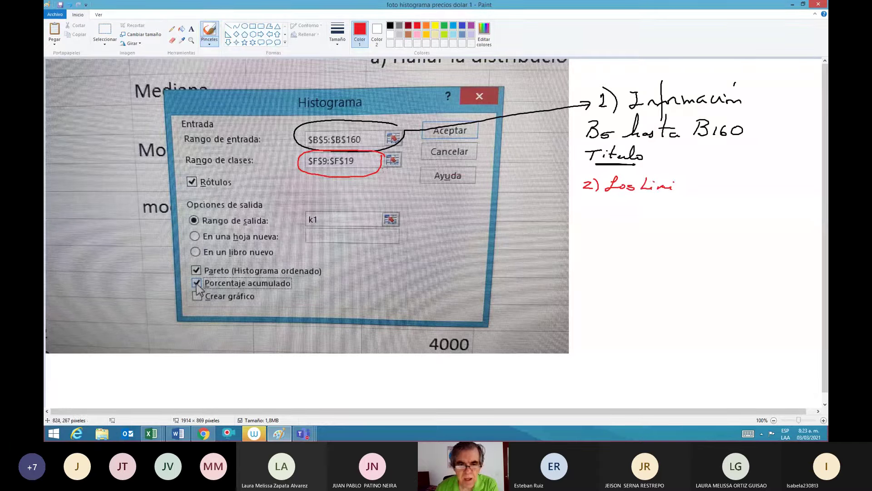
pyautogui.moveTo(389, 165); pyautogui.dragTo(579, 190)
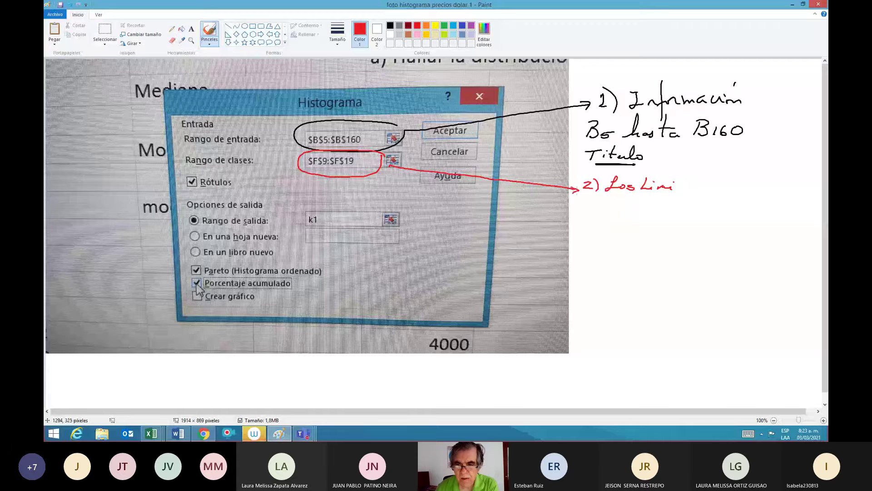
pyautogui.moveTo(685, 178)
pyautogui.mouseDown()
pyautogui.moveTo(683, 192)
pyautogui.moveTo(692, 183)
pyautogui.mouseUp()
pyautogui.moveTo(693, 188); pyautogui.dragTo(715, 194)
pyautogui.moveTo(724, 188); pyautogui.dragTo(775, 194)
pyautogui.click(760, 189)
pyautogui.moveTo(614, 201)
pyautogui.mouseDown()
pyautogui.moveTo(623, 209)
pyautogui.moveTo(614, 210)
pyautogui.moveTo(647, 205)
pyautogui.moveTo(614, 229)
pyautogui.mouseUp()
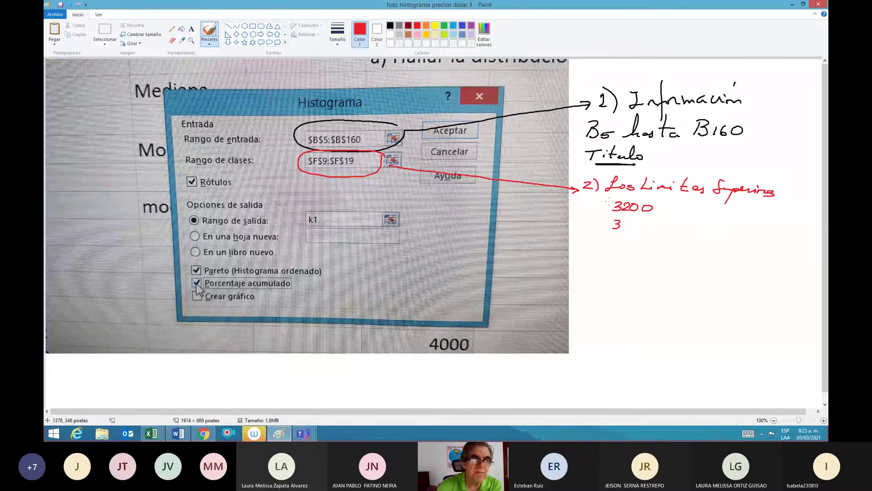
pyautogui.click(172, 40)
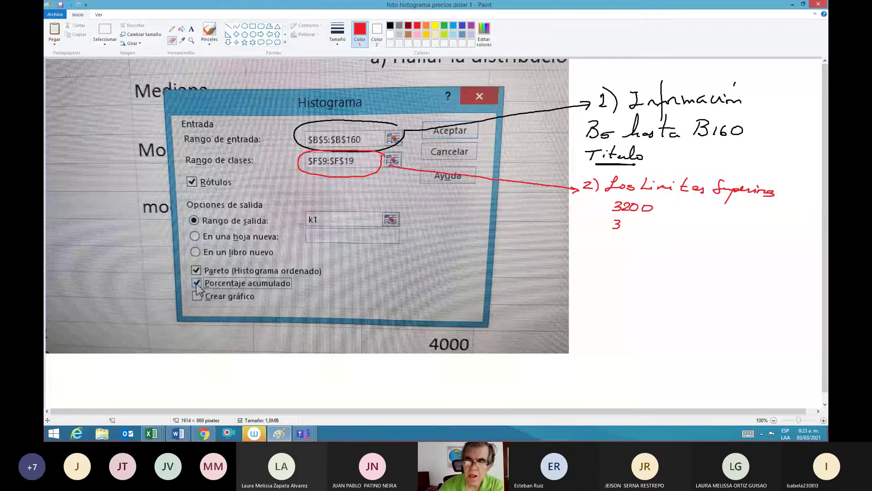
pyautogui.moveTo(618, 211)
pyautogui.mouseDown()
pyautogui.moveTo(640, 212)
pyautogui.moveTo(626, 203)
pyautogui.moveTo(625, 223)
pyautogui.moveTo(606, 225)
pyautogui.mouseUp()
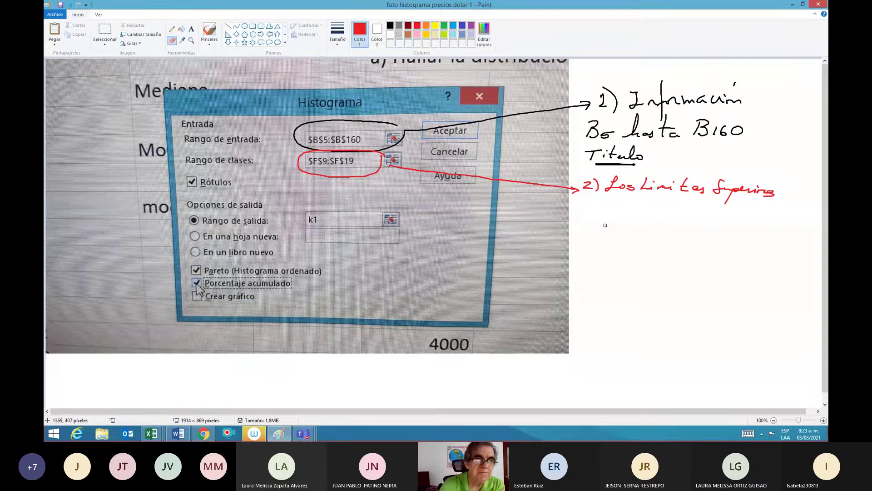
# Write the red list Valores, 3300, 3400, a continuation mark and 4200 with the brush under "Los Limites Superiores".
pyautogui.click(209, 32)
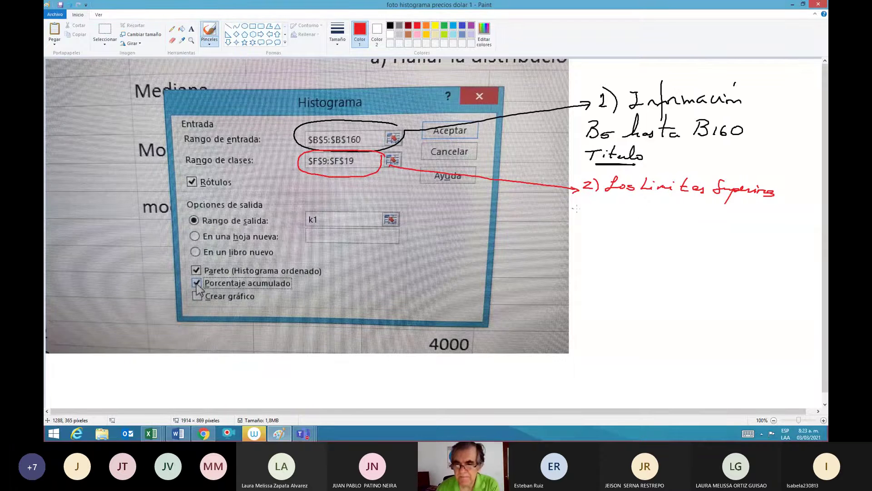
pyautogui.moveTo(607, 201)
pyautogui.mouseDown()
pyautogui.moveTo(609, 210)
pyautogui.moveTo(615, 199)
pyautogui.mouseUp()
pyautogui.moveTo(619, 205)
pyautogui.mouseDown()
pyautogui.moveTo(641, 213)
pyautogui.moveTo(613, 228)
pyautogui.moveTo(631, 229)
pyautogui.mouseUp()
pyautogui.moveTo(643, 220)
pyautogui.mouseDown()
pyautogui.moveTo(612, 246)
pyautogui.moveTo(629, 246)
pyautogui.mouseUp()
pyautogui.moveTo(637, 238); pyautogui.dragTo(637, 239)
pyautogui.moveTo(645, 238); pyautogui.dragTo(627, 294)
pyautogui.moveTo(623, 288); pyautogui.dragTo(622, 299)
pyautogui.moveTo(630, 291)
pyautogui.mouseDown()
pyautogui.moveTo(638, 297)
pyautogui.moveTo(642, 289)
pyautogui.mouseUp()
pyautogui.moveTo(655, 290); pyautogui.dragTo(655, 291)
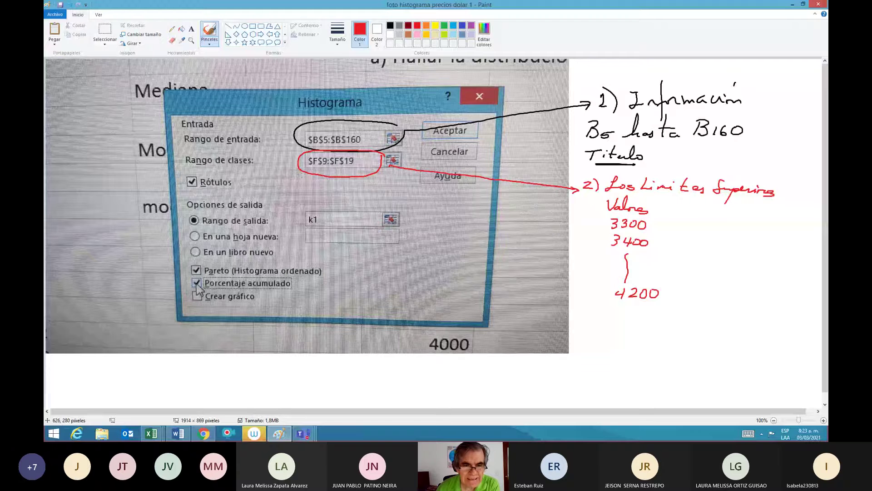
# Underline the class range in red and write "F9 : F19" beside the list of upper limits.
pyautogui.moveTo(302, 176); pyautogui.dragTo(369, 164)
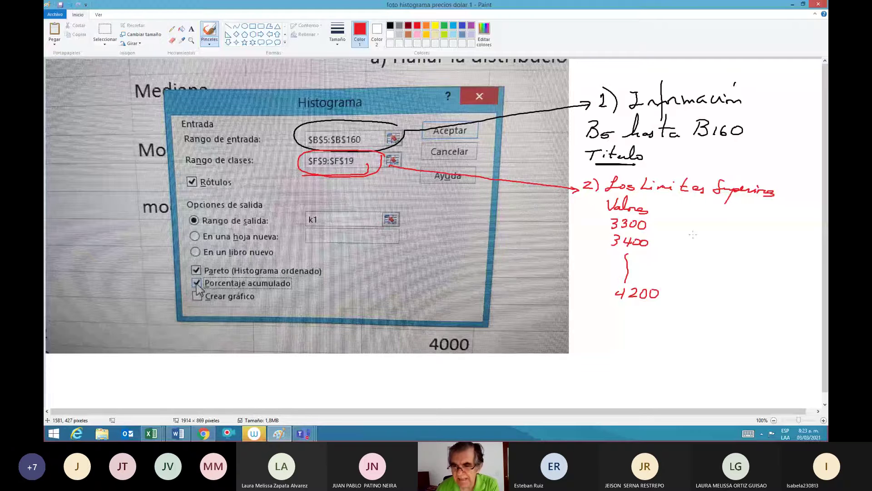
pyautogui.moveTo(692, 235)
pyautogui.mouseDown()
pyautogui.moveTo(689, 248)
pyautogui.moveTo(702, 228)
pyautogui.moveTo(703, 248)
pyautogui.moveTo(739, 230)
pyautogui.mouseUp()
pyautogui.click(715, 240)
pyautogui.moveTo(730, 232)
pyautogui.mouseDown()
pyautogui.moveTo(727, 248)
pyautogui.moveTo(736, 240)
pyautogui.mouseUp()
pyautogui.moveTo(745, 242); pyautogui.dragTo(751, 252)
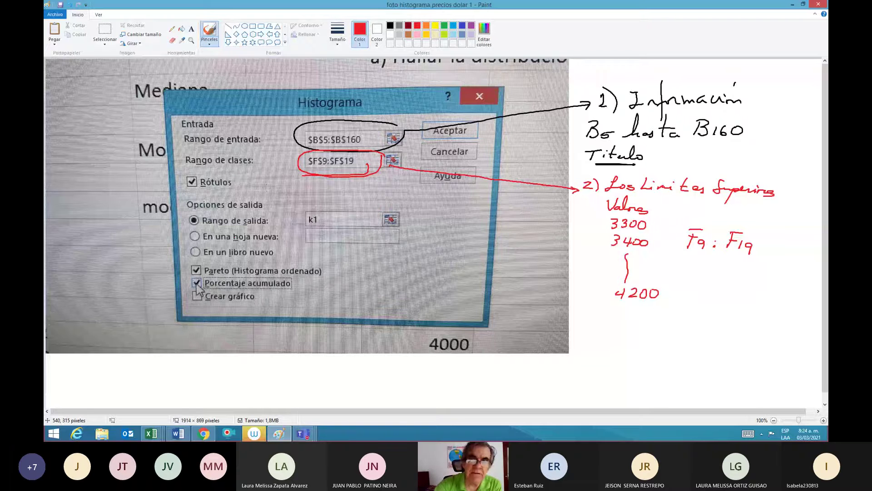
# Circle Rótulos in blue with an arrow to the note "3) Incluyo Titulo" and an underlined "Si", and label both ranges "Titulo".
pyautogui.click(462, 24)
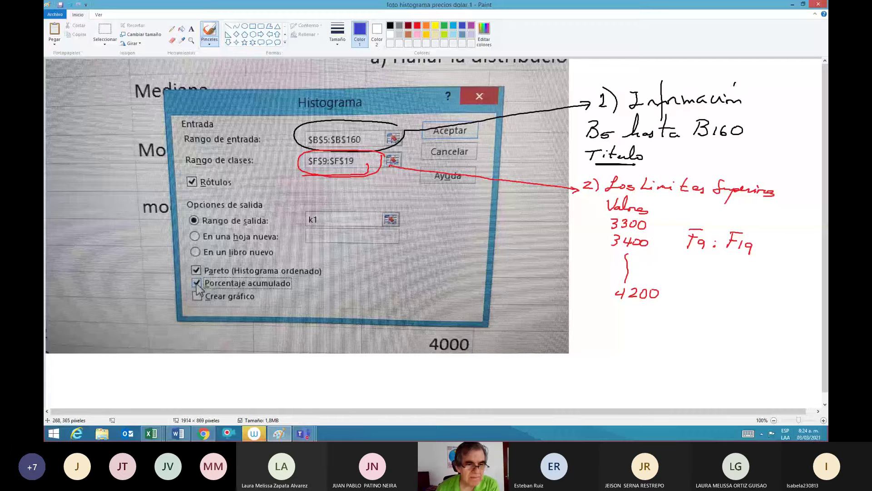
pyautogui.moveTo(181, 197)
pyautogui.mouseDown()
pyautogui.moveTo(236, 184)
pyautogui.moveTo(202, 173)
pyautogui.moveTo(182, 196)
pyautogui.moveTo(274, 195)
pyautogui.moveTo(564, 293)
pyautogui.moveTo(592, 323)
pyautogui.moveTo(619, 324)
pyautogui.moveTo(632, 311)
pyautogui.moveTo(636, 326)
pyautogui.moveTo(656, 304)
pyautogui.moveTo(675, 319)
pyautogui.moveTo(674, 338)
pyautogui.moveTo(691, 320)
pyautogui.mouseUp()
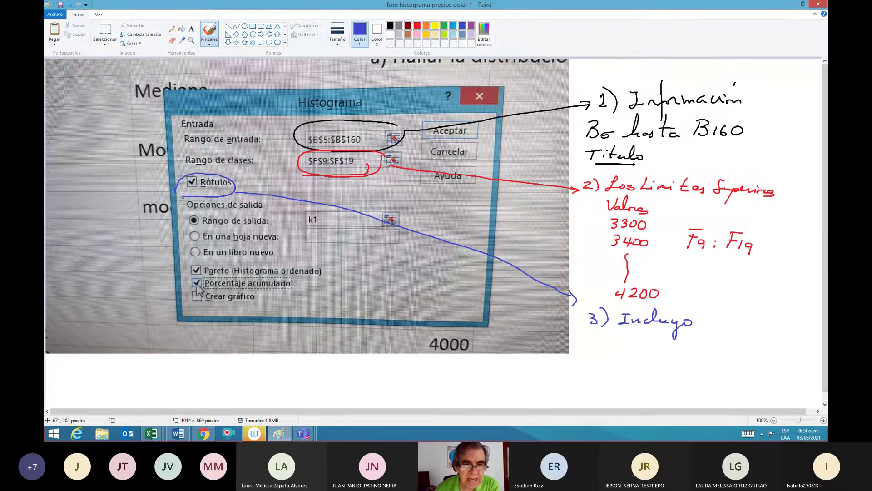
pyautogui.moveTo(267, 136); pyautogui.dragTo(279, 135)
pyautogui.moveTo(273, 135)
pyautogui.mouseDown()
pyautogui.moveTo(272, 147)
pyautogui.moveTo(304, 143)
pyautogui.mouseUp()
pyautogui.moveTo(259, 159); pyautogui.dragTo(275, 156)
pyautogui.moveTo(271, 158)
pyautogui.mouseDown()
pyautogui.moveTo(272, 170)
pyautogui.moveTo(285, 165)
pyautogui.mouseUp()
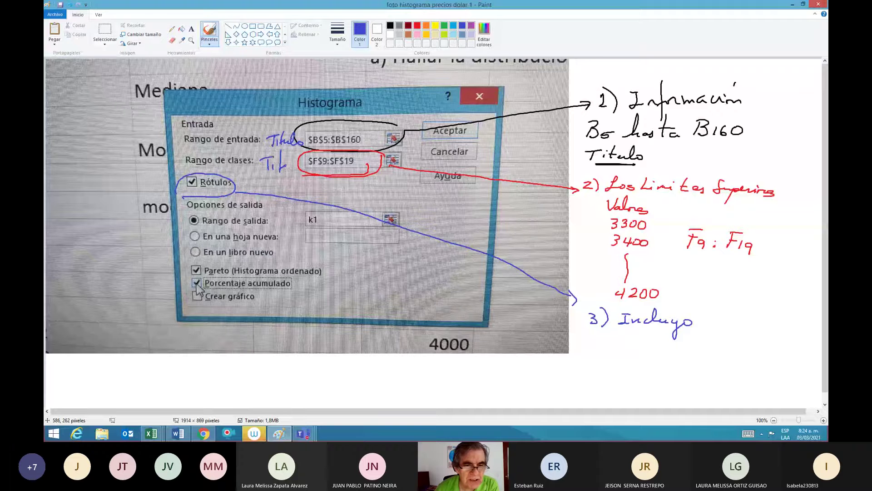
pyautogui.moveTo(282, 159); pyautogui.dragTo(303, 164)
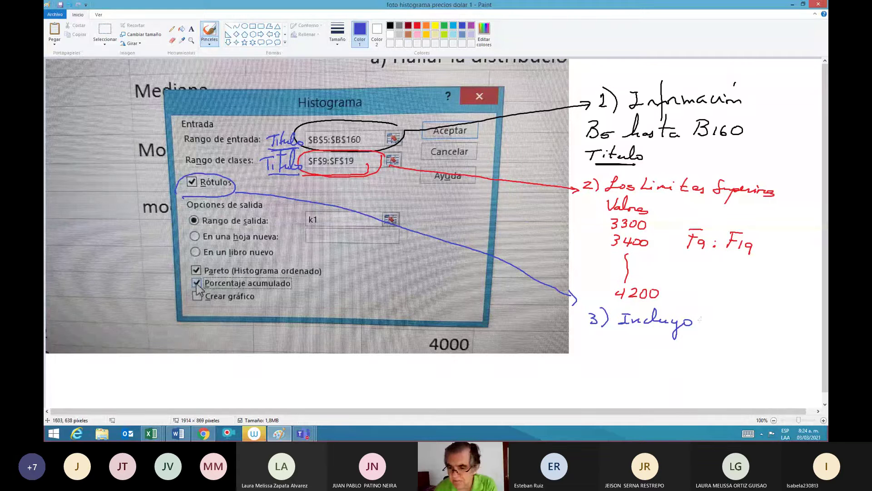
pyautogui.moveTo(707, 315)
pyautogui.mouseDown()
pyautogui.moveTo(707, 327)
pyautogui.moveTo(712, 310)
pyautogui.moveTo(714, 322)
pyautogui.moveTo(748, 314)
pyautogui.moveTo(739, 311)
pyautogui.mouseUp()
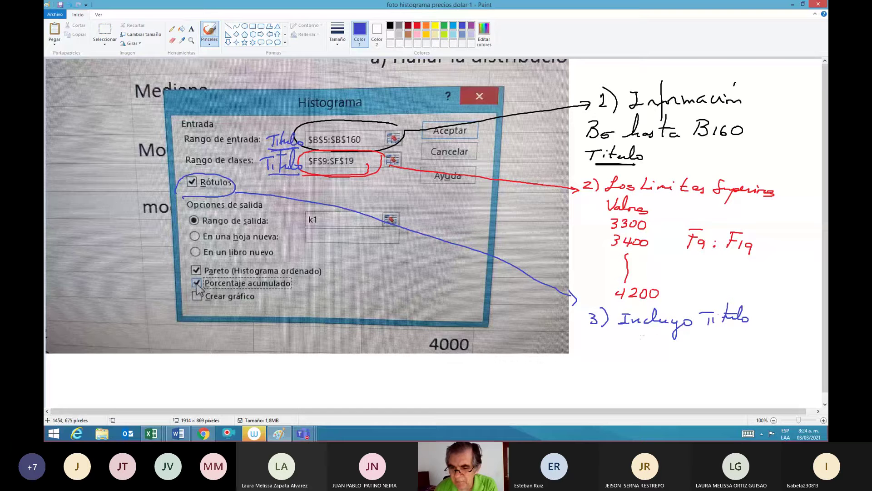
pyautogui.moveTo(661, 340)
pyautogui.mouseDown()
pyautogui.moveTo(652, 351)
pyautogui.moveTo(672, 343)
pyautogui.moveTo(685, 355)
pyautogui.mouseUp()
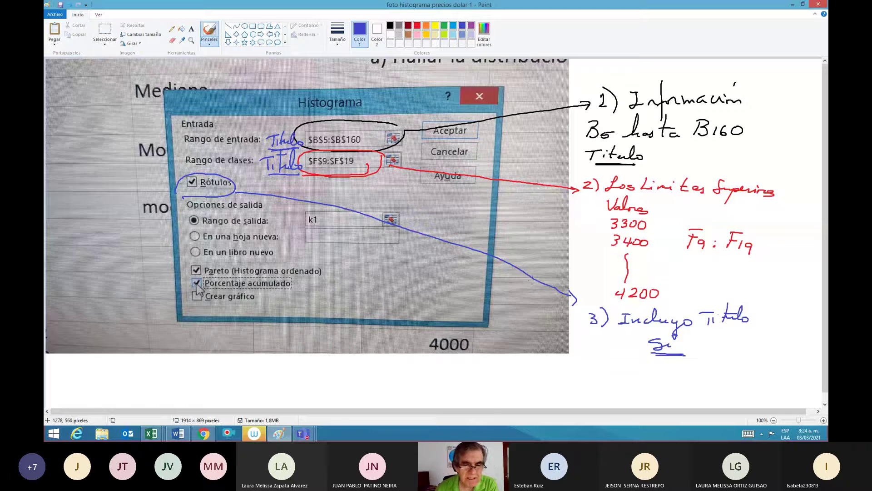
# Write "4) Resultados" in green below the Histograma dialog photo.
pyautogui.click(445, 26)
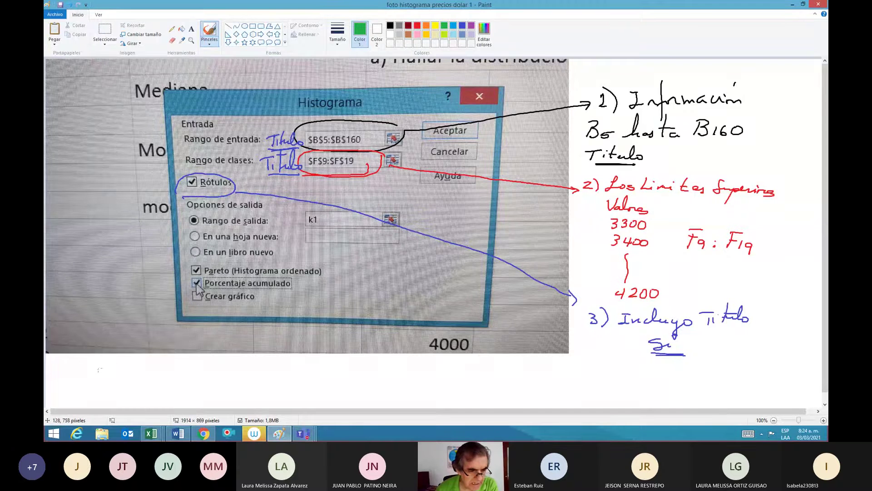
pyautogui.moveTo(96, 366); pyautogui.dragTo(100, 381)
pyautogui.moveTo(102, 363); pyautogui.dragTo(101, 384)
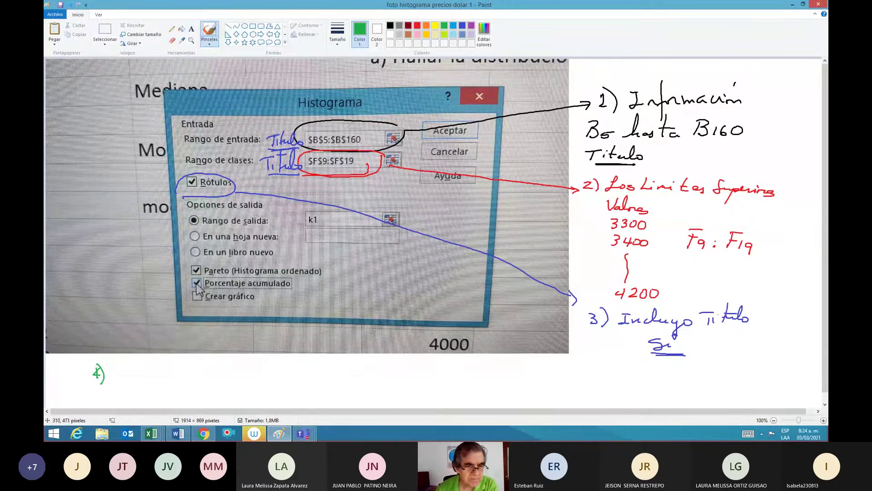
pyautogui.moveTo(123, 379)
pyautogui.mouseDown()
pyautogui.moveTo(132, 368)
pyautogui.moveTo(138, 382)
pyautogui.moveTo(155, 359)
pyautogui.moveTo(159, 374)
pyautogui.moveTo(174, 376)
pyautogui.mouseUp()
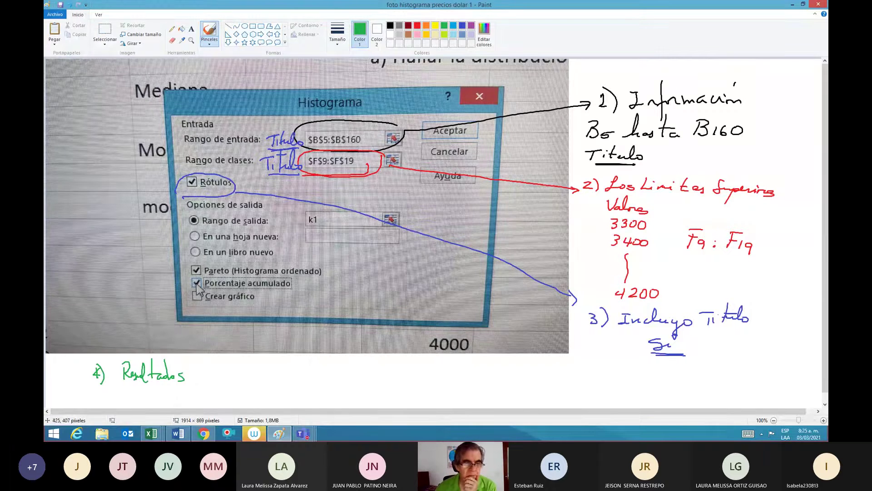
# Underline the three output destinations in green, circle the output cell k1, and mark a tick on Crear gráfico.
pyautogui.moveTo(199, 233); pyautogui.dragTo(272, 226)
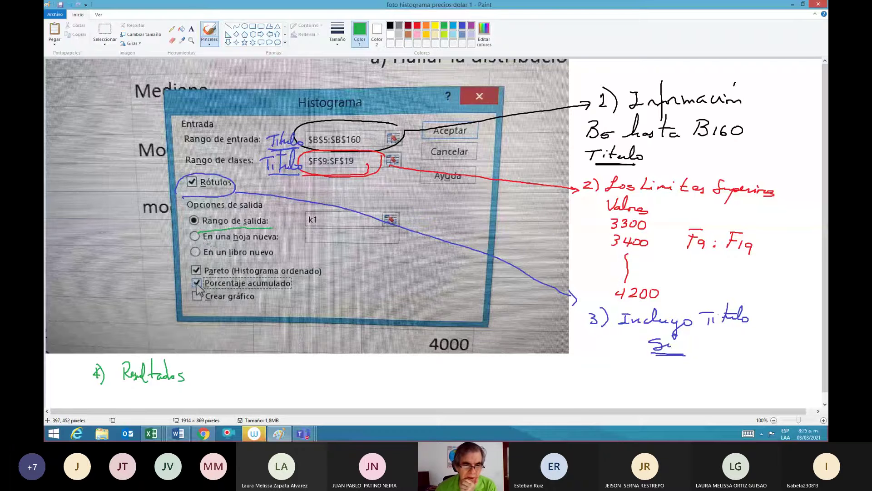
pyautogui.moveTo(199, 243); pyautogui.dragTo(278, 240)
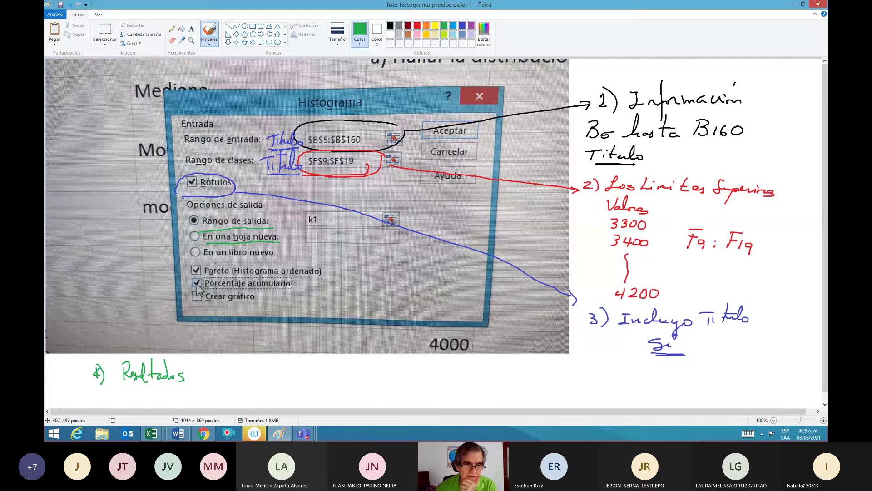
pyautogui.moveTo(214, 260); pyautogui.dragTo(264, 260)
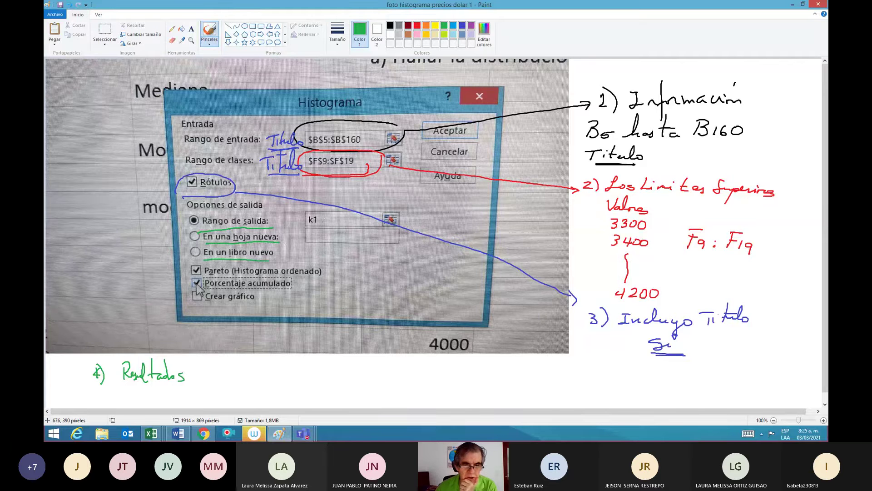
pyautogui.moveTo(322, 218)
pyautogui.mouseDown()
pyautogui.moveTo(304, 211)
pyautogui.moveTo(326, 226)
pyautogui.mouseUp()
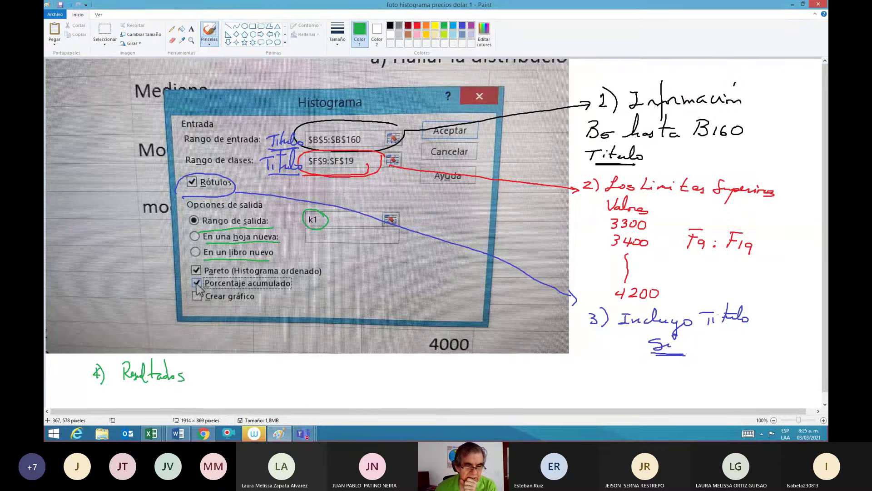
pyautogui.moveTo(196, 294); pyautogui.dragTo(214, 289)
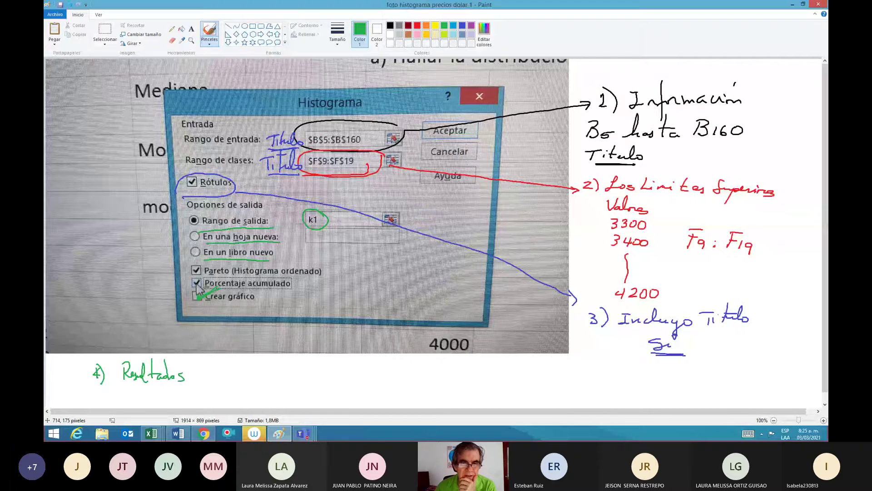
# Box the Rango de entrada and Rango de clases values in green on the Histograma dialog photo.
pyautogui.moveTo(303, 148)
pyautogui.mouseDown()
pyautogui.moveTo(407, 142)
pyautogui.moveTo(304, 132)
pyautogui.moveTo(303, 146)
pyautogui.moveTo(349, 175)
pyautogui.moveTo(387, 154)
pyautogui.moveTo(294, 153)
pyautogui.mouseUp()
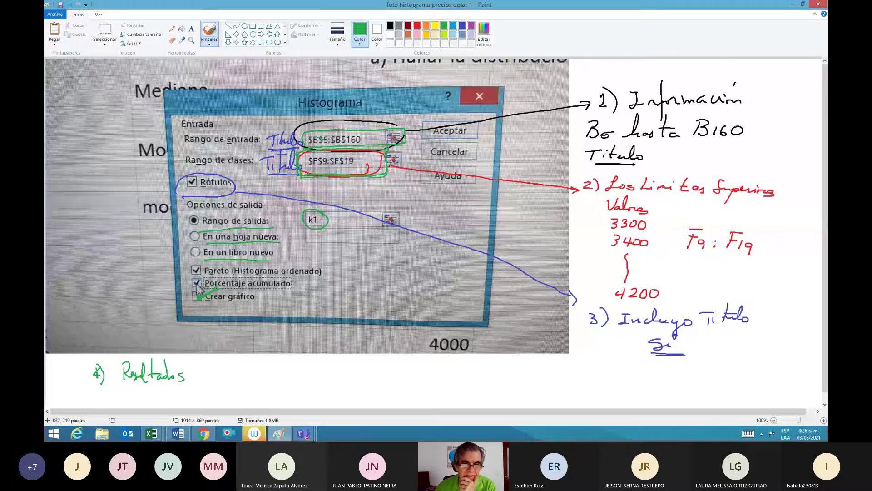
pyautogui.moveTo(390, 149); pyautogui.dragTo(291, 155)
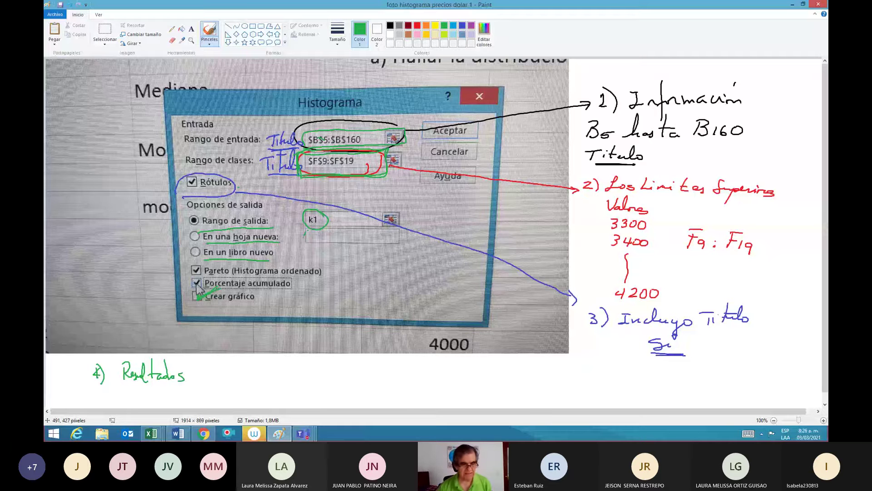
# Switch to the EJERCICIOS ESTADISTICA workbook in Excel, showing its DOLAR 2020 sheet.
pyautogui.click(151, 433)
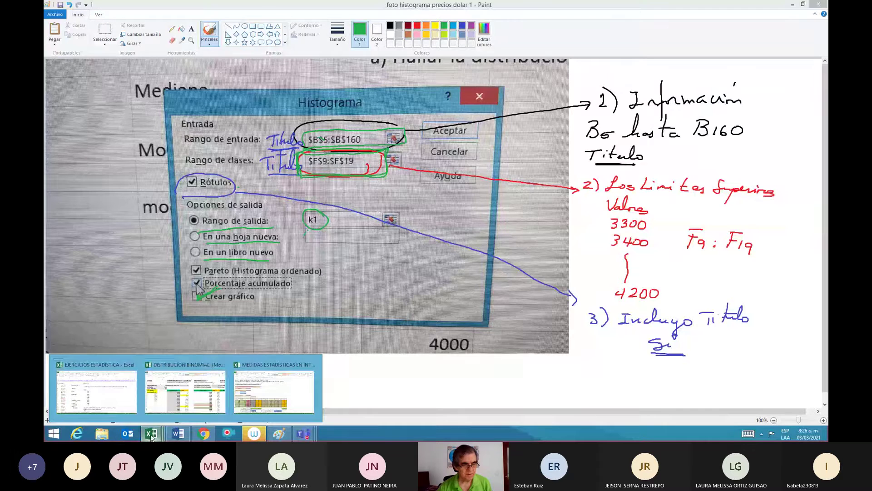
pyautogui.click(160, 387)
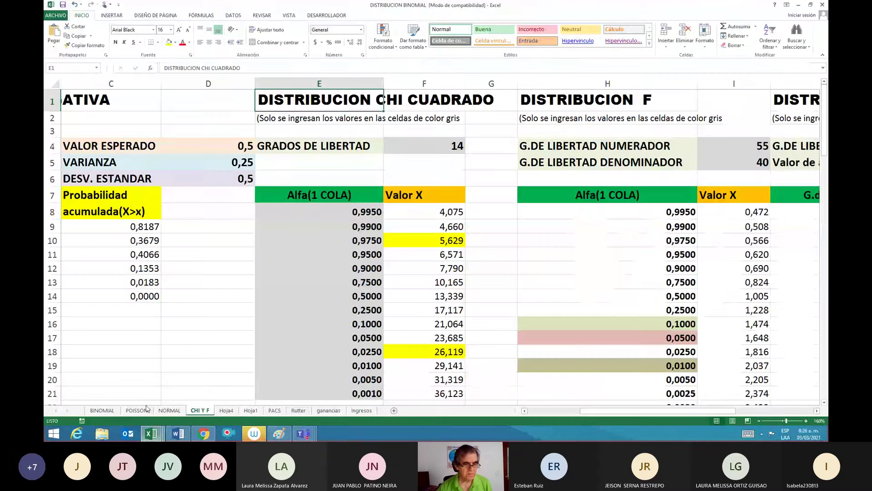
pyautogui.click(147, 435)
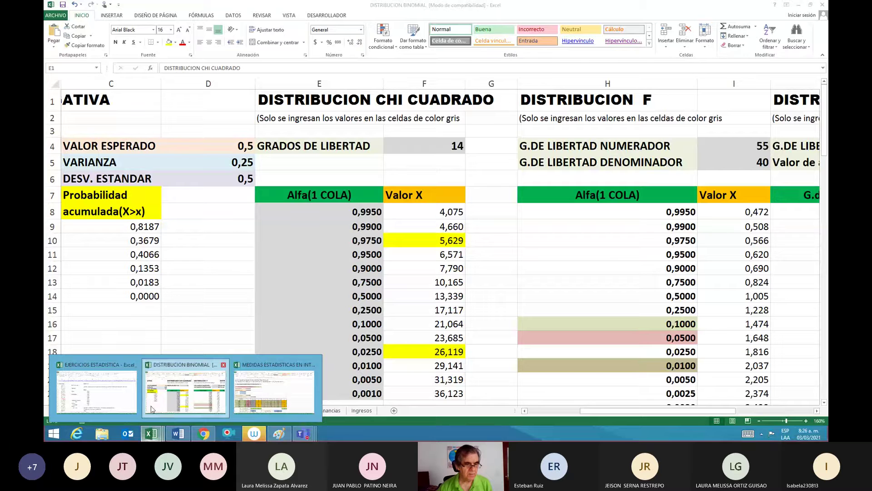
pyautogui.click(121, 406)
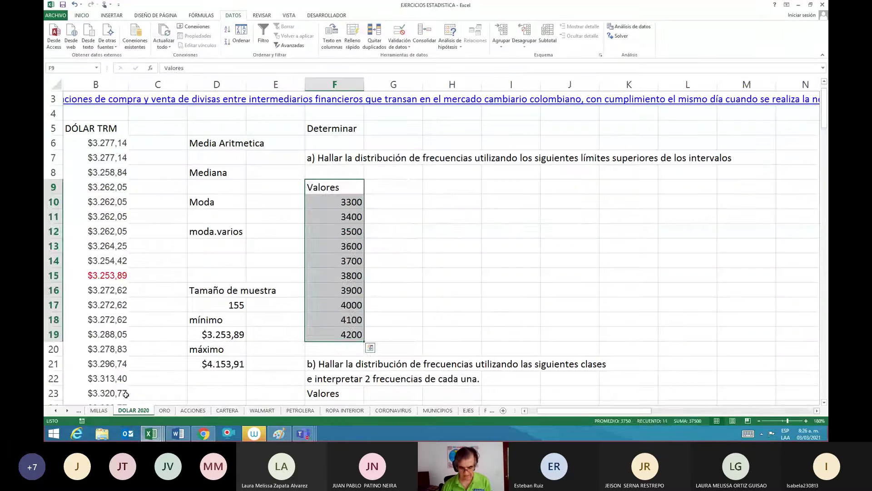
# Review the DÓLAR TRM data by selecting column B from the header in B5 past its last value, and return to B5.
pyautogui.press('Up')
pyautogui.press('Up')
pyautogui.press('Up')
pyautogui.press('Up')
pyautogui.press('Up')
pyautogui.press('Up')
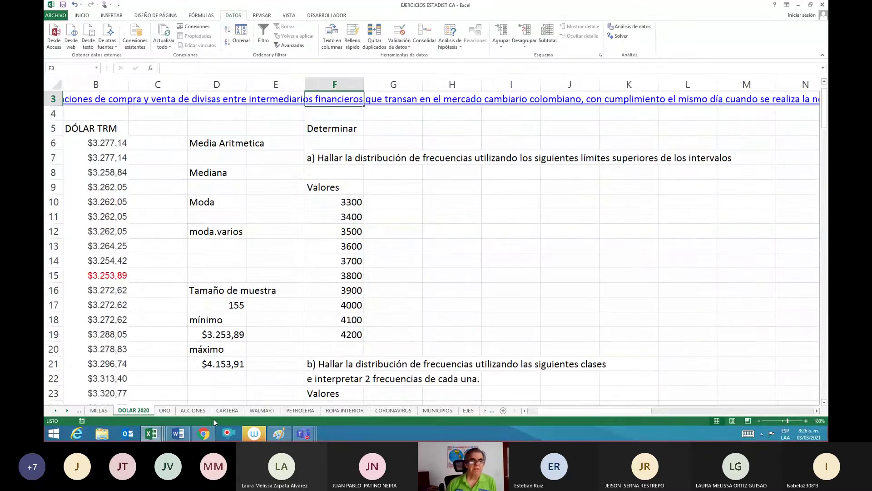
pyautogui.press('Left')
pyautogui.press('Left')
pyautogui.press('Left')
pyautogui.press('Left')
pyautogui.press('Down')
pyautogui.press('Down')
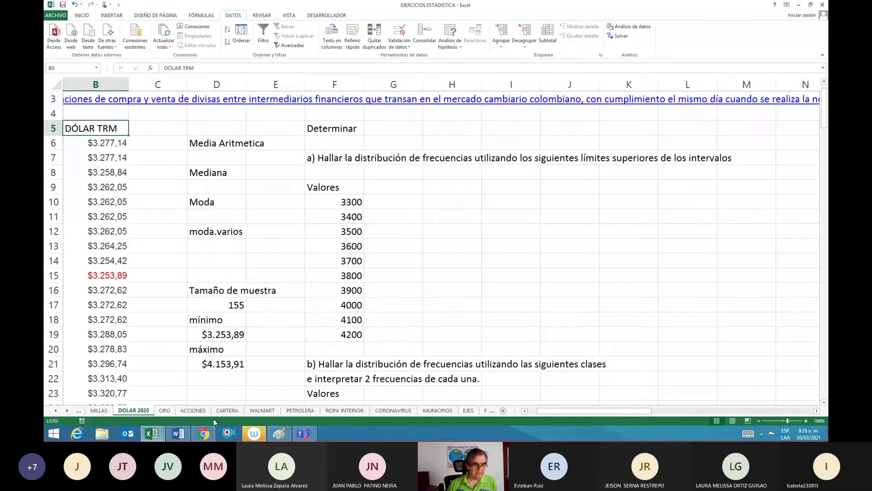
pyautogui.hotkey('shift', 'Down')
pyautogui.hotkey('shift', 'Down')
pyautogui.hotkey('shift', 'Down')
pyautogui.hotkey('shift', 'Down')
pyautogui.hotkey('shift', 'Down')
pyautogui.hotkey('shift', 'Down')
pyautogui.hotkey('shift', 'Down')
pyautogui.hotkey('shift', 'Down')
pyautogui.hotkey('shift', 'Down')
pyautogui.hotkey('shift', 'Down')
pyautogui.hotkey('shift', 'Down')
pyautogui.hotkey('shift', 'Down')
pyautogui.hotkey('shift', 'Down')
pyautogui.hotkey('shift', 'Down')
pyautogui.hotkey('shift', 'Down')
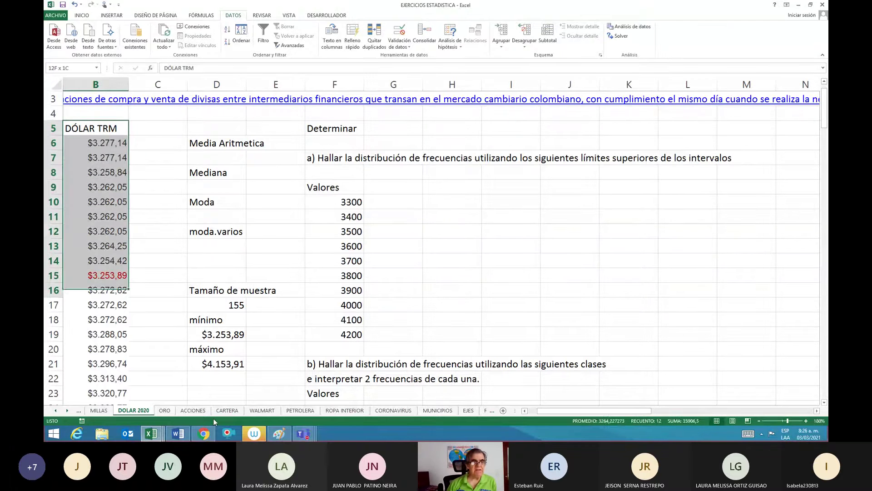
pyautogui.hotkey('shift', 'Down')
pyautogui.hotkey('shift', 'Down')
pyautogui.hotkey('shift', 'Down')
pyautogui.hotkey('shift', 'Down')
pyautogui.hotkey('shift', 'Down')
pyautogui.hotkey('shift', 'Down')
pyautogui.hotkey('shift', 'Down')
pyautogui.hotkey('shift', 'Down')
pyautogui.hotkey('shift', 'Down')
pyautogui.hotkey('shift', 'Down')
pyautogui.hotkey('shift', 'Down')
pyautogui.hotkey('shift', 'Down')
pyautogui.hotkey('shift', 'Down')
pyautogui.hotkey('shift', 'Down')
pyautogui.hotkey('shift', 'Down')
pyautogui.hotkey('shift', 'Down')
pyautogui.hotkey('shift', 'Down')
pyautogui.hotkey('shift', 'Down')
pyautogui.hotkey('shift', 'Down')
pyautogui.hotkey('shift', 'Down')
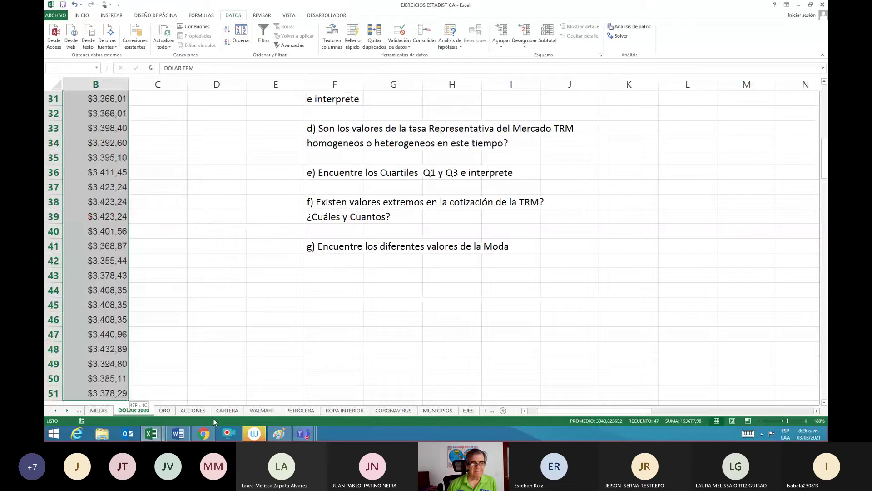
pyautogui.hotkey('shift', 'Down')
pyautogui.hotkey('shift', 'Down')
pyautogui.hotkey('shift', 'Down')
pyautogui.hotkey('shift', 'Down')
pyautogui.hotkey('shift', 'Down')
pyautogui.hotkey('shift', 'Down')
pyautogui.hotkey('shift', 'Down')
pyautogui.hotkey('shift', 'Down')
pyautogui.hotkey('shift', 'Down')
pyautogui.hotkey('shift', 'Down')
pyautogui.hotkey('shift', 'Down')
pyautogui.hotkey('shift', 'Down')
pyautogui.hotkey('shift', 'Down')
pyautogui.hotkey('shift', 'Down')
pyautogui.hotkey('shift', 'Down')
pyautogui.hotkey('shift', 'Down')
pyautogui.hotkey('shift', 'Down')
pyautogui.hotkey('shift', 'Down')
pyautogui.hotkey('shift', 'Down')
pyautogui.hotkey('shift', 'Down')
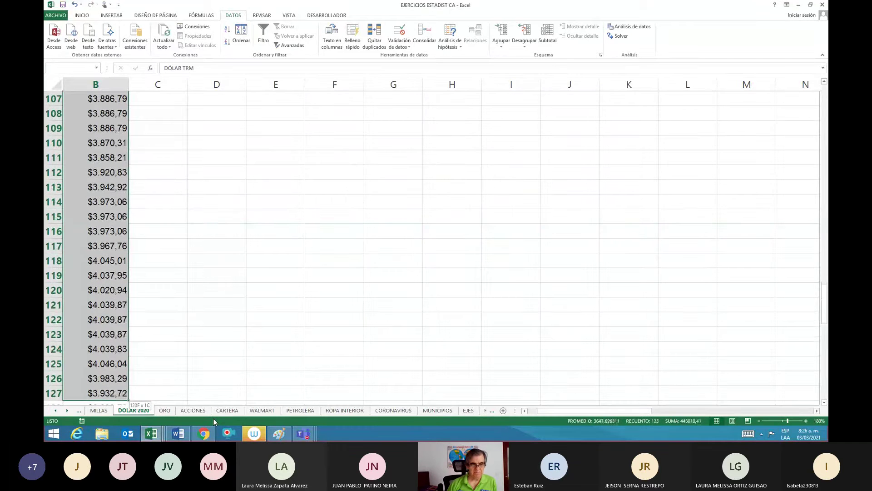
pyautogui.hotkey('shift', 'Down')
pyautogui.hotkey('shift', 'Down')
pyautogui.hotkey('shift', 'Down')
pyautogui.hotkey('shift', 'Down')
pyautogui.hotkey('shift', 'Down')
pyautogui.hotkey('shift', 'Down')
pyautogui.hotkey('shift', 'Down')
pyautogui.hotkey('shift', 'Down')
pyautogui.hotkey('shift', 'Down')
pyautogui.hotkey('shift', 'Down')
pyautogui.hotkey('shift', 'Down')
pyautogui.hotkey('shift', 'Down')
pyautogui.hotkey('shift', 'Down')
pyautogui.hotkey('shift', 'Down')
pyautogui.hotkey('shift', 'Down')
pyautogui.hotkey('shift', 'Down')
pyautogui.hotkey('shift', 'Down')
pyautogui.hotkey('shift', 'Down')
pyautogui.hotkey('shift', 'Down')
pyautogui.hotkey('shift', 'Down')
pyautogui.hotkey('shift', 'Up')
pyautogui.hotkey('shift', 'Up')
pyautogui.hotkey('shift', 'Up')
pyautogui.hotkey('shift', 'Up')
pyautogui.hotkey('shift', 'Up')
pyautogui.hotkey('shift', 'Up')
pyautogui.hotkey('shift', 'Up')
pyautogui.hotkey('shift', 'Up')
pyautogui.hotkey('shift', 'Up')
pyautogui.hotkey('shift', 'Up')
pyautogui.hotkey('shift', 'Up')
pyautogui.hotkey('shift', 'Up')
pyautogui.hotkey('shift', 'Up')
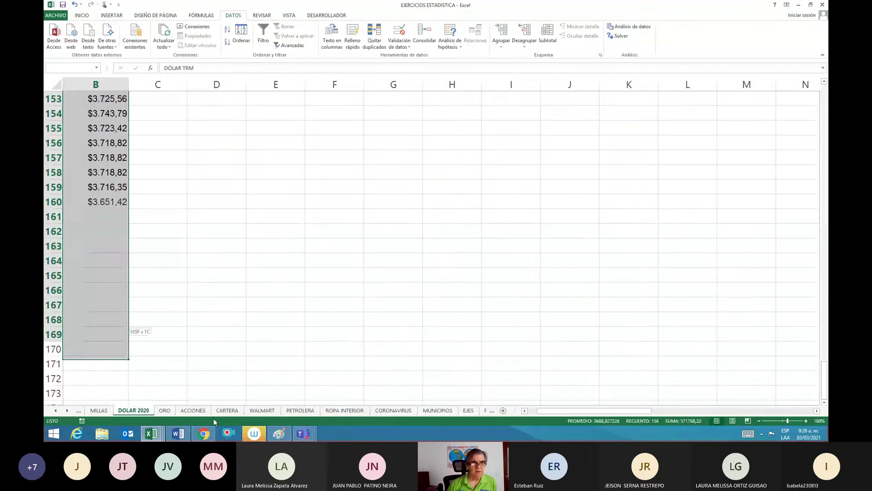
pyautogui.press('Up')
pyautogui.press('Up')
pyautogui.press('Up')
pyautogui.press('Up')
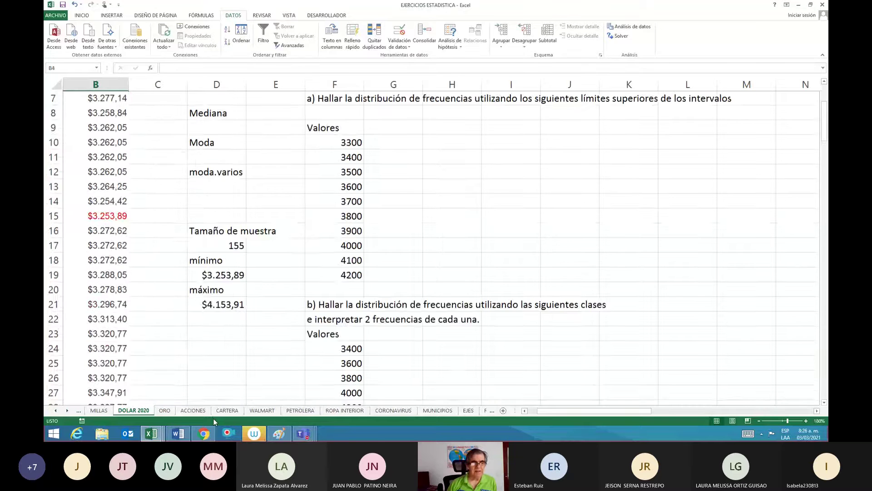
pyautogui.press('Down')
pyautogui.press('Down')
pyautogui.press('Down')
pyautogui.press('Down')
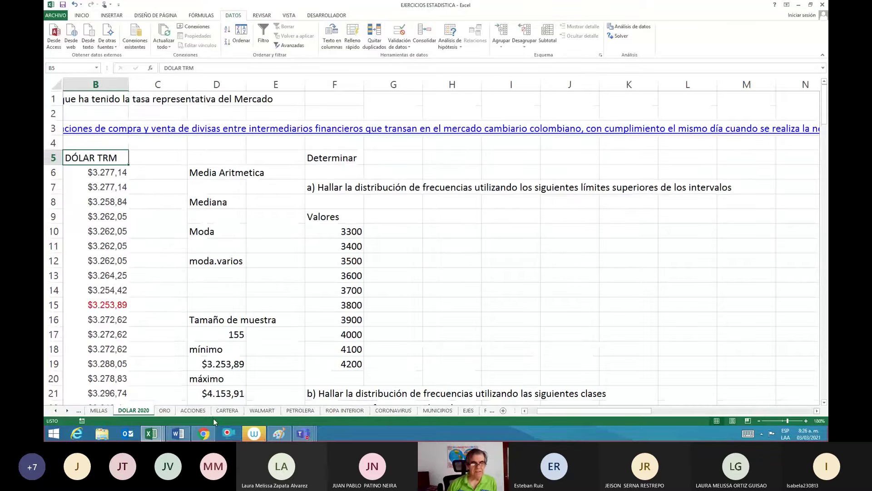
# Review the upper class limits by selecting F9:F19, including the Valores header, and reduce the selection to F9.
pyautogui.press('Right')
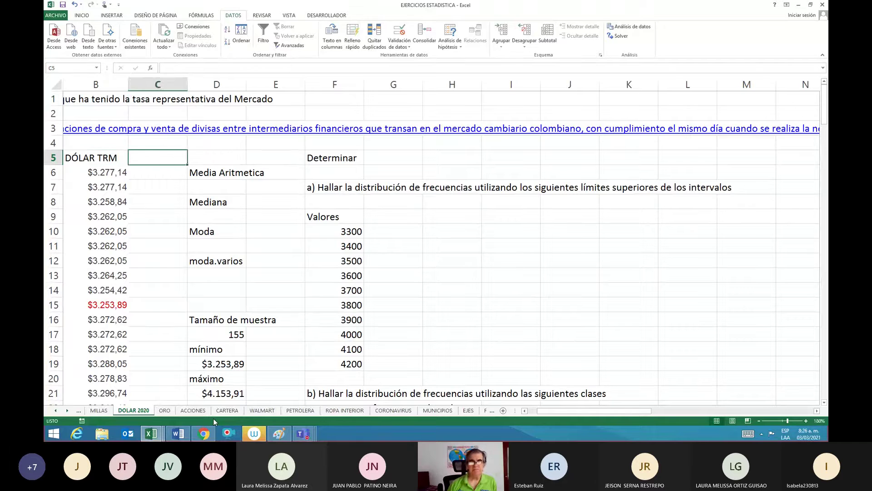
pyautogui.press('Right')
pyautogui.press('Right')
pyautogui.press('Right')
pyautogui.press('Down')
pyautogui.press('Down')
pyautogui.press('Down')
pyautogui.press('Down')
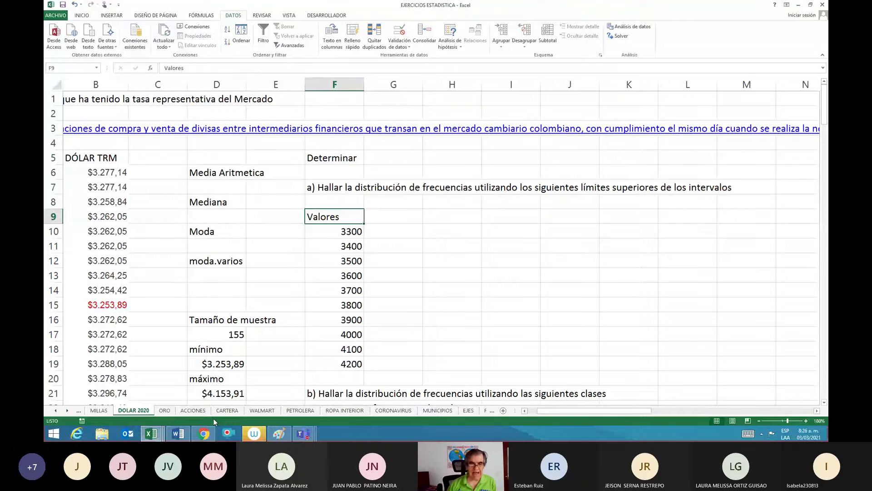
pyautogui.hotkey('shift', 'Down')
pyautogui.hotkey('shift', 'Down')
pyautogui.hotkey('shift', 'Down')
pyautogui.hotkey('shift', 'Down')
pyautogui.hotkey('shift', 'Down')
pyautogui.hotkey('shift', 'Down')
pyautogui.hotkey('shift', 'Down')
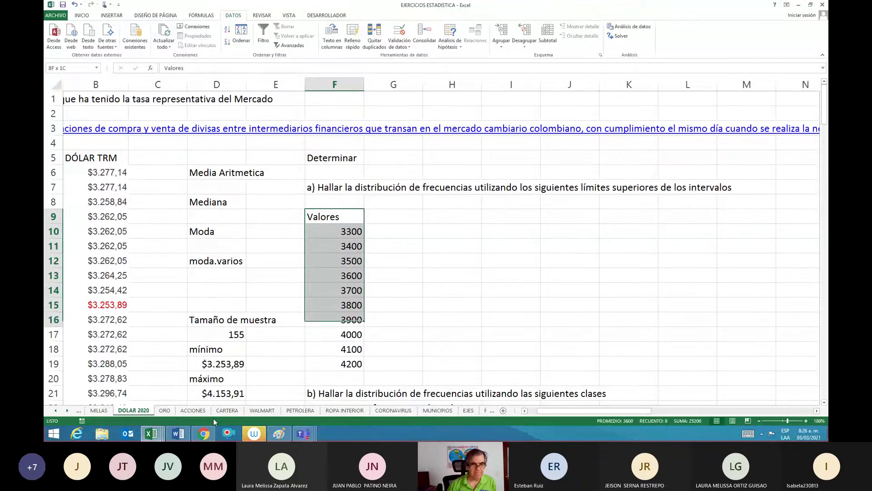
pyautogui.hotkey('shift', 'Down')
pyautogui.hotkey('shift', 'Down')
pyautogui.hotkey('shift', 'Down')
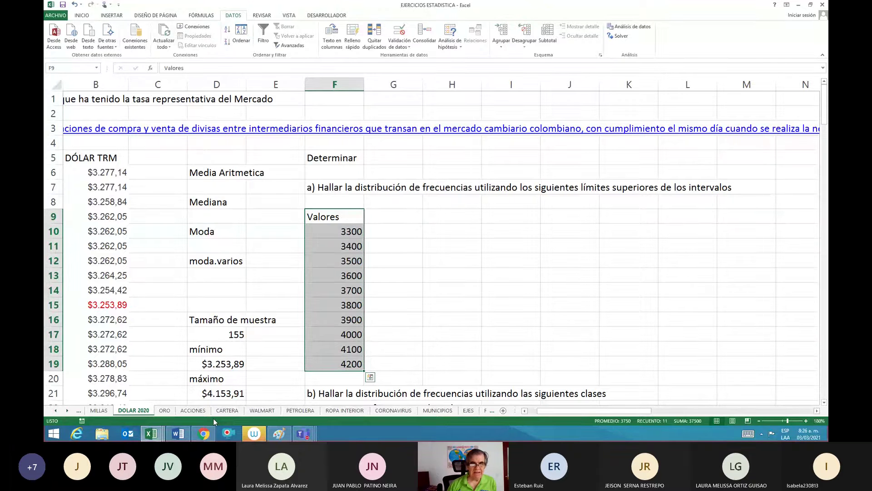
pyautogui.hotkey('shift', 'BackSpace')
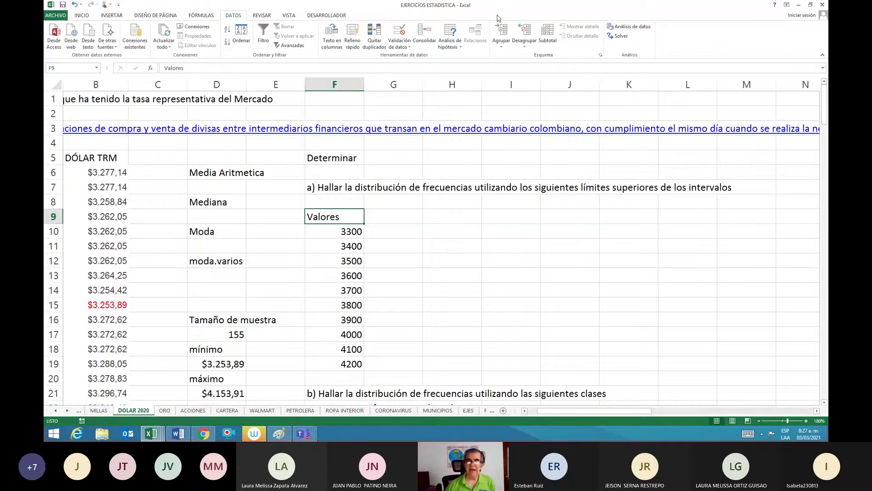
# Start the Histograma data analysis tool and set its input range to $B$5:$B$160.
pyautogui.click(609, 28)
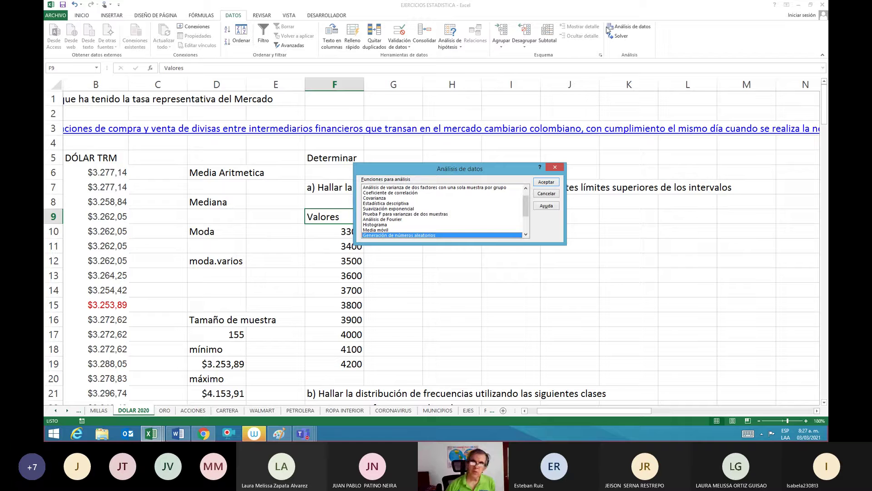
pyautogui.click(375, 224)
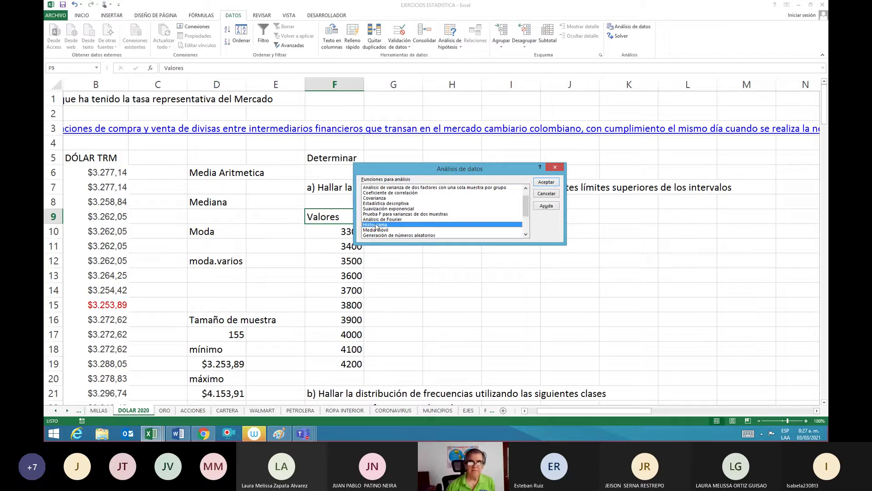
pyautogui.click(547, 181)
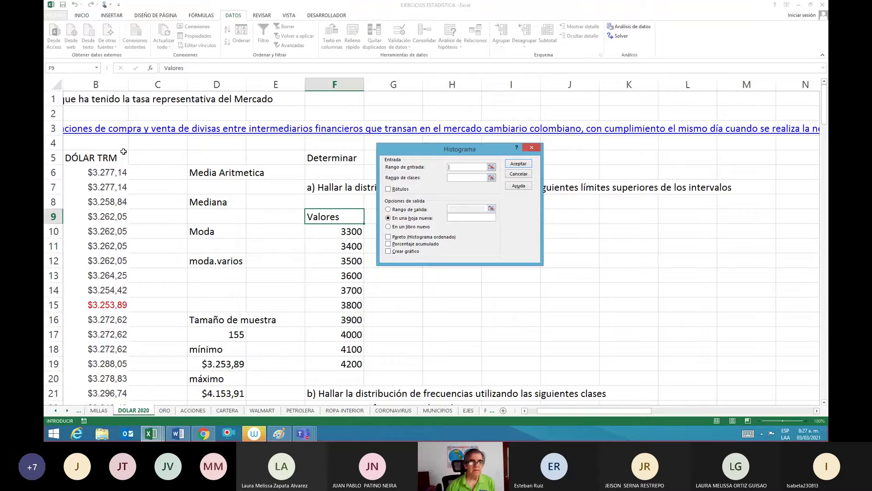
pyautogui.moveTo(110, 158); pyautogui.dragTo(106, 188)
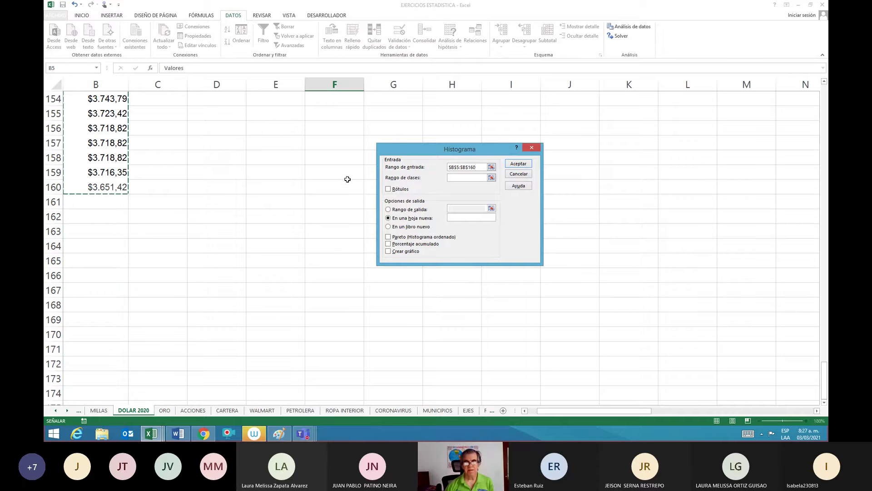
# Set the histogram's class range to $F$9:$F$19, including the Valores header.
pyautogui.click(492, 177)
pyautogui.press('Up')
pyautogui.press('Up')
pyautogui.press('Up')
pyautogui.press('Up')
pyautogui.press('Up')
pyautogui.press('Up')
pyautogui.press('Up')
pyautogui.press('Up')
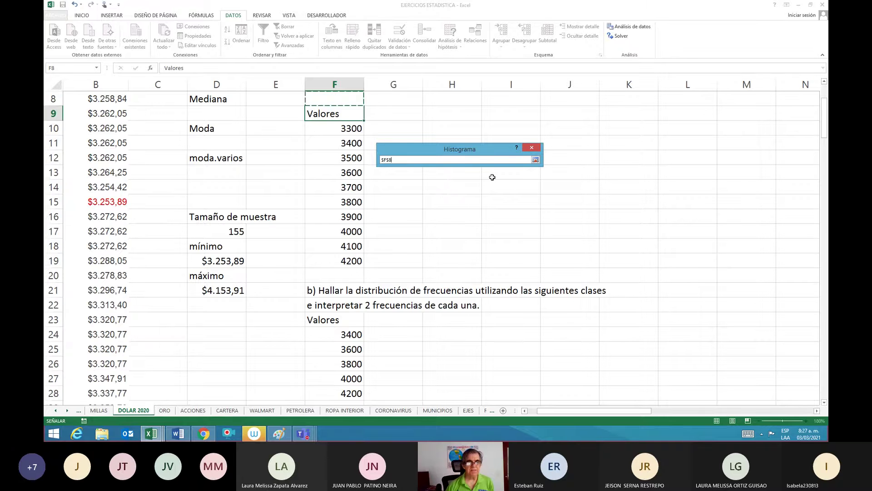
pyautogui.press('Down')
pyautogui.press('Down')
pyautogui.press('Down')
pyautogui.press('Down')
pyautogui.press('Down')
pyautogui.press('Down')
pyautogui.press('Down')
pyautogui.press('Down')
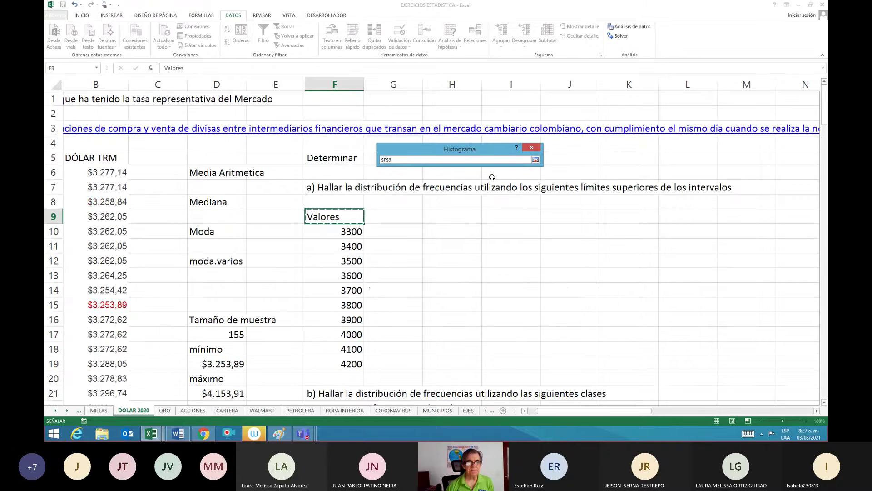
pyautogui.hotkey('shift', 'Down')
pyautogui.hotkey('shift', 'Down')
pyautogui.hotkey('shift', 'Down')
pyautogui.hotkey('shift', 'Down')
pyautogui.hotkey('shift', 'Down')
pyautogui.hotkey('shift', 'Down')
pyautogui.hotkey('shift', 'Down')
pyautogui.hotkey('shift', 'Down')
pyautogui.hotkey('shift', 'Down')
pyautogui.hotkey('shift', 'Down')
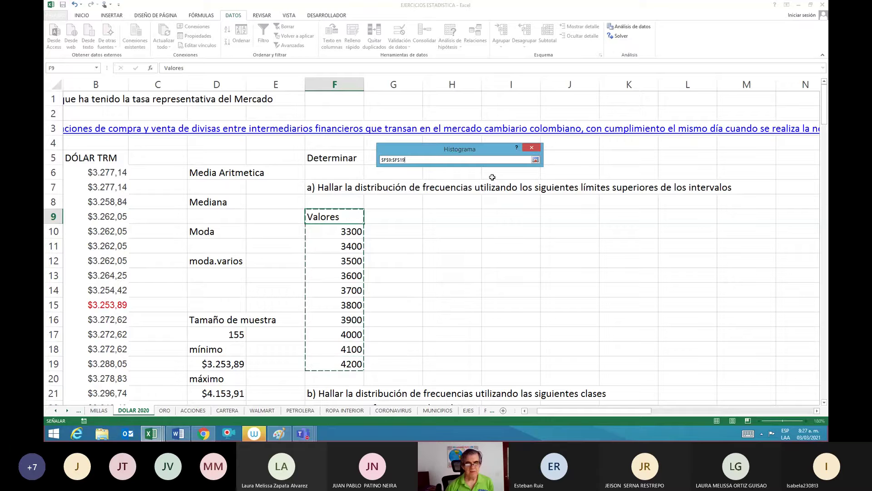
pyautogui.click(536, 160)
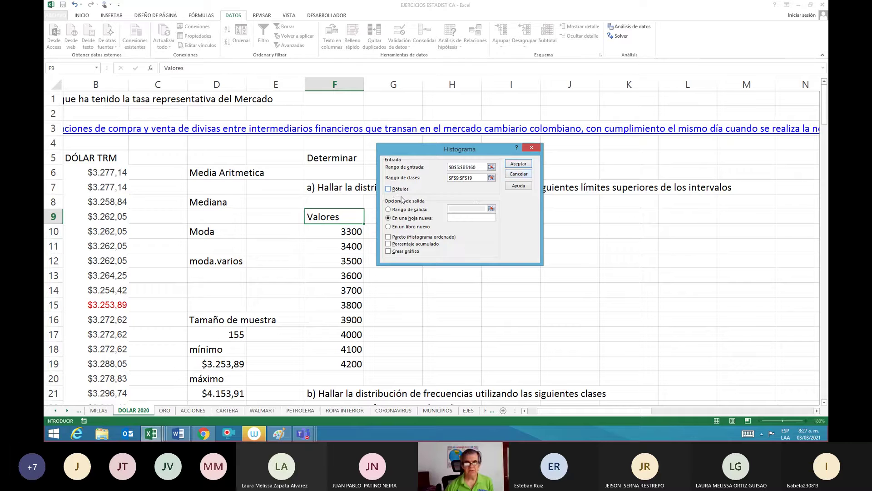
# Enable Rótulos for the histogram and set its output range to K1.
pyautogui.click(390, 189)
pyautogui.click(388, 210)
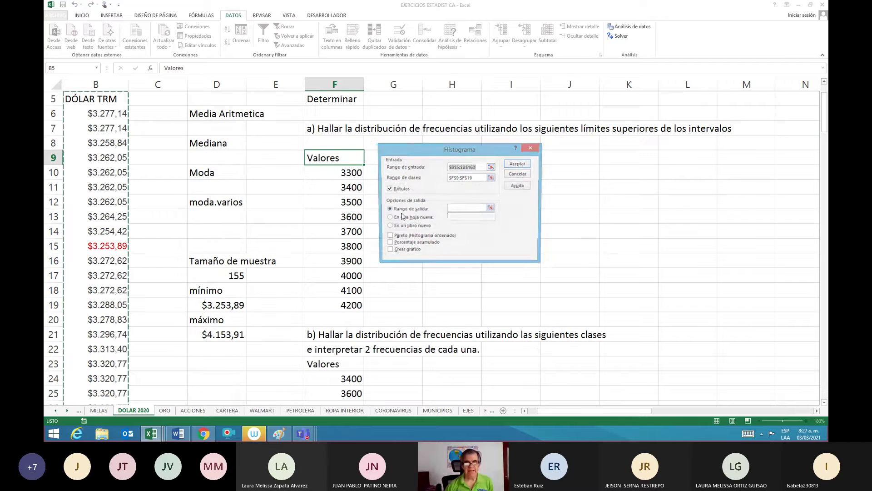
pyautogui.click(451, 208)
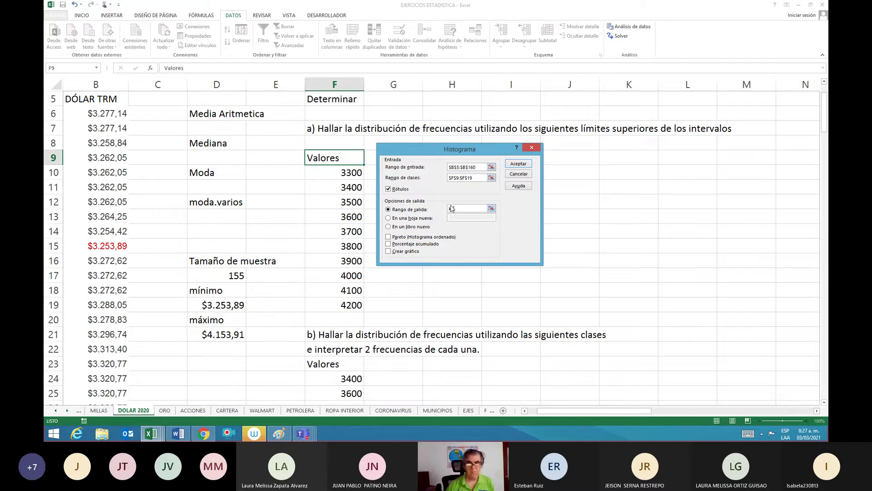
pyautogui.write('k1')
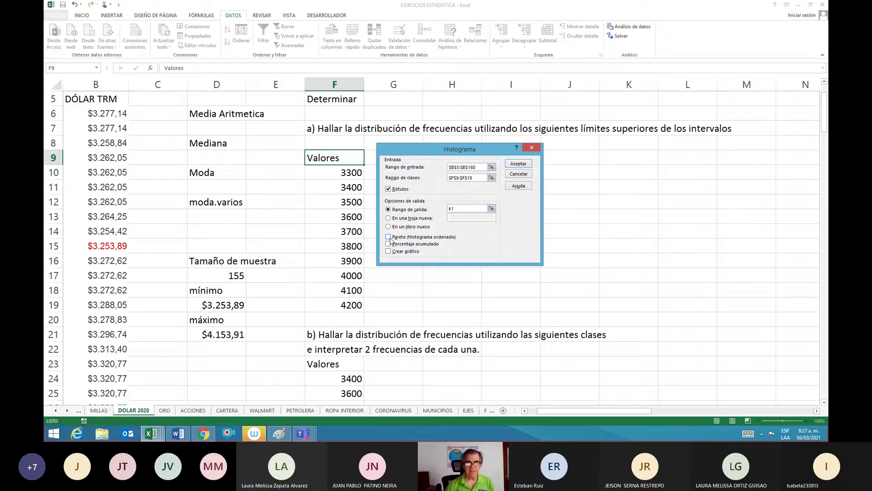
# Turn on Pareto, Porcentaje acumulado and Crear gráfico, and generate the histogram.
pyautogui.click(389, 237)
pyautogui.click(388, 244)
pyautogui.click(388, 251)
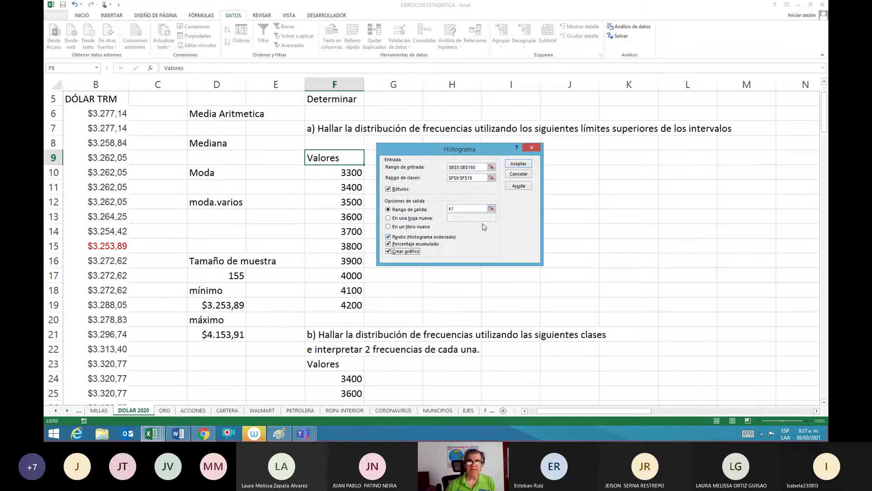
pyautogui.click(517, 163)
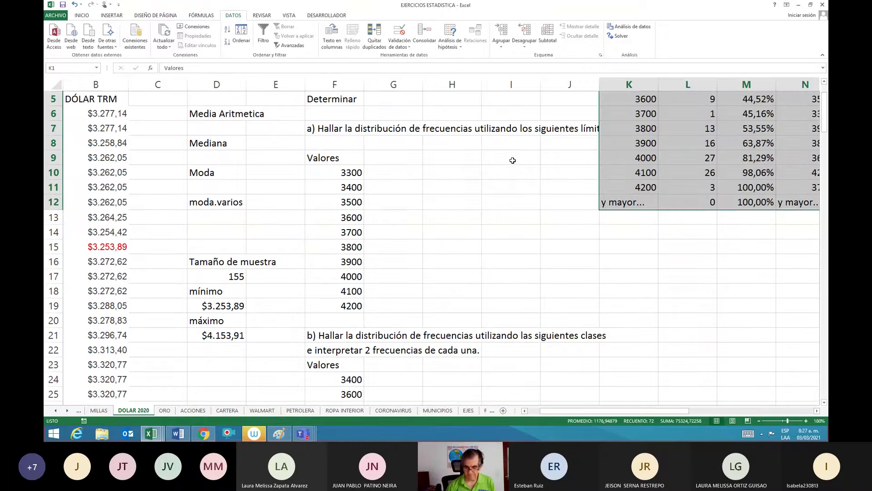
# Examine the headings of the generated frequency tables across K1 to P1, returning to Valores in K1.
pyautogui.scroll(2, 513, 160)
pyautogui.press('Right')
pyautogui.press('Right')
pyautogui.press('Right')
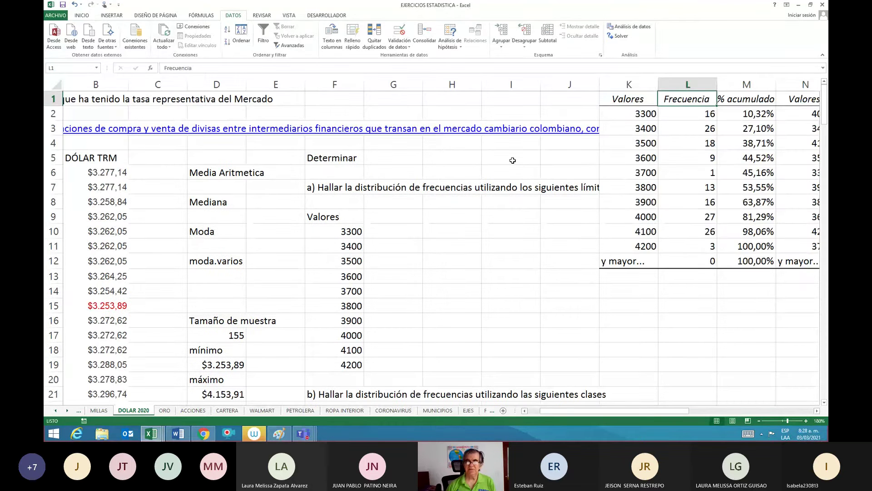
pyautogui.press('Right')
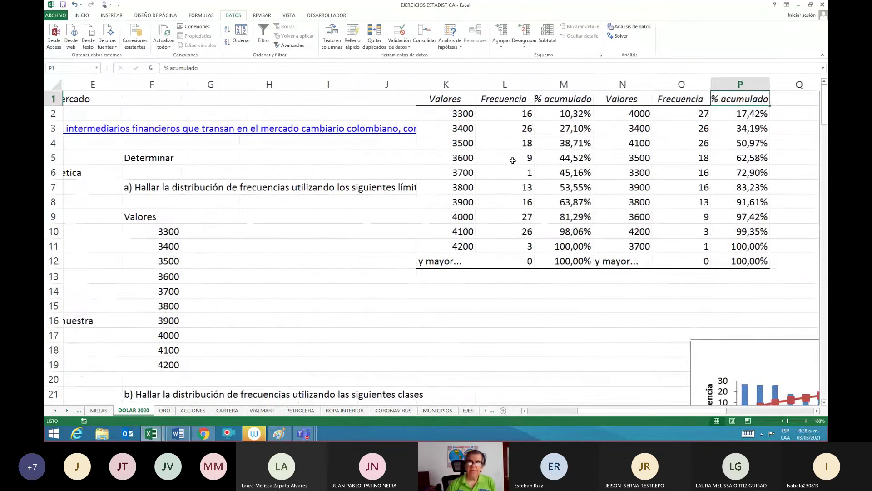
pyautogui.press('Left')
pyautogui.press('Left')
pyautogui.press('Left')
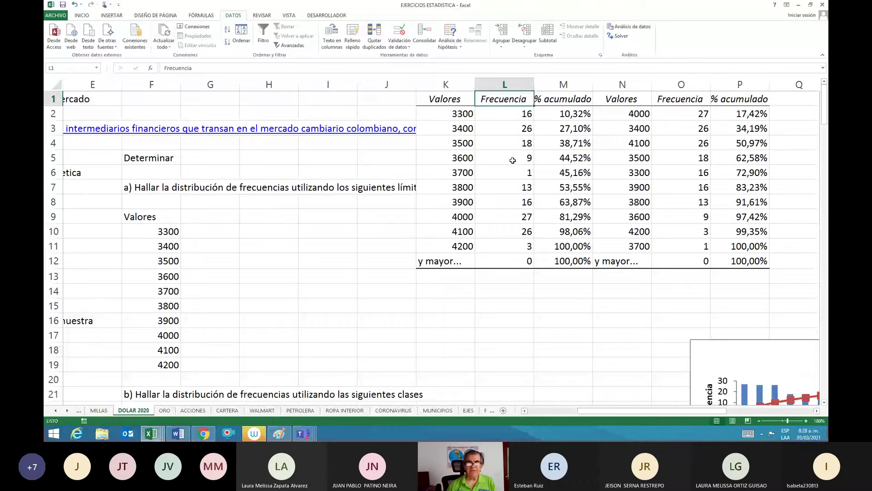
pyautogui.press('Left')
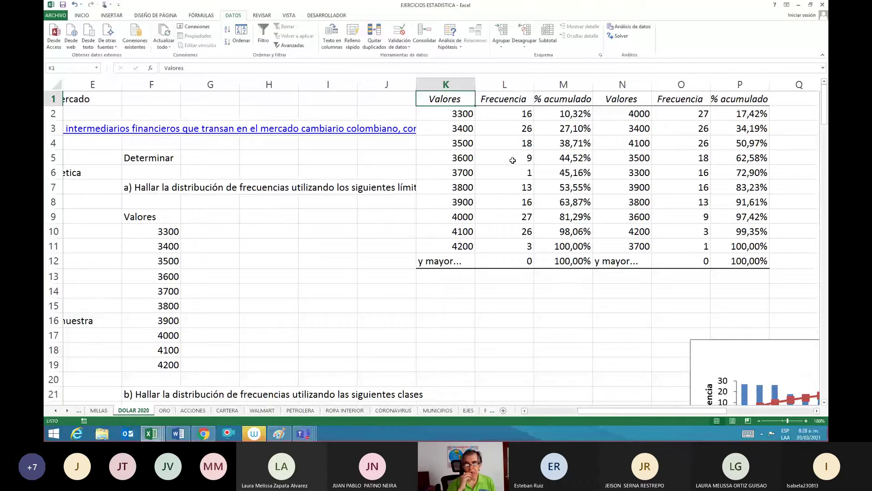
# Review the upper class limits in column K and their frequencies in column L.
pyautogui.press('Down')
pyautogui.press('Down')
pyautogui.press('Down')
pyautogui.press('Down')
pyautogui.press('Down')
pyautogui.press('Down')
pyautogui.press('Down')
pyautogui.press('Down')
pyautogui.press('Down')
pyautogui.press('Down')
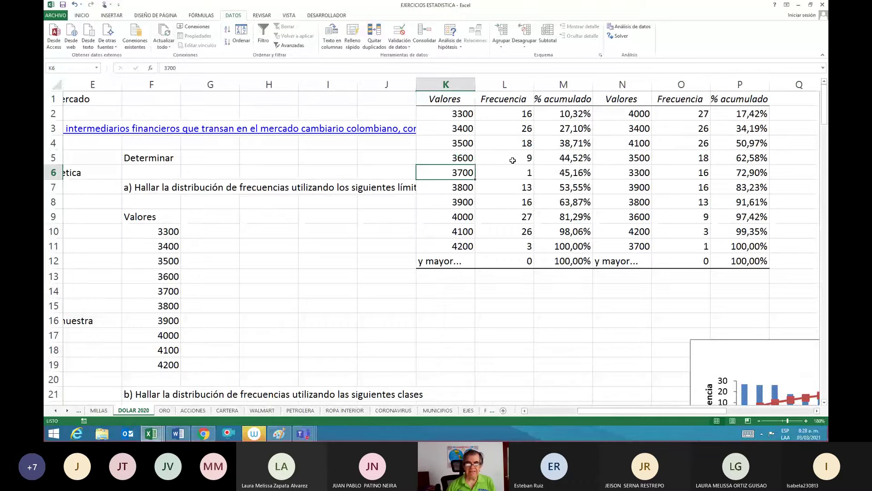
pyautogui.press('Right')
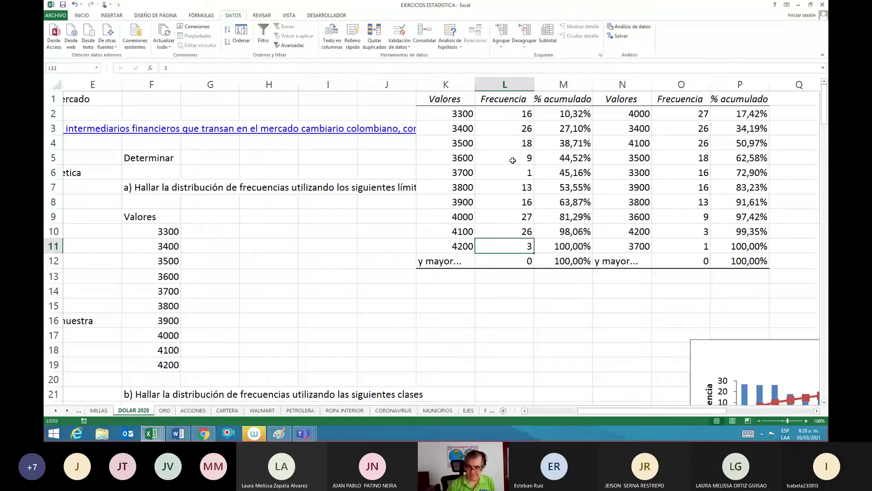
pyautogui.press('Up')
pyautogui.press('Up')
pyautogui.press('Up')
pyautogui.press('Up')
pyautogui.press('Up')
pyautogui.press('Up')
pyautogui.press('Up')
pyautogui.press('Up')
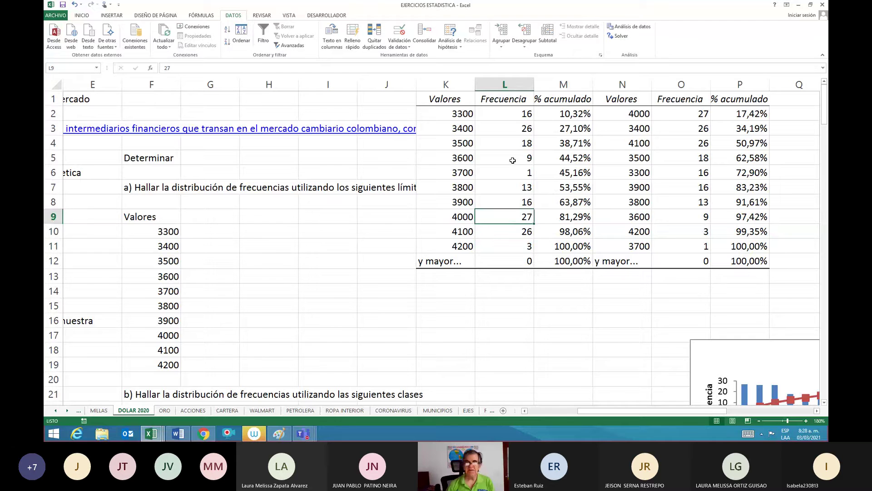
# Enter 3200 in J2 as the lower limit of the first class and select its frequency in L2.
pyautogui.press('Left')
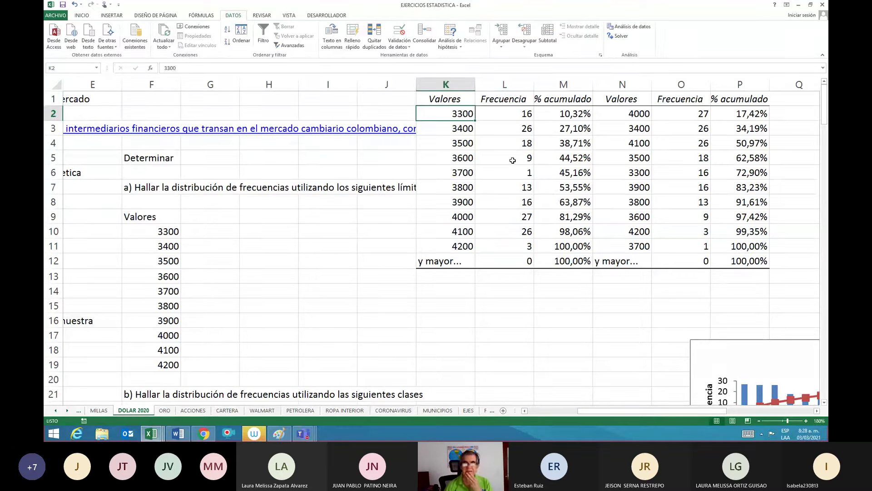
pyautogui.press('Left')
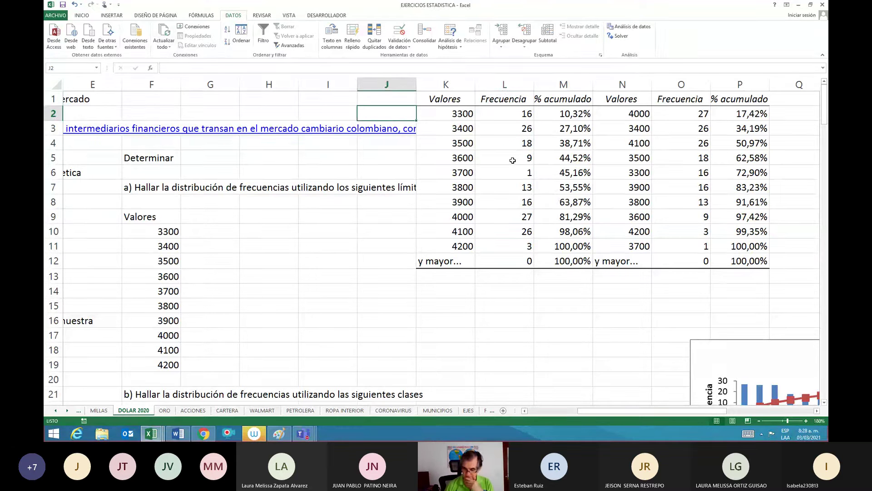
pyautogui.write('3200')
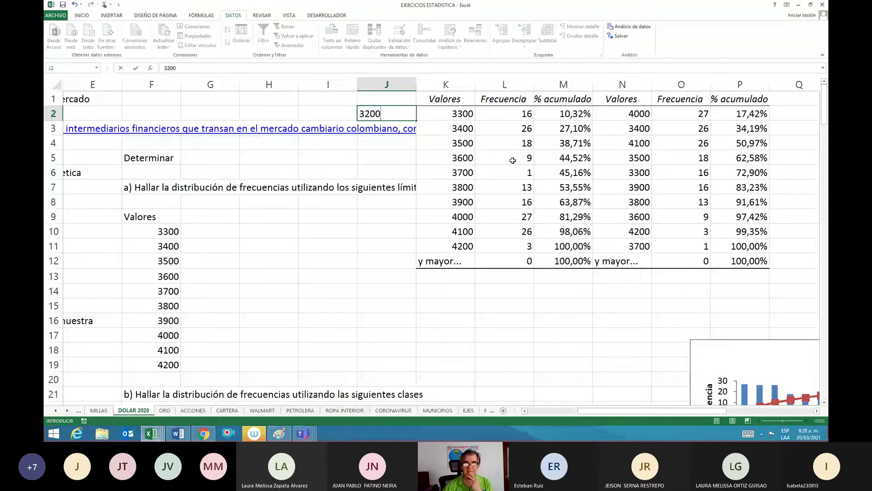
pyautogui.press('Right')
pyautogui.press('Right')
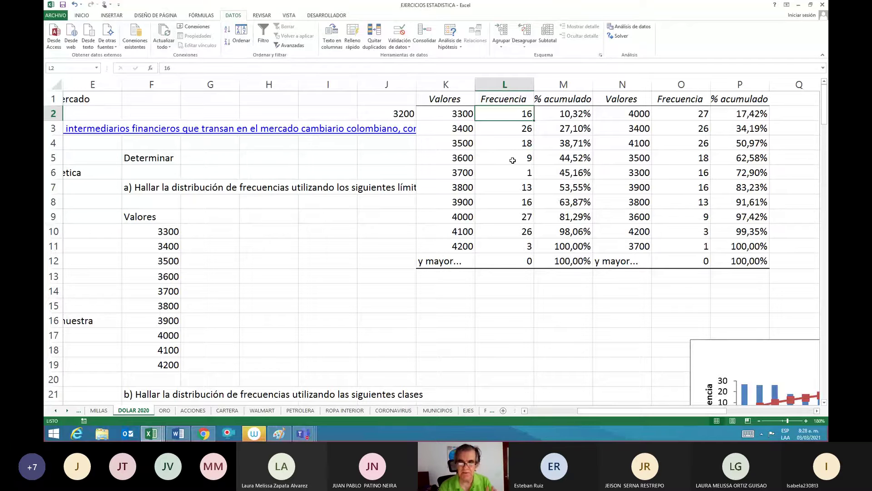
# Enter 3300 in J3 as the lower limit of the second class and select its frequency in L3.
pyautogui.press('Left')
pyautogui.press('Left')
pyautogui.press('Down')
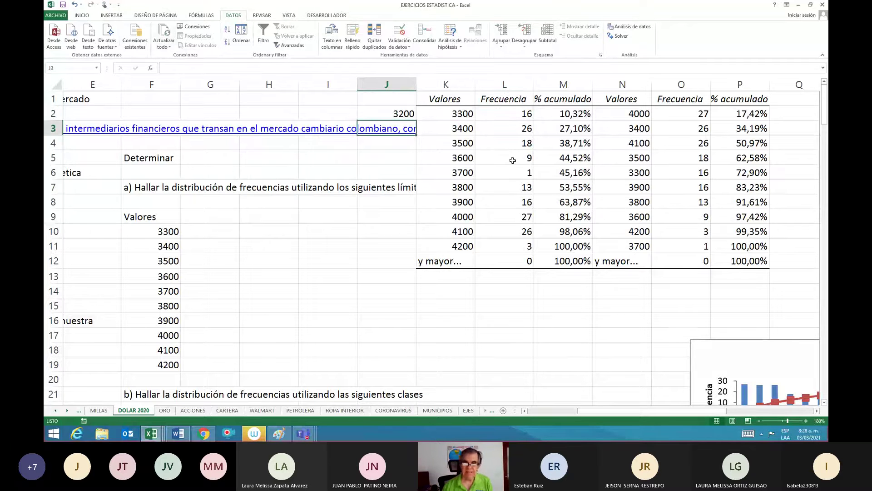
pyautogui.write('3300')
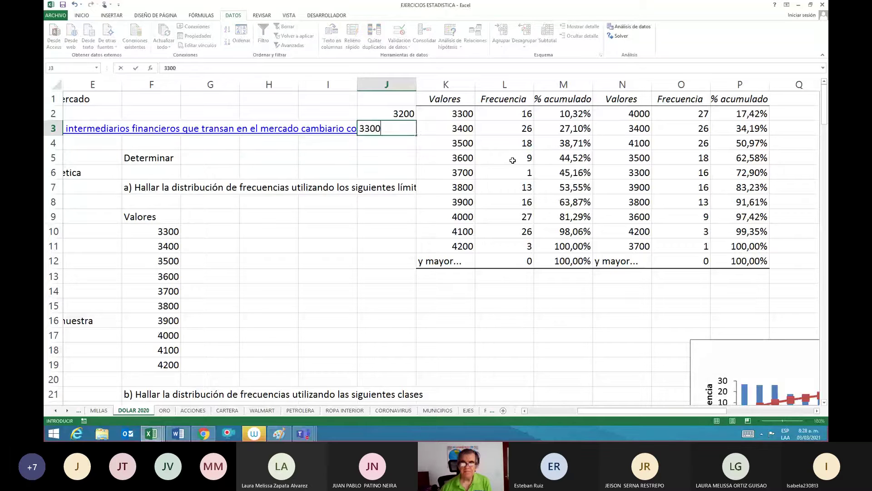
pyautogui.press('Return')
pyautogui.press('Up')
pyautogui.press('Right')
pyautogui.press('Right')
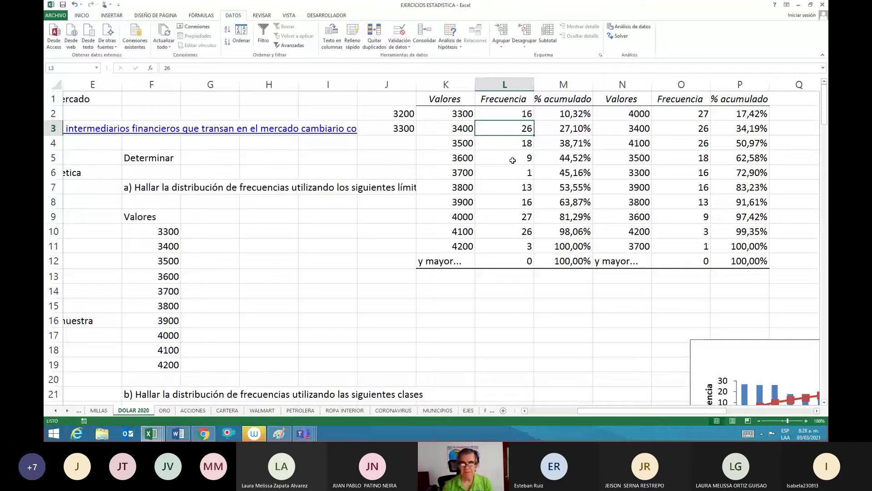
# Enter 3400 in J4 as the lower limit of the third class and select its frequency in L4.
pyautogui.press('Left')
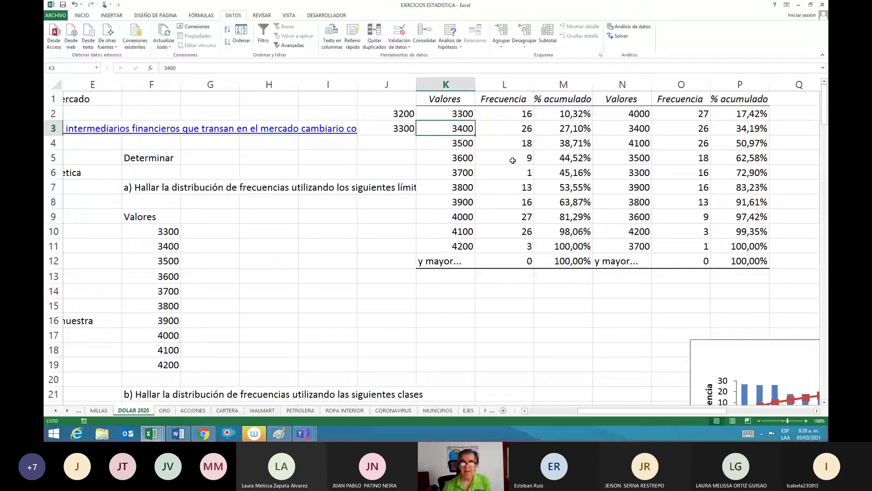
pyautogui.press('Down')
pyautogui.press('Left')
pyautogui.write('34')
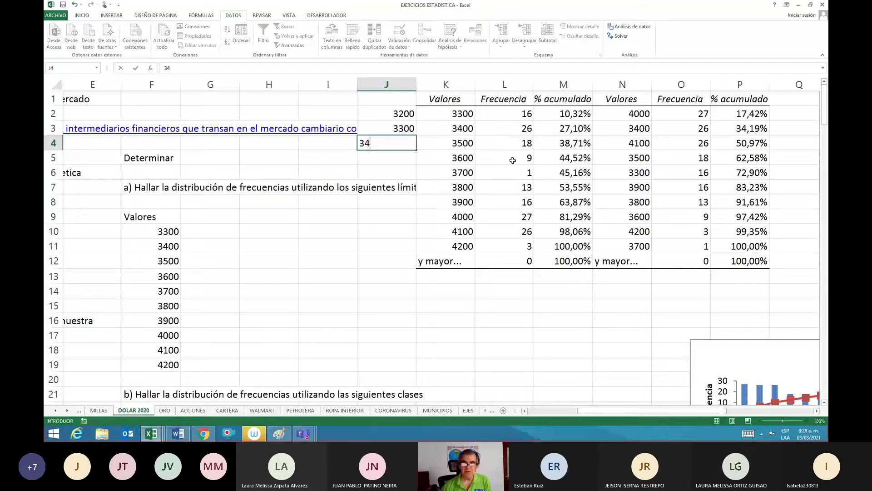
pyautogui.write('00')
pyautogui.press('Return')
pyautogui.press('Up')
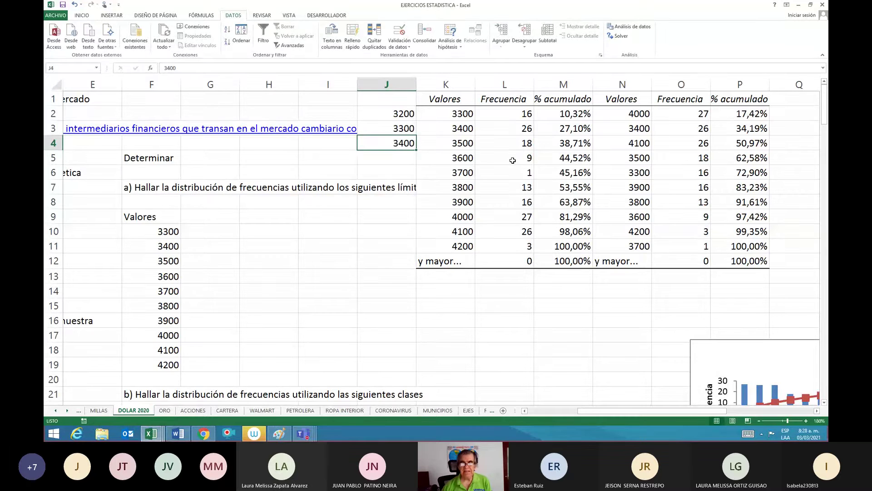
pyautogui.press('Right')
pyautogui.press('Right')
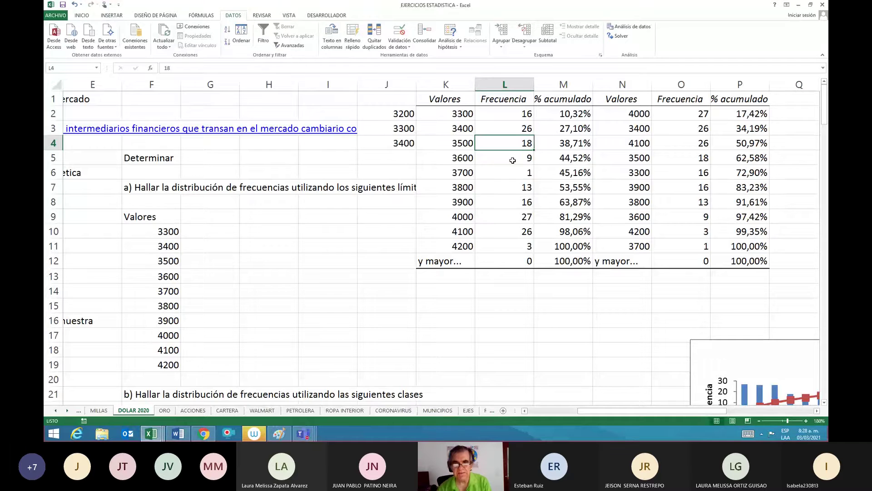
# Enter 3500 in J5 as the lower limit of the fourth class.
pyautogui.press('Left')
pyautogui.press('Left')
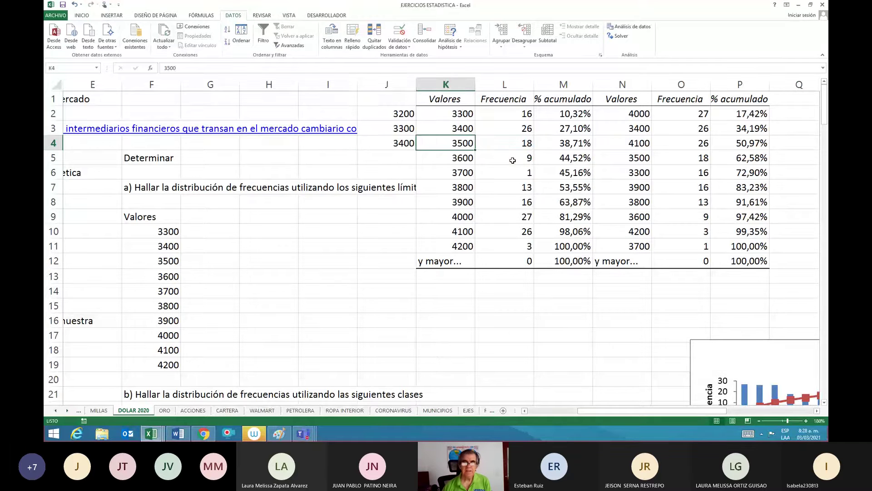
pyautogui.press('Down')
pyautogui.write('3500')
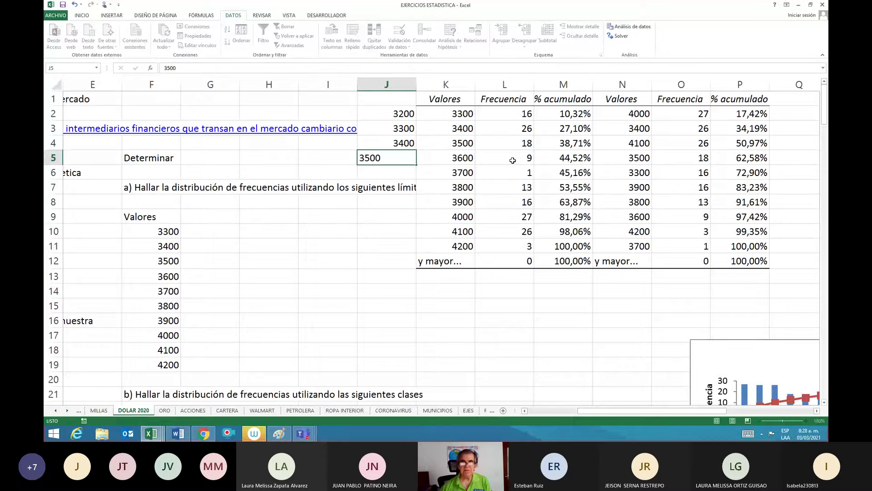
pyautogui.press('Return')
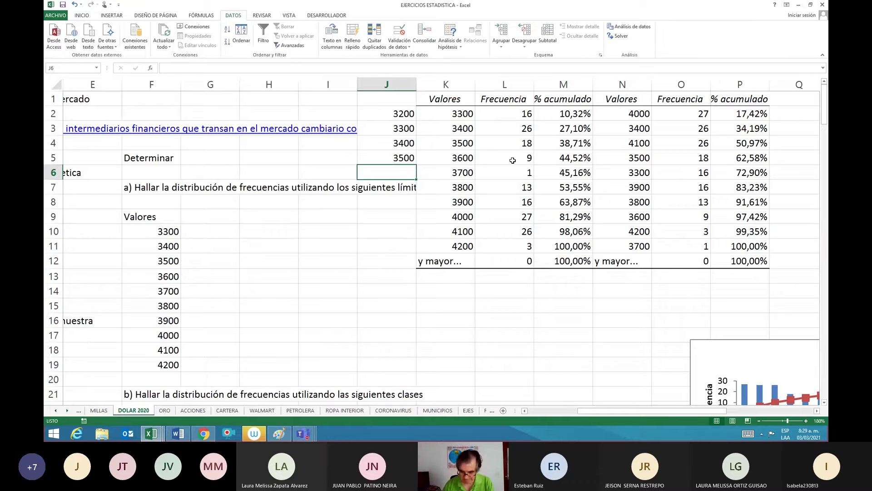
# Enter 3600 in J6 and 3700 in J7 as the lower limits of the fifth and sixth classes.
pyautogui.write('3600')
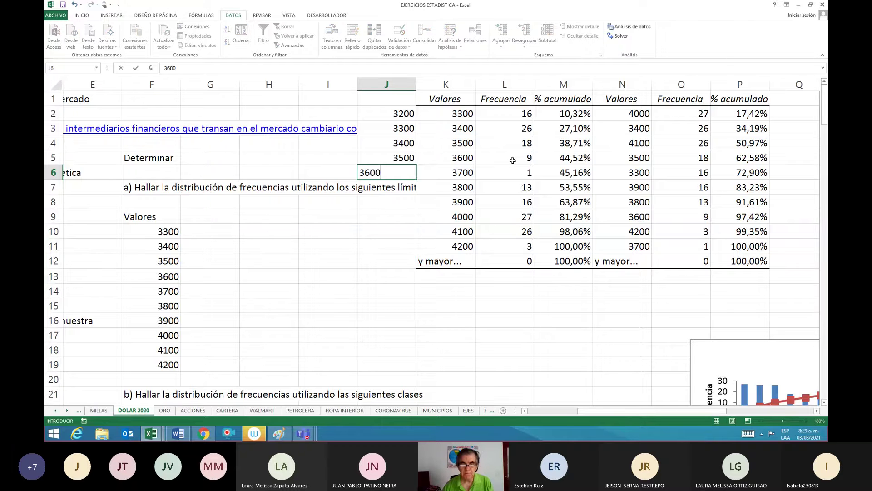
pyautogui.press('Return')
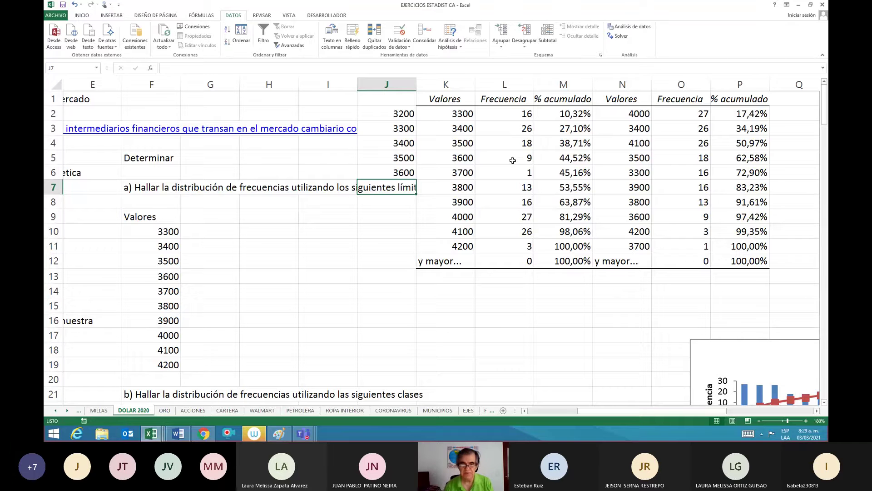
pyautogui.write('3')
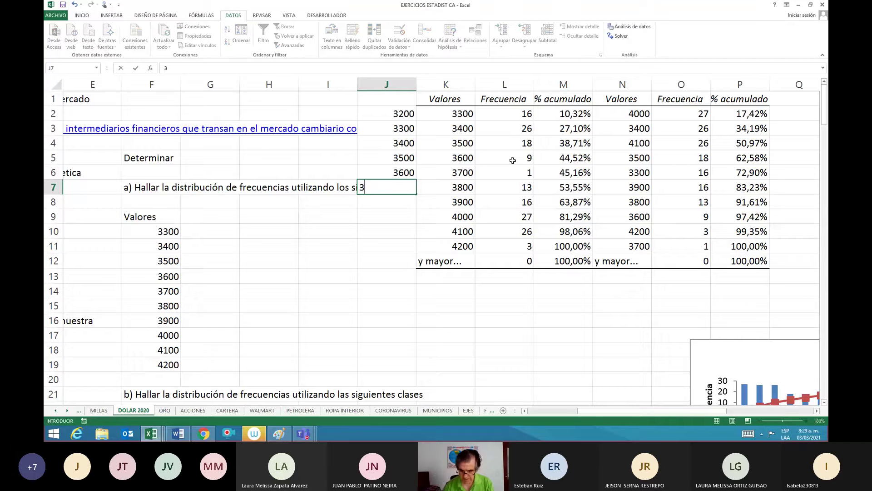
pyautogui.write('700')
pyautogui.press('Return')
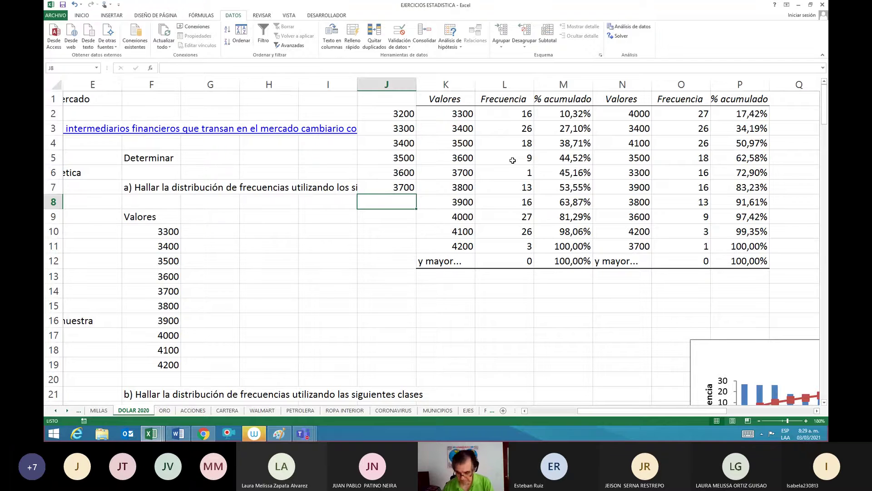
# Enter 3800, 3900 and 4000 in J8 to J10 as the lower limits of the seventh to ninth classes.
pyautogui.write('3800')
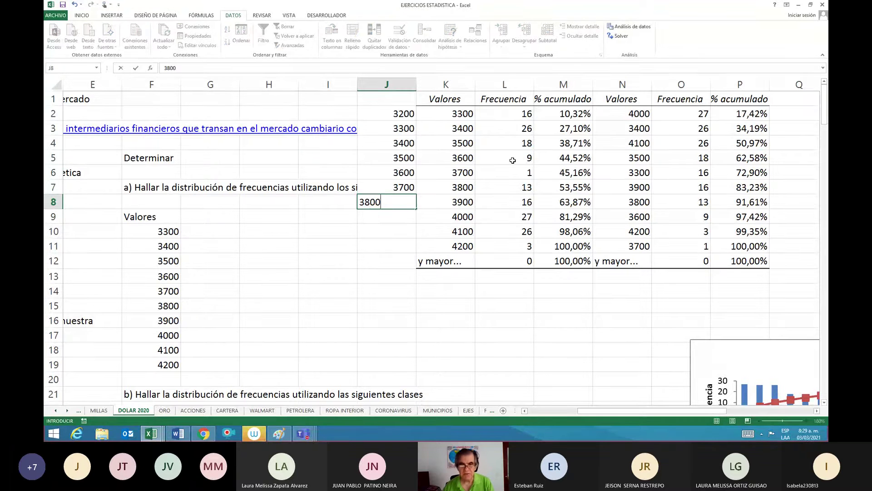
pyautogui.press('Return')
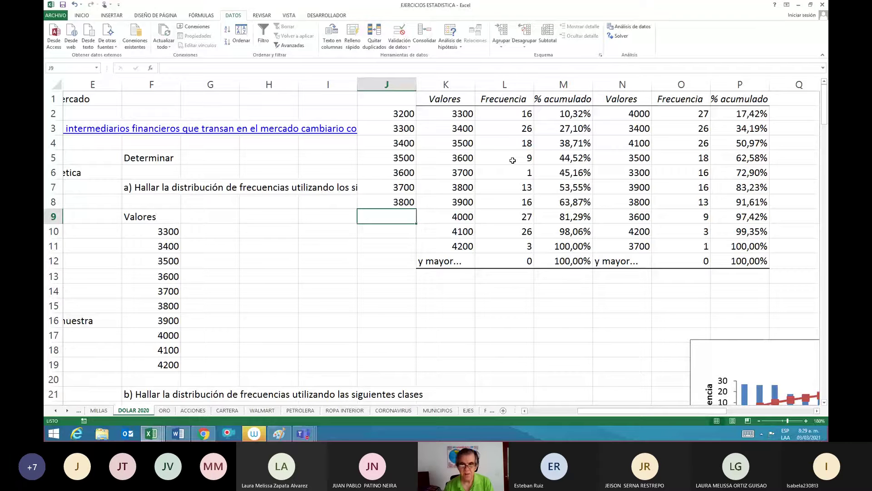
pyautogui.write('3')
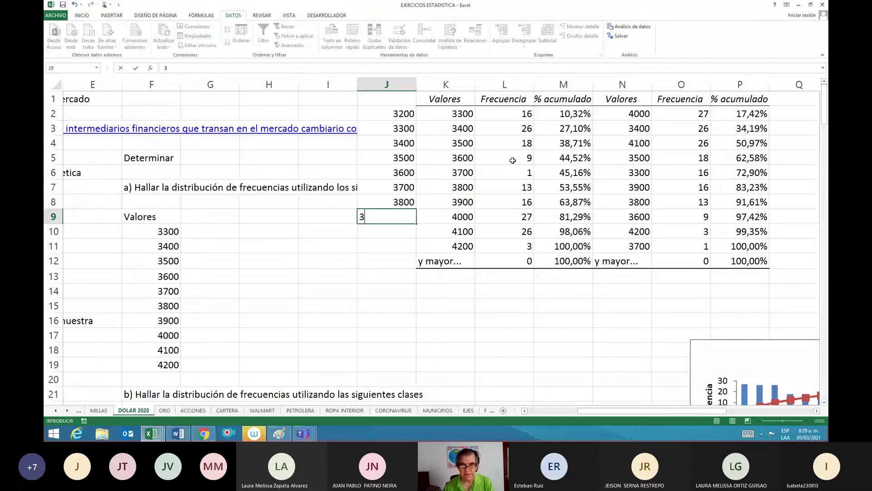
pyautogui.write('900')
pyautogui.press('Return')
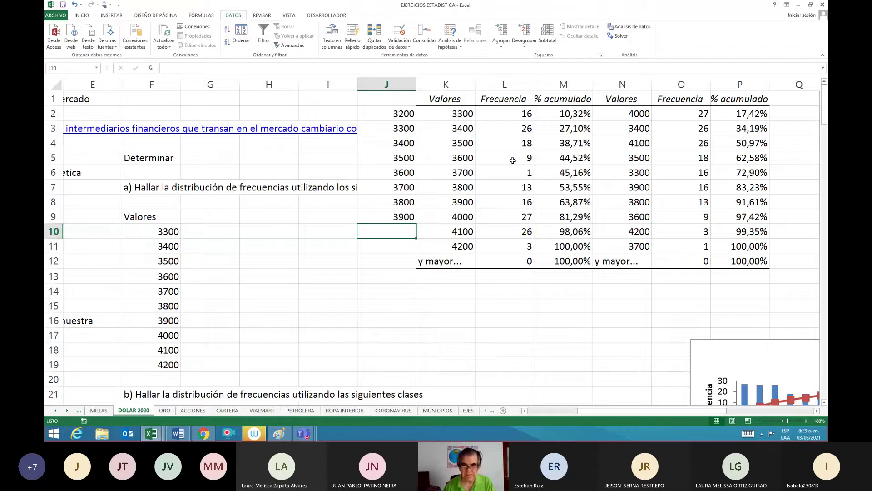
pyautogui.write('4000')
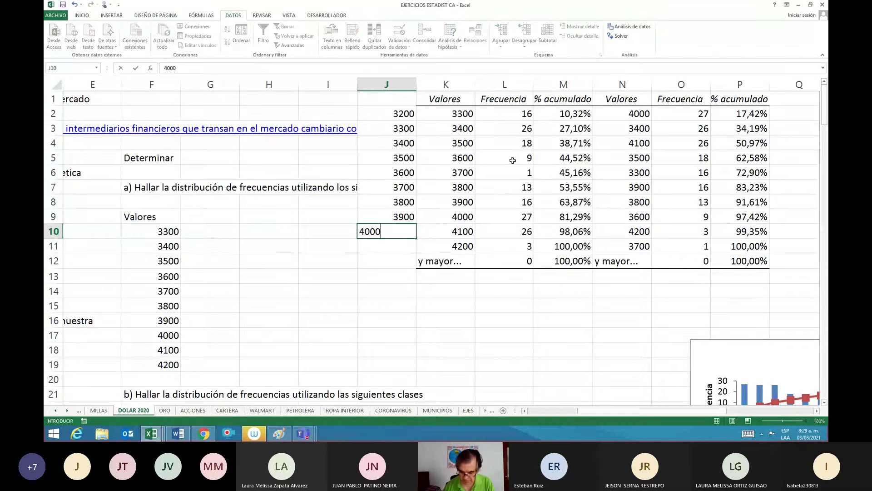
pyautogui.press('Return')
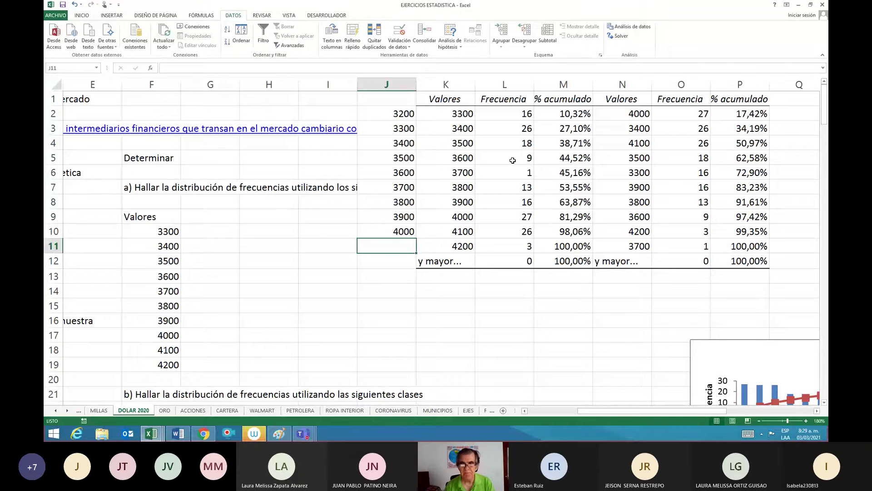
# Try to enter 4100 in J11 as the lower limit of the tenth class.
pyautogui.write('4')
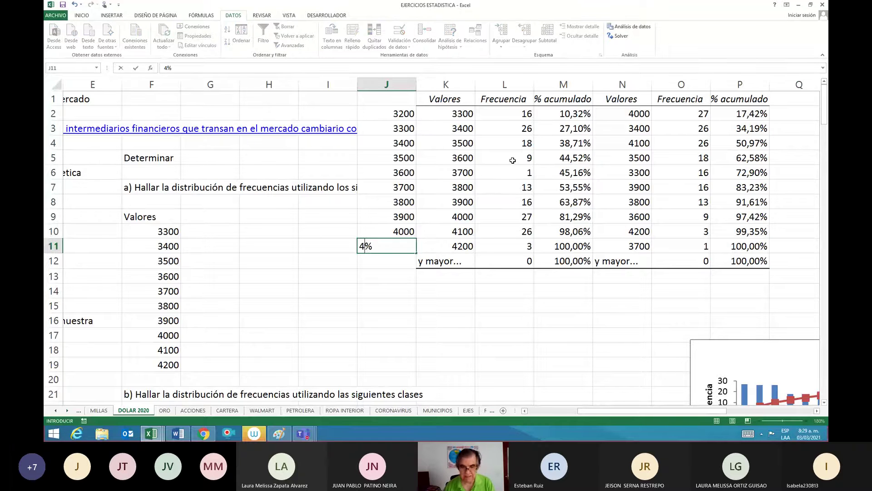
pyautogui.write('100')
pyautogui.press('pagedown')
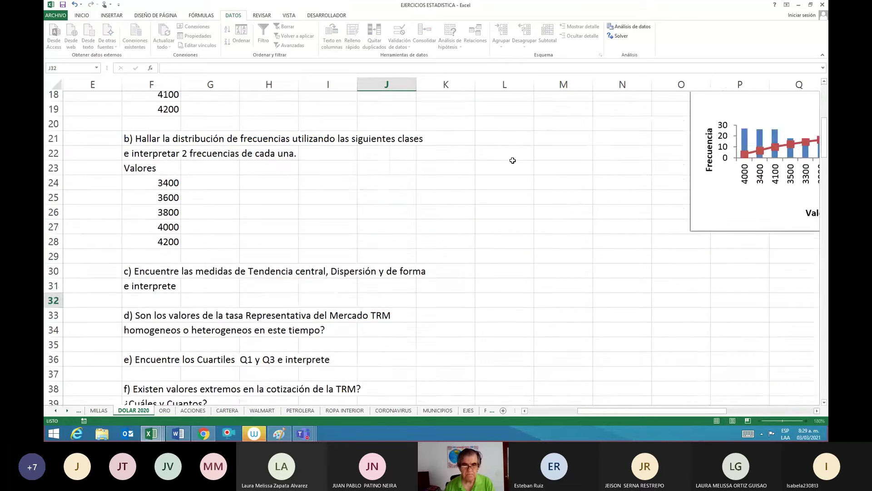
pyautogui.press('Up')
pyautogui.press('Up')
pyautogui.press('Up')
pyautogui.press('Up')
pyautogui.press('Up')
pyautogui.press('Up')
pyautogui.press('Up')
pyautogui.press('Up')
pyautogui.press('Up')
pyautogui.press('Up')
pyautogui.press('Up')
pyautogui.press('Up')
pyautogui.press('Up')
pyautogui.press('Up')
pyautogui.press('Up')
pyautogui.press('Up')
pyautogui.press('Up')
pyautogui.press('Up')
pyautogui.press('Up')
pyautogui.press('Up')
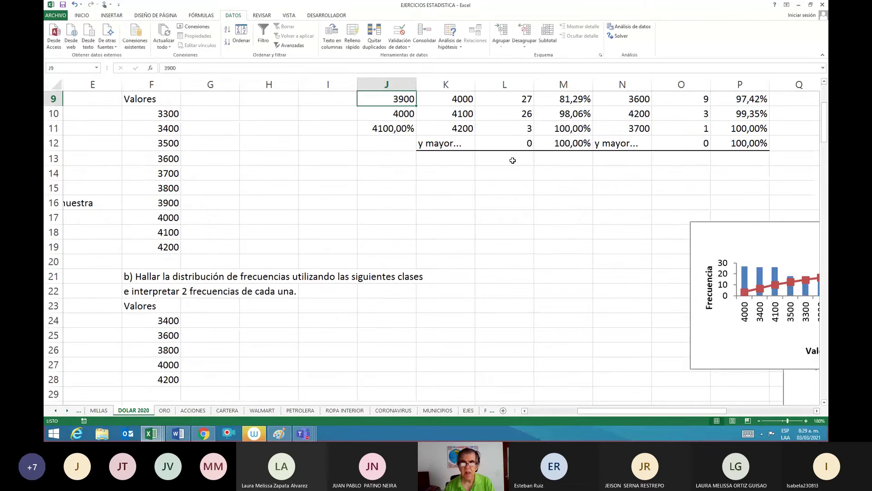
pyautogui.press('Down')
pyautogui.press('Down')
pyautogui.press('Down')
pyautogui.press('Down')
pyautogui.press('Down')
pyautogui.press('Down')
pyautogui.press('Down')
pyautogui.press('Down')
pyautogui.press('Down')
pyautogui.press('Down')
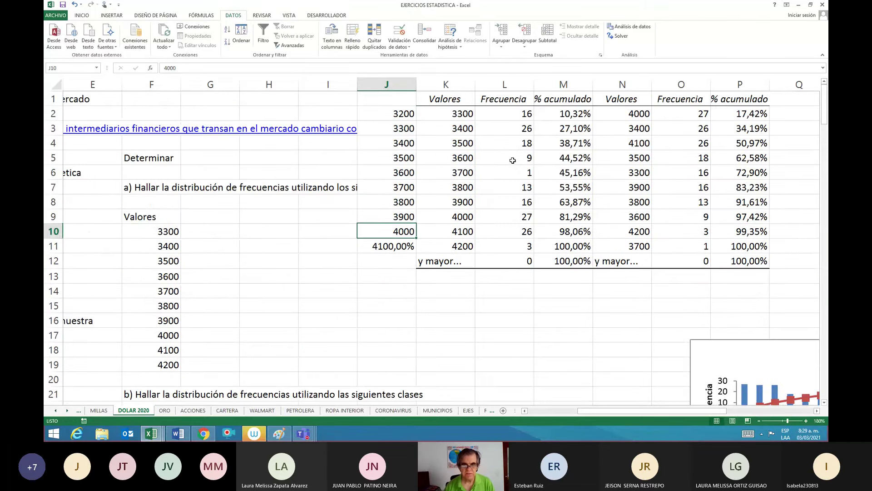
pyautogui.press('Delete')
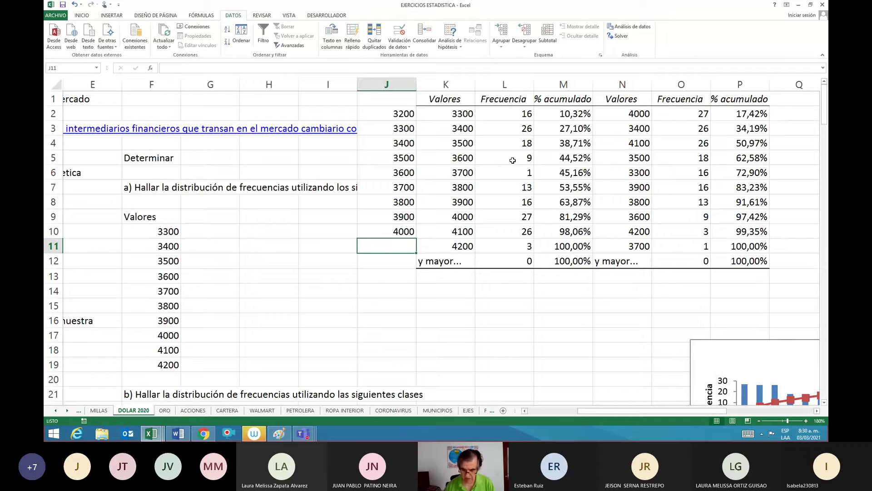
pyautogui.write('4100')
pyautogui.press('Return')
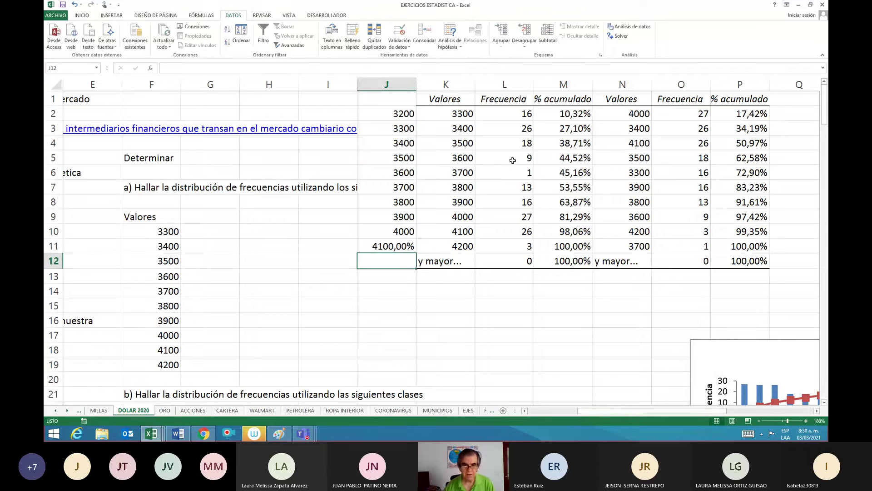
# Format J11 as Número with 0 decimal places and enter 4100 as the lower limit of the tenth class.
pyautogui.click(402, 248)
pyautogui.rightClick(401, 248)
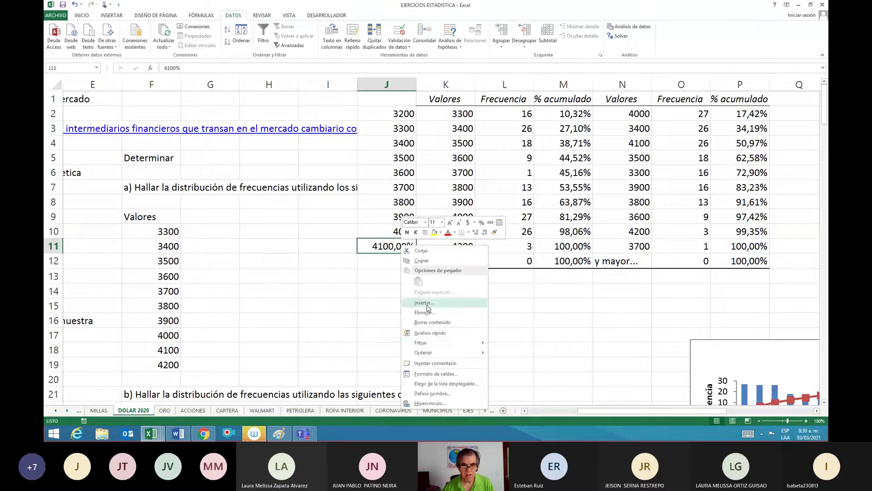
pyautogui.press('Escape')
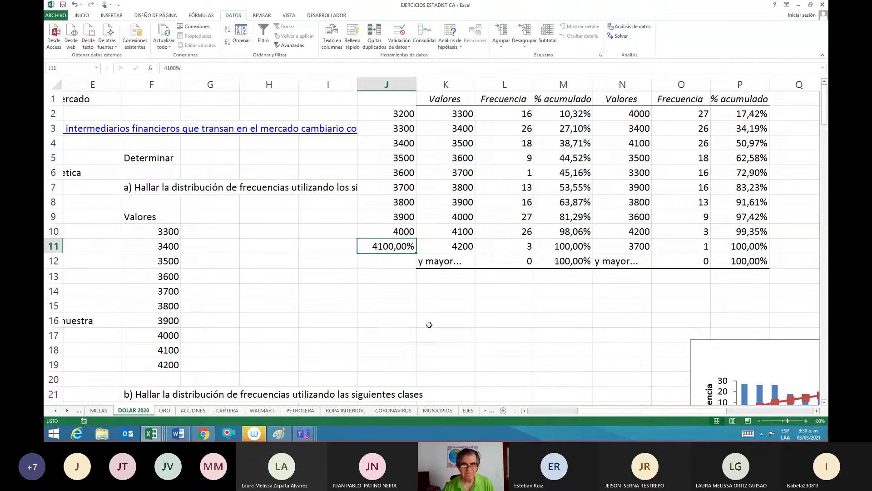
pyautogui.hotkey('ctrl', '1')
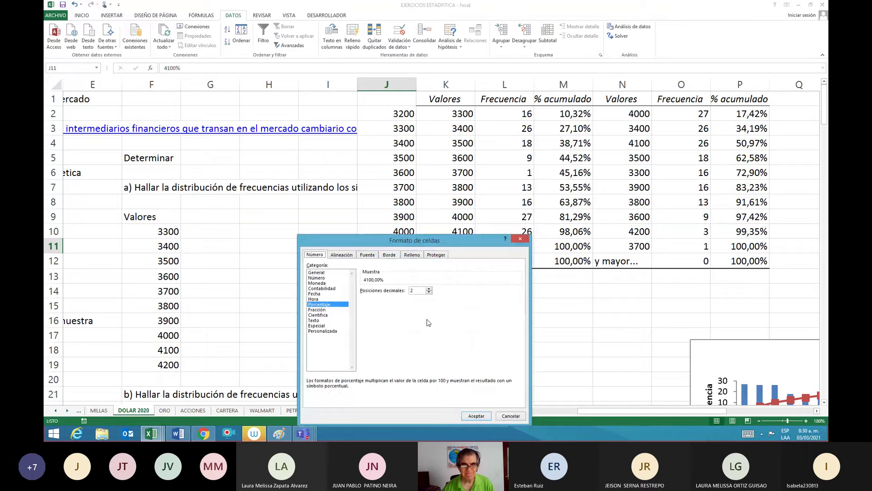
pyautogui.click(316, 278)
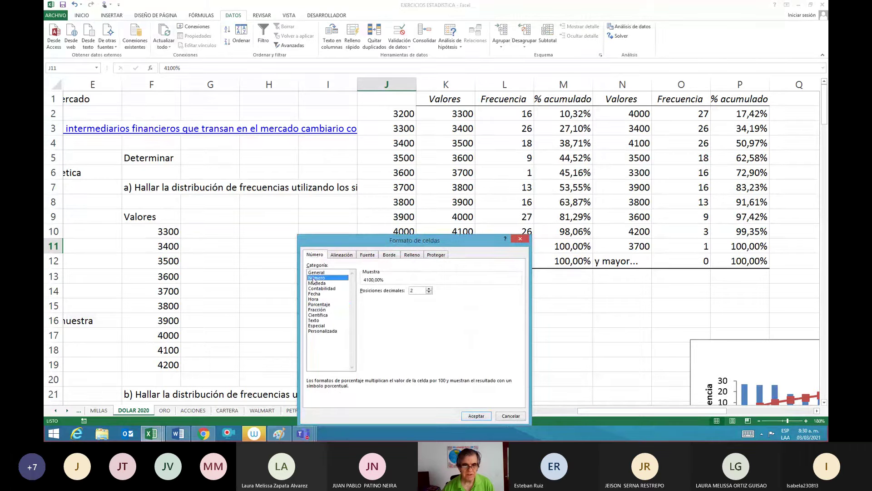
pyautogui.click(429, 292)
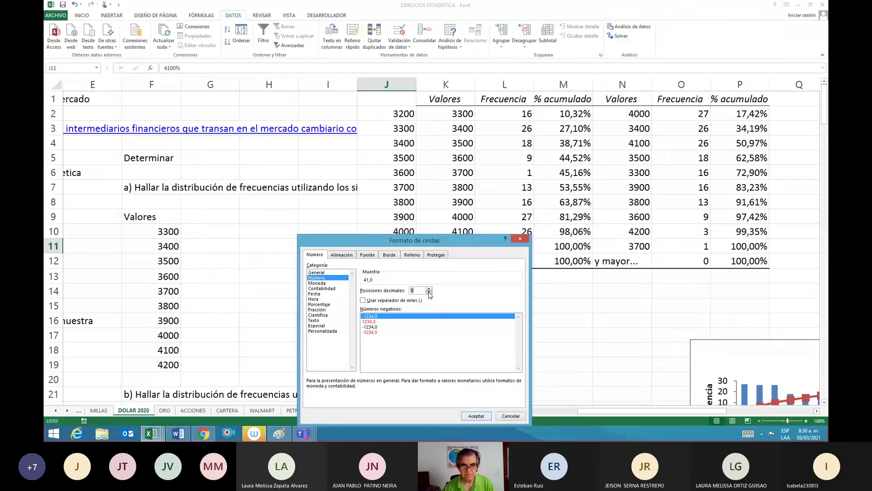
pyautogui.click(428, 292)
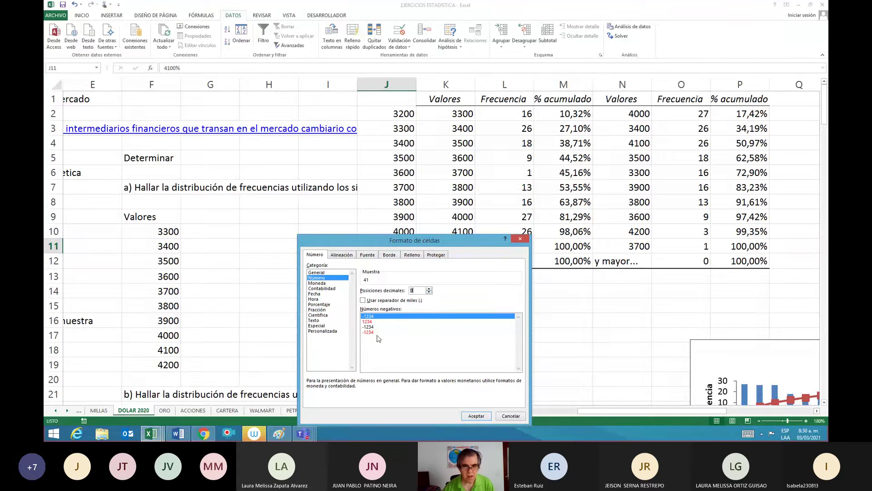
pyautogui.click(466, 416)
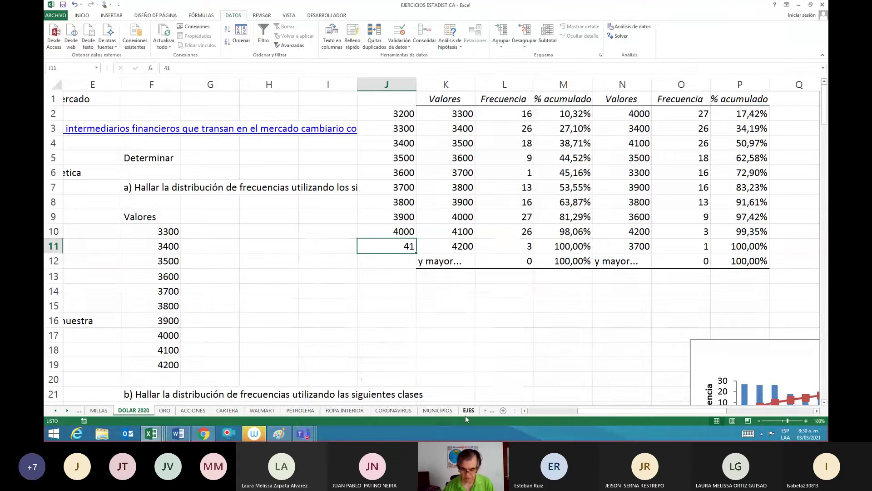
pyautogui.write('00')
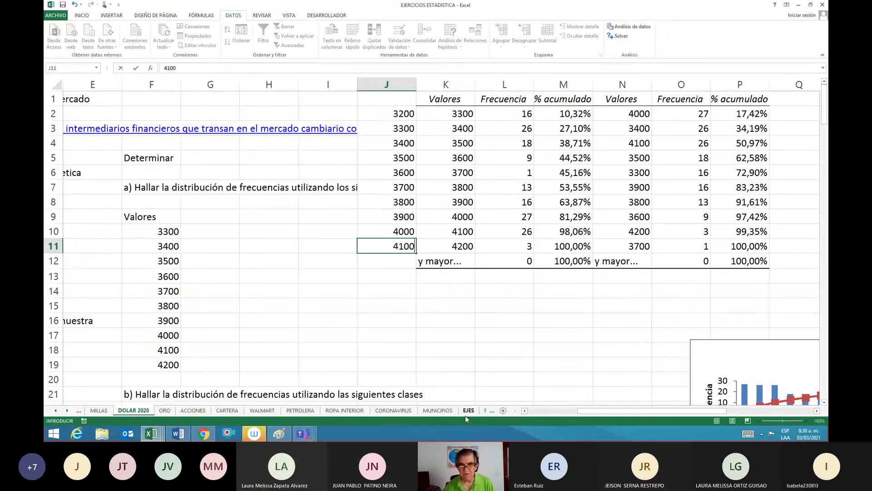
pyautogui.press('Return')
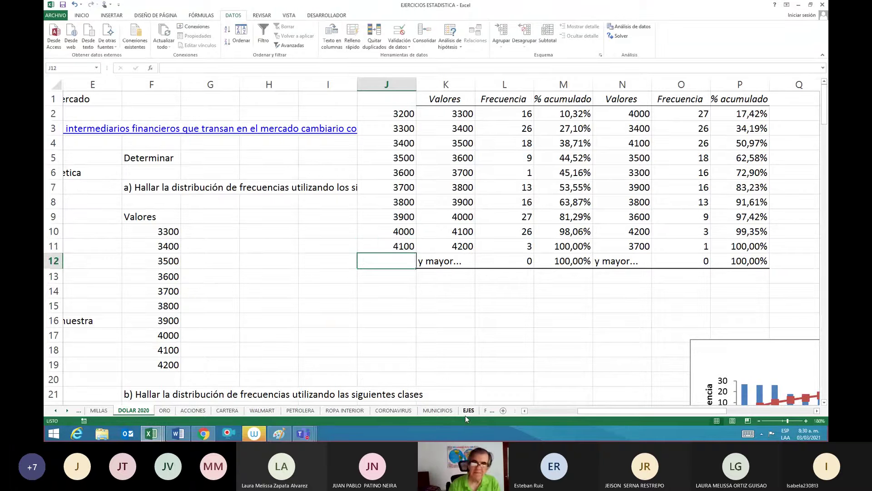
# Select the Frecuencia column from L1 to L12 to review the class frequencies and their sum.
pyautogui.press('Up')
pyautogui.press('Up')
pyautogui.hotkey('ctrl', 'Up')
pyautogui.press('Up')
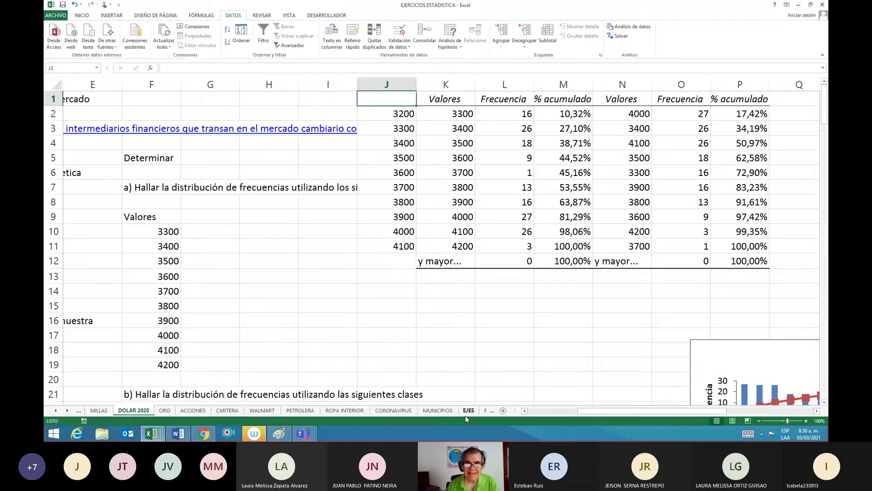
pyautogui.press('Right')
pyautogui.press('Right')
pyautogui.hotkey('shift', 'Down')
pyautogui.hotkey('shift', 'Down')
pyautogui.hotkey('shift', 'Down')
pyautogui.hotkey('shift', 'Down')
pyautogui.hotkey('shift', 'Down')
pyautogui.hotkey('shift', 'Down')
pyautogui.hotkey('shift', 'Down')
pyautogui.hotkey('shift', 'Down')
pyautogui.hotkey('shift', 'Down')
pyautogui.hotkey('shift', 'Down')
pyautogui.hotkey('shift', 'Down')
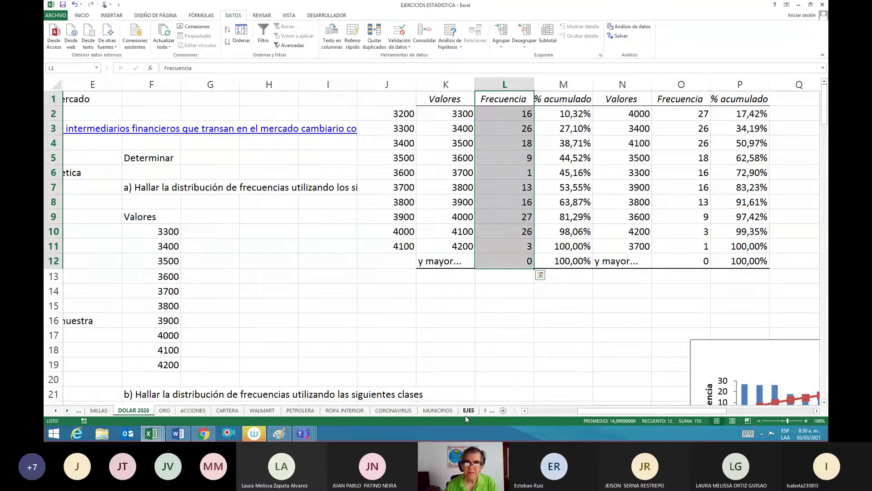
# Examine the first class's cumulative percentage in M2 and the first rows of the sorted table, ending on the frequency in O3.
pyautogui.press('Right')
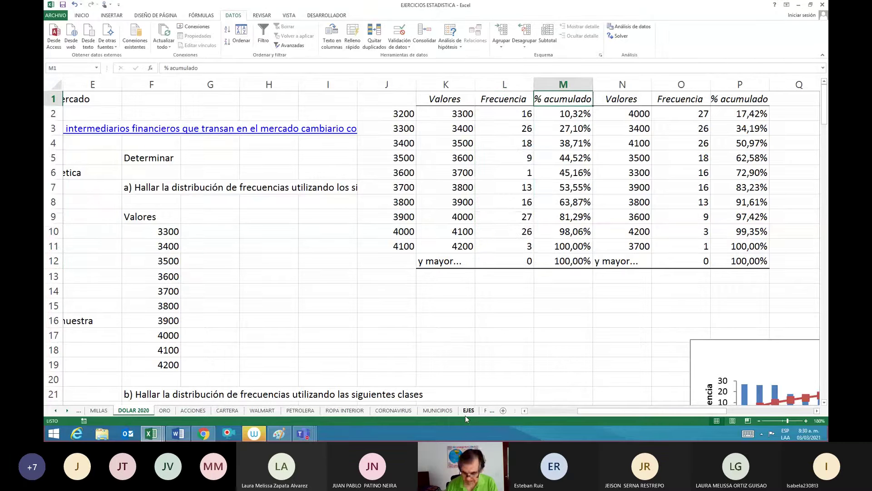
pyautogui.press('Down')
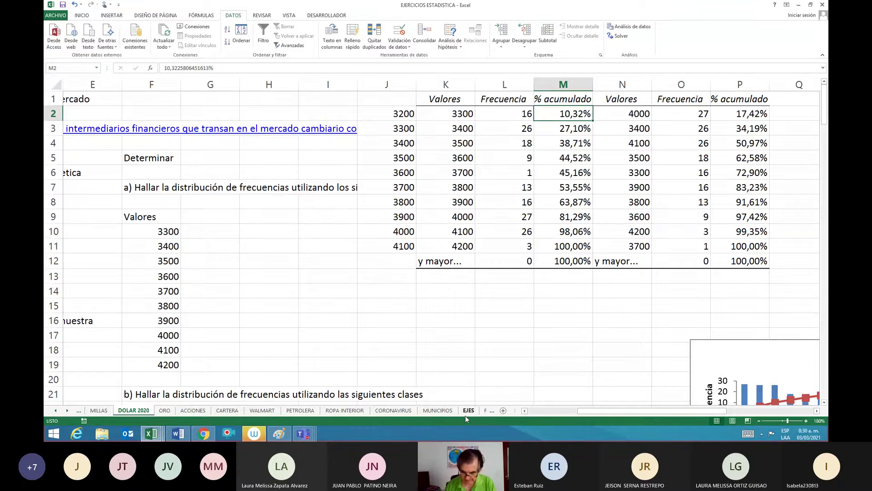
pyautogui.press('Right')
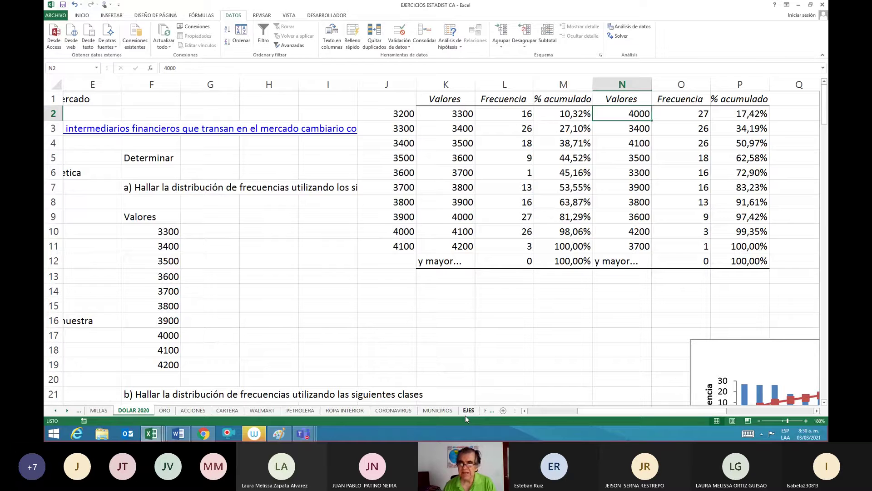
pyautogui.press('Right')
pyautogui.press('Right')
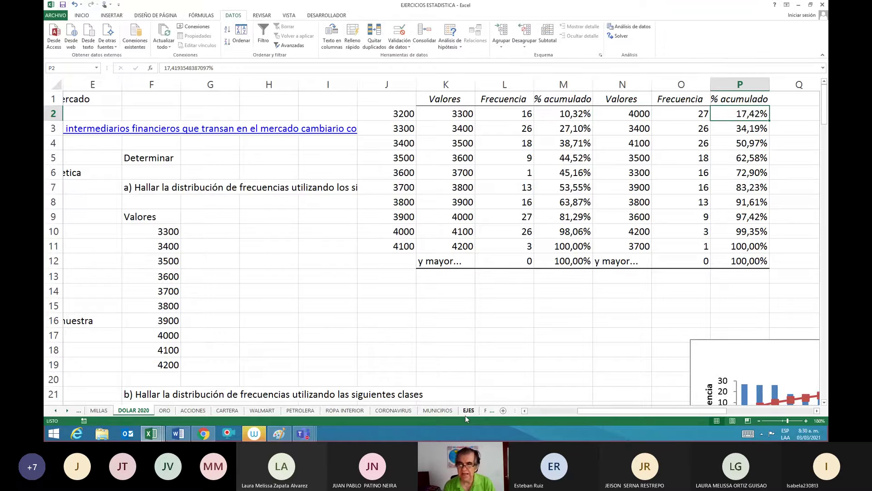
pyautogui.press('Left')
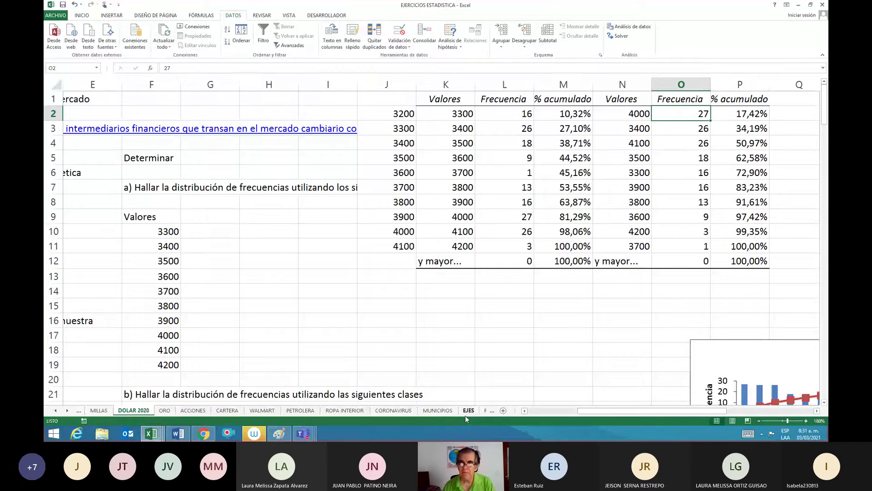
pyautogui.press('Left')
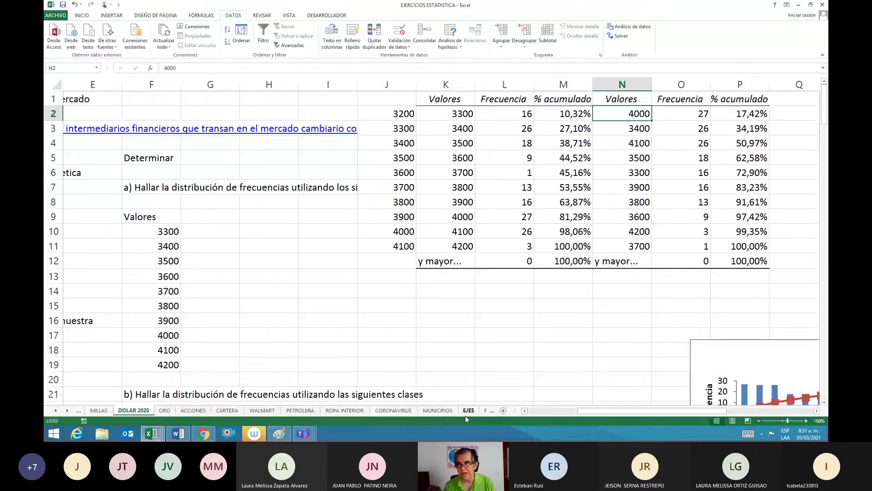
pyautogui.press('Right')
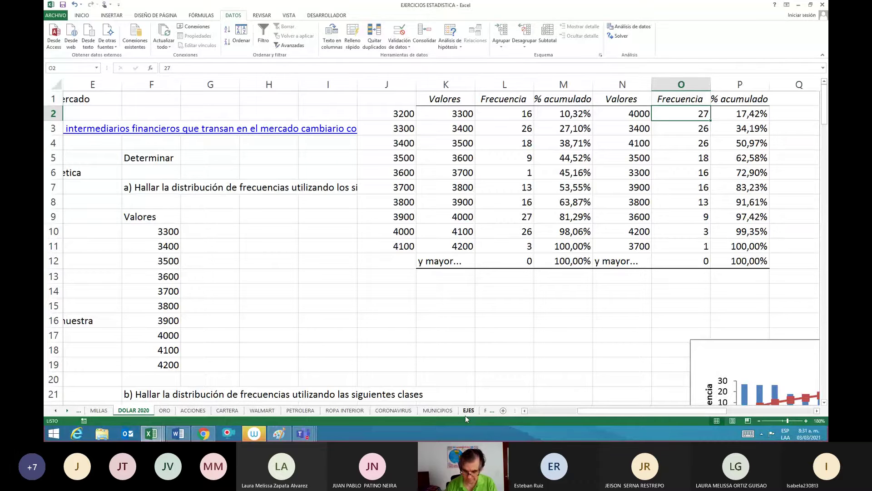
pyautogui.press('Down')
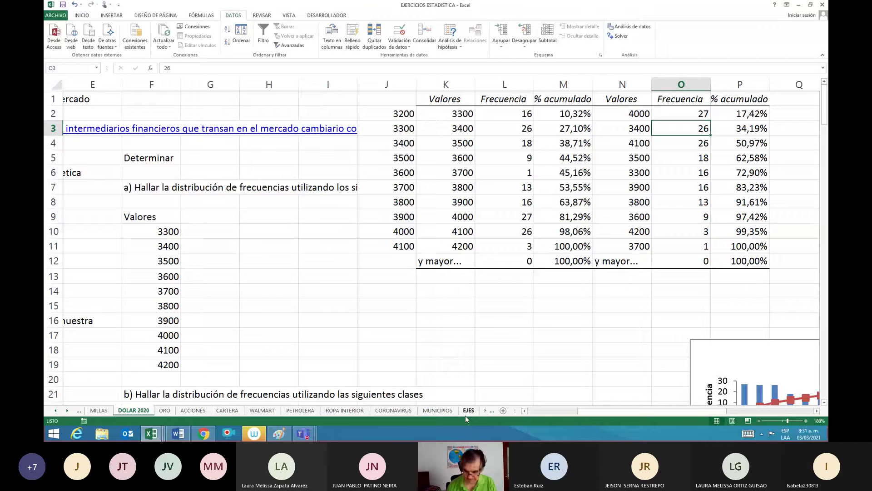
# Examine the sorted table's frequencies from the header through O5, ending on the first cumulative percentage in P2.
pyautogui.press('Down')
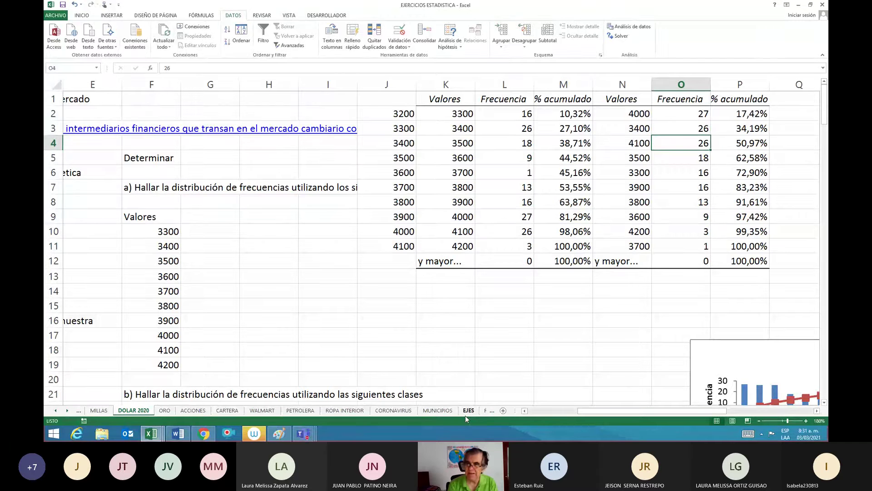
pyautogui.press('Down')
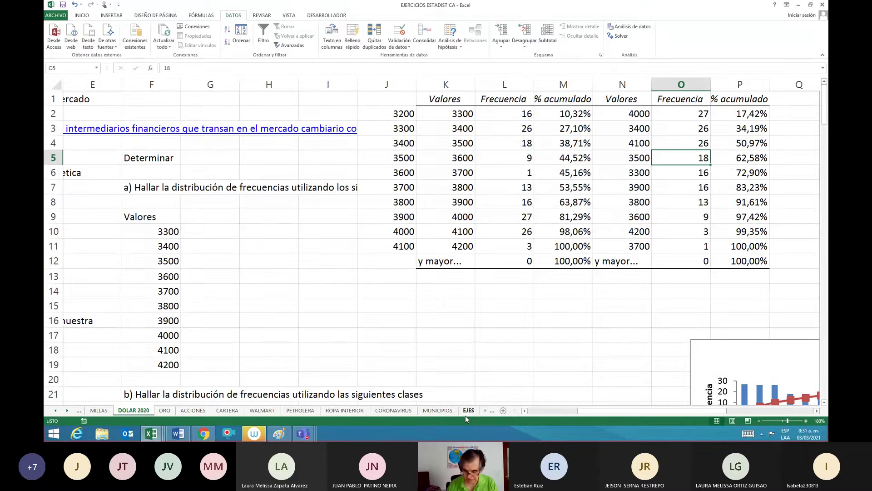
pyautogui.press('Up')
pyautogui.hotkey('ctrl', 'Up')
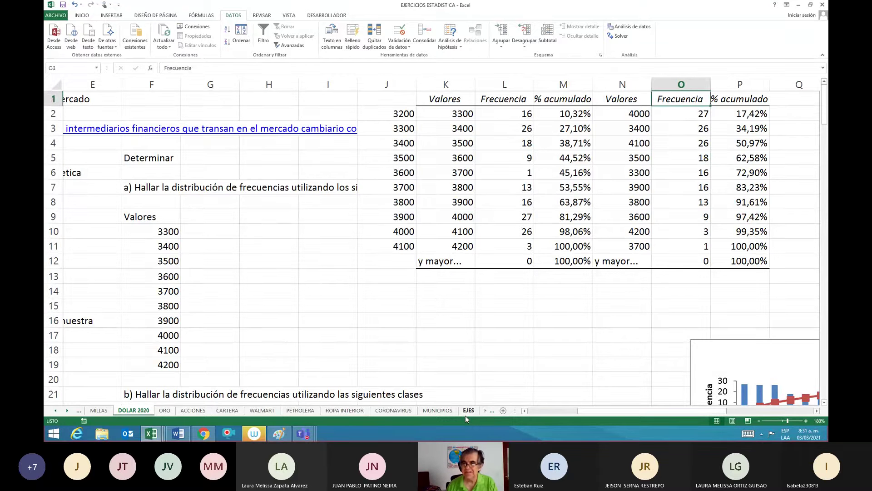
pyautogui.press('Down')
pyautogui.press('Down')
pyautogui.press('Down')
pyautogui.press('Down')
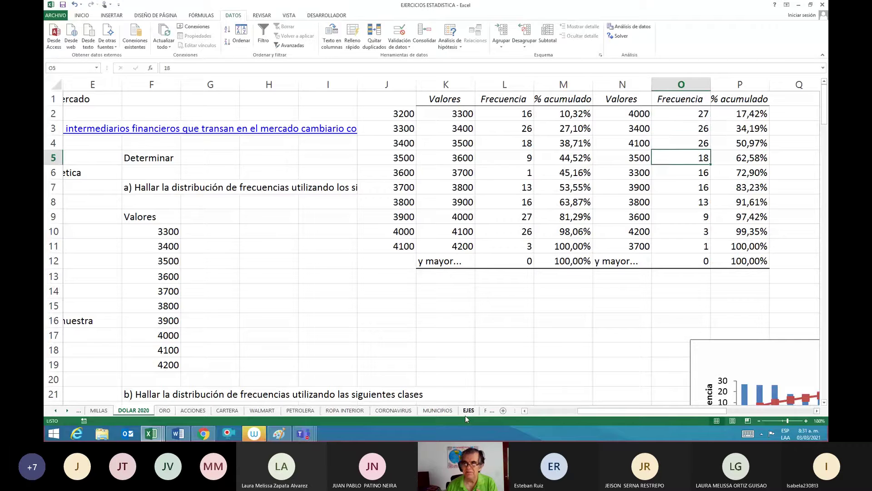
pyautogui.press('Right')
pyautogui.press('Right')
pyautogui.press('Up')
pyautogui.press('Up')
pyautogui.press('Up')
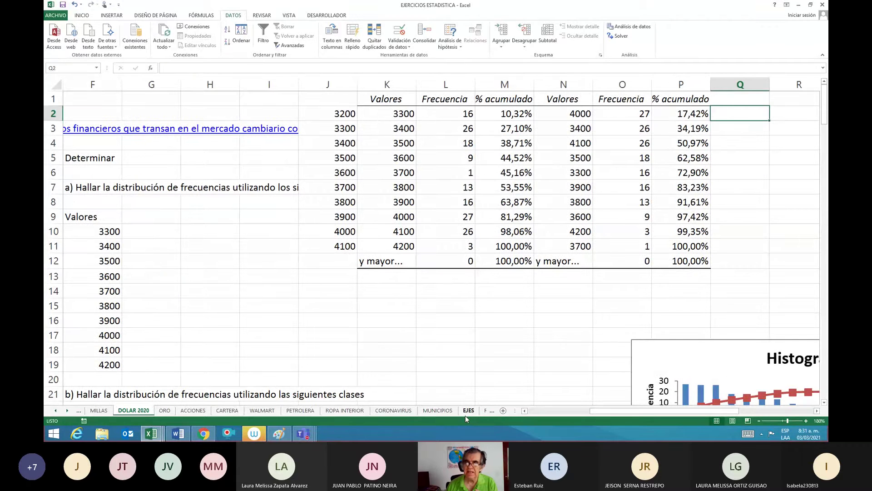
pyautogui.press('Left')
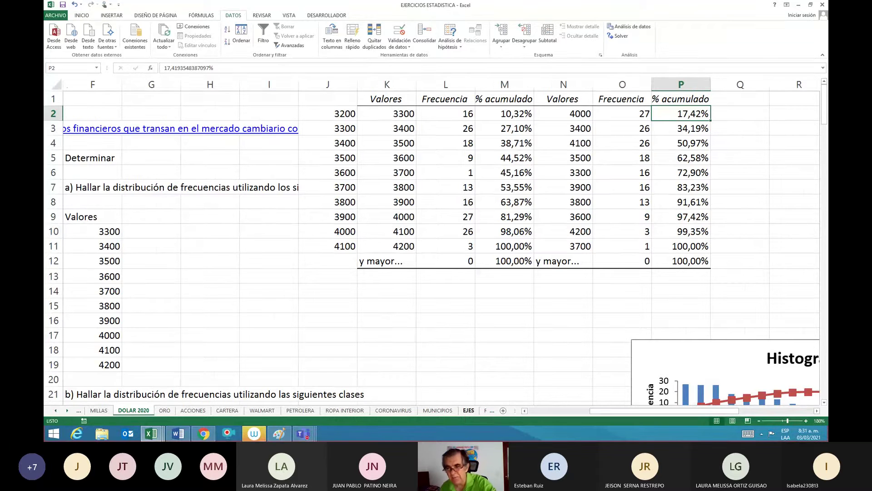
# Examine the Histograma chart beneath the sorted table, enlarged enough to read its bars and cumulative percentage line.
pyautogui.hscroll(1, 441, 241)
pyautogui.hscroll(2, 442, 241)
pyautogui.hscroll(2, 432, 248)
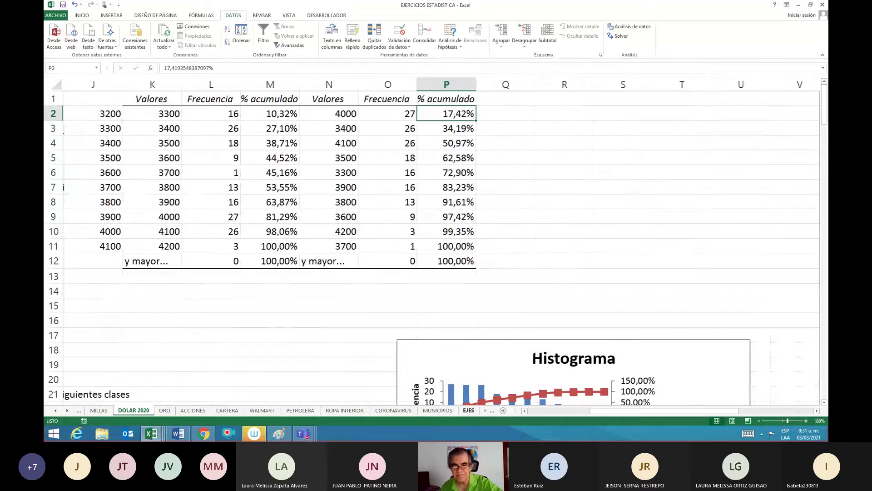
pyautogui.scroll(-1, 432, 248)
pyautogui.scroll(-4, 432, 248)
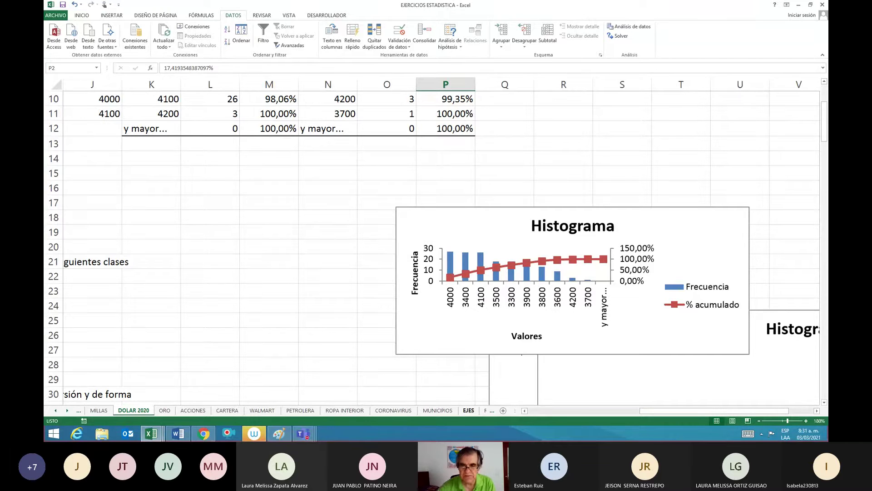
pyautogui.scroll(5, 565, 295)
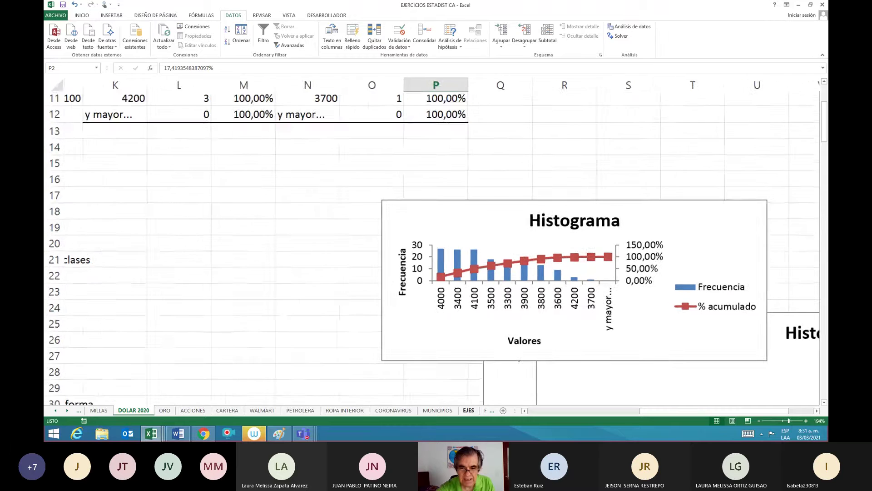
pyautogui.scroll(2, 565, 295)
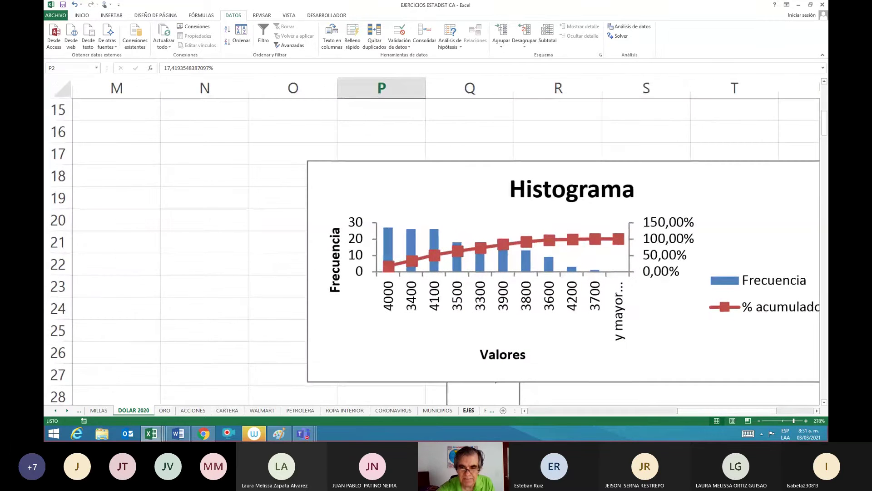
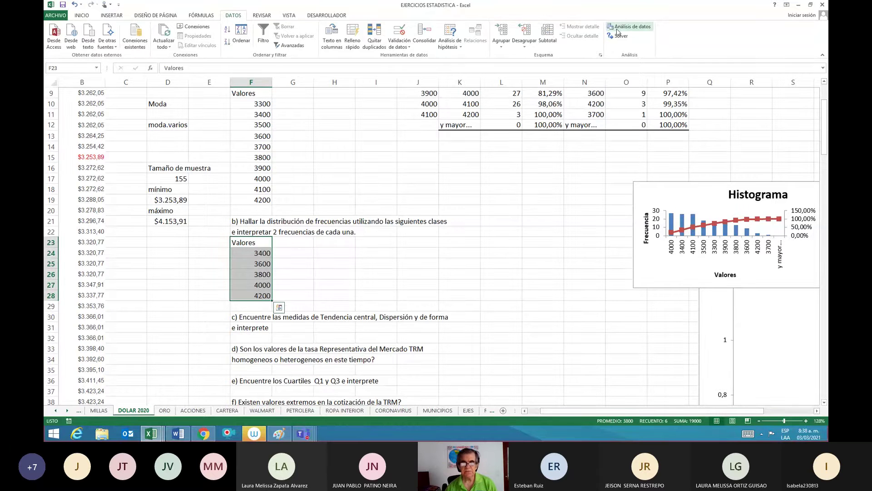
# Start a Histograma data analysis and set its class range to the part b values in F23:F28.
pyautogui.click(617, 29)
pyautogui.click(543, 185)
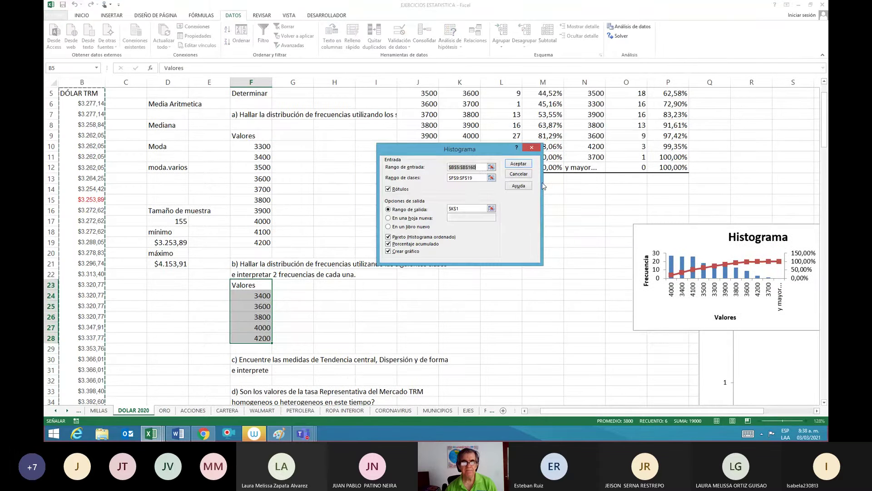
pyautogui.click(491, 177)
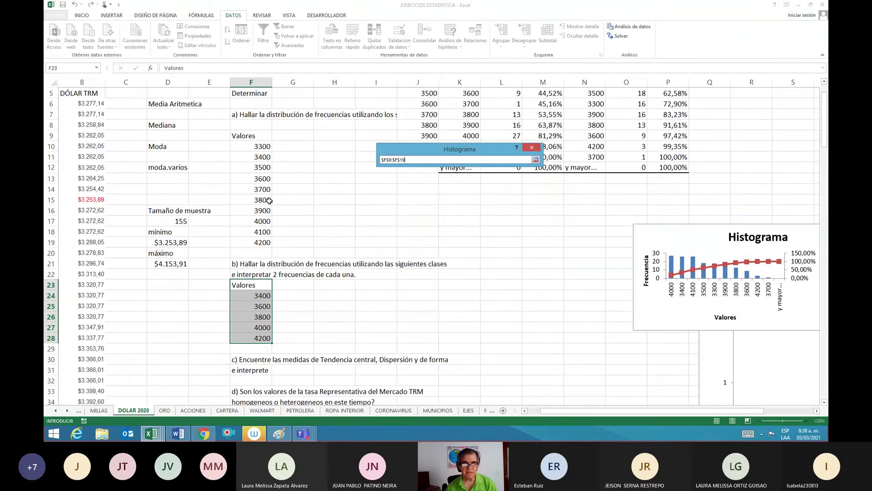
pyautogui.moveTo(230, 285); pyautogui.dragTo(231, 287)
pyautogui.hotkey('shift', 'Down')
pyautogui.hotkey('shift', 'Down')
pyautogui.hotkey('shift', 'Down')
pyautogui.hotkey('shift', 'Down')
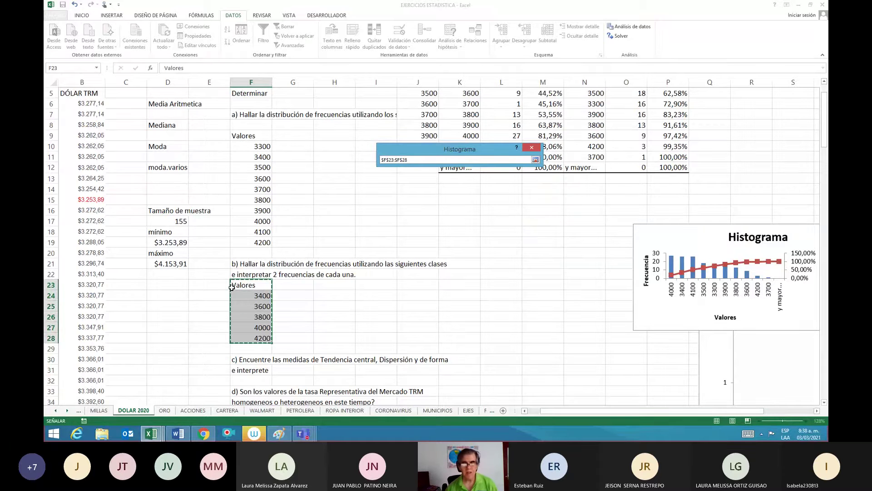
pyautogui.press('Return')
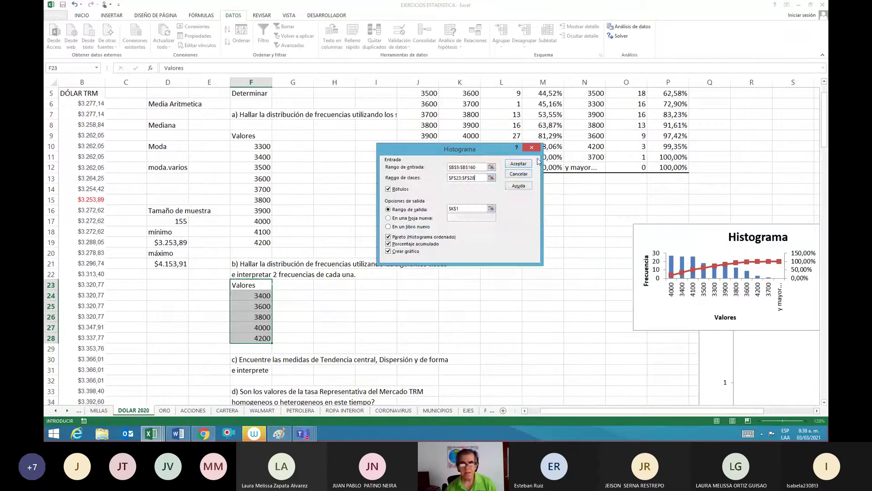
# Set the histogram's output range to K20, turn off Pareto and the chart, and generate the frequency table.
pyautogui.click(468, 208)
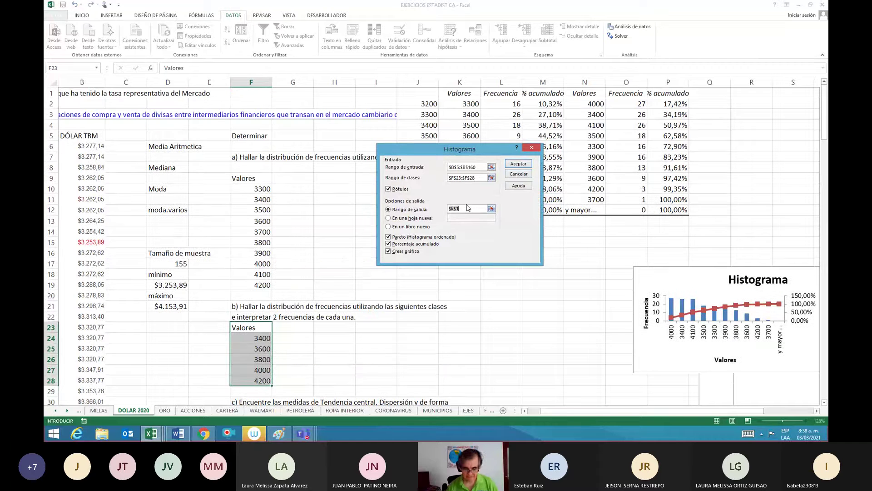
pyautogui.press('BackSpace')
pyautogui.press('BackSpace')
pyautogui.press('BackSpace')
pyautogui.press('BackSpace')
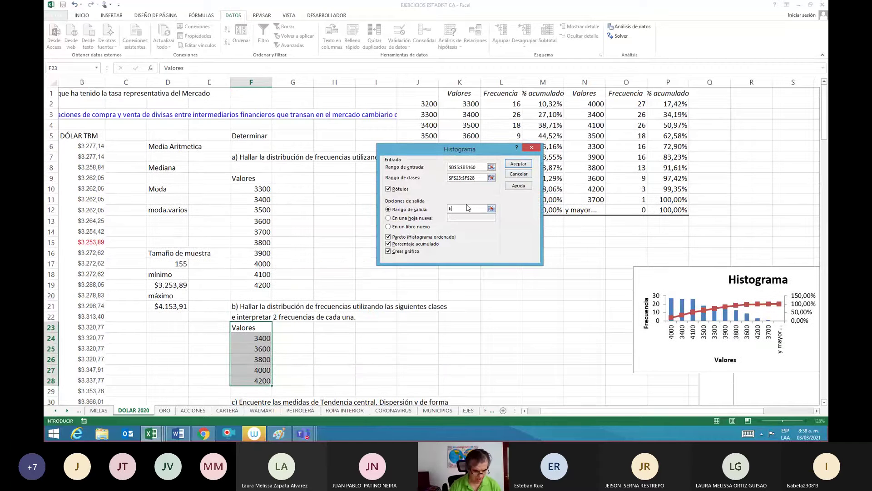
pyautogui.write('k20')
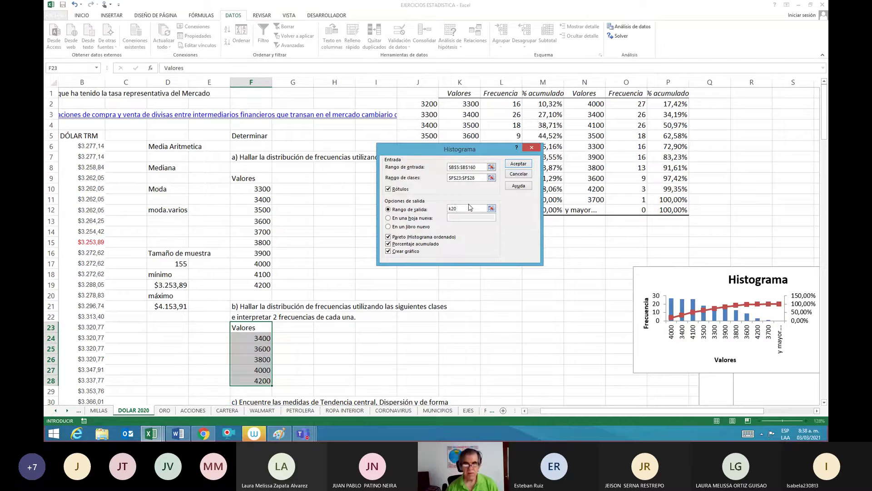
pyautogui.click(389, 237)
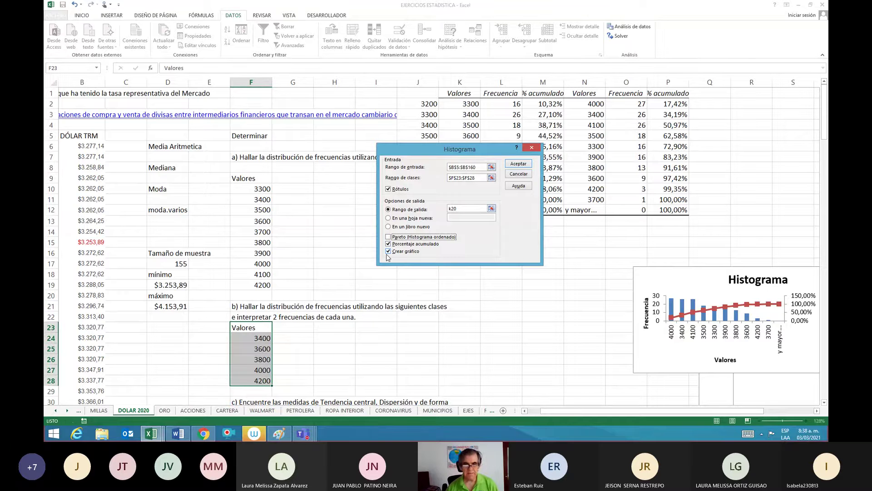
pyautogui.click(388, 251)
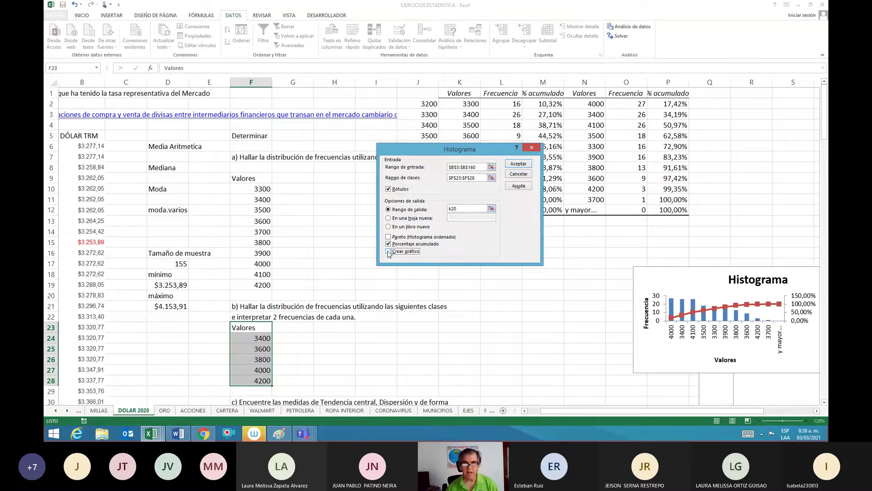
pyautogui.click(517, 164)
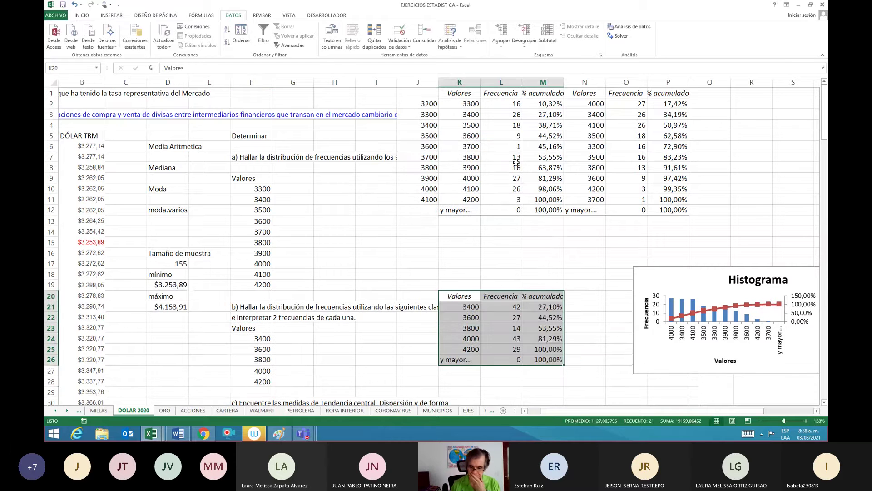
# Review the new part b frequency table row by row, ending on its Valores header in K20.
pyautogui.press('Down')
pyautogui.press('Down')
pyautogui.press('Down')
pyautogui.press('Down')
pyautogui.press('Down')
pyautogui.press('Down')
pyautogui.press('Down')
pyautogui.press('Down')
pyautogui.press('Down')
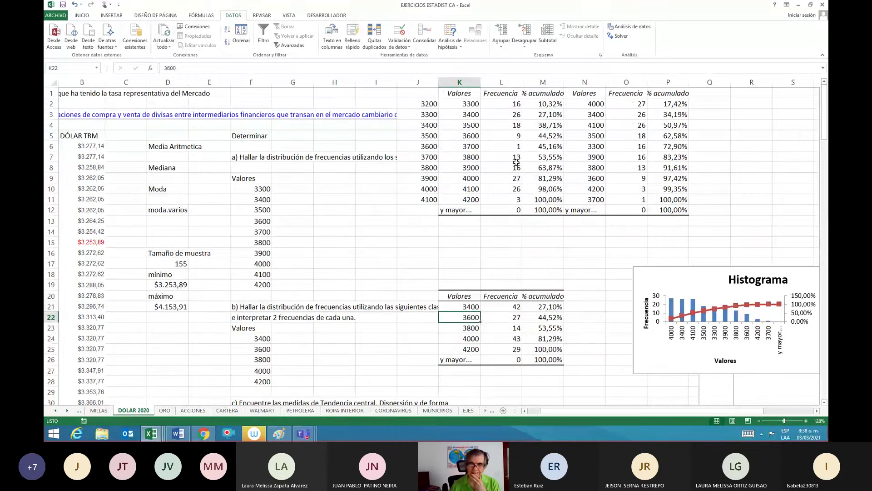
pyautogui.press('Down')
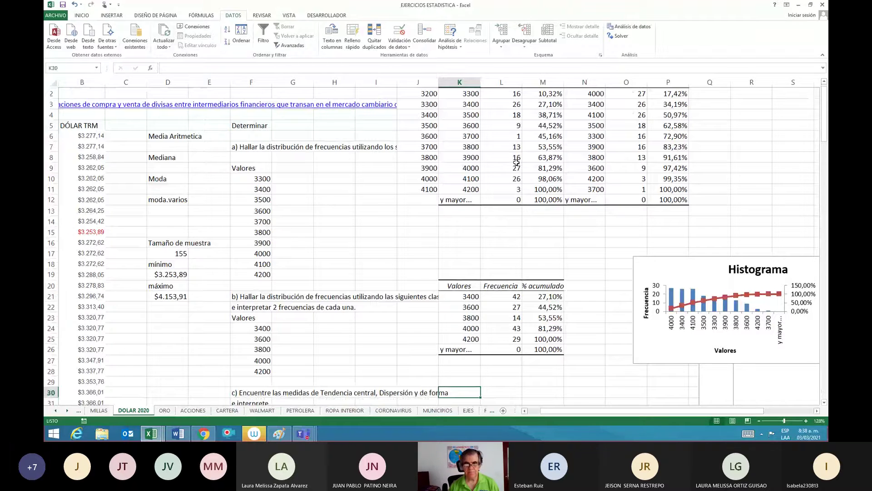
pyautogui.press('Up')
pyautogui.press('Up')
pyautogui.press('Up')
pyautogui.press('Up')
pyautogui.press('Up')
pyautogui.press('Up')
pyautogui.press('Up')
pyautogui.press('Up')
pyautogui.press('Up')
pyautogui.press('Up')
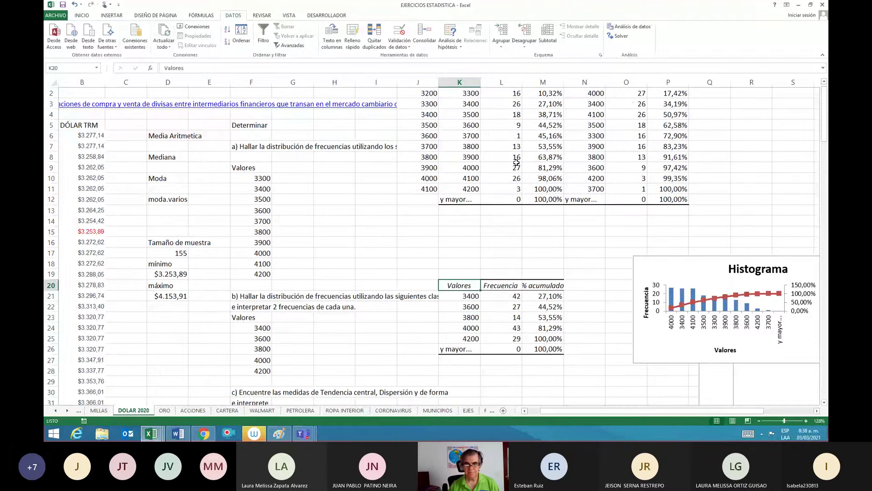
# Select the whole part b frequency table in K20:M26, from the Valores header to the last cumulative percentage.
pyautogui.hotkey('shift', 'Down')
pyautogui.hotkey('shift', 'Down')
pyautogui.hotkey('shift', 'Down')
pyautogui.hotkey('shift', 'Down')
pyautogui.hotkey('shift', 'Down')
pyautogui.hotkey('shift', 'Down')
pyautogui.hotkey('shift', 'Right')
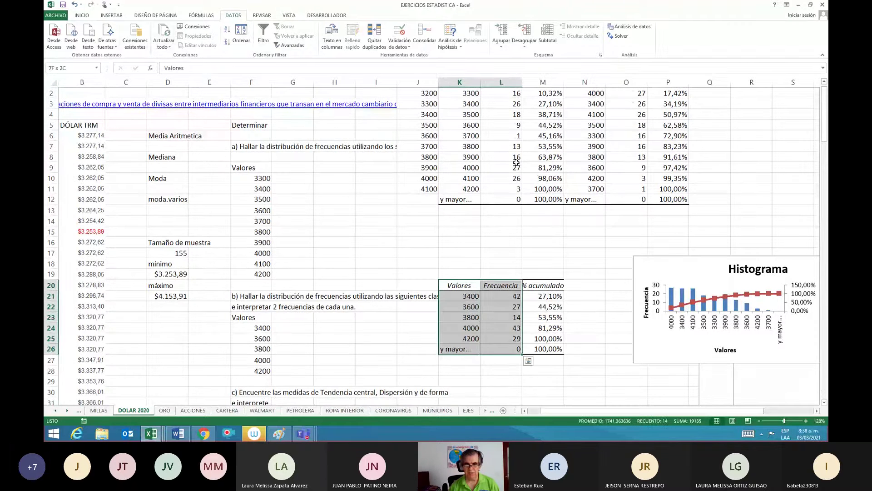
pyautogui.hotkey('shift', 'Right')
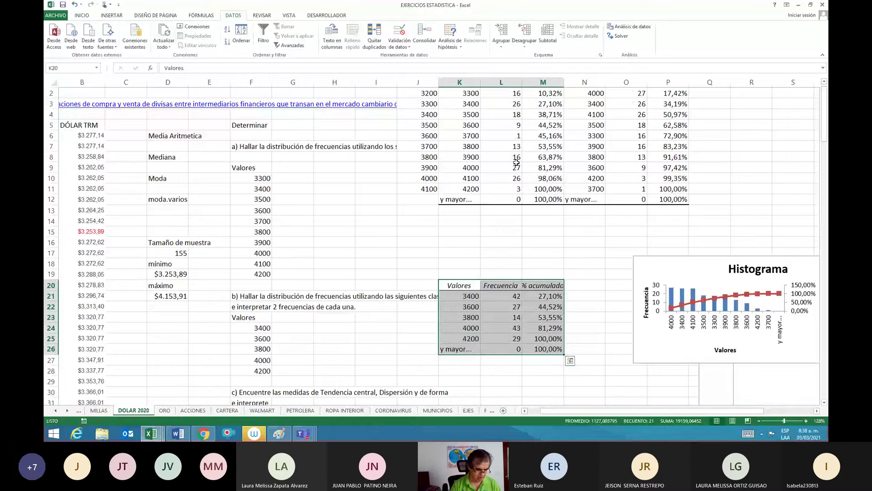
pyautogui.hotkey('ctrl', 'q')
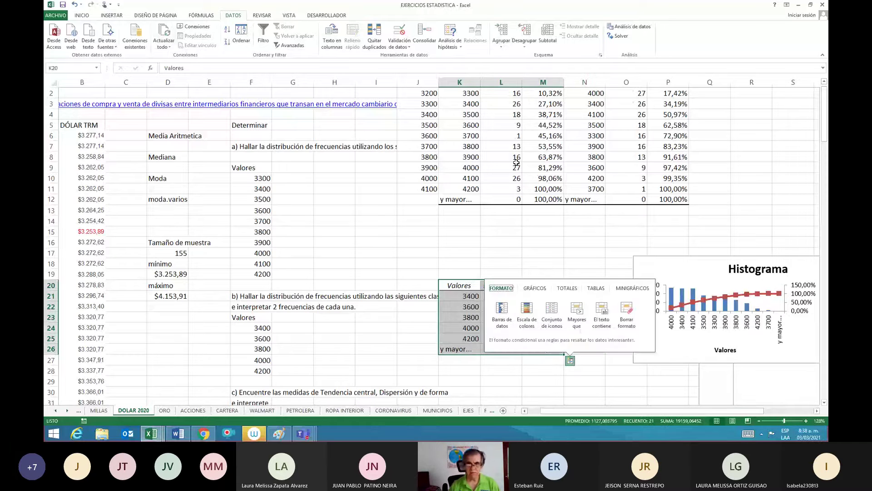
pyautogui.press('Escape')
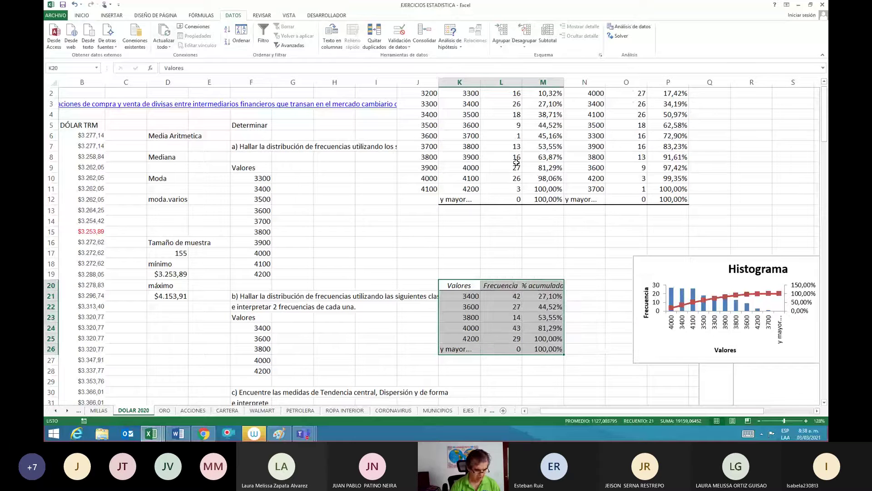
pyautogui.hotkey('ctrl', 'q')
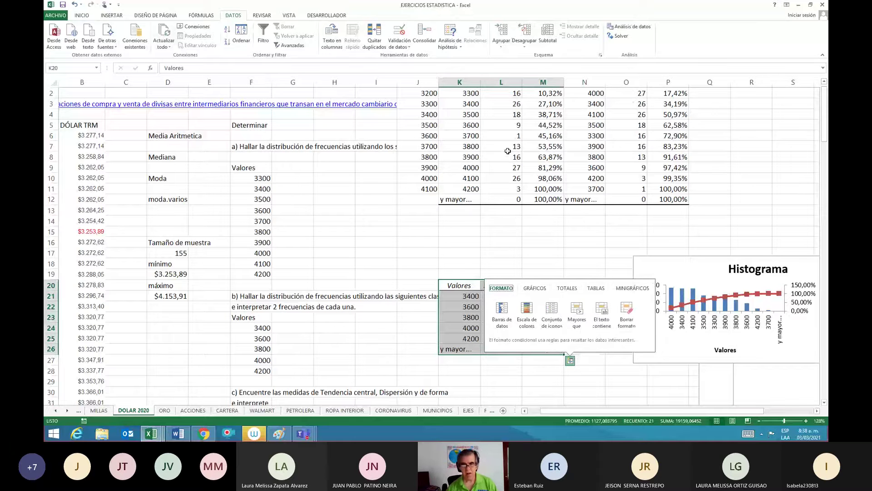
pyautogui.press('Escape')
# Copy the selected table, switch to Paint and paste it into a new blank image, stretched vertically to about 235 pixels tall.
pyautogui.rightClick(495, 298)
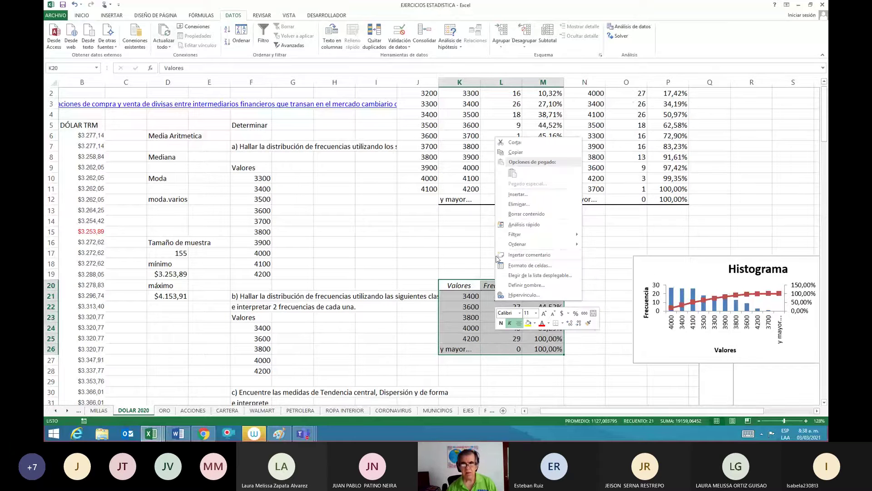
pyautogui.click(516, 152)
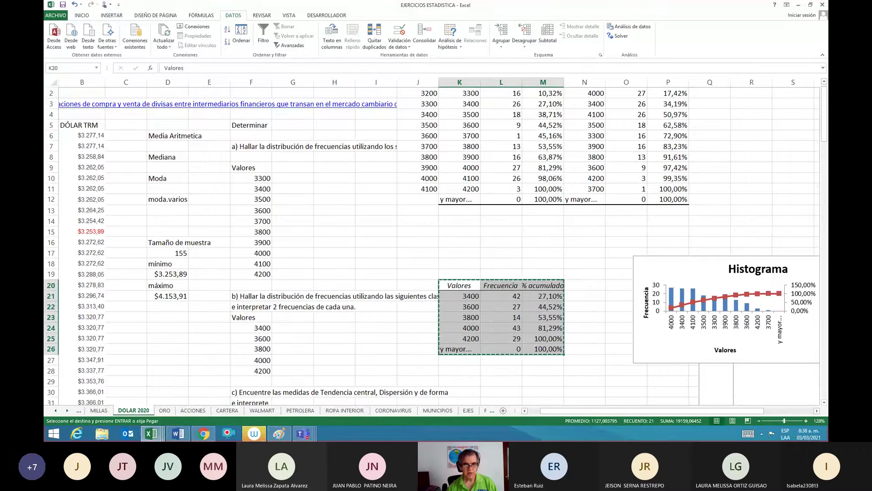
pyautogui.click(280, 434)
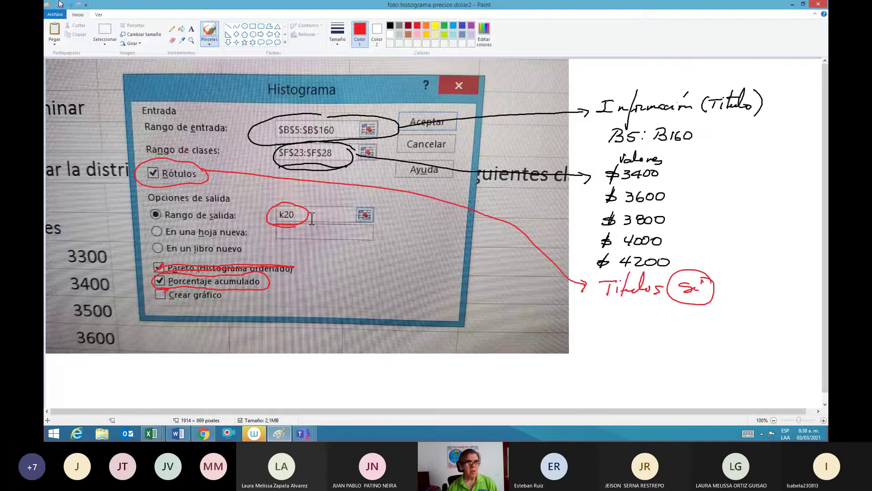
pyautogui.click(55, 15)
pyautogui.click(67, 30)
pyautogui.click(435, 226)
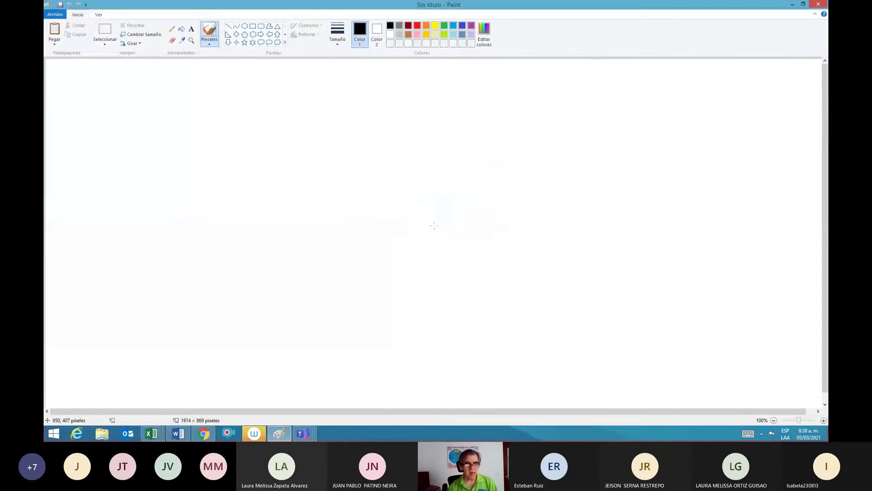
pyautogui.hotkey('ctrl', 'v')
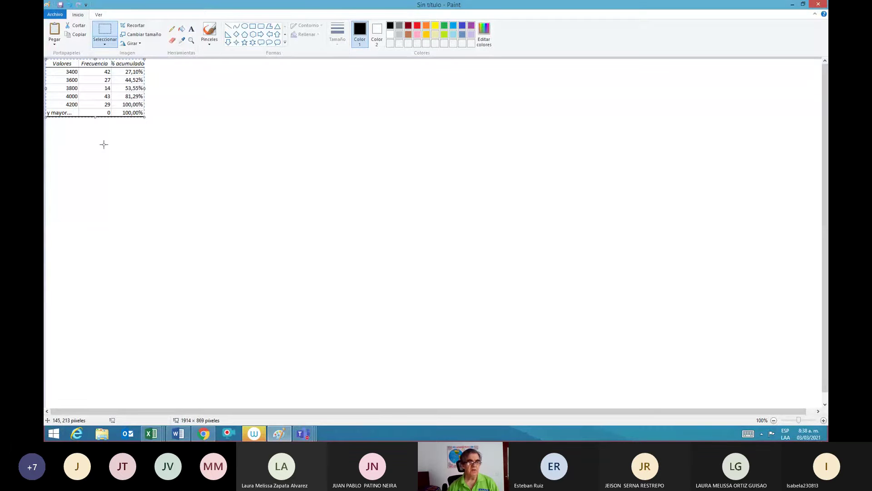
pyautogui.moveTo(94, 118); pyautogui.dragTo(95, 155)
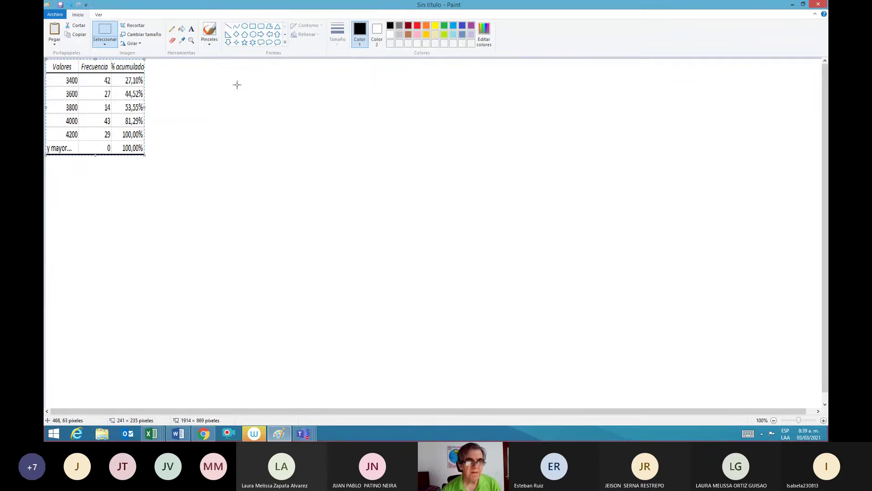
# Handwrite the heading "Intervalo" beside the pasted table with the brush, with the first interval $3200 – $3400 beneath it.
pyautogui.moveTo(241, 86); pyautogui.dragTo(239, 96)
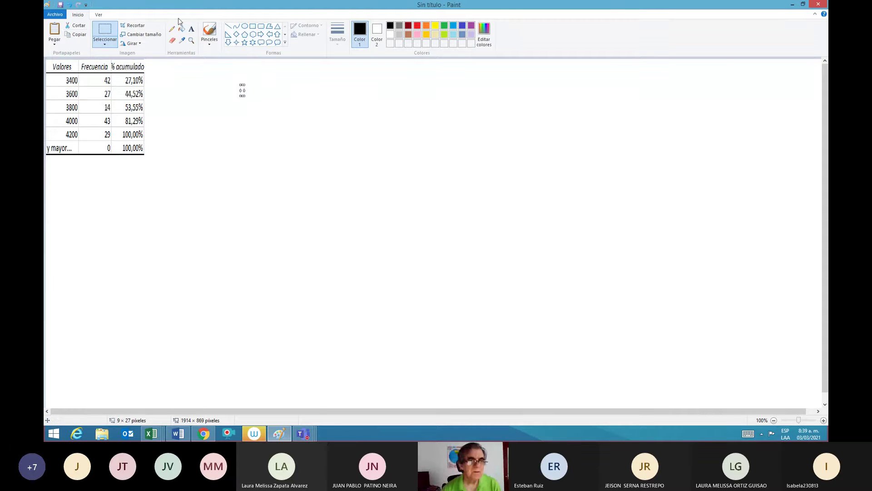
pyautogui.click(210, 32)
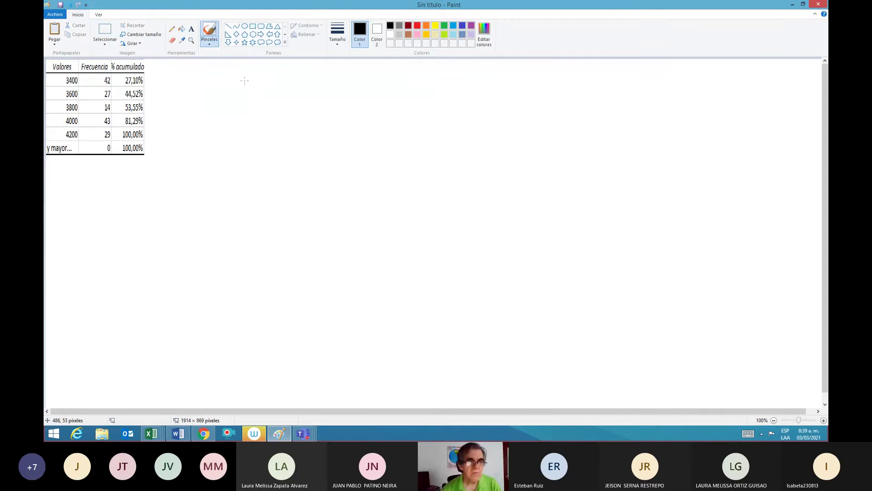
pyautogui.moveTo(244, 76); pyautogui.dragTo(240, 97)
pyautogui.moveTo(232, 99)
pyautogui.mouseDown()
pyautogui.moveTo(248, 97)
pyautogui.moveTo(248, 73)
pyautogui.moveTo(259, 97)
pyautogui.mouseUp()
pyautogui.moveTo(266, 66)
pyautogui.mouseDown()
pyautogui.moveTo(282, 94)
pyautogui.moveTo(299, 68)
pyautogui.moveTo(303, 93)
pyautogui.mouseUp()
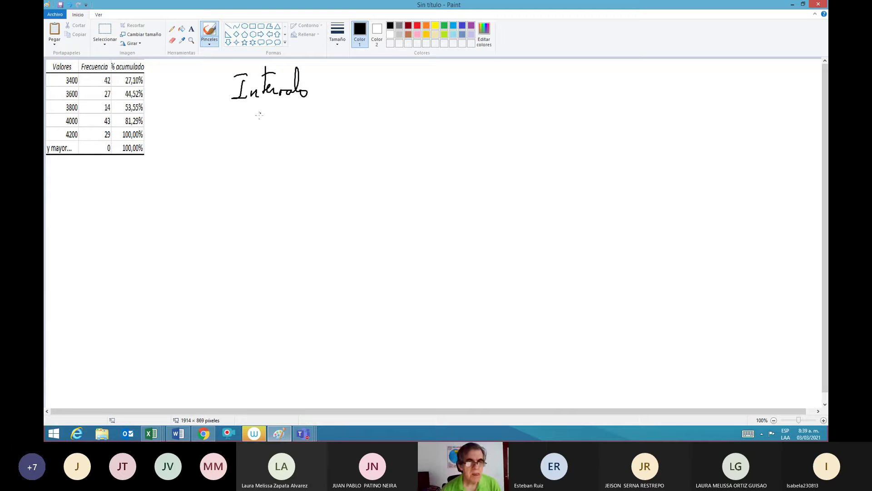
pyautogui.moveTo(242, 110)
pyautogui.mouseDown()
pyautogui.moveTo(242, 131)
pyautogui.moveTo(241, 122)
pyautogui.moveTo(235, 129)
pyautogui.moveTo(271, 127)
pyautogui.moveTo(274, 112)
pyautogui.moveTo(313, 127)
pyautogui.moveTo(310, 119)
pyautogui.moveTo(311, 127)
pyautogui.moveTo(340, 124)
pyautogui.moveTo(362, 112)
pyautogui.mouseUp()
# Handwrite the column heading "fi (Dias)" beside the intervals and enter 42 for the $3200 – $3400 row.
pyautogui.moveTo(427, 69); pyautogui.dragTo(421, 103)
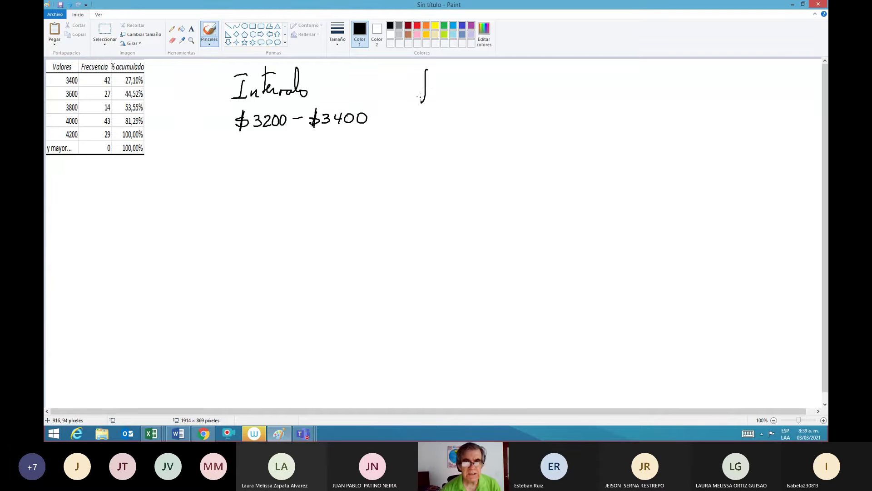
pyautogui.moveTo(451, 73)
pyautogui.mouseDown()
pyautogui.moveTo(446, 90)
pyautogui.moveTo(479, 81)
pyautogui.moveTo(474, 87)
pyautogui.mouseUp()
pyautogui.moveTo(485, 65); pyautogui.dragTo(487, 93)
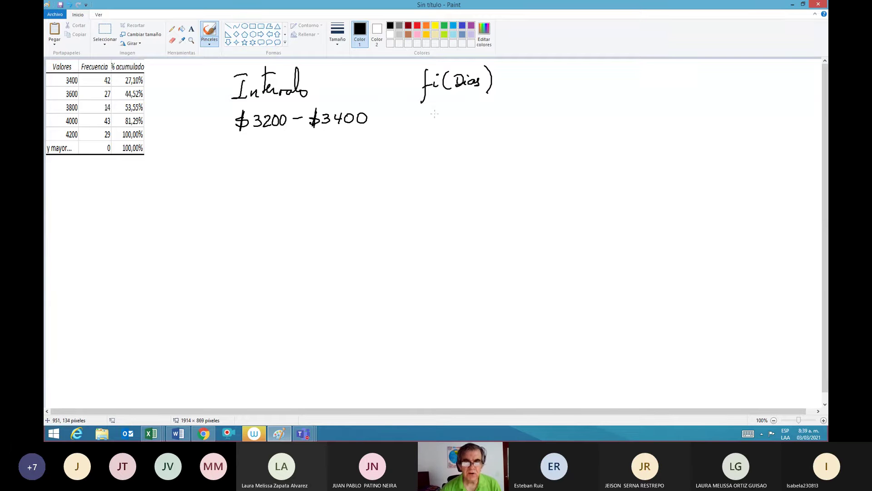
pyautogui.moveTo(440, 111)
pyautogui.mouseDown()
pyautogui.moveTo(443, 127)
pyautogui.moveTo(456, 113)
pyautogui.moveTo(456, 121)
pyautogui.mouseUp()
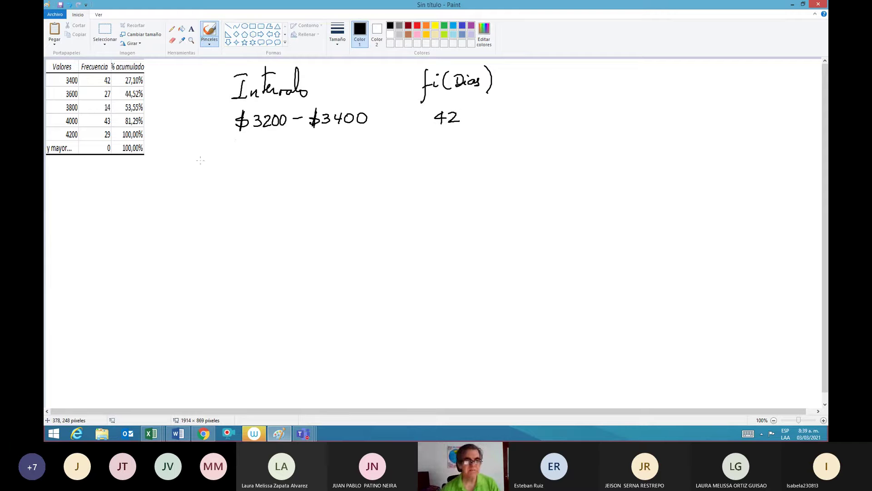
# Handwrite the interval $3400 – $3600, circle the 3600 row's frequency in the pasted table, and write 27 in the fi column.
pyautogui.moveTo(238, 140)
pyautogui.mouseDown()
pyautogui.moveTo(230, 154)
pyautogui.moveTo(286, 142)
pyautogui.moveTo(331, 150)
pyautogui.moveTo(364, 139)
pyautogui.mouseUp()
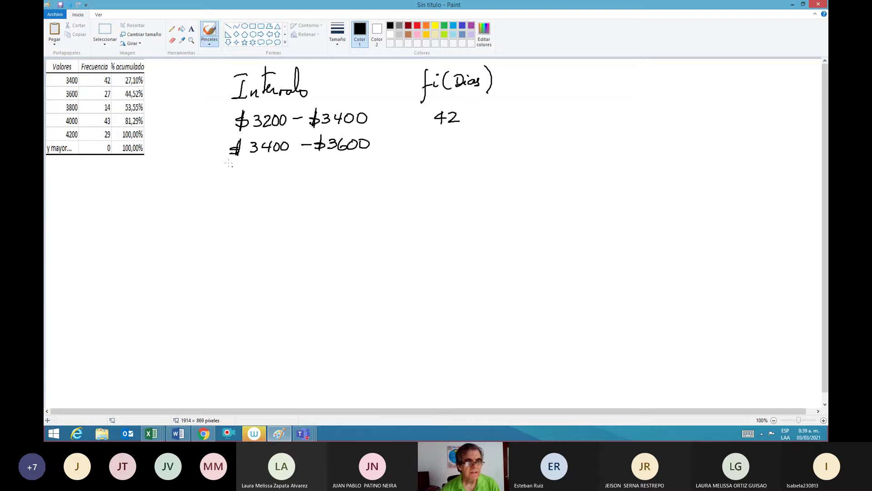
pyautogui.moveTo(113, 89)
pyautogui.mouseDown()
pyautogui.moveTo(96, 96)
pyautogui.moveTo(117, 96)
pyautogui.moveTo(112, 87)
pyautogui.mouseUp()
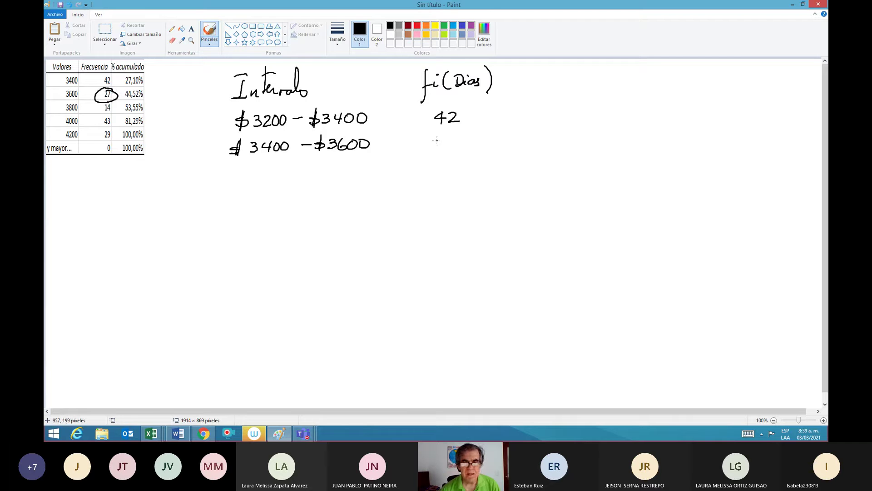
pyautogui.moveTo(437, 140); pyautogui.dragTo(455, 148)
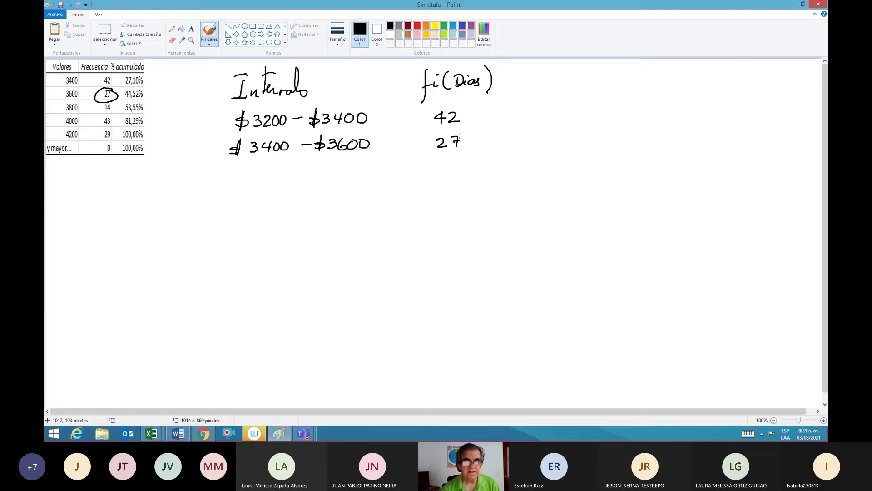
# Handwrite the third row, interval $3600 – $3800, with a frequency of 14.
pyautogui.moveTo(238, 163)
pyautogui.mouseDown()
pyautogui.moveTo(233, 188)
pyautogui.moveTo(285, 170)
pyautogui.mouseUp()
pyautogui.moveTo(298, 173)
pyautogui.mouseDown()
pyautogui.moveTo(318, 182)
pyautogui.moveTo(364, 170)
pyautogui.mouseUp()
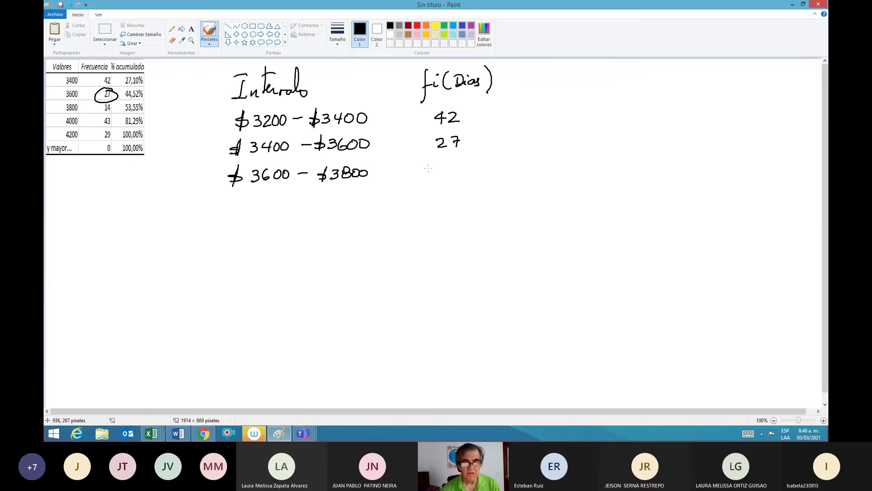
pyautogui.moveTo(441, 163)
pyautogui.mouseDown()
pyautogui.moveTo(439, 175)
pyautogui.moveTo(454, 169)
pyautogui.mouseUp()
pyautogui.moveTo(453, 160); pyautogui.dragTo(450, 176)
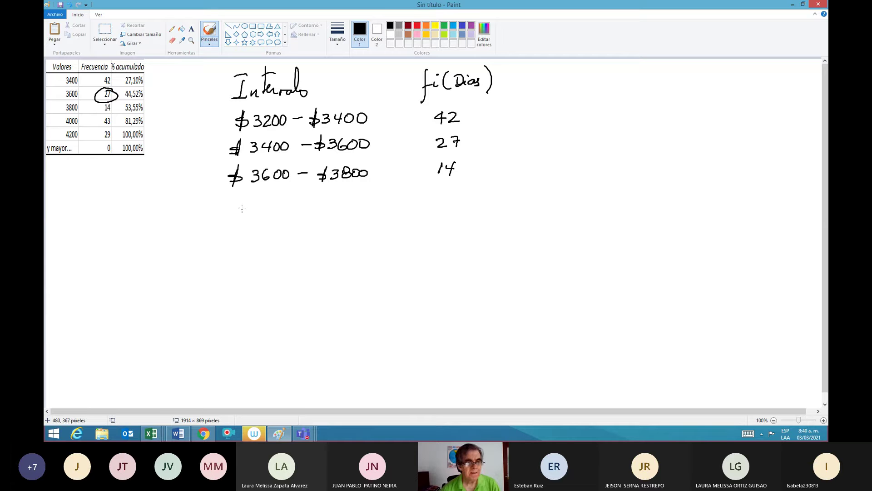
# Handwrite the last two rows: interval $3800 – 4000 with frequency 43, and $4000 – 4200 with frequency 29.
pyautogui.moveTo(237, 195)
pyautogui.mouseDown()
pyautogui.moveTo(230, 214)
pyautogui.moveTo(259, 200)
pyautogui.moveTo(367, 201)
pyautogui.mouseUp()
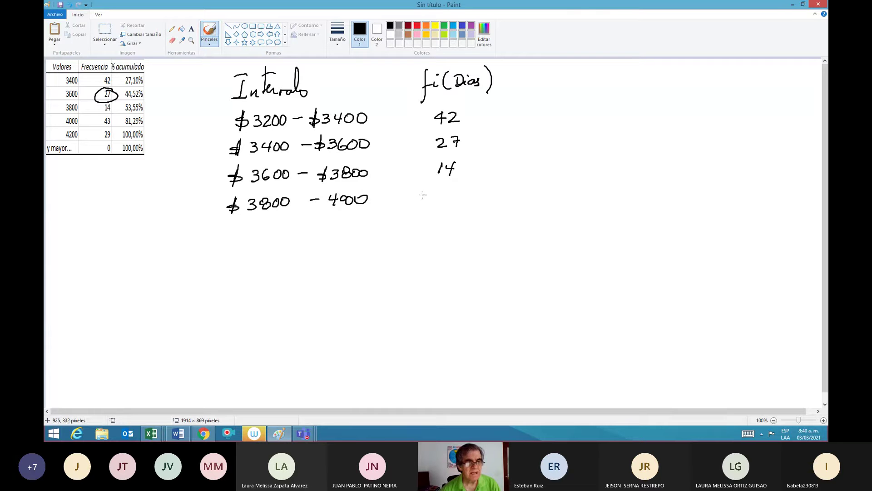
pyautogui.moveTo(434, 188)
pyautogui.mouseDown()
pyautogui.moveTo(436, 203)
pyautogui.moveTo(447, 194)
pyautogui.moveTo(441, 202)
pyautogui.mouseUp()
pyautogui.moveTo(233, 228)
pyautogui.mouseDown()
pyautogui.moveTo(232, 245)
pyautogui.moveTo(225, 242)
pyautogui.moveTo(256, 230)
pyautogui.moveTo(340, 237)
pyautogui.mouseUp()
pyautogui.moveTo(344, 227)
pyautogui.mouseDown()
pyautogui.moveTo(357, 235)
pyautogui.moveTo(357, 227)
pyautogui.mouseUp()
pyautogui.moveTo(367, 225); pyautogui.dragTo(367, 225)
pyautogui.moveTo(431, 223); pyautogui.dragTo(447, 231)
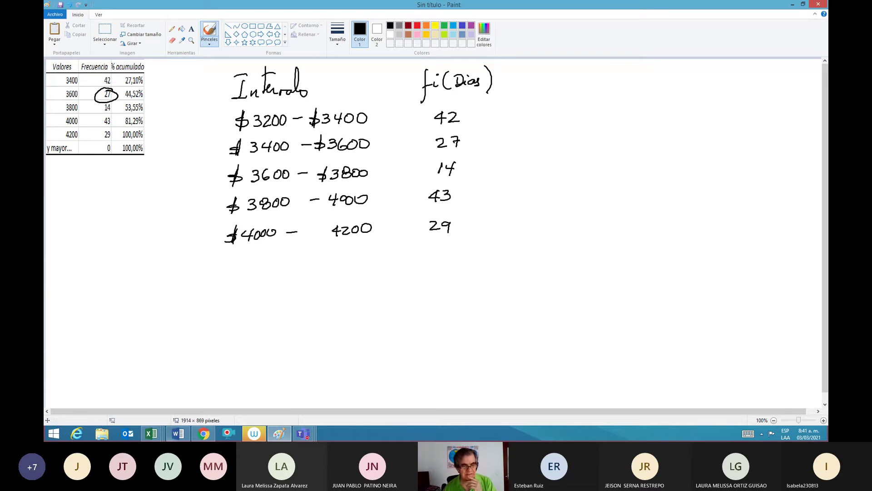
# Switch to the Excel workbook MEDIDAS ESTADISTICAS EN INTERVALOS, open its 5 INTERV sheet, and enlarge the view to 150%.
pyautogui.moveTo(154, 436)
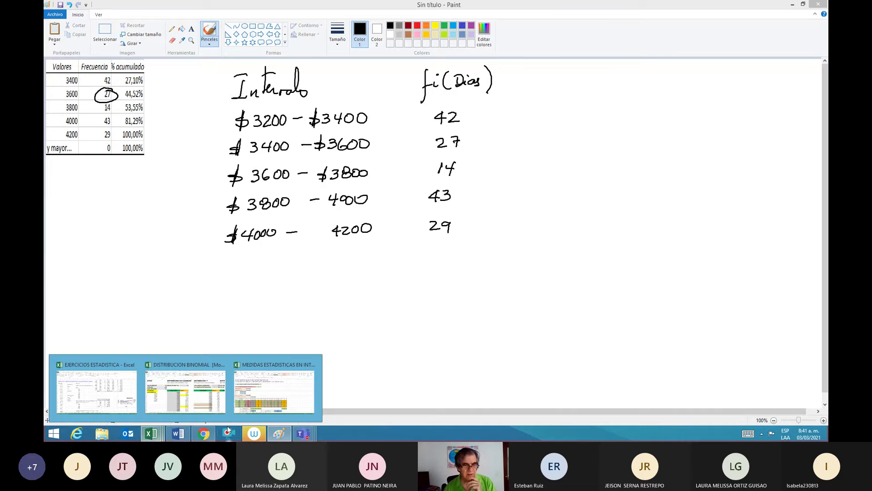
pyautogui.click(252, 404)
pyautogui.click(132, 411)
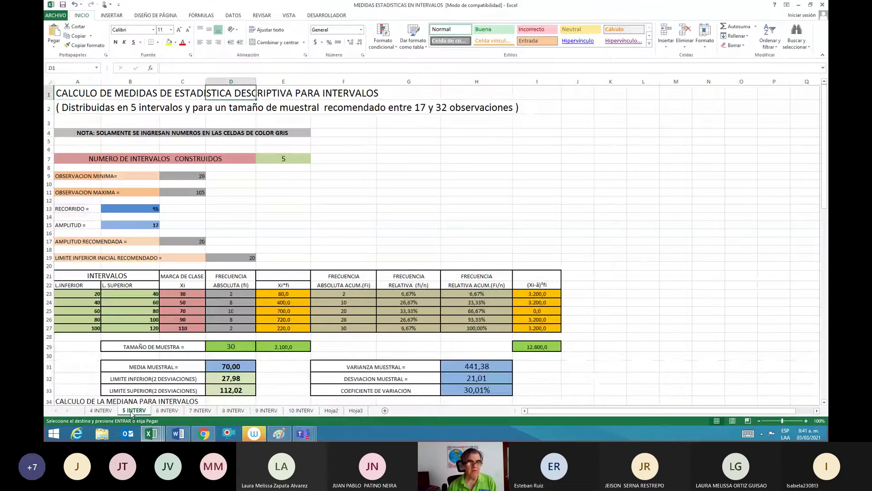
pyautogui.click(806, 421)
pyautogui.click(806, 420)
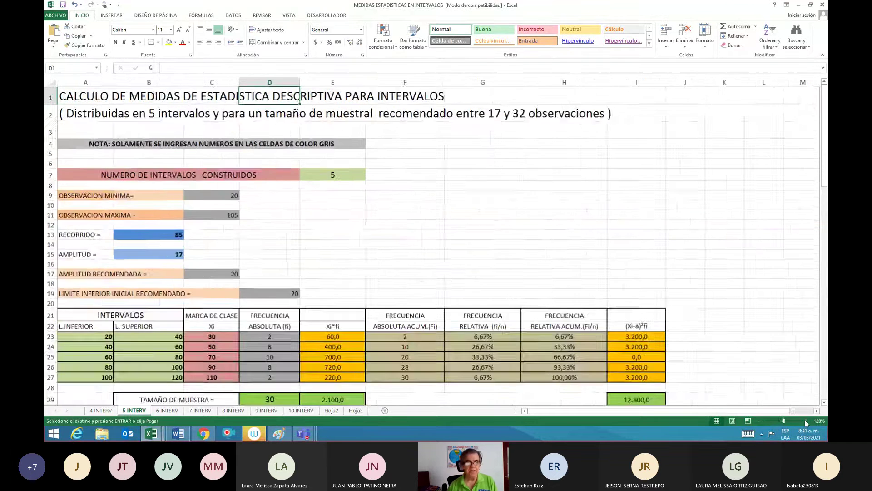
pyautogui.click(806, 421)
pyautogui.click(806, 420)
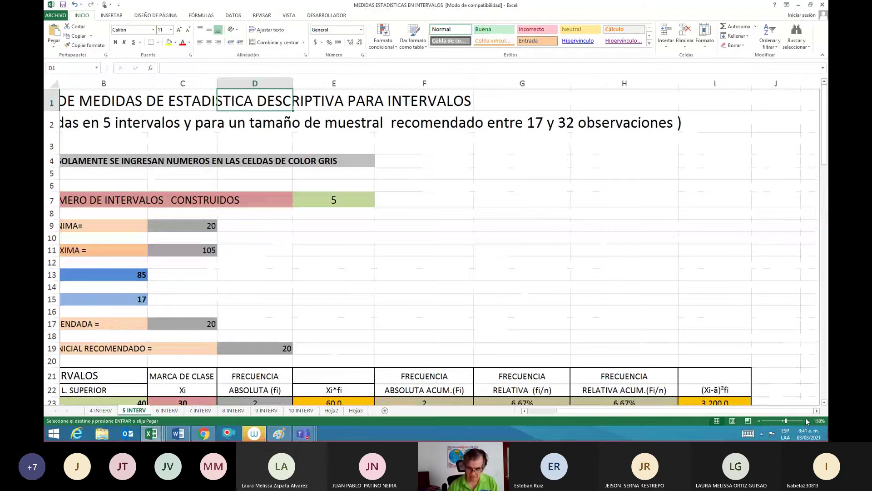
# Set the OBSERVACION MINIMA value in C9 to 3253 and move on to the OBSERVACION MAXIMA cell C11.
pyautogui.press('Left')
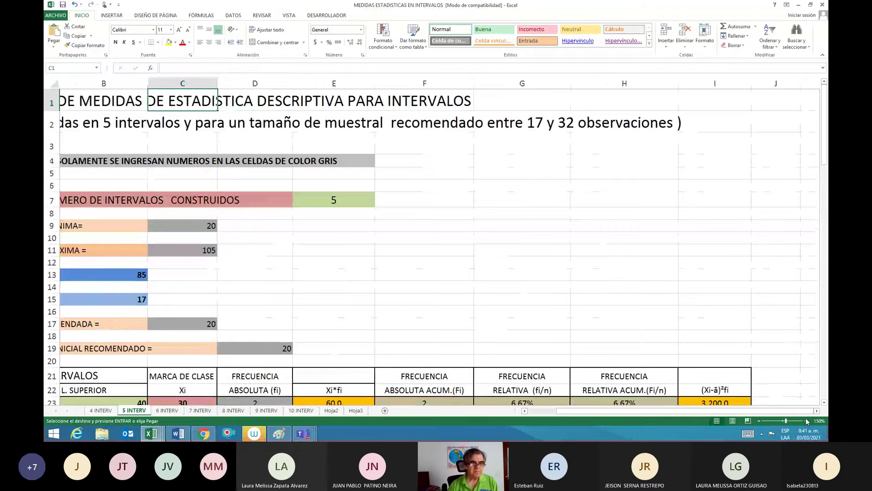
pyautogui.press('Left')
pyautogui.press('Left')
pyautogui.press('Down')
pyautogui.press('Down')
pyautogui.press('Down')
pyautogui.press('Down')
pyautogui.press('Down')
pyautogui.press('Down')
pyautogui.press('Down')
pyautogui.press('Down')
pyautogui.press('Down')
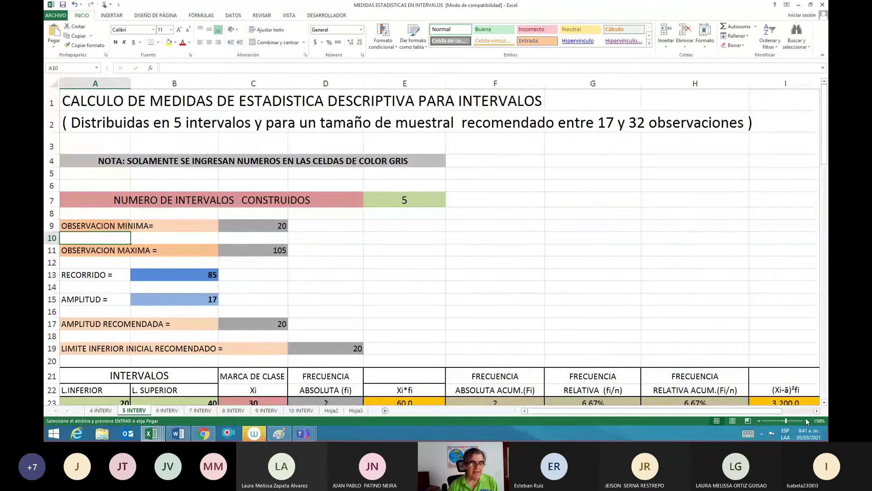
pyautogui.press('Up')
pyautogui.press('Right')
pyautogui.press('Right')
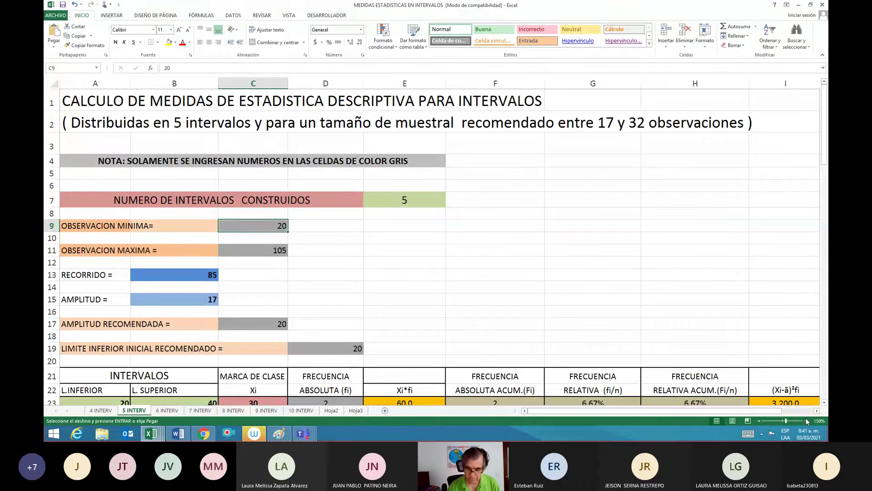
pyautogui.write('3')
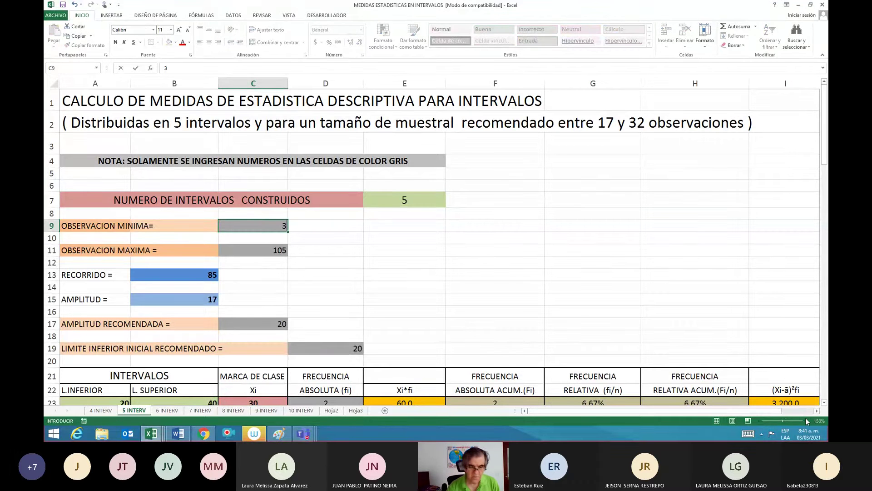
pyautogui.press('BackSpace')
pyautogui.write('325')
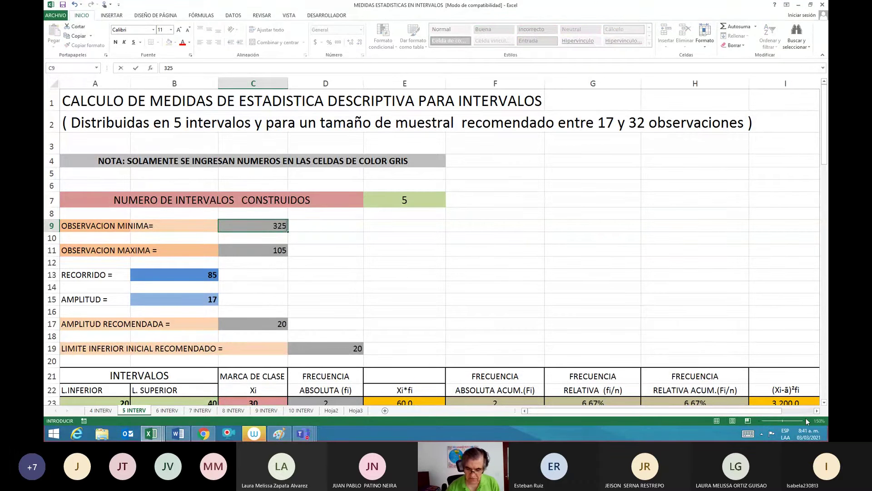
pyautogui.write('3')
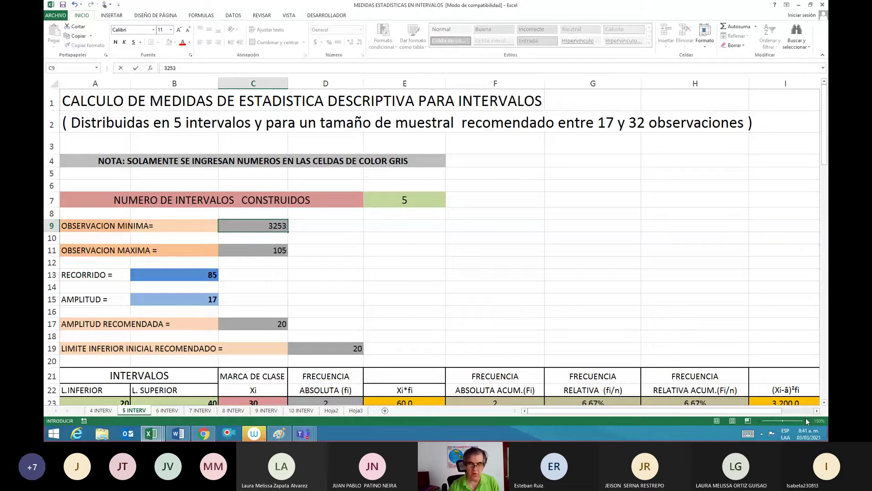
pyautogui.press('Return')
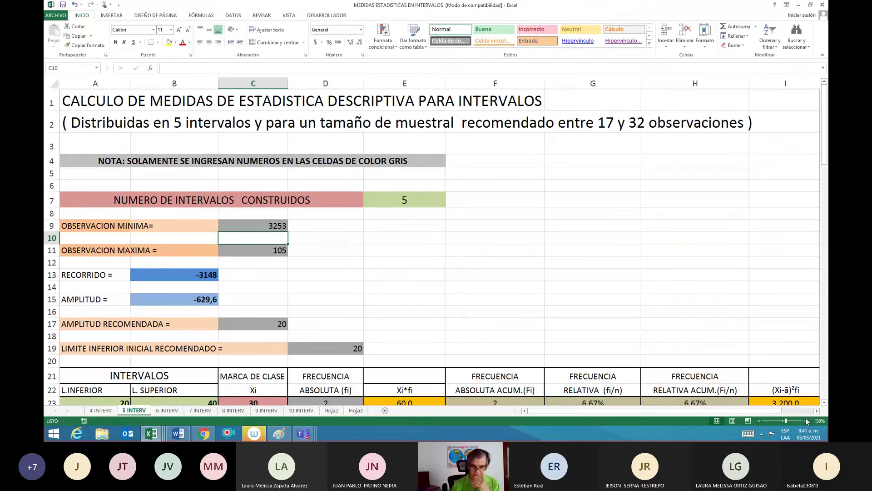
pyautogui.press('Return')
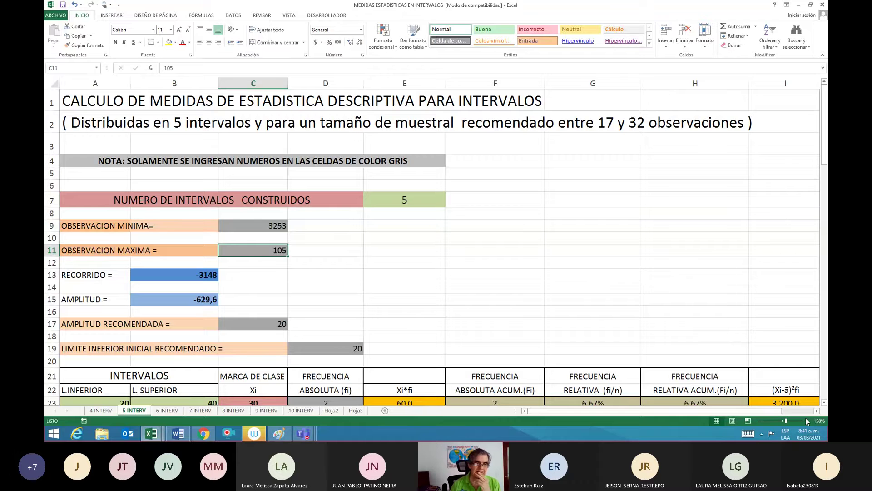
# Set the maximum observation (OBSERVACION MAXIMA) in C11 to 4153.
pyautogui.write('4153')
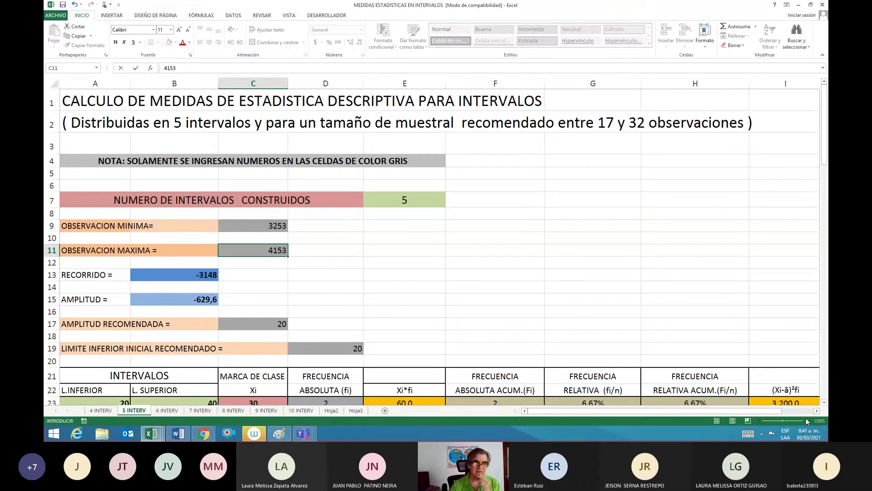
pyautogui.press('Return')
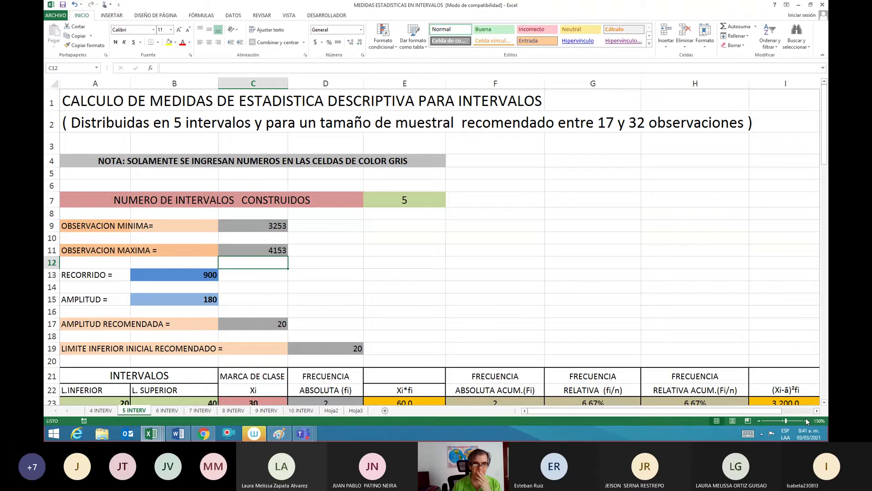
pyautogui.press('Return')
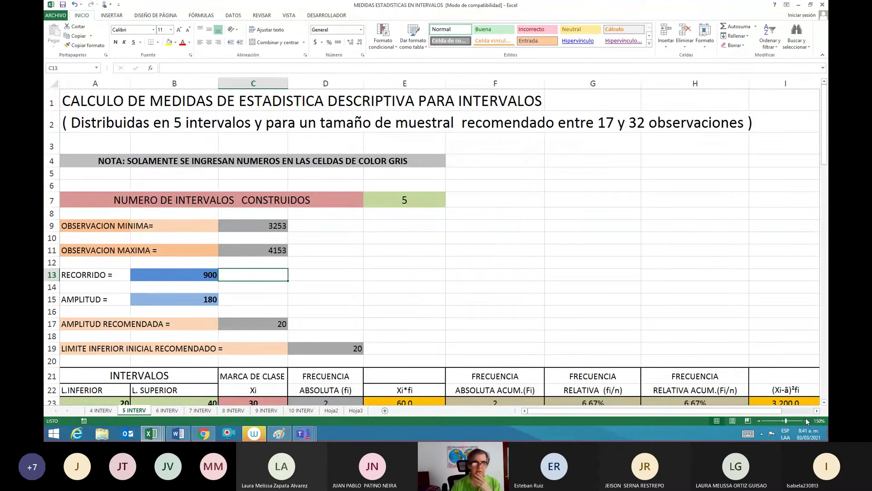
# Enter in D13 the note "$900 Es la diferencia entre el día de mayor cotización del Dólar y el día de menor cotización del dólar".
pyautogui.press('Right')
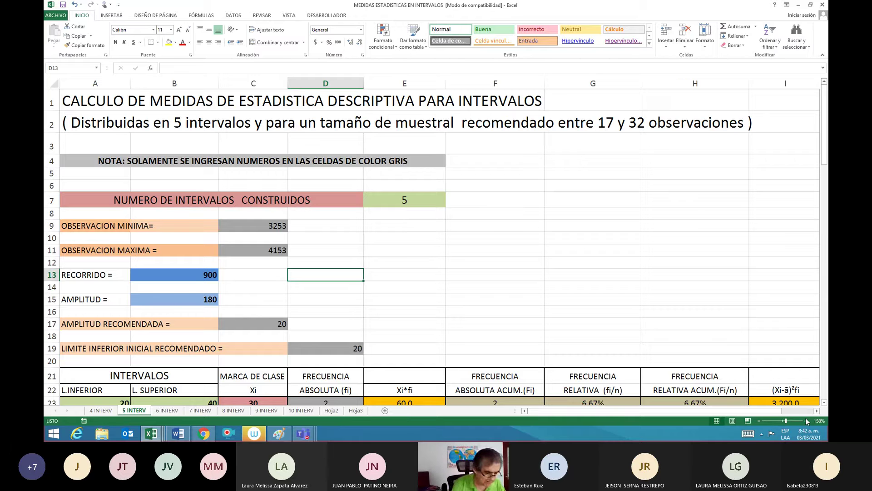
pyautogui.write('$900')
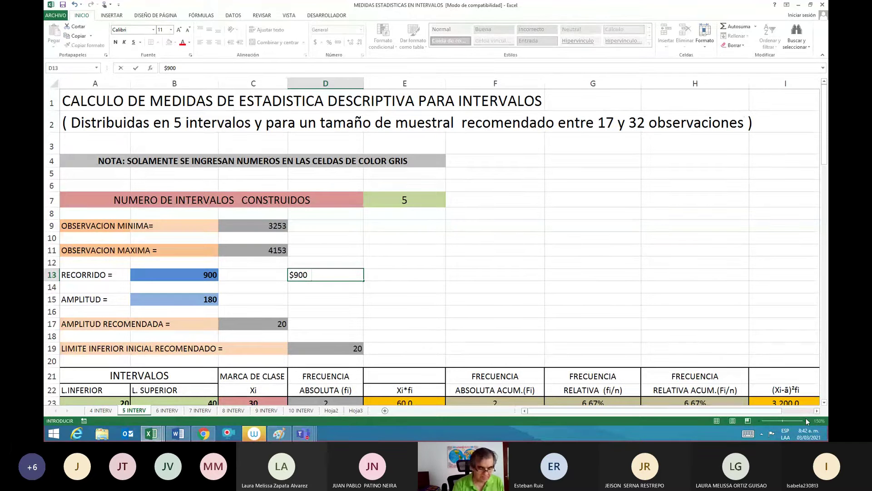
pyautogui.write('Es')
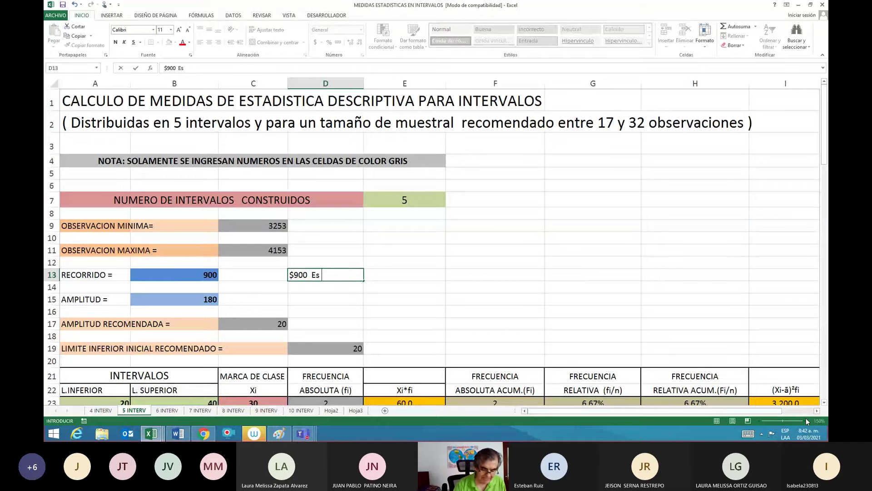
pyautogui.write(' la dife')
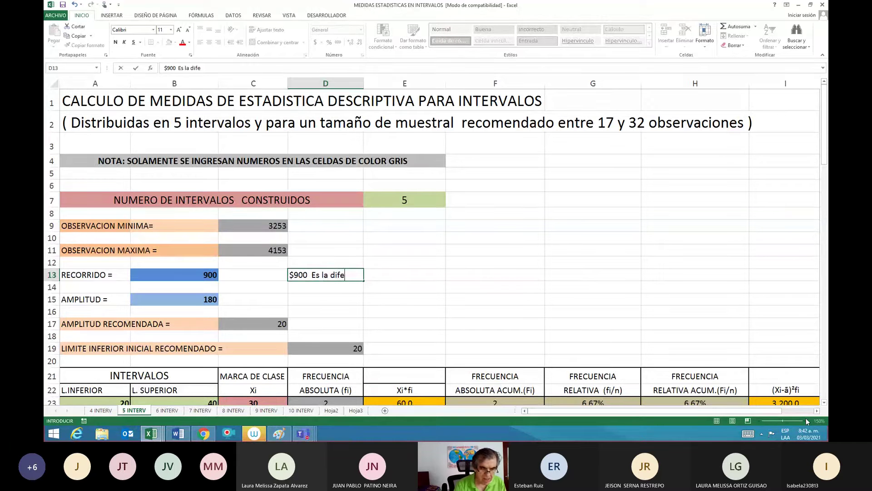
pyautogui.write('renc')
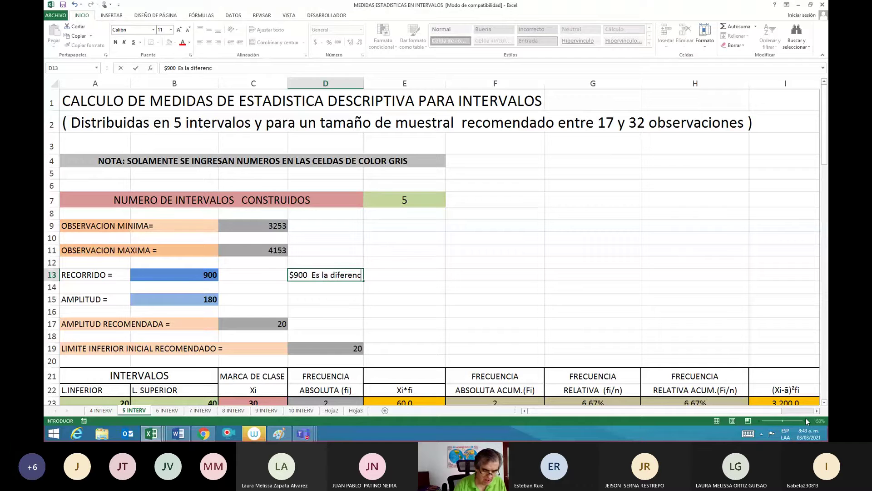
pyautogui.write('ia entr')
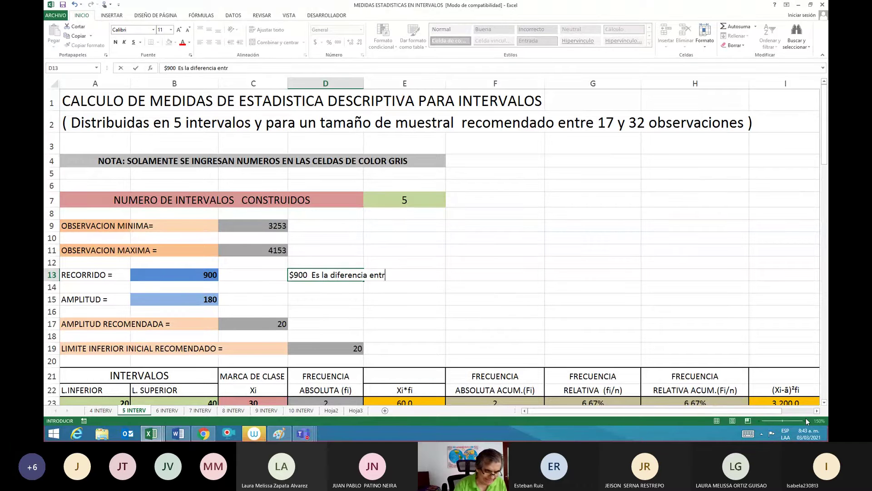
pyautogui.write('e el d')
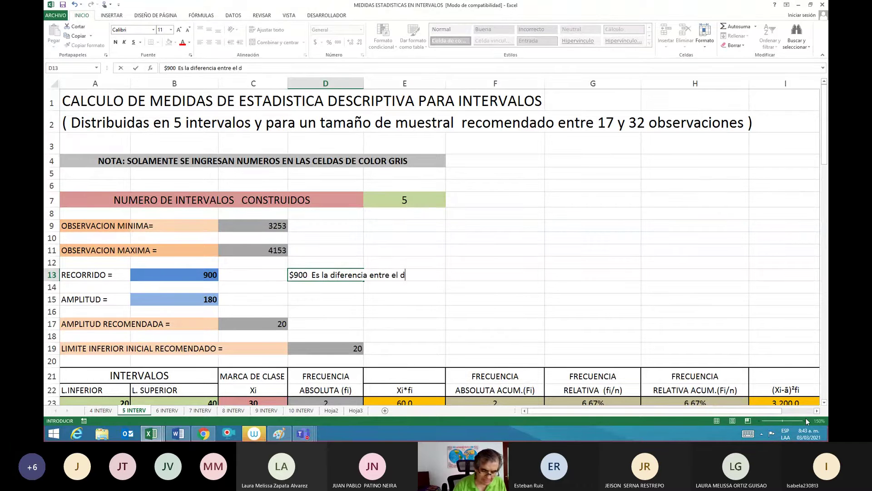
pyautogui.write('ía de ')
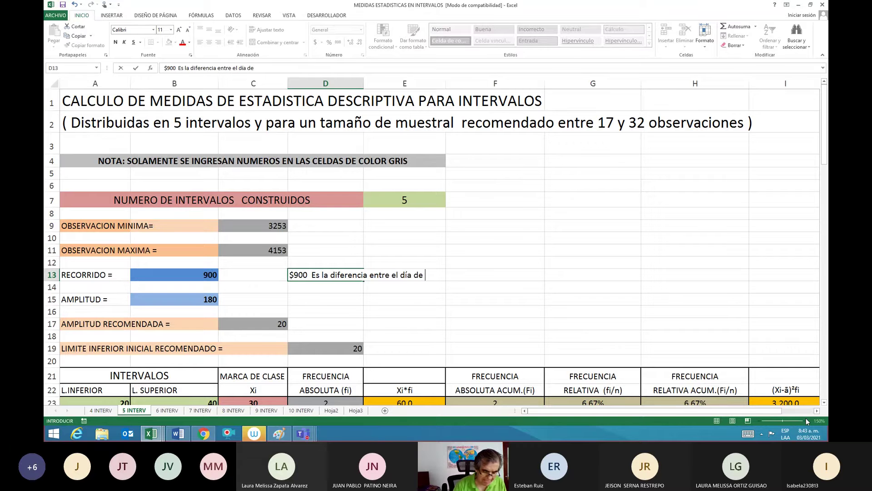
pyautogui.write('mayor c')
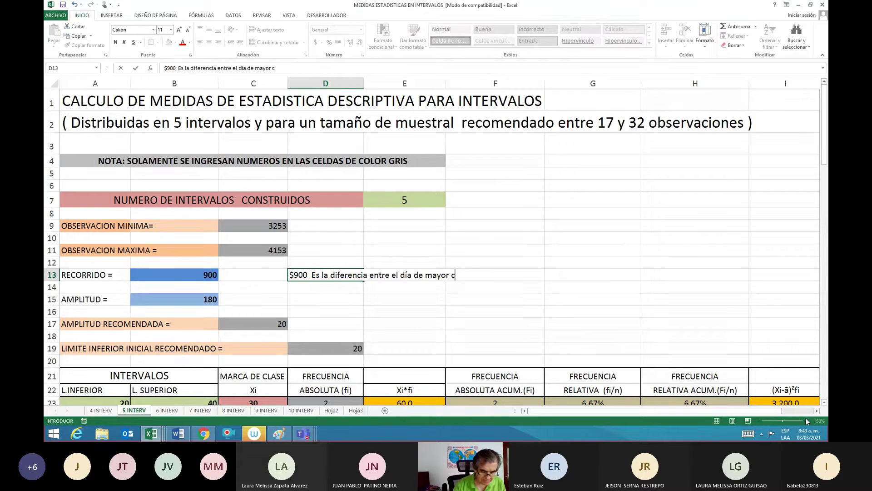
pyautogui.write('otizac')
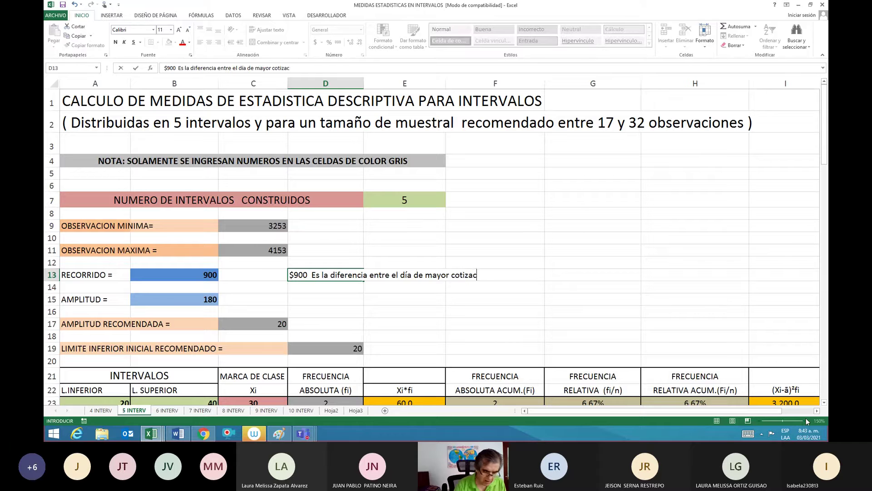
pyautogui.write('ión d')
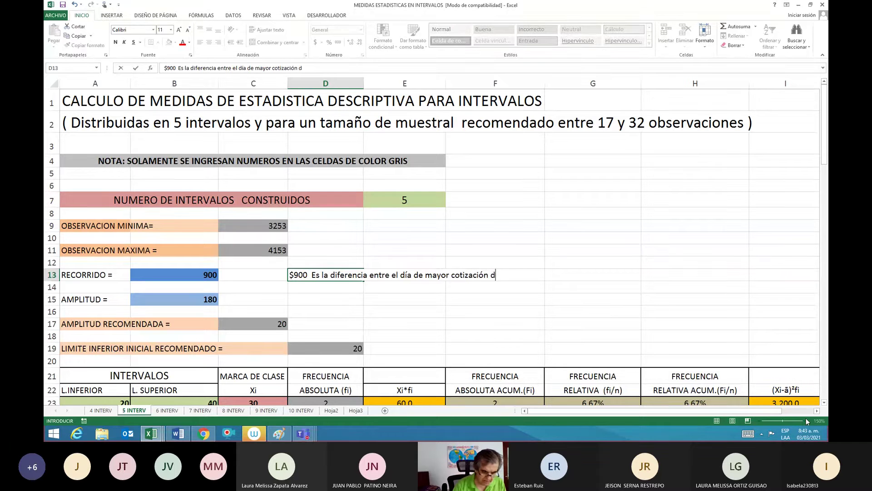
pyautogui.write('el Dólar')
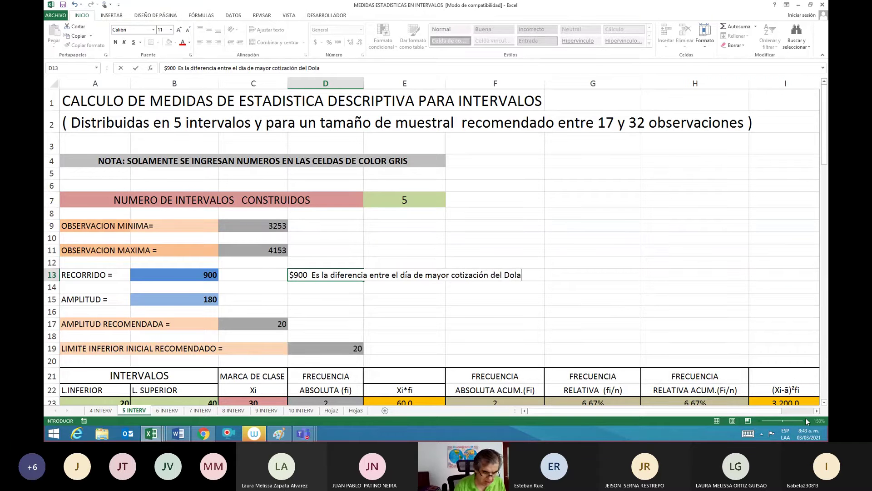
pyautogui.press('BackSpace')
pyautogui.press('BackSpace')
pyautogui.press('BackSpace')
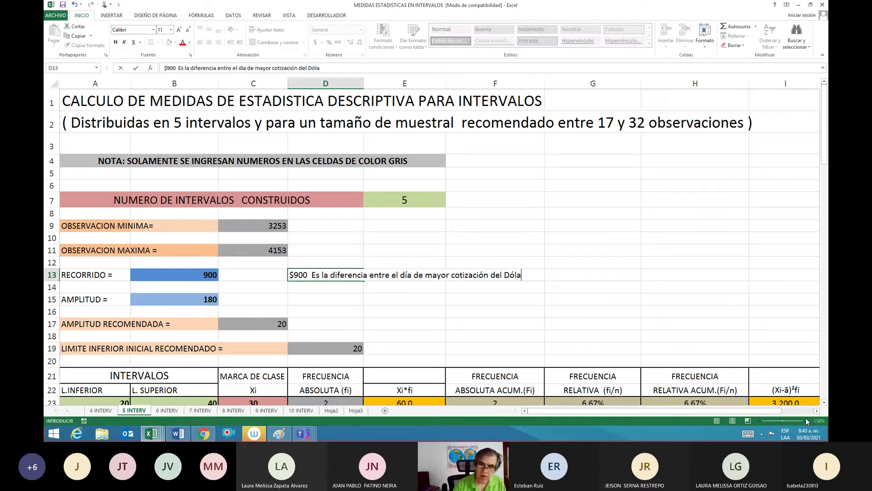
pyautogui.write('a')
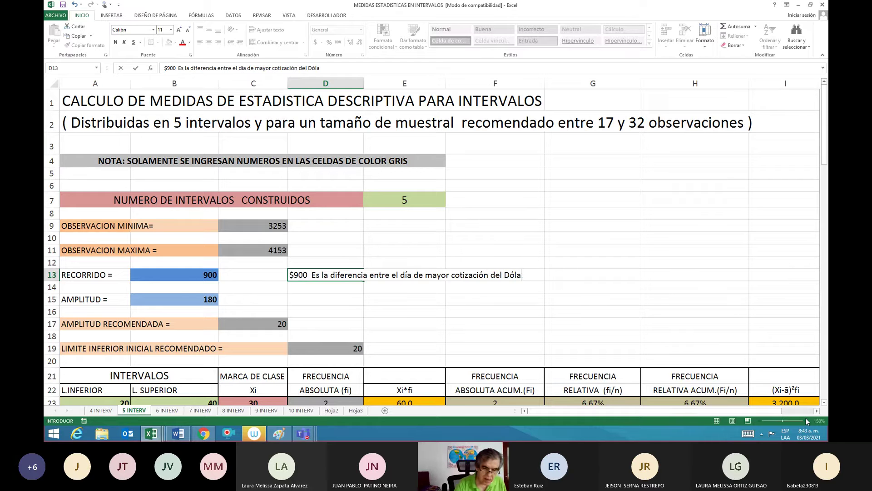
pyautogui.write('r y el')
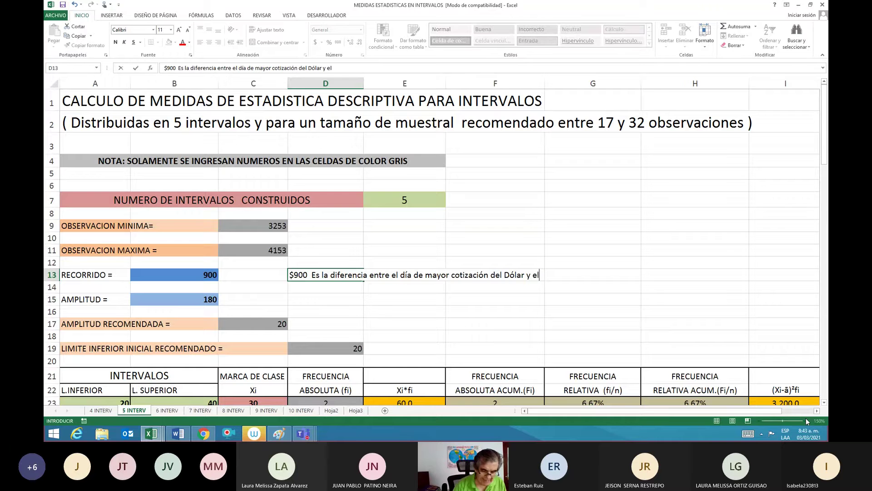
pyautogui.write(' día de d')
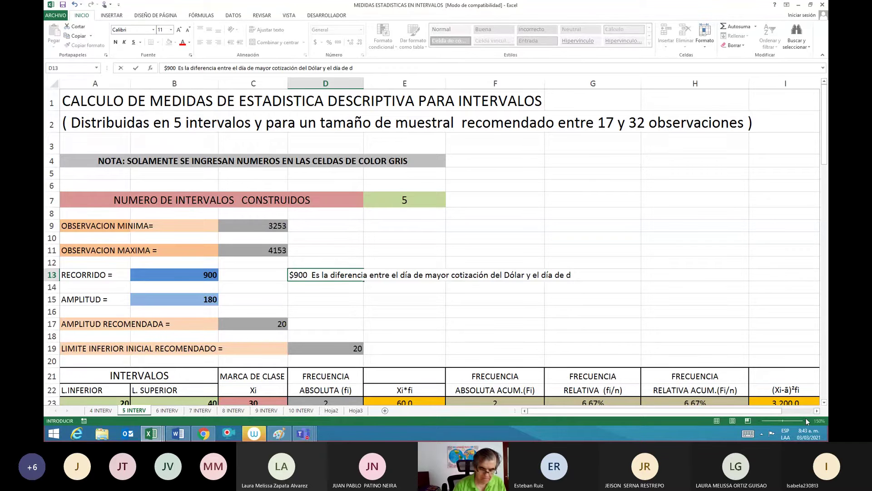
pyautogui.press('BackSpace')
pyautogui.write('meno')
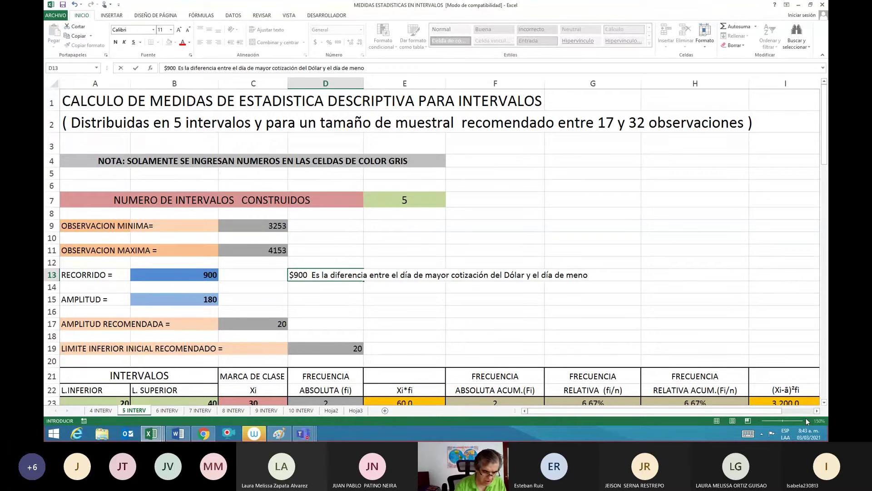
pyautogui.write('r cotizació')
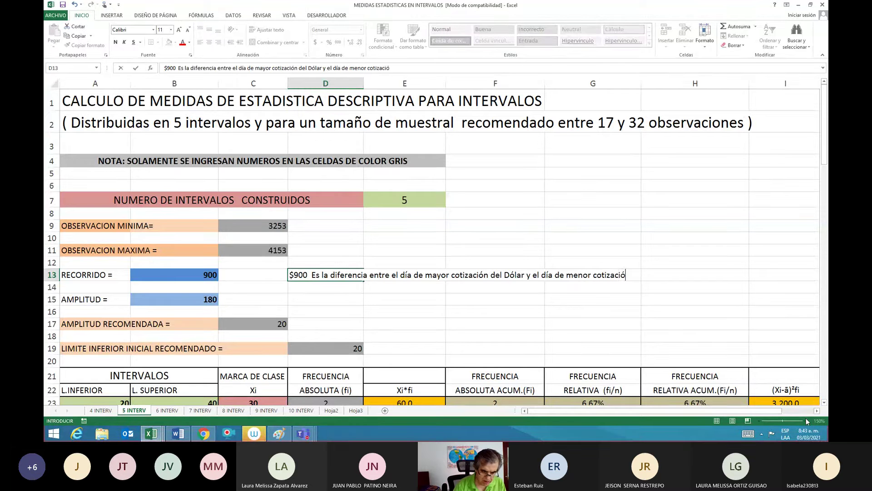
pyautogui.write('n del d')
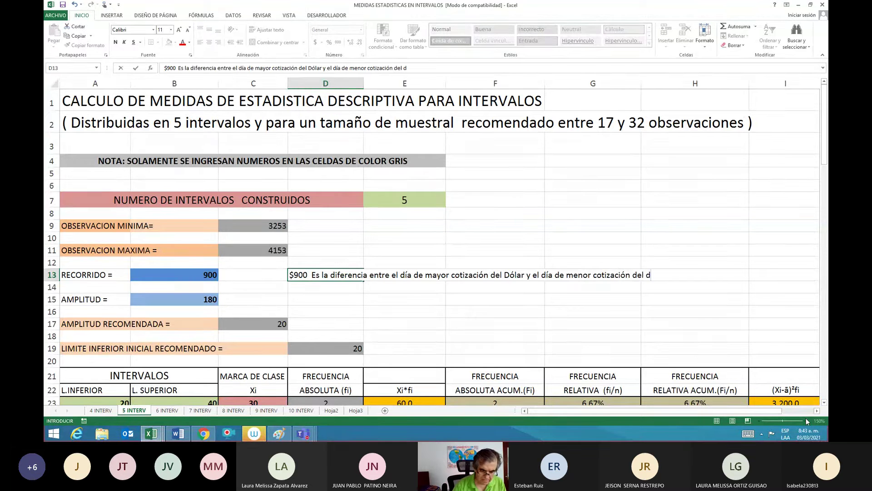
pyautogui.write('ólar')
pyautogui.press('Return')
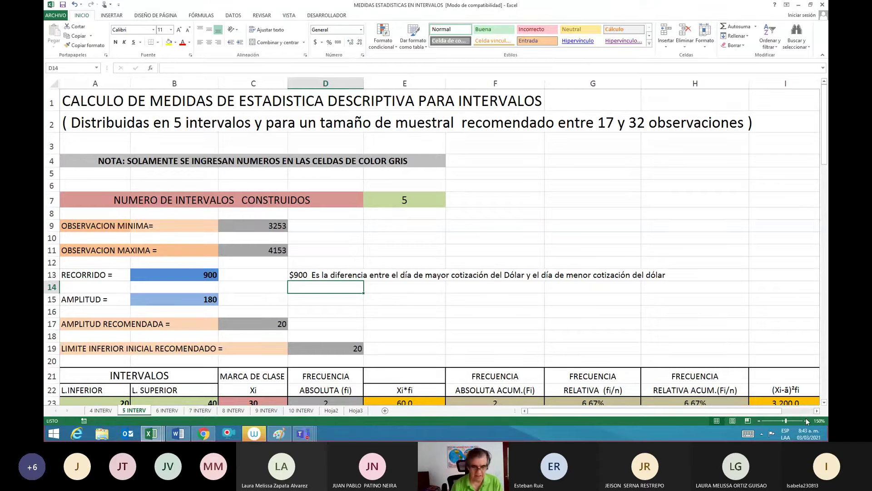
# Set the recommended amplitude (AMPLITUD RECOMENDADA) in C17 to 200.
pyautogui.press('Down')
pyautogui.press('Down')
pyautogui.press('Down')
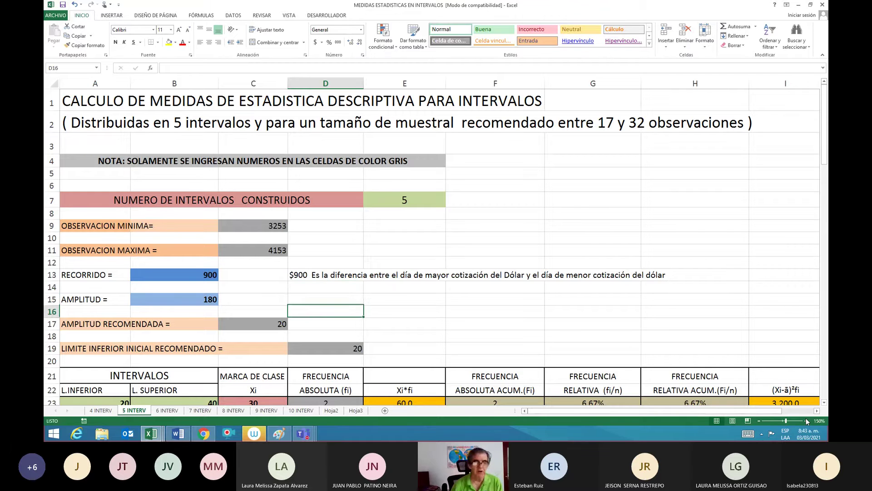
pyautogui.press('Left')
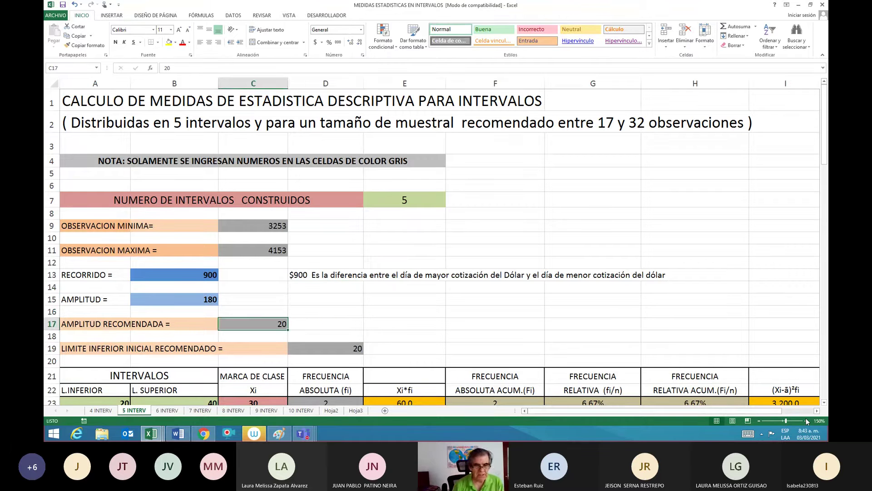
pyautogui.write('200')
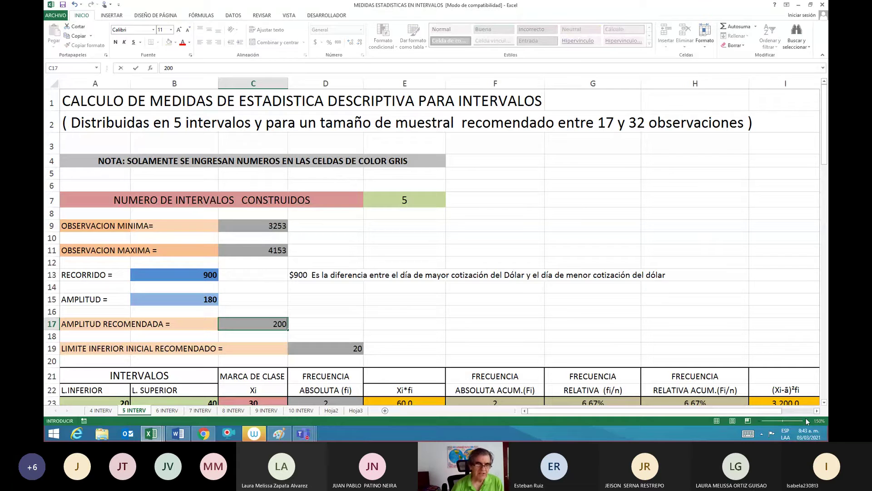
pyautogui.press('Return')
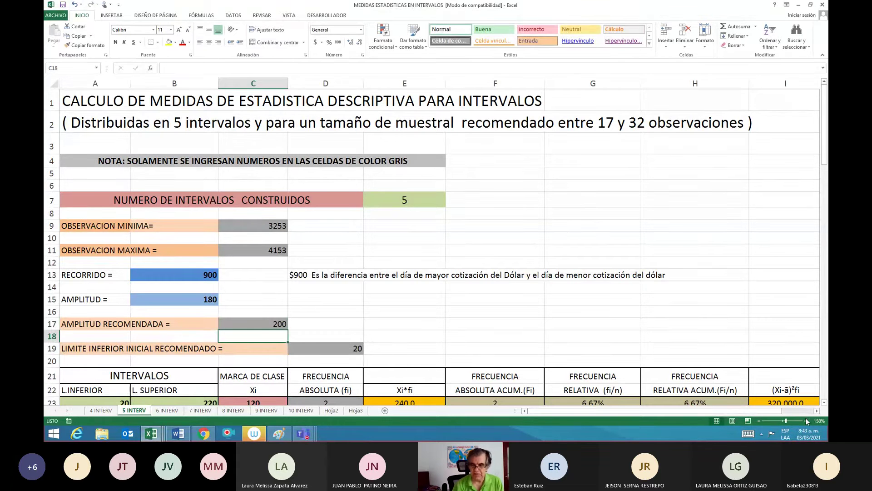
# Check the minimum observation in C9 and set the recommended initial lower limit in D19 to the same value, 3253.
pyautogui.press('Right')
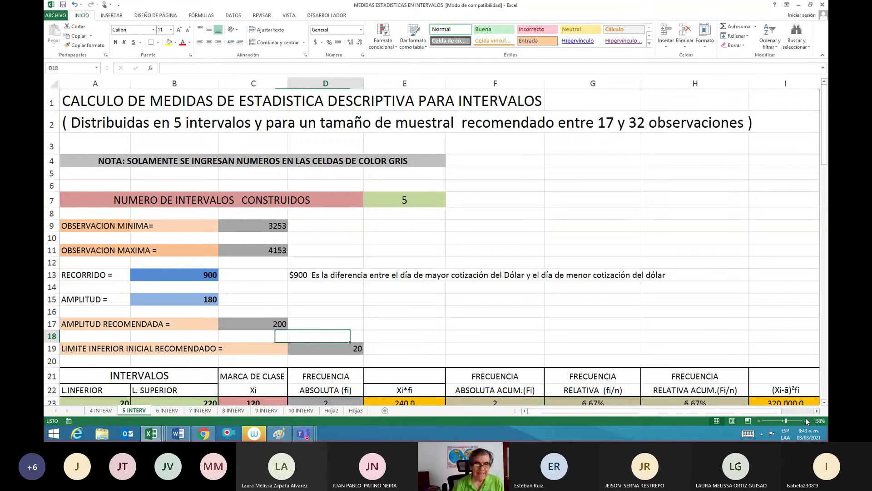
pyautogui.press('Up')
pyautogui.press('Up')
pyautogui.press('Up')
pyautogui.press('Up')
pyautogui.press('Up')
pyautogui.press('Up')
pyautogui.press('Up')
pyautogui.press('Up')
pyautogui.press('Up')
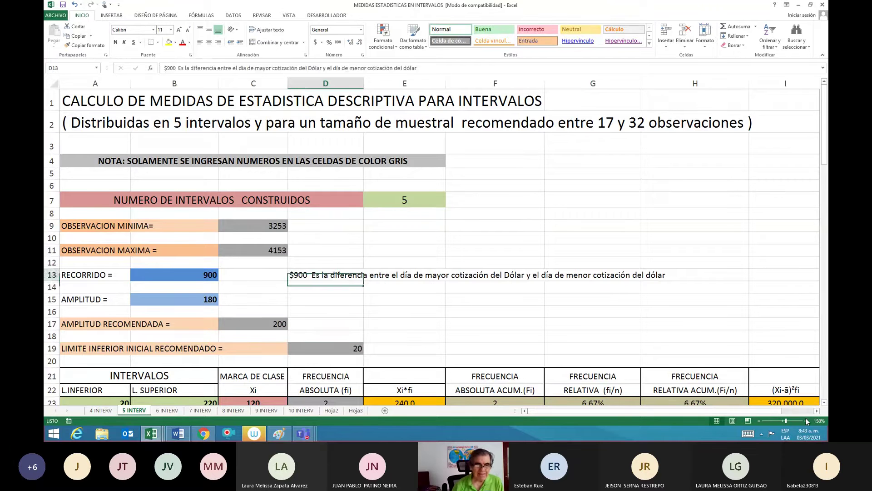
pyautogui.press('Left')
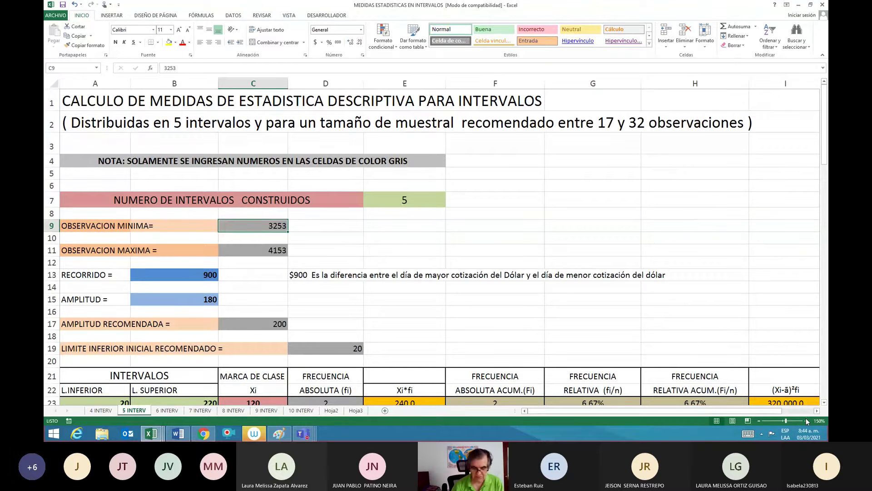
pyautogui.press('Down')
pyautogui.press('Down')
pyautogui.press('Down')
pyautogui.press('Down')
pyautogui.press('Down')
pyautogui.press('Down')
pyautogui.press('Down')
pyautogui.press('Down')
pyautogui.press('Down')
pyautogui.press('Down')
pyautogui.press('Right')
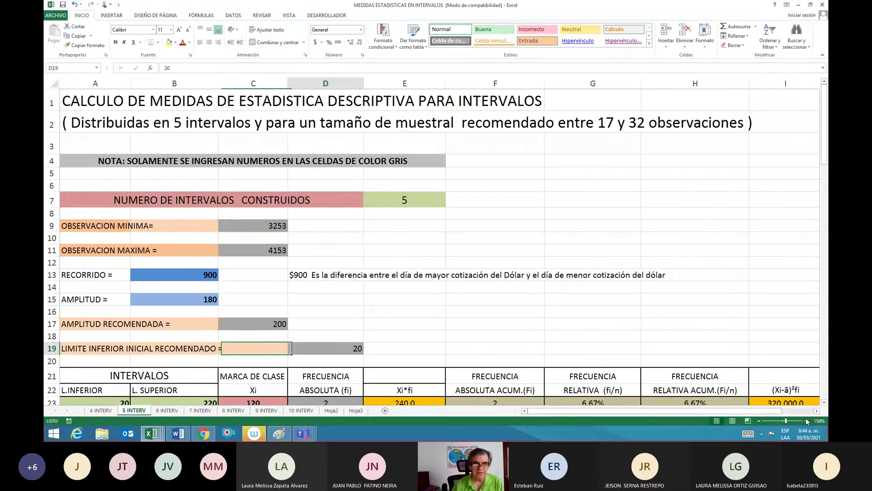
pyautogui.write('3253')
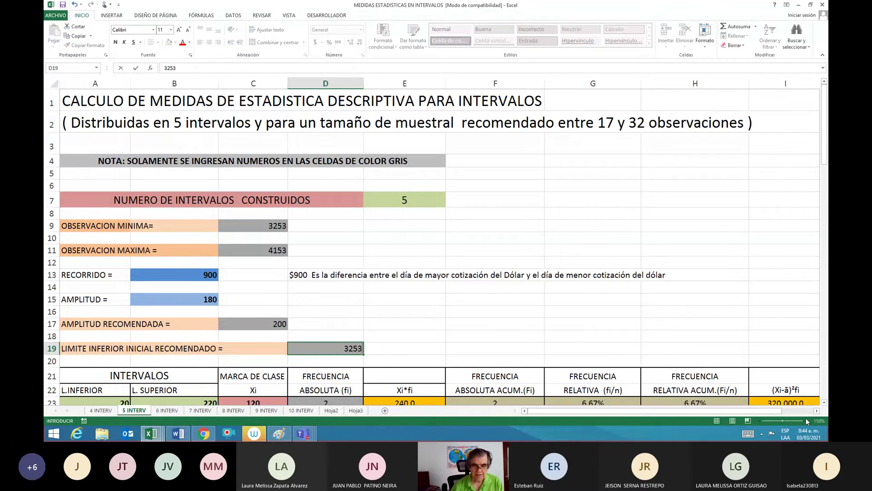
pyautogui.press('Return')
# Examine the interval limits, class marks and absolute frequencies in the table in rows 21 to 27.
pyautogui.press('Down')
pyautogui.press('Down')
pyautogui.press('Down')
pyautogui.press('Down')
pyautogui.press('Down')
pyautogui.press('Down')
pyautogui.press('Down')
pyautogui.press('Down')
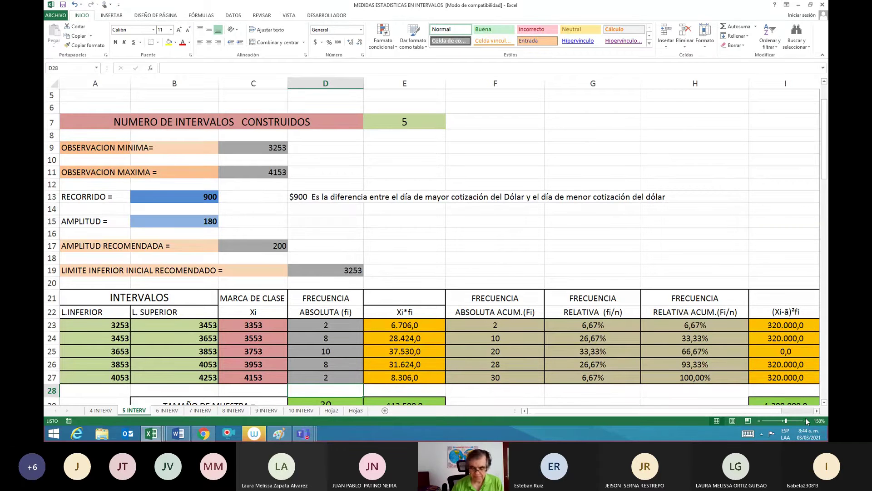
pyautogui.press('Up')
pyautogui.press('Up')
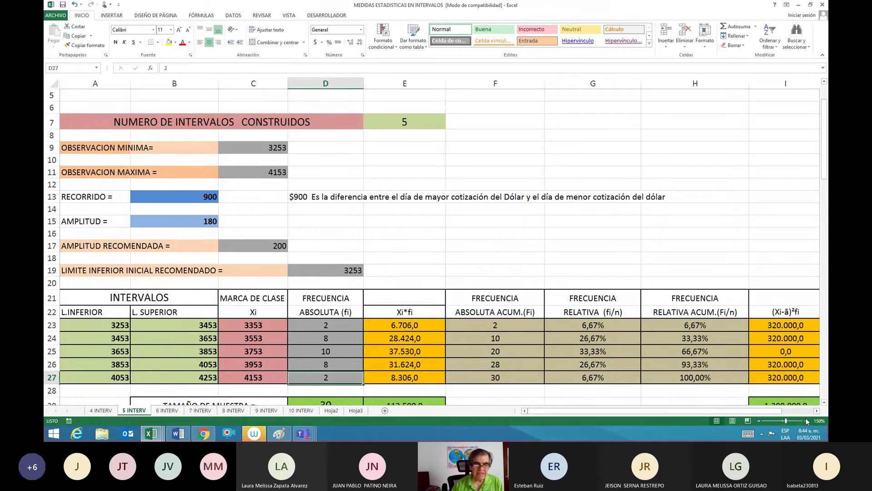
pyautogui.press('Up')
pyautogui.press('Up')
pyautogui.press('Up')
pyautogui.press('Up')
pyautogui.press('Up')
pyautogui.press('Up')
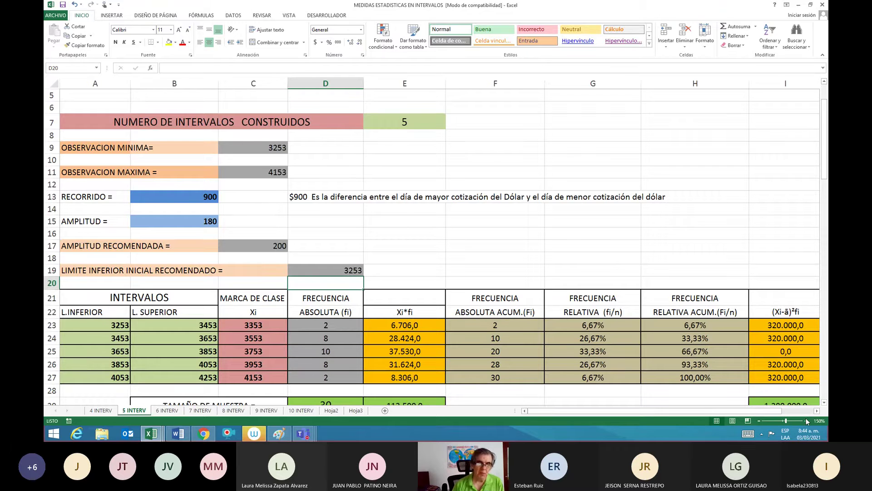
# Set the recommended initial lower limit (LIMITE INFERIOR INICIAL RECOMENDADO) in D19 to 3200.
pyautogui.press('Up')
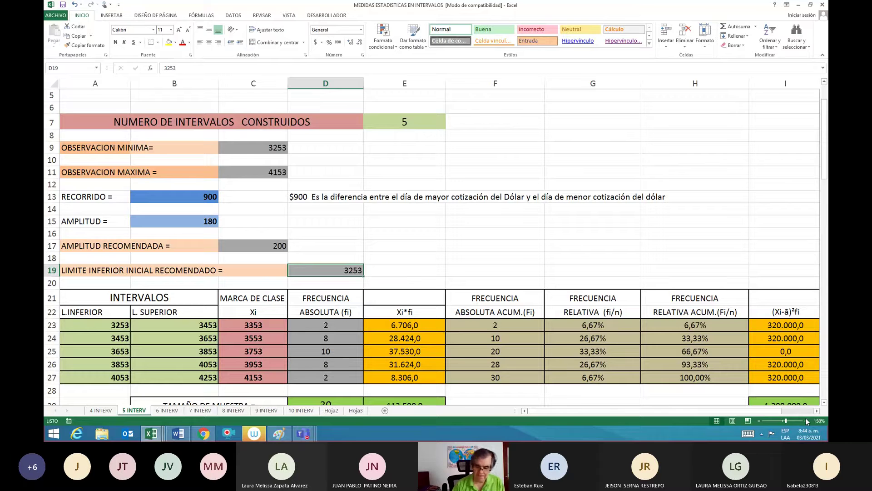
pyautogui.write('3200')
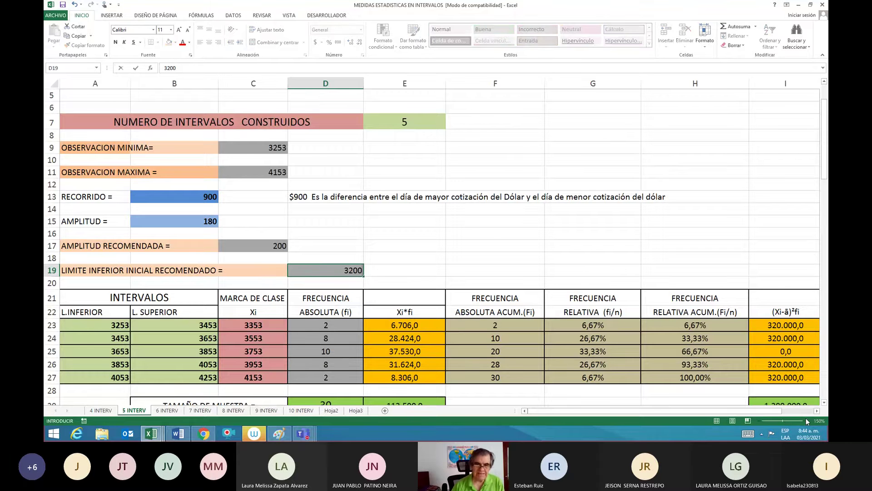
pyautogui.press('Return')
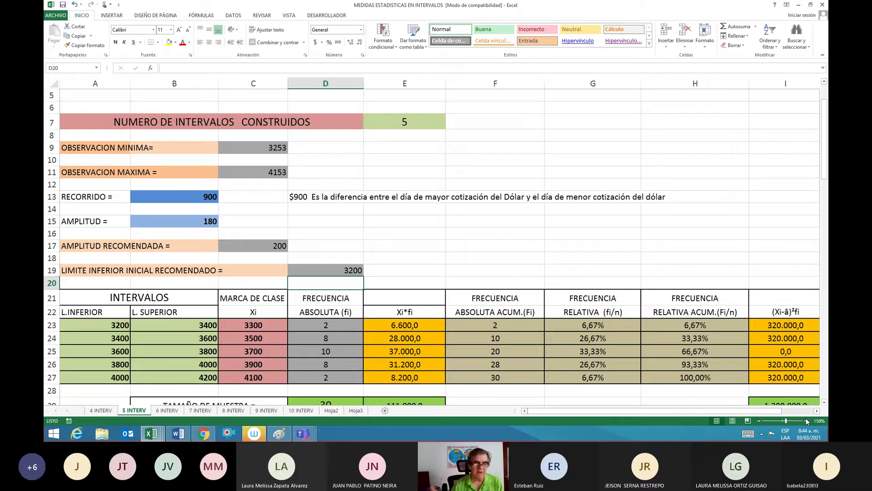
# Examine the absolute frequencies in D23:D27 and the sample size and sample mean beneath the table.
pyautogui.press('Down')
pyautogui.press('Down')
pyautogui.press('Down')
pyautogui.press('Down')
pyautogui.press('Down')
pyautogui.press('Down')
pyautogui.press('Down')
pyautogui.press('Down')
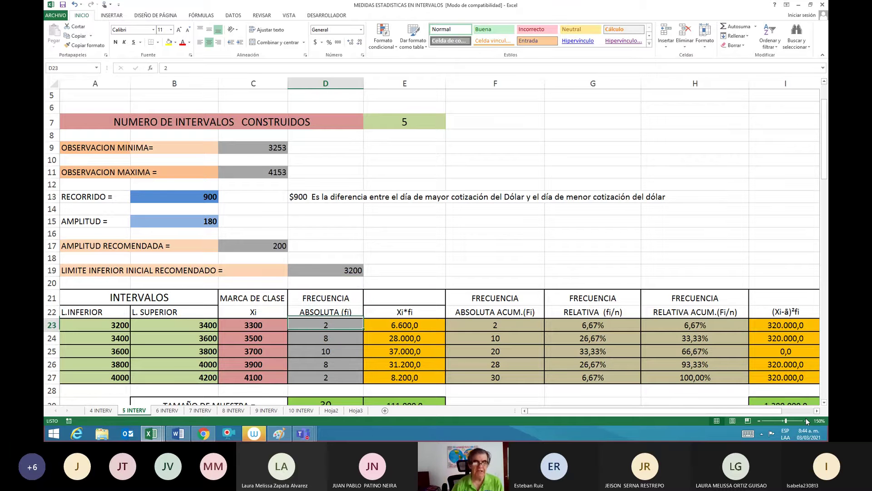
pyautogui.press('Down')
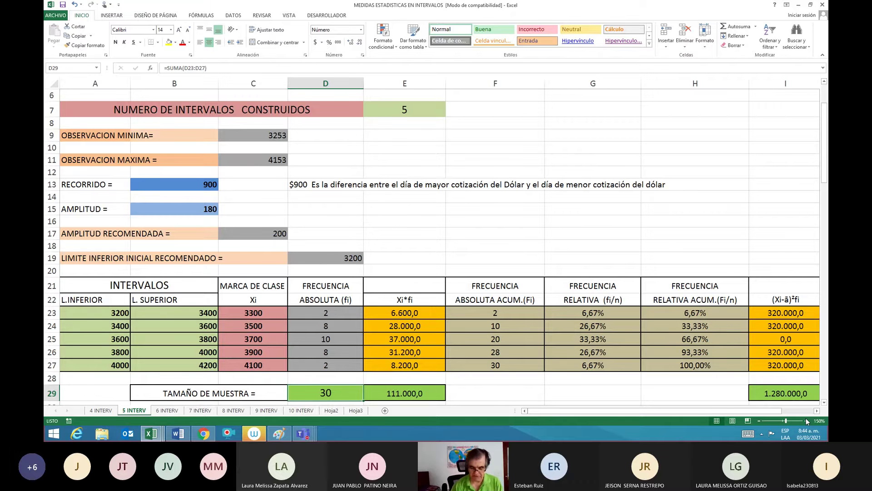
pyautogui.press('Down')
pyautogui.press('Down')
# Enter the absolute frequencies 42, 27, 14, 43 and 29 for the five intervals in D23:D27.
pyautogui.press('Up')
pyautogui.press('Up')
pyautogui.press('Up')
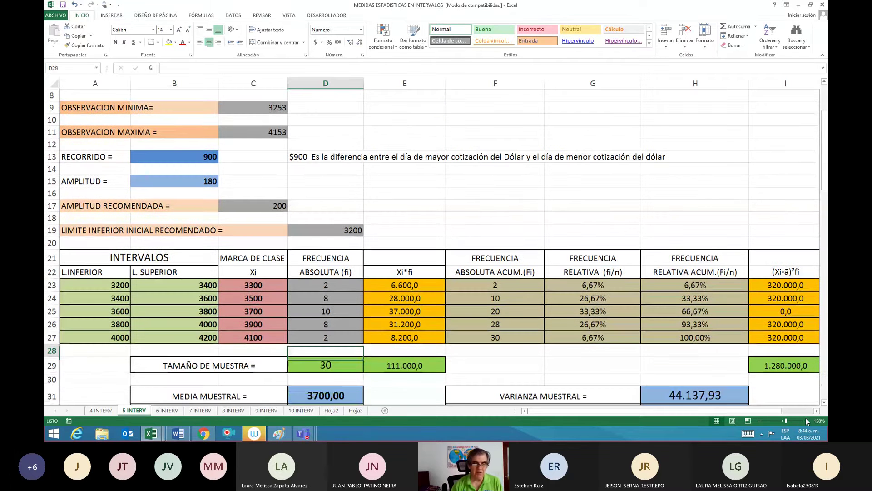
pyautogui.press('Up')
pyautogui.press('Up')
pyautogui.press('Up')
pyautogui.press('Up')
pyautogui.press('Up')
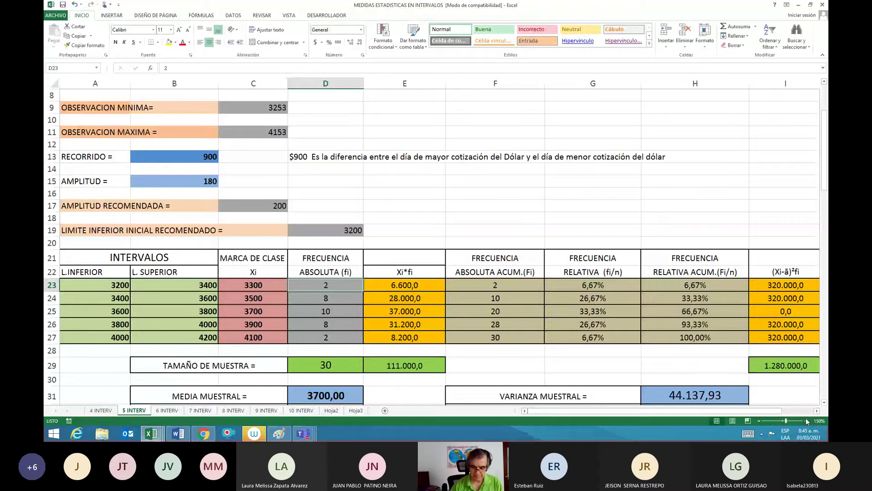
pyautogui.write('42')
pyautogui.press('Return')
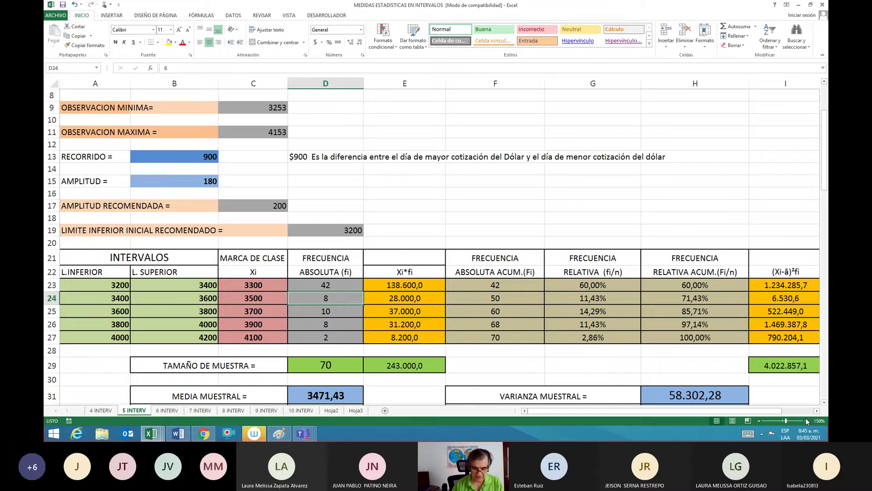
pyautogui.write('27')
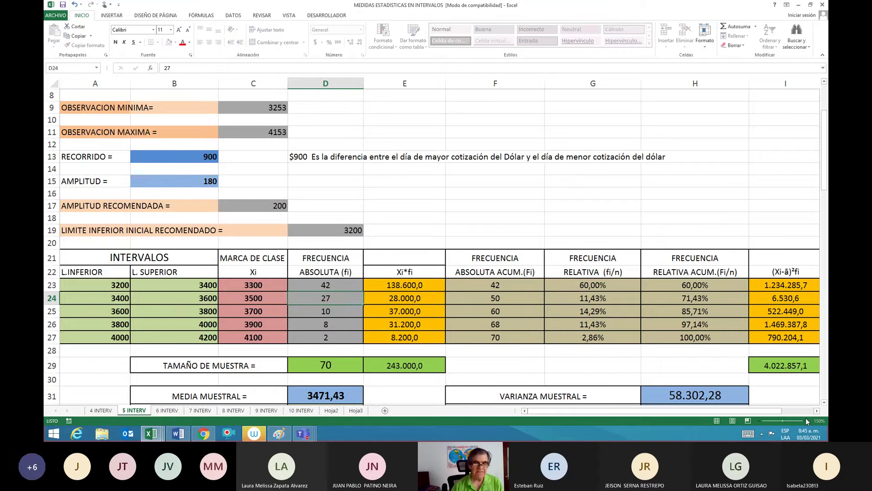
pyautogui.press('Return')
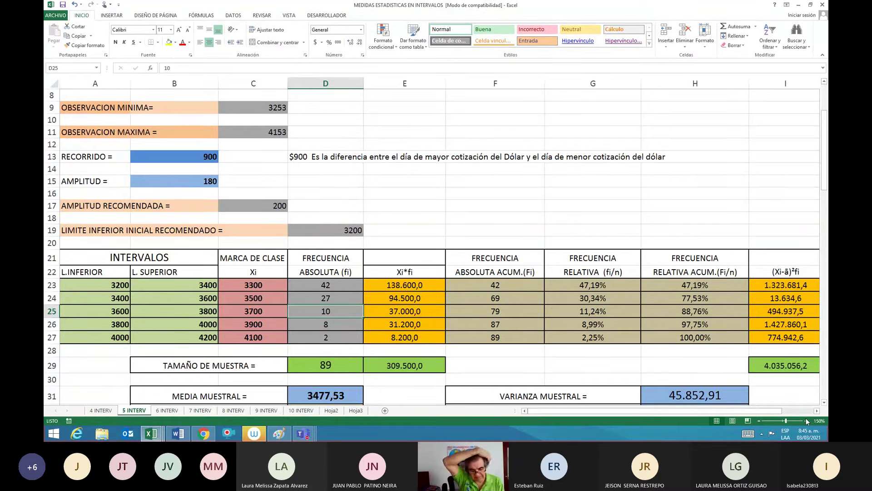
pyautogui.write('1')
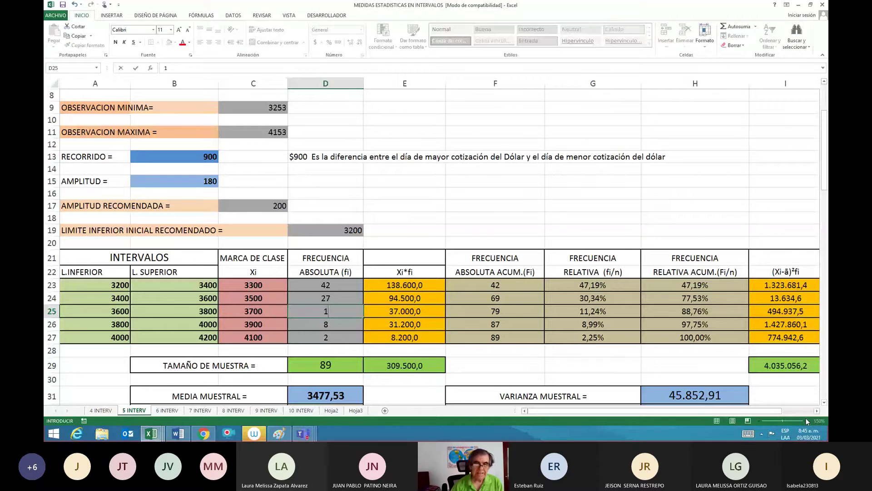
pyautogui.write('4')
pyautogui.press('Return')
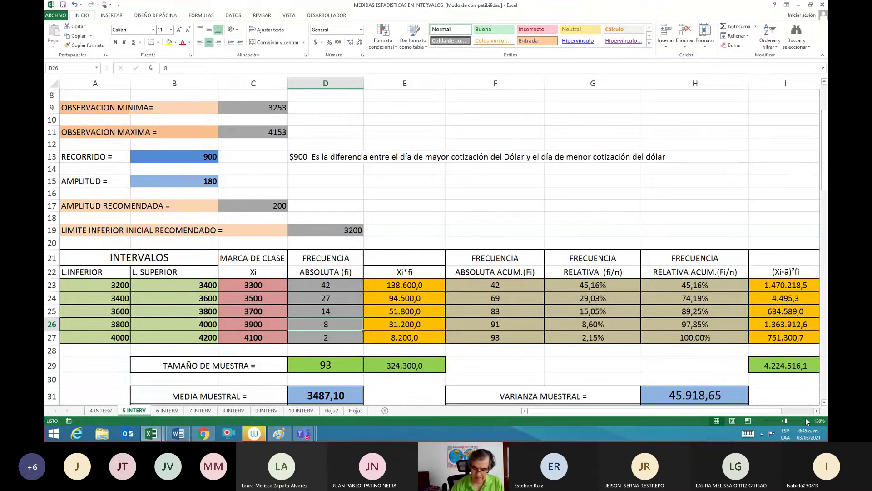
pyautogui.write('43')
pyautogui.press('Return')
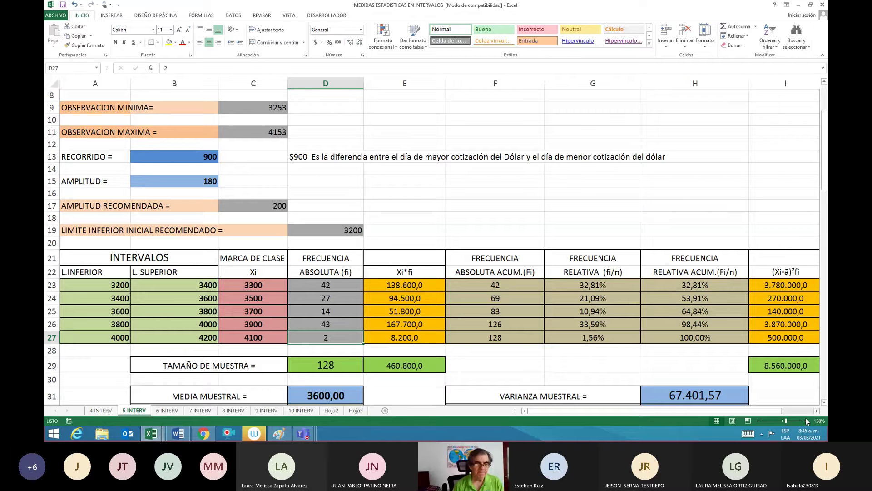
pyautogui.write('29')
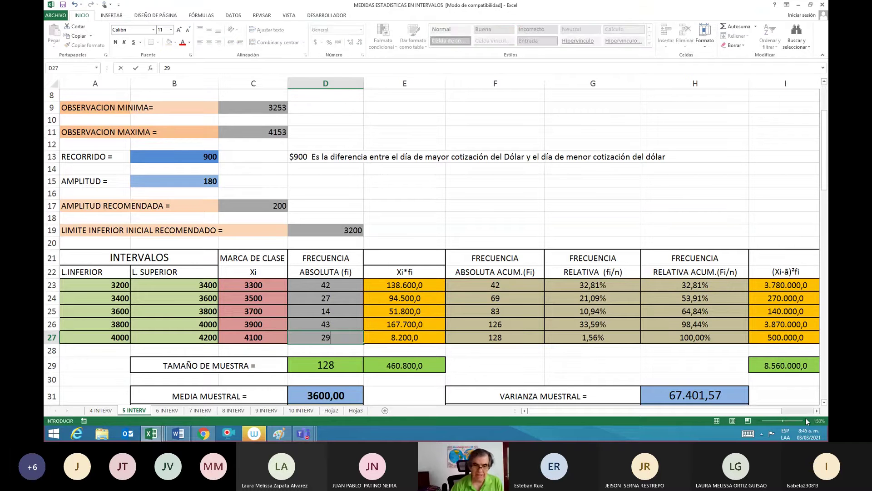
pyautogui.press('Return')
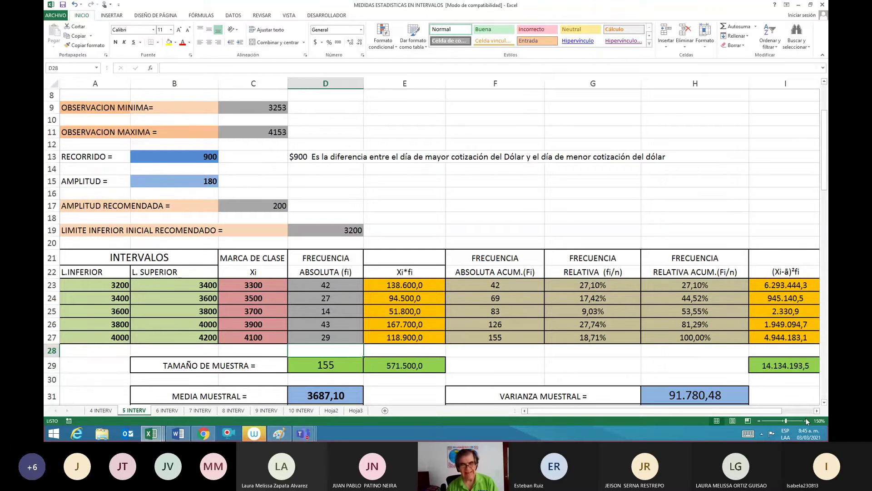
# Copy the range A20:I33 containing the frequency table and the sample statistics.
pyautogui.press('Up')
pyautogui.press('Up')
pyautogui.press('Up')
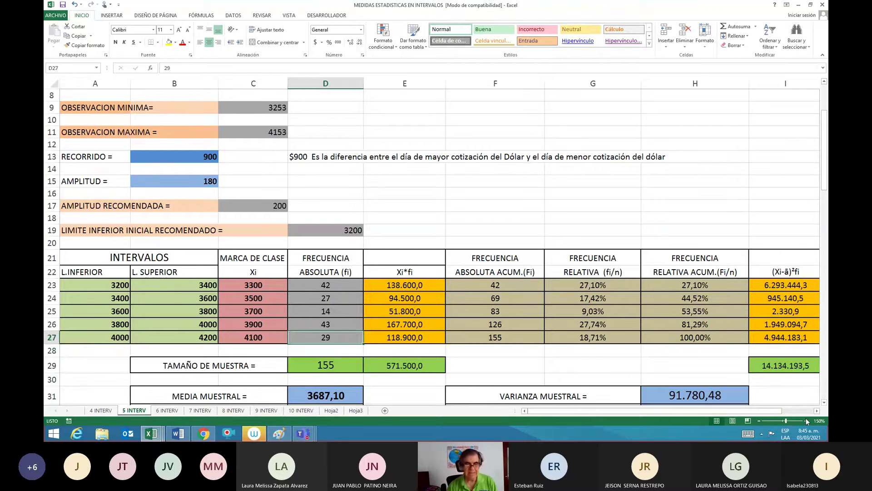
pyautogui.press('Up')
pyautogui.press('Up')
pyautogui.press('Up')
pyautogui.press('Up')
pyautogui.press('Up')
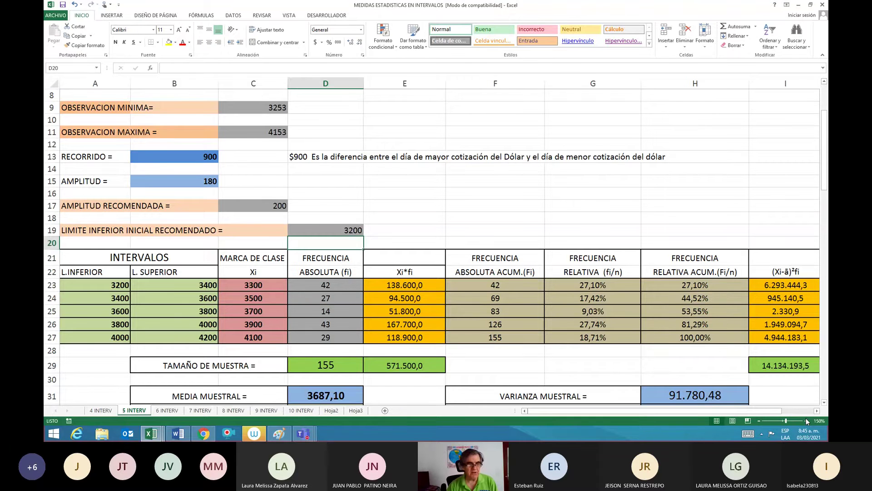
pyautogui.press('Left')
pyautogui.press('Left')
pyautogui.press('Left')
pyautogui.hotkey('shift', 'Right')
pyautogui.hotkey('shift', 'Down')
pyautogui.hotkey('shift', 'Down')
pyautogui.hotkey('shift', 'Down')
pyautogui.hotkey('shift', 'Down')
pyautogui.hotkey('shift', 'Down')
pyautogui.hotkey('shift', 'Down')
pyautogui.hotkey('shift', 'Down')
pyautogui.hotkey('shift', 'Down')
pyautogui.hotkey('shift', 'Down')
pyautogui.hotkey('shift', 'Down')
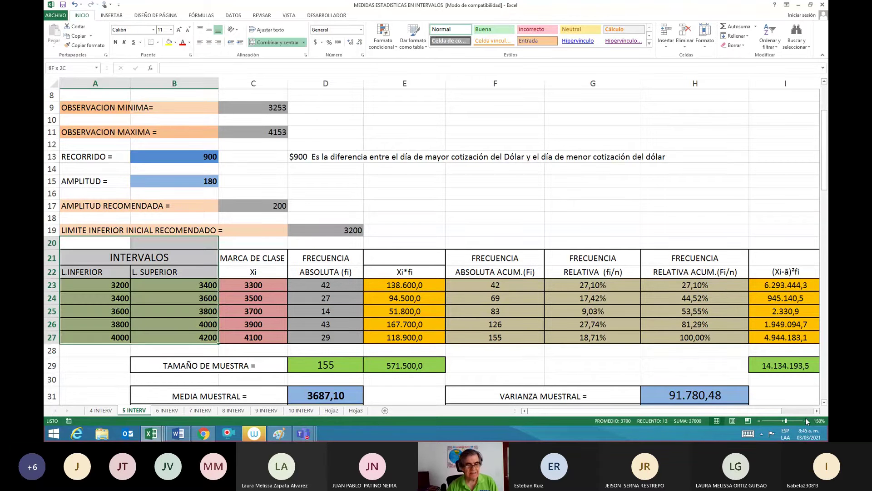
pyautogui.hotkey('shift', 'Right')
pyautogui.hotkey('shift', 'Down')
pyautogui.hotkey('shift', 'Down')
pyautogui.hotkey('shift', 'Down')
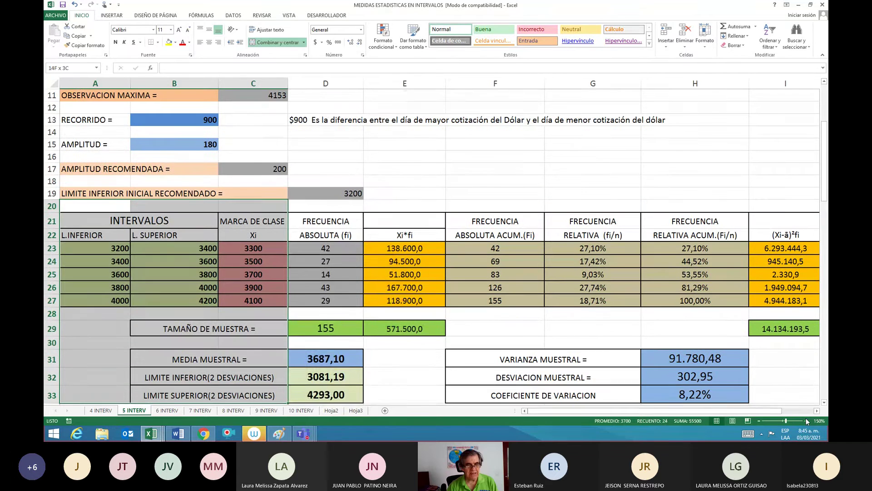
pyautogui.hotkey('shift', 'Right')
pyautogui.hotkey('shift', 'Right')
pyautogui.hotkey('shift', 'Right')
pyautogui.hotkey('shift', 'Right')
pyautogui.hotkey('shift', 'Right')
pyautogui.hotkey('shift', 'Right')
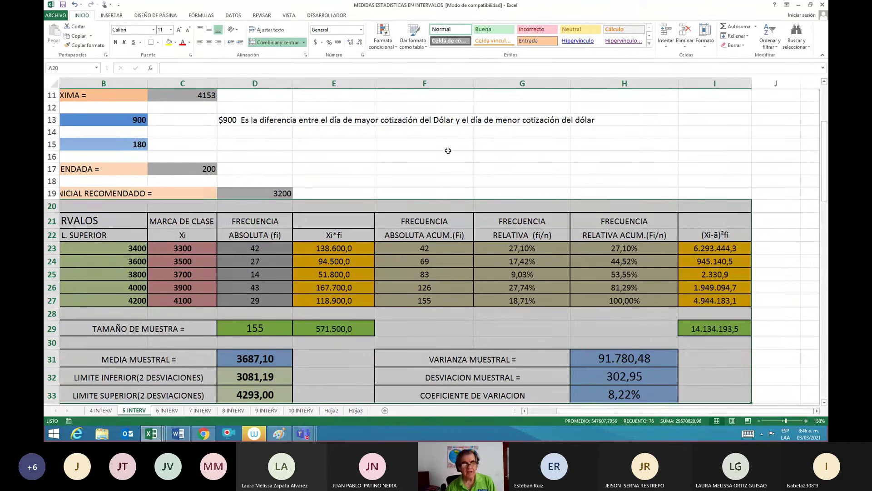
pyautogui.rightClick(292, 251)
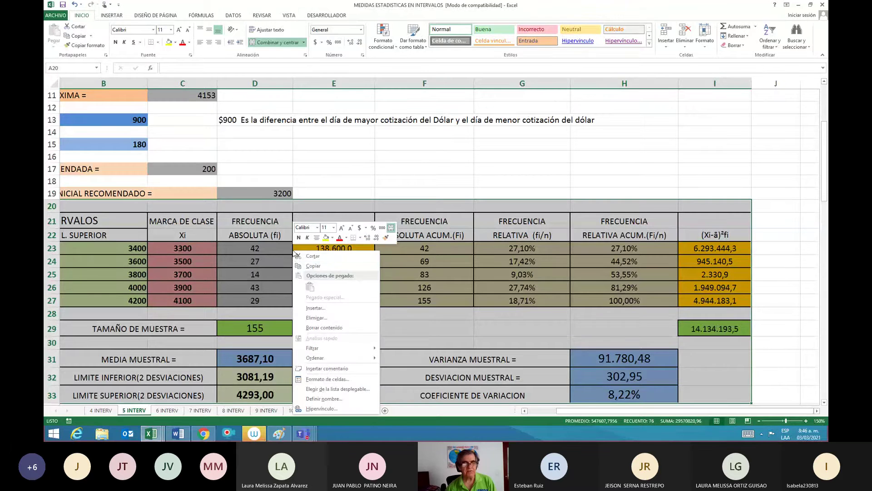
pyautogui.click(312, 266)
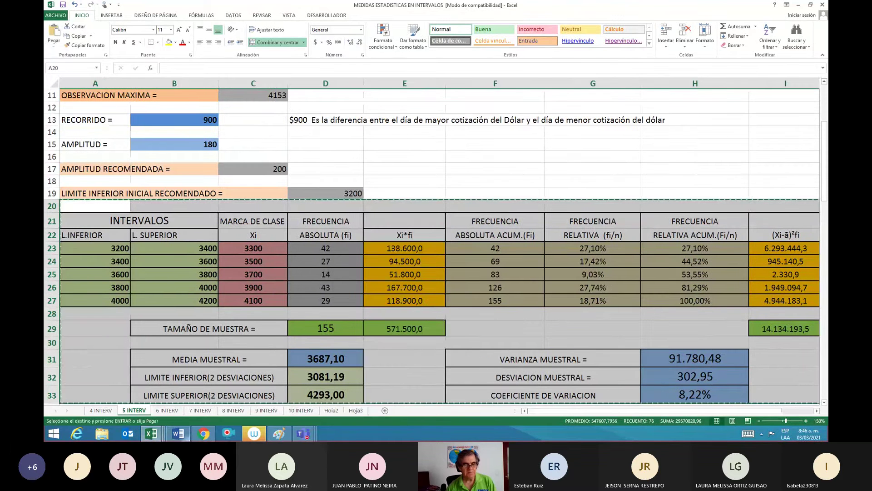
# Switch to Paint, start a new drawing without saving the old one, and paste the copied table.
pyautogui.click(287, 435)
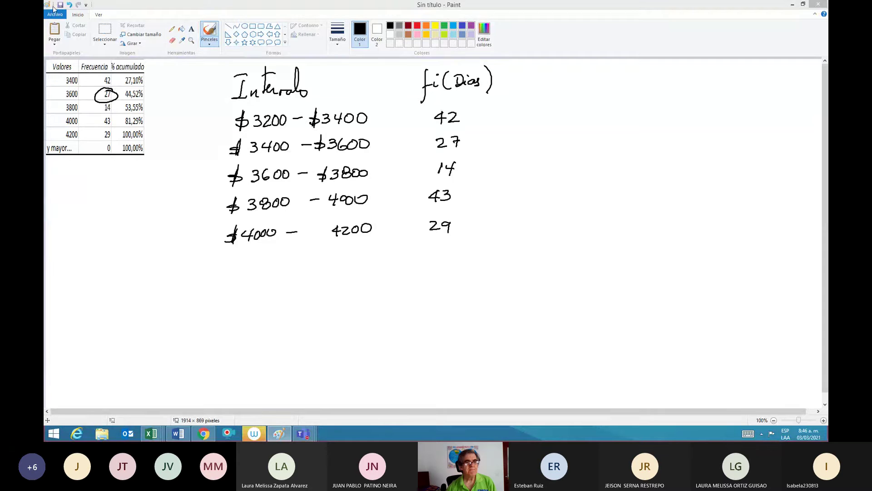
pyautogui.hotkey('ctrl', 'n')
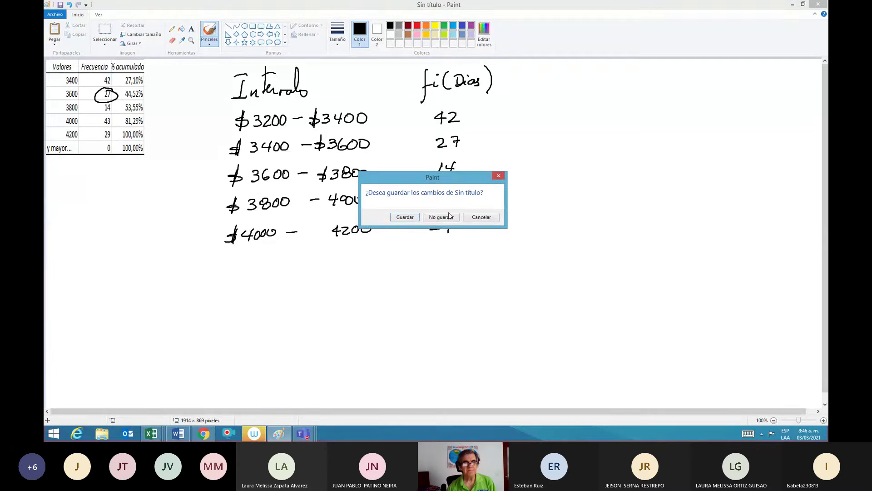
pyautogui.click(444, 217)
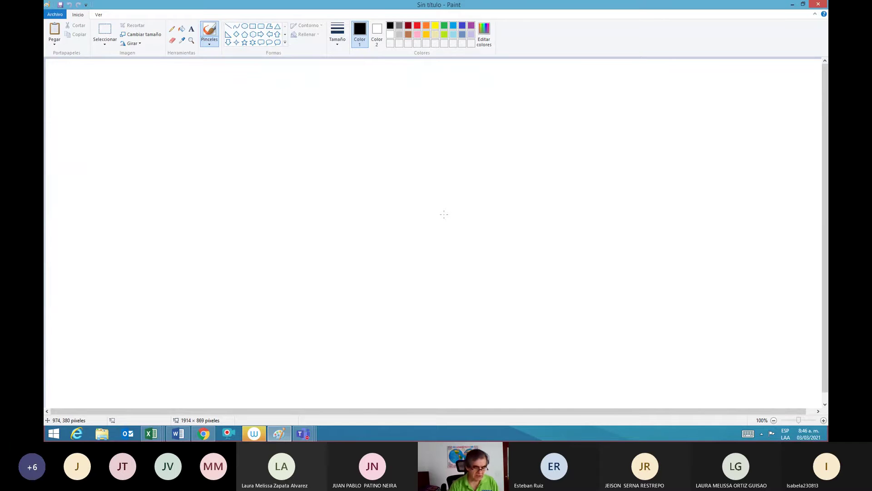
pyautogui.hotkey('ctrl', 'v')
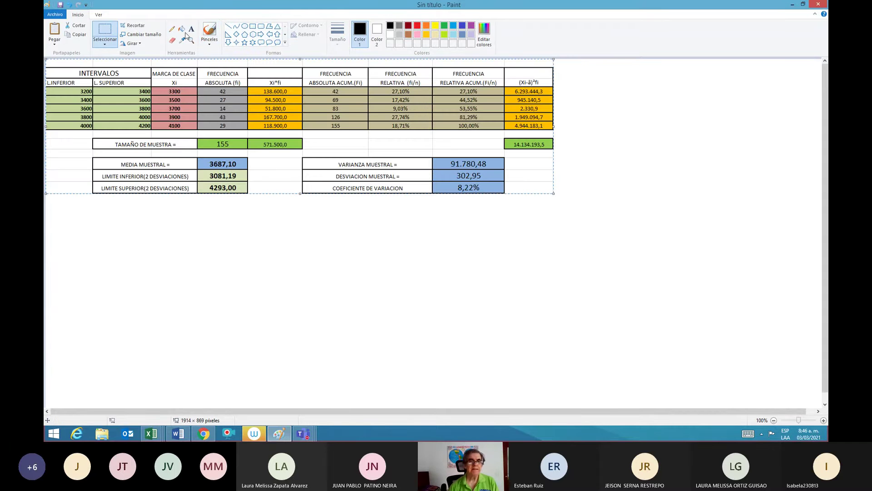
# Draw a freehand black brush box around the sample mean (MEDIA MUESTRAL) value in the pasted table.
pyautogui.click(211, 31)
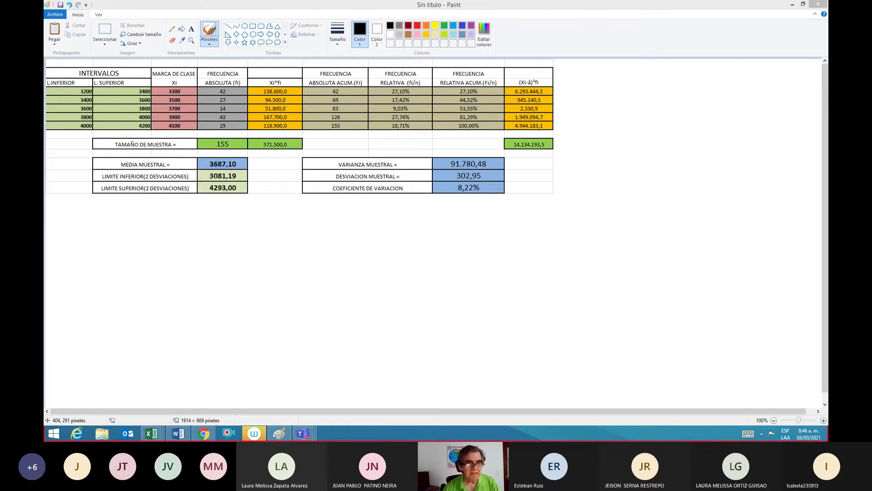
pyautogui.click(203, 168)
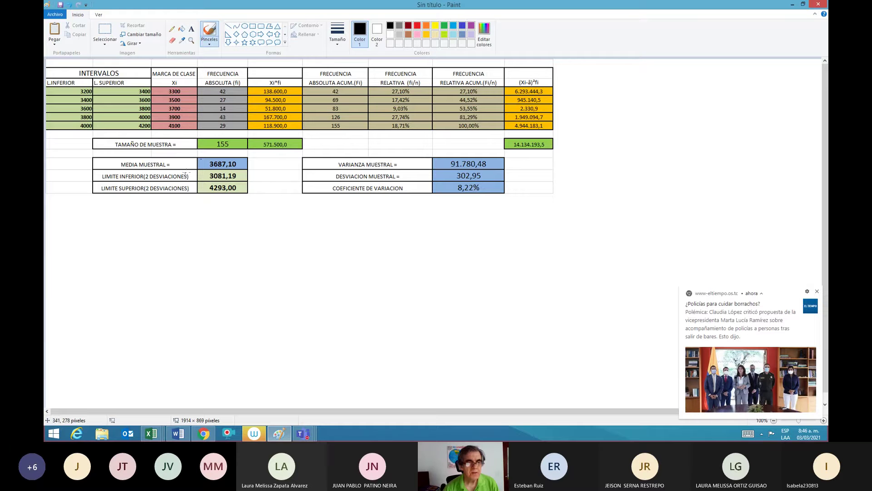
pyautogui.moveTo(203, 155)
pyautogui.mouseDown()
pyautogui.moveTo(201, 172)
pyautogui.moveTo(252, 170)
pyautogui.moveTo(257, 154)
pyautogui.moveTo(206, 157)
pyautogui.mouseUp()
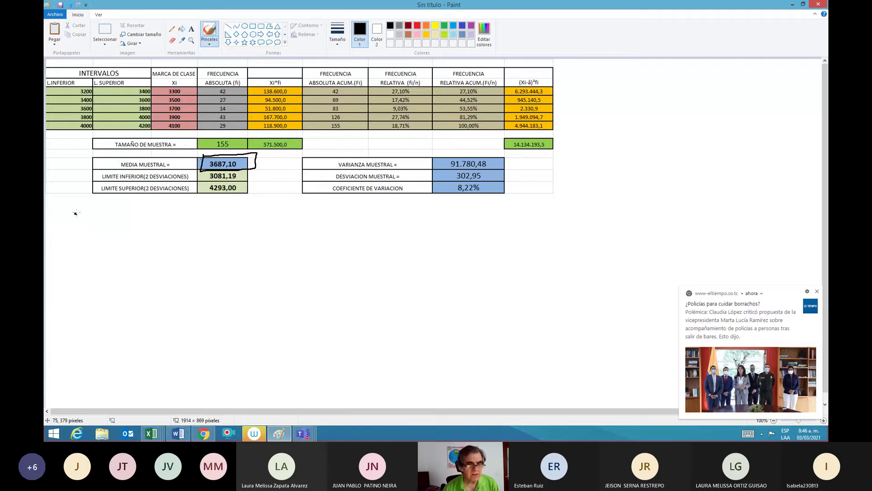
# Handwrite "x̄ = $3687" with a raised, underlined "10" below the pasted table.
pyautogui.moveTo(75, 213)
pyautogui.mouseDown()
pyautogui.moveTo(86, 225)
pyautogui.moveTo(77, 226)
pyautogui.moveTo(92, 208)
pyautogui.moveTo(101, 223)
pyautogui.moveTo(121, 225)
pyautogui.mouseUp()
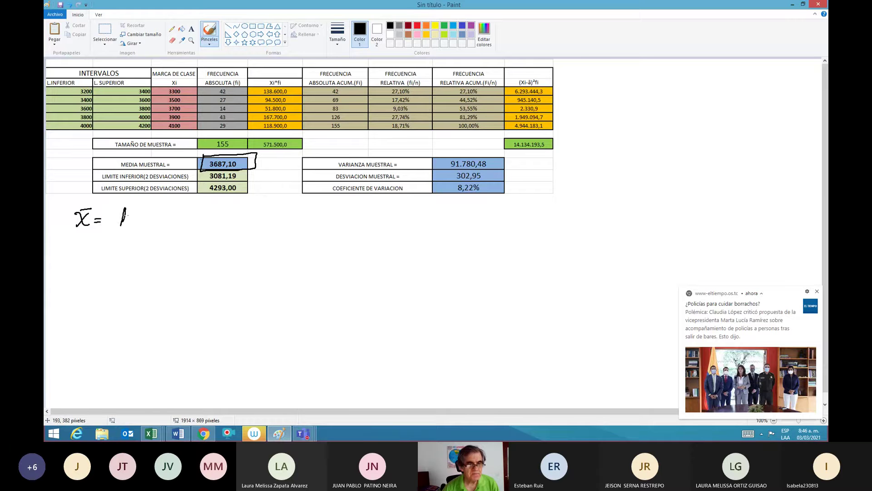
pyautogui.moveTo(128, 215); pyautogui.dragTo(117, 221)
pyautogui.moveTo(132, 214); pyautogui.dragTo(132, 223)
pyautogui.moveTo(147, 212); pyautogui.dragTo(144, 220)
pyautogui.moveTo(159, 212)
pyautogui.mouseDown()
pyautogui.moveTo(160, 222)
pyautogui.moveTo(160, 213)
pyautogui.moveTo(170, 216)
pyautogui.mouseUp()
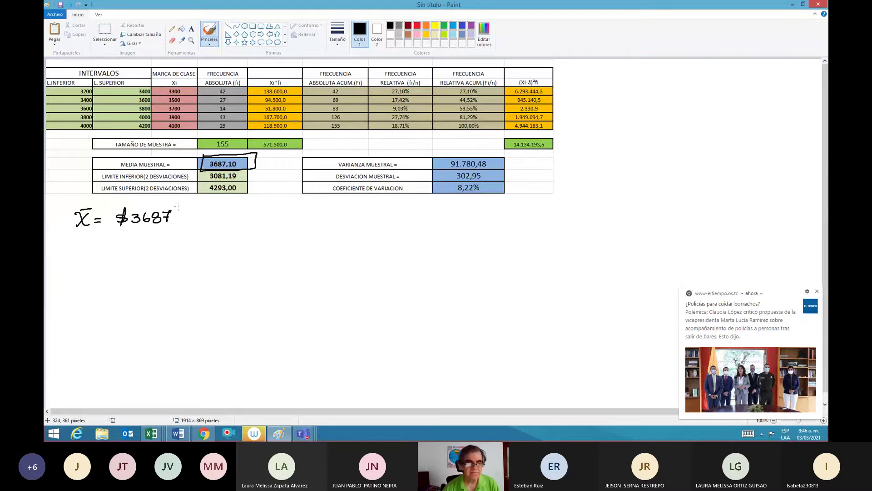
pyautogui.moveTo(179, 207); pyautogui.dragTo(185, 213)
pyautogui.moveTo(177, 216); pyautogui.dragTo(185, 215)
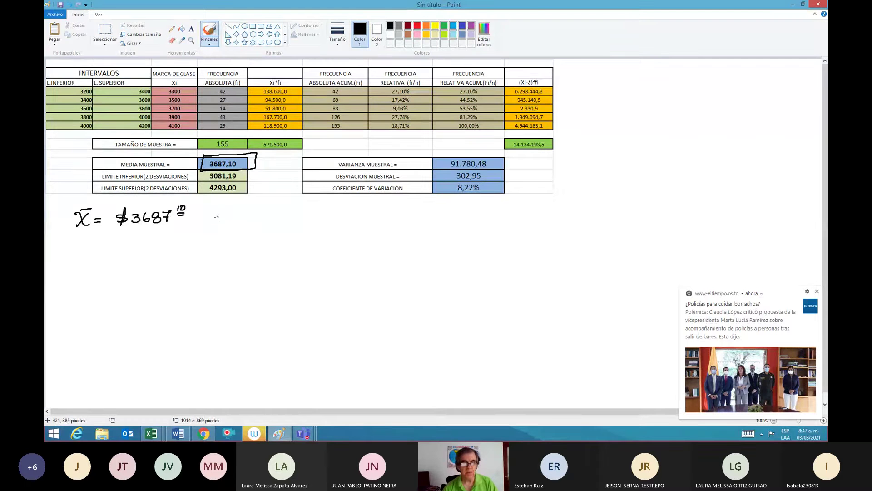
# Handwrite beside the mean "La cotización promedio del Dólar en los primeros meses del 2020 fué de $3687 aproximadamente", underlining "promedio".
pyautogui.moveTo(215, 219)
pyautogui.mouseDown()
pyautogui.moveTo(225, 206)
pyautogui.moveTo(222, 223)
pyautogui.moveTo(300, 218)
pyautogui.moveTo(313, 229)
pyautogui.moveTo(356, 208)
pyautogui.moveTo(373, 213)
pyautogui.mouseUp()
pyautogui.moveTo(325, 230)
pyautogui.mouseDown()
pyautogui.moveTo(370, 227)
pyautogui.moveTo(409, 207)
pyautogui.moveTo(457, 220)
pyautogui.moveTo(467, 214)
pyautogui.moveTo(437, 207)
pyautogui.moveTo(496, 217)
pyautogui.moveTo(527, 210)
pyautogui.moveTo(537, 231)
pyautogui.moveTo(569, 210)
pyautogui.moveTo(697, 209)
pyautogui.moveTo(708, 199)
pyautogui.moveTo(704, 208)
pyautogui.moveTo(716, 208)
pyautogui.mouseUp()
pyautogui.moveTo(719, 199)
pyautogui.mouseDown()
pyautogui.moveTo(730, 210)
pyautogui.moveTo(742, 199)
pyautogui.mouseUp()
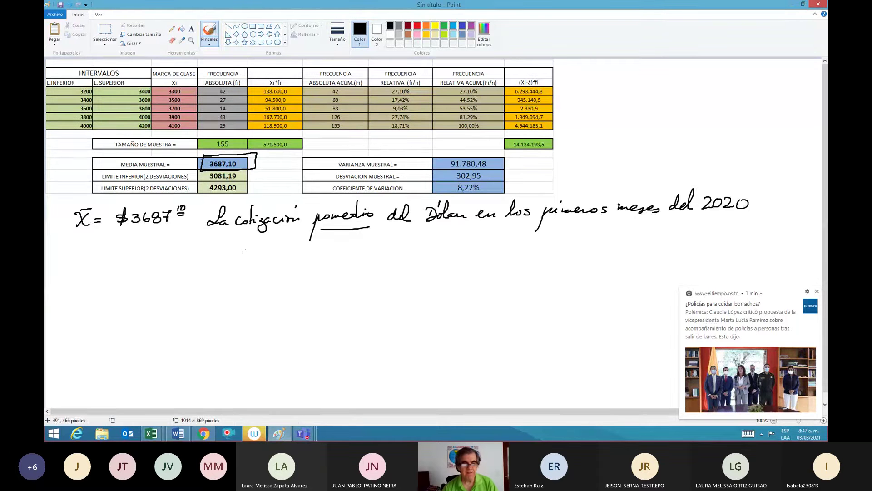
pyautogui.moveTo(218, 239)
pyautogui.mouseDown()
pyautogui.moveTo(216, 248)
pyautogui.moveTo(271, 241)
pyautogui.moveTo(291, 251)
pyautogui.moveTo(344, 242)
pyautogui.moveTo(363, 259)
pyautogui.moveTo(383, 241)
pyautogui.mouseUp()
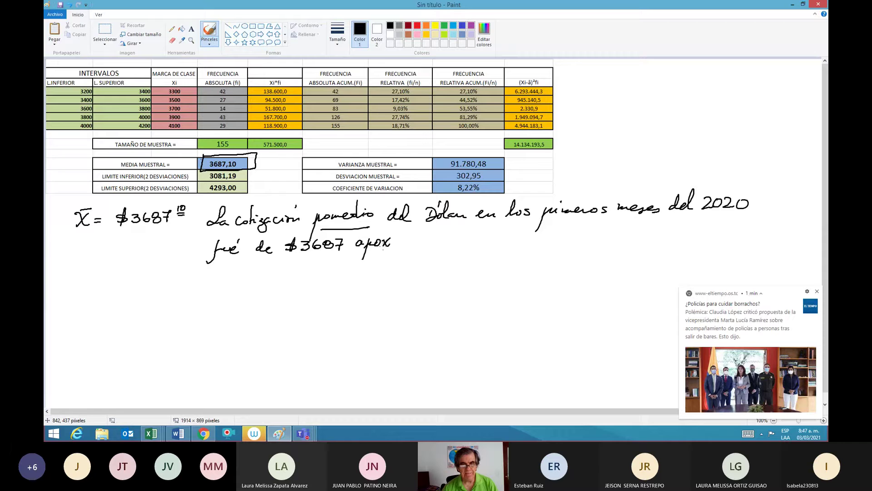
pyautogui.moveTo(391, 242)
pyautogui.mouseDown()
pyautogui.moveTo(429, 240)
pyautogui.moveTo(427, 227)
pyautogui.moveTo(435, 246)
pyautogui.moveTo(476, 237)
pyautogui.mouseUp()
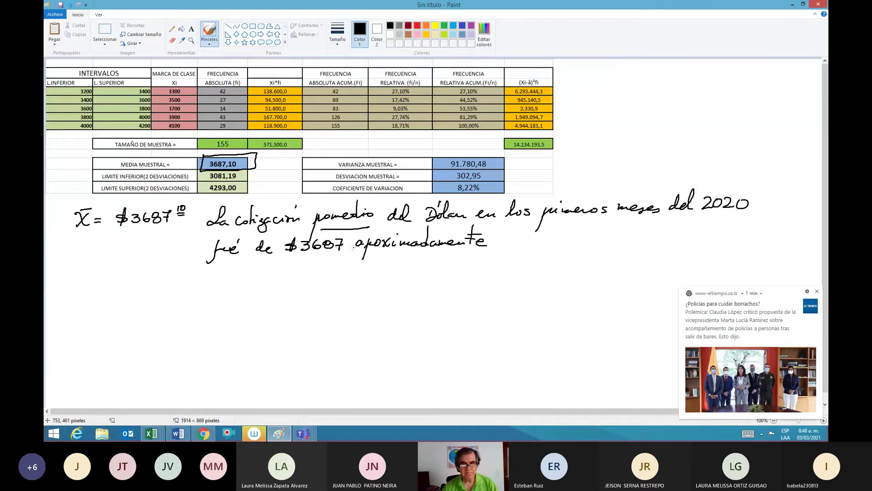
# Add a comma after the handwritten "$3687" in the mean note and circle the COEFICIENTE DE VARIACION value in the pasted table.
pyautogui.moveTo(351, 244); pyautogui.dragTo(349, 256)
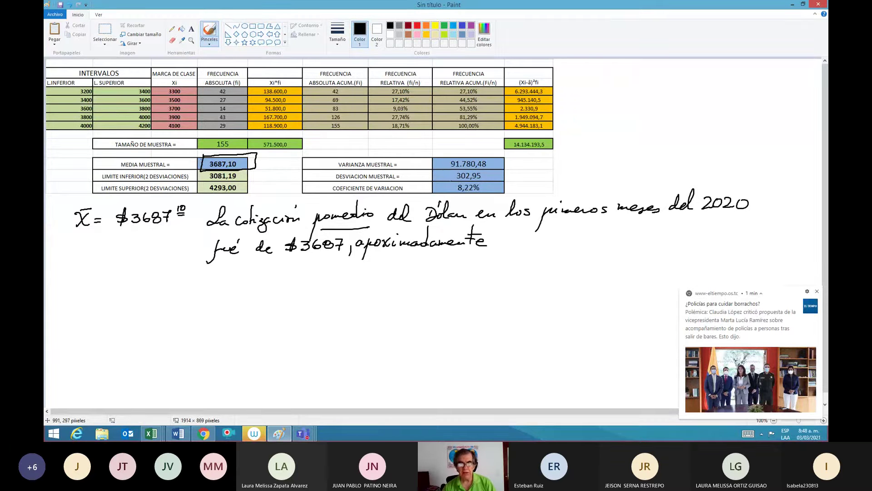
pyautogui.moveTo(481, 186)
pyautogui.mouseDown()
pyautogui.moveTo(459, 181)
pyautogui.moveTo(449, 190)
pyautogui.moveTo(487, 194)
pyautogui.mouseUp()
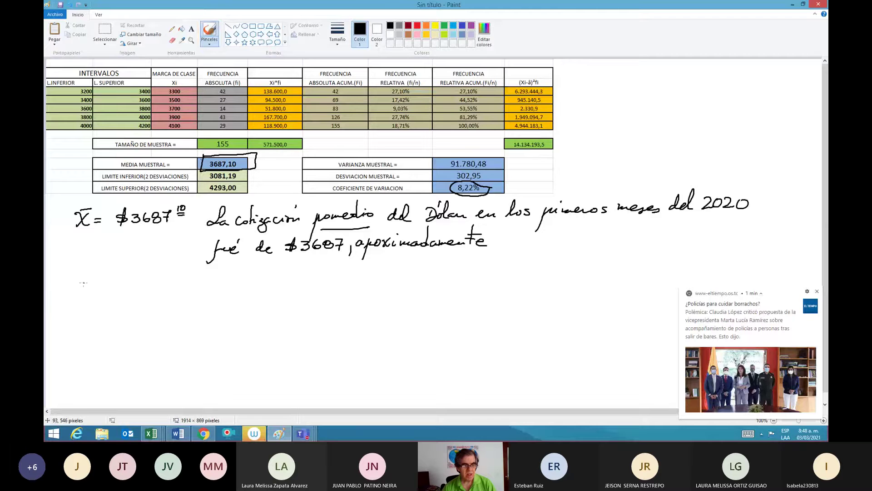
# Handwrite "Coef de Variación = 8.22%" in black below the note about the mean.
pyautogui.moveTo(84, 278)
pyautogui.mouseDown()
pyautogui.moveTo(82, 291)
pyautogui.moveTo(91, 286)
pyautogui.moveTo(98, 296)
pyautogui.moveTo(141, 288)
pyautogui.moveTo(149, 275)
pyautogui.mouseUp()
pyautogui.moveTo(151, 281); pyautogui.dragTo(161, 282)
pyautogui.moveTo(163, 282)
pyautogui.mouseDown()
pyautogui.moveTo(200, 289)
pyautogui.moveTo(193, 271)
pyautogui.moveTo(217, 282)
pyautogui.mouseUp()
pyautogui.click(165, 278)
pyautogui.moveTo(207, 285); pyautogui.dragTo(257, 277)
pyautogui.click(247, 282)
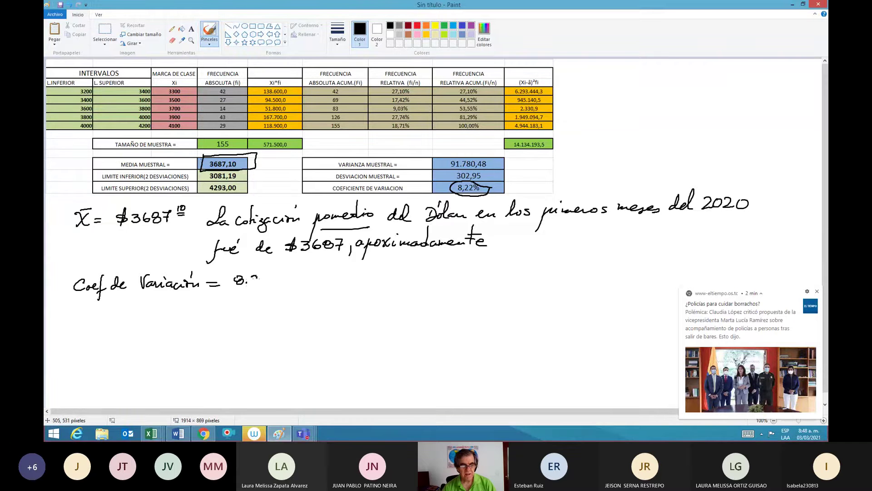
pyautogui.moveTo(258, 277); pyautogui.dragTo(259, 283)
pyautogui.moveTo(260, 276); pyautogui.dragTo(267, 283)
pyautogui.click(269, 276)
pyautogui.moveTo(275, 272); pyautogui.dragTo(271, 289)
pyautogui.click(278, 285)
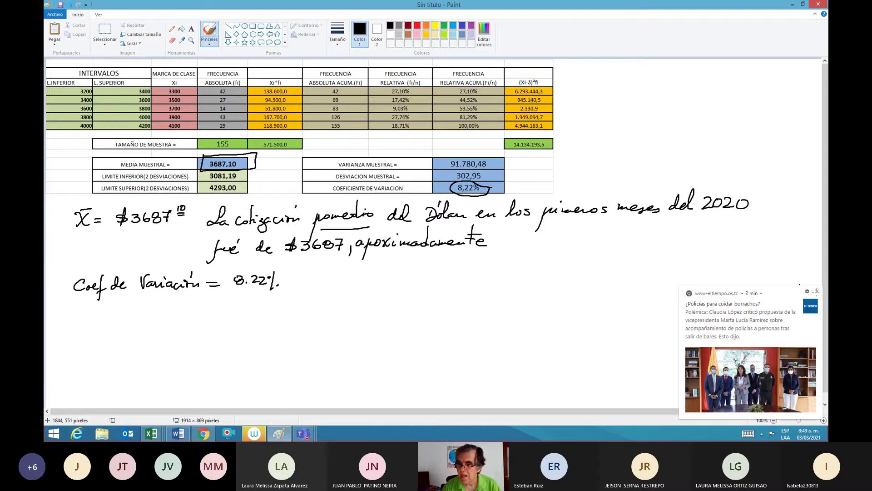
# Dismiss the news notification, view the Teams meeting window, and return to the Paint drawing.
pyautogui.click(817, 291)
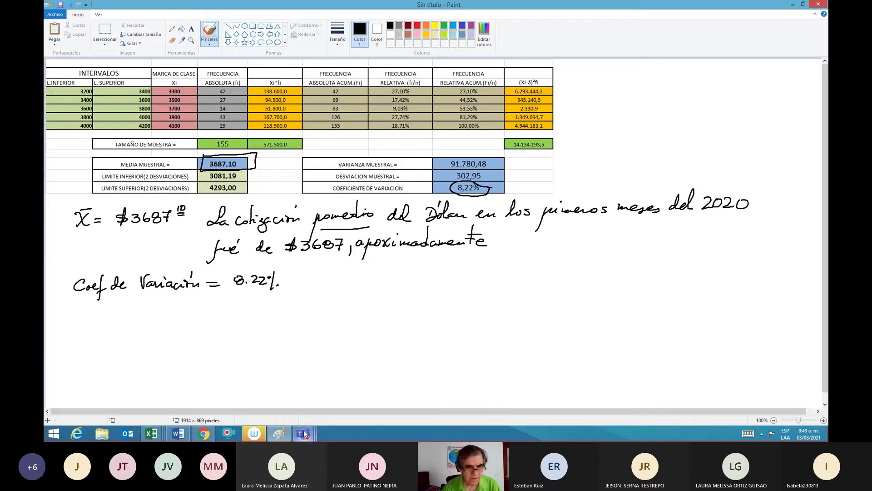
pyautogui.moveTo(302, 435)
pyautogui.click(300, 390)
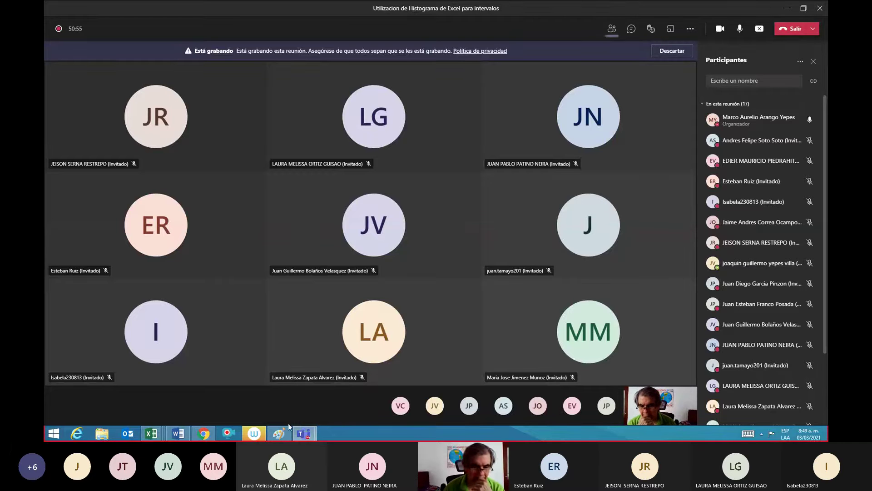
pyautogui.moveTo(274, 433)
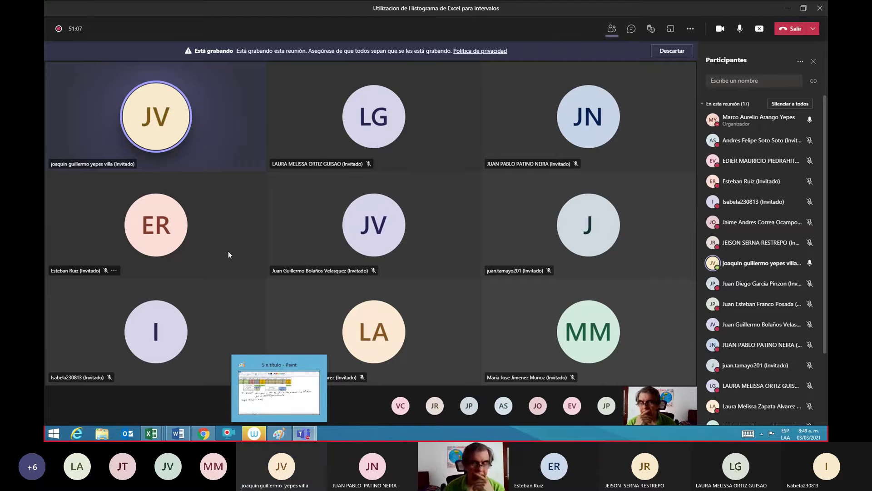
pyautogui.click(279, 432)
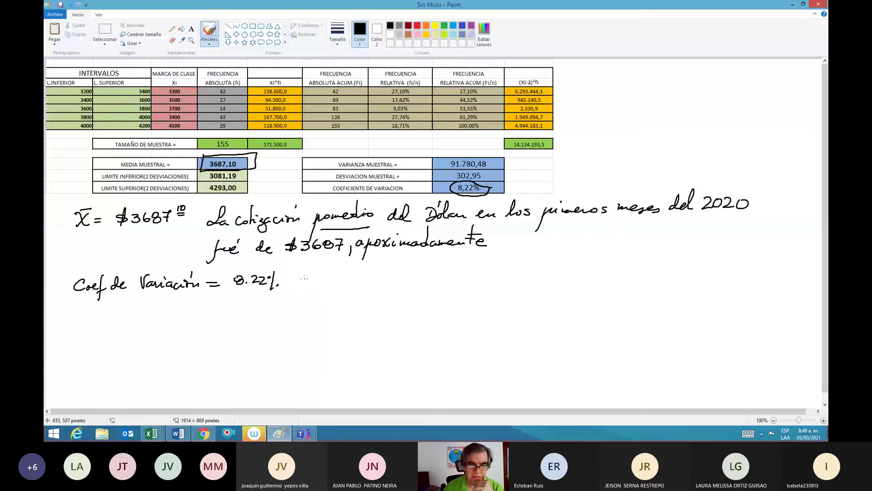
# Handwrite "La cotización del Dolar ha sido homogeneo" beside the coefficient of variation.
pyautogui.moveTo(308, 272)
pyautogui.mouseDown()
pyautogui.moveTo(305, 287)
pyautogui.moveTo(359, 288)
pyautogui.moveTo(352, 301)
pyautogui.moveTo(394, 287)
pyautogui.mouseUp()
pyautogui.moveTo(391, 271); pyautogui.dragTo(449, 290)
pyautogui.moveTo(447, 273); pyautogui.dragTo(467, 286)
pyautogui.moveTo(467, 284)
pyautogui.mouseDown()
pyautogui.moveTo(477, 270)
pyautogui.moveTo(477, 285)
pyautogui.moveTo(486, 283)
pyautogui.mouseUp()
pyautogui.moveTo(487, 281); pyautogui.dragTo(518, 285)
pyautogui.moveTo(527, 278); pyautogui.dragTo(530, 284)
pyautogui.moveTo(542, 277)
pyautogui.mouseDown()
pyautogui.moveTo(549, 273)
pyautogui.moveTo(548, 285)
pyautogui.moveTo(558, 285)
pyautogui.mouseUp()
pyautogui.moveTo(563, 280); pyautogui.dragTo(578, 262)
pyautogui.moveTo(579, 273)
pyautogui.mouseDown()
pyautogui.moveTo(649, 275)
pyautogui.moveTo(656, 291)
pyautogui.moveTo(672, 273)
pyautogui.moveTo(702, 279)
pyautogui.mouseUp()
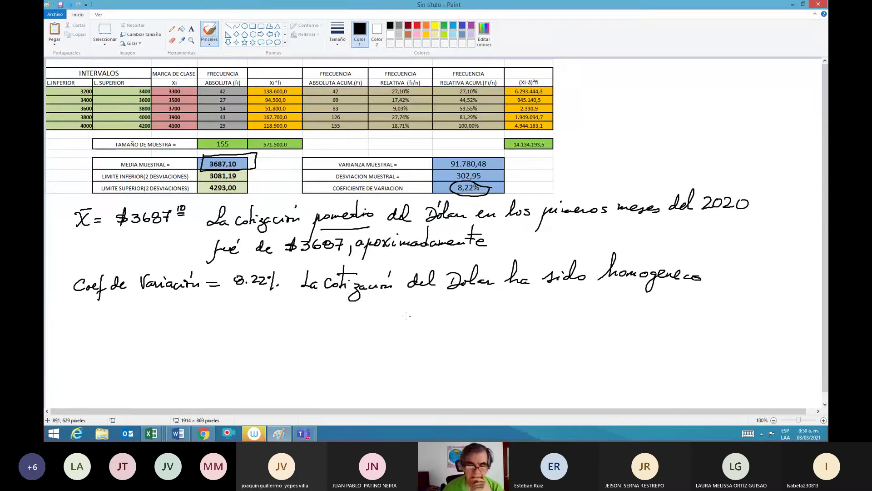
# Handwrite "Media Aritmética es un buen resumen de la Información" below, underlining "homogeneo" and "Media Aritmética".
pyautogui.moveTo(313, 308)
pyautogui.mouseDown()
pyautogui.moveTo(322, 321)
pyautogui.moveTo(366, 318)
pyautogui.moveTo(392, 300)
pyautogui.moveTo(396, 314)
pyautogui.moveTo(471, 319)
pyautogui.moveTo(536, 313)
pyautogui.moveTo(551, 300)
pyautogui.moveTo(576, 313)
pyautogui.moveTo(677, 309)
pyautogui.moveTo(687, 296)
pyautogui.moveTo(697, 312)
pyautogui.mouseUp()
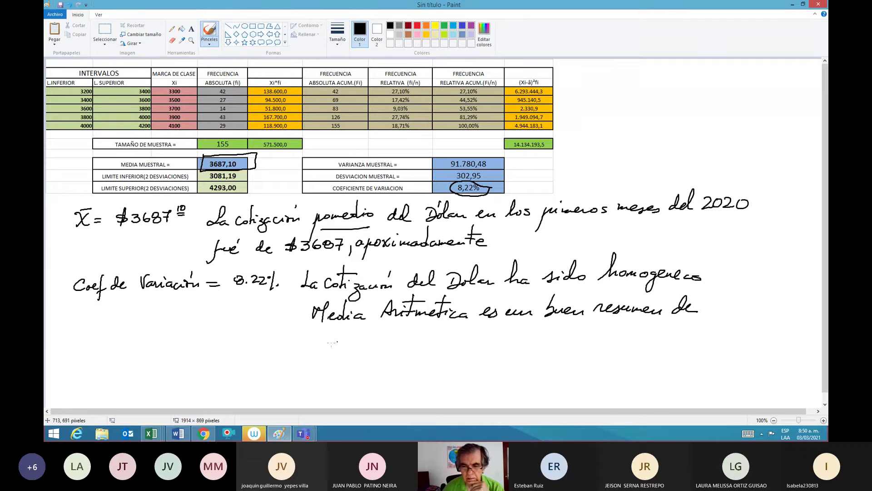
pyautogui.moveTo(307, 344)
pyautogui.mouseDown()
pyautogui.moveTo(345, 346)
pyautogui.moveTo(359, 333)
pyautogui.moveTo(377, 336)
pyautogui.moveTo(380, 347)
pyautogui.moveTo(435, 345)
pyautogui.moveTo(427, 335)
pyautogui.mouseUp()
pyautogui.moveTo(601, 285); pyautogui.dragTo(684, 288)
pyautogui.moveTo(317, 324); pyautogui.dragTo(463, 326)
pyautogui.moveTo(437, 296); pyautogui.dragTo(432, 304)
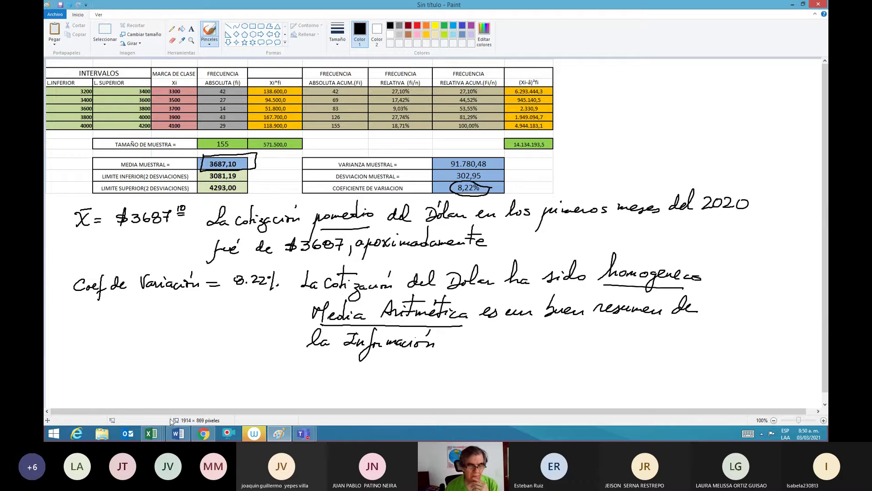
# Switch to the Excel workbook MEDIDAS ESTADISTICAS EN INTERVALOS and go to the MEDIDAS DE ASIMETRIA Y CURTOSIS heading in cell A50.
pyautogui.click(155, 433)
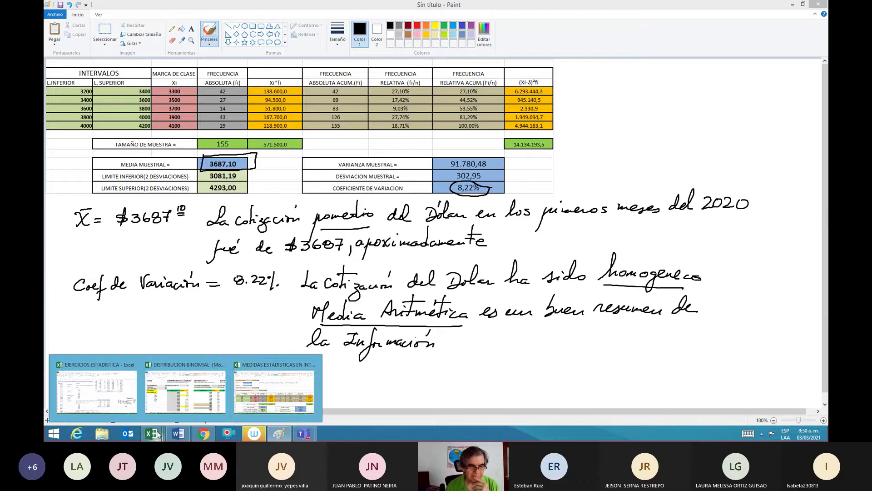
pyautogui.click(247, 408)
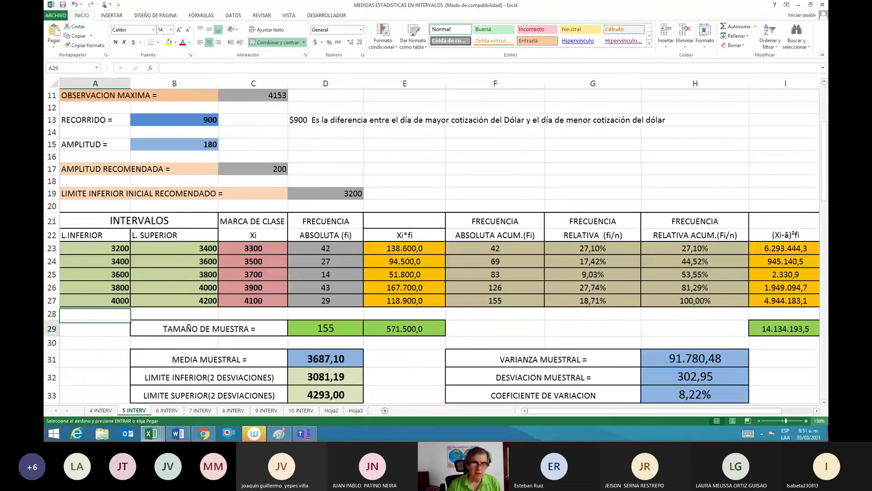
pyautogui.press('Down')
pyautogui.press('Down')
pyautogui.press('Down')
pyautogui.press('Down')
pyautogui.press('Down')
pyautogui.press('Down')
pyautogui.press('Down')
pyautogui.press('Down')
pyautogui.press('Down')
pyautogui.press('Down')
pyautogui.press('Down')
pyautogui.press('Down')
pyautogui.press('Down')
pyautogui.press('Down')
pyautogui.press('Down')
pyautogui.press('Down')
pyautogui.press('Down')
pyautogui.press('Down')
pyautogui.press('Down')
pyautogui.press('Down')
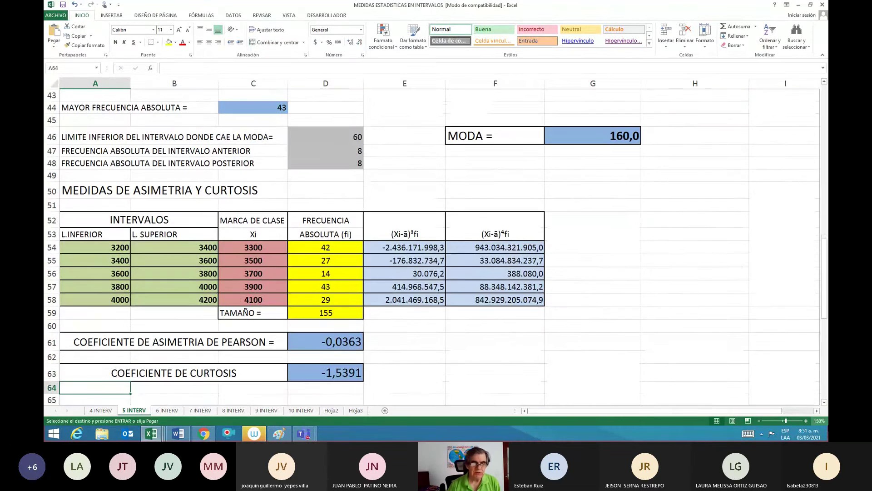
pyautogui.press('Down')
pyautogui.press('Down')
pyautogui.press('Up')
pyautogui.press('Up')
pyautogui.press('Up')
pyautogui.press('Up')
pyautogui.press('Up')
pyautogui.press('Up')
pyautogui.press('Up')
pyautogui.press('Up')
pyautogui.press('Up')
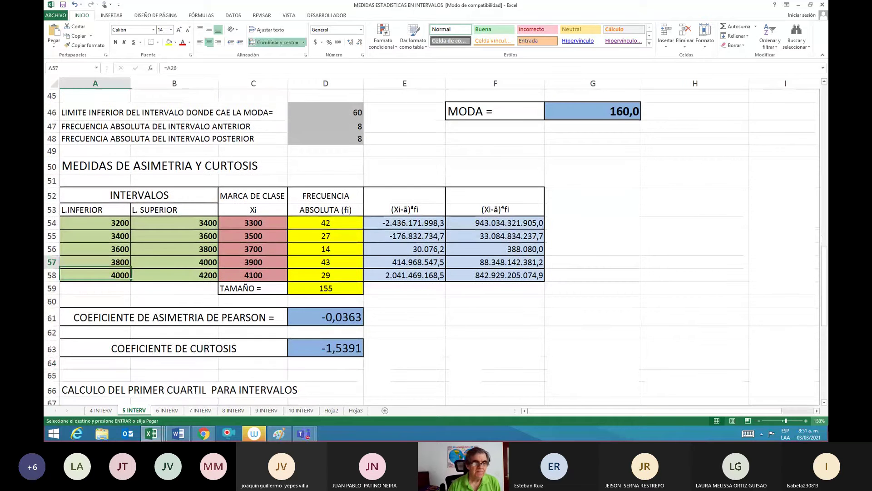
pyautogui.press('Up')
pyautogui.press('Up')
pyautogui.press('Up')
pyautogui.press('Up')
pyautogui.press('Up')
pyautogui.press('Up')
pyautogui.press('Up')
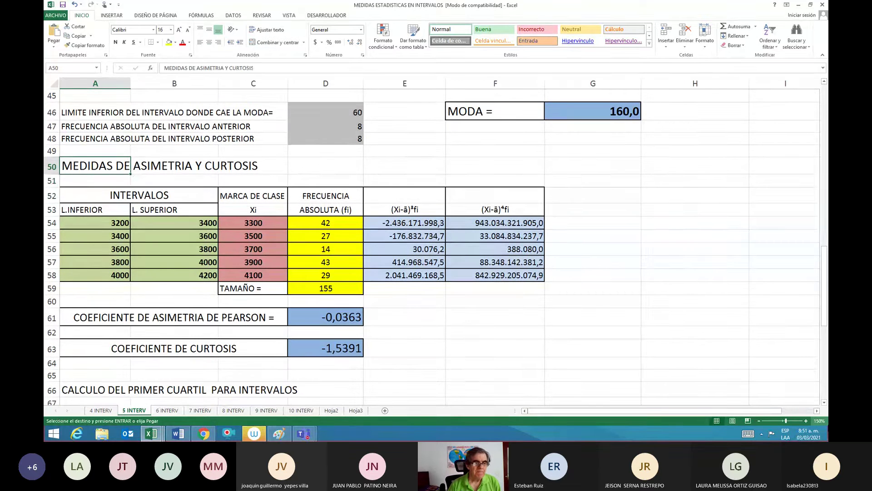
# Select and copy the skewness and kurtosis section, range A50:G63, on the 5 INTERV sheet.
pyautogui.hotkey('shift', 'Down')
pyautogui.hotkey('shift', 'Down')
pyautogui.hotkey('shift', 'Down')
pyautogui.hotkey('shift', 'Down')
pyautogui.hotkey('shift', 'Down')
pyautogui.hotkey('shift', 'Down')
pyautogui.hotkey('shift', 'Down')
pyautogui.hotkey('shift', 'Down')
pyautogui.hotkey('shift', 'Down')
pyautogui.hotkey('shift', 'Down')
pyautogui.hotkey('shift', 'Down')
pyautogui.hotkey('shift', 'Down')
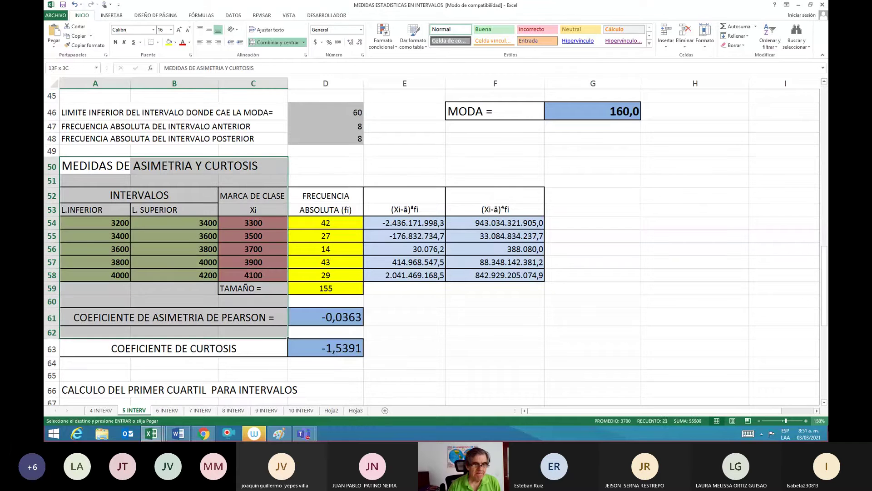
pyautogui.hotkey('shift', 'Down')
pyautogui.hotkey('shift', 'Right')
pyautogui.hotkey('shift', 'Right')
pyautogui.hotkey('shift', 'Right')
pyautogui.hotkey('shift', 'Right')
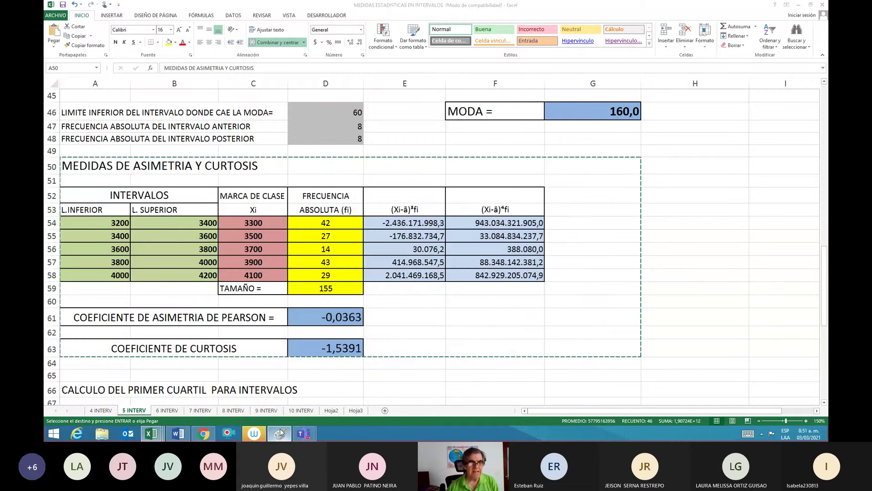
# Switch to Paint, start a new drawing without saving the old one, and paste the copied skewness and kurtosis table.
pyautogui.click(286, 432)
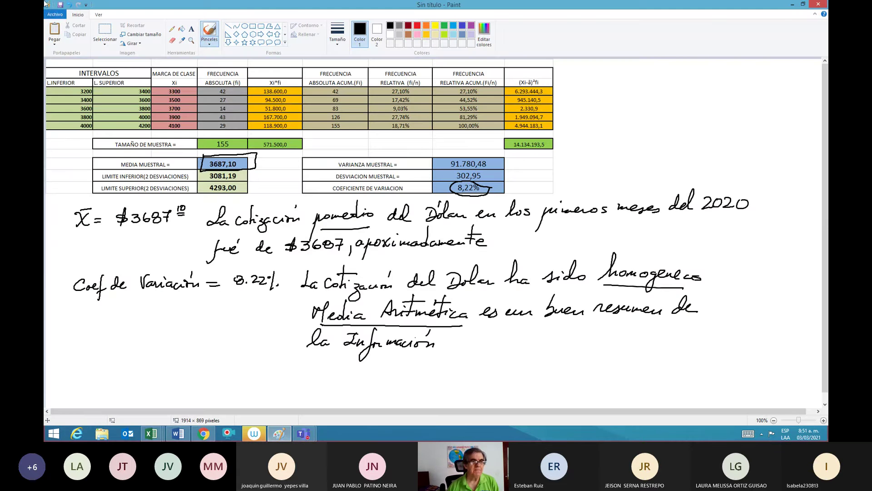
pyautogui.click(53, 14)
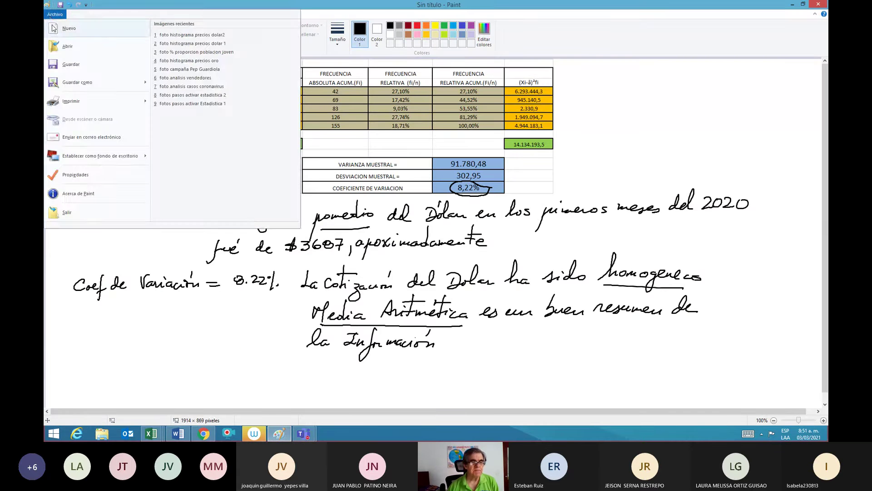
pyautogui.click(55, 29)
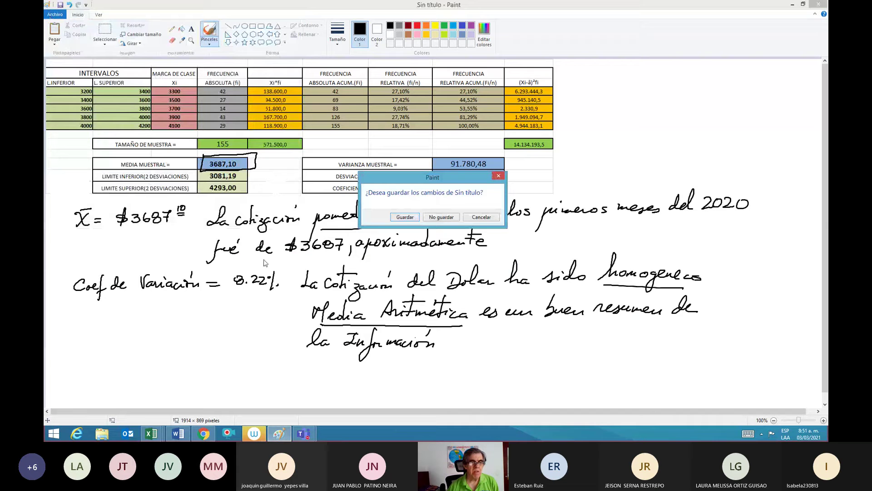
pyautogui.click(437, 217)
pyautogui.hotkey('ctrl', 'v')
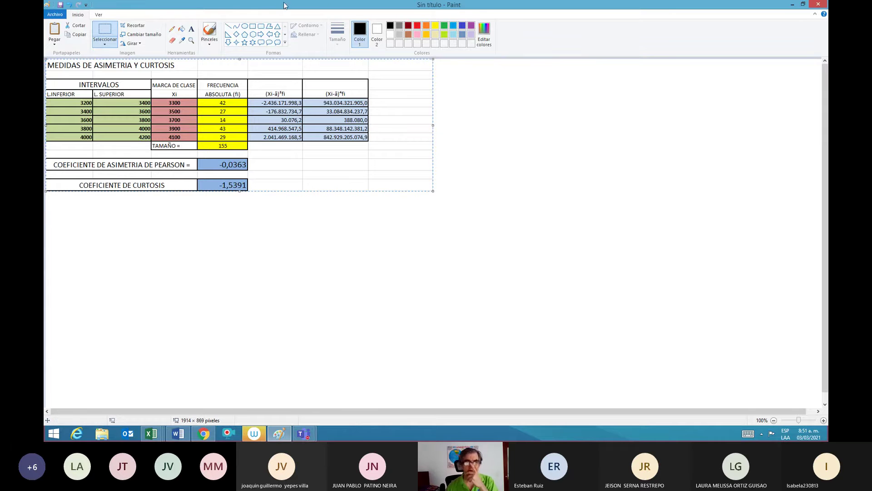
# Circle the COEFICIENTE DE ASIMETRIA DE PEARSON value in the pasted table with a red brush.
pyautogui.click(211, 29)
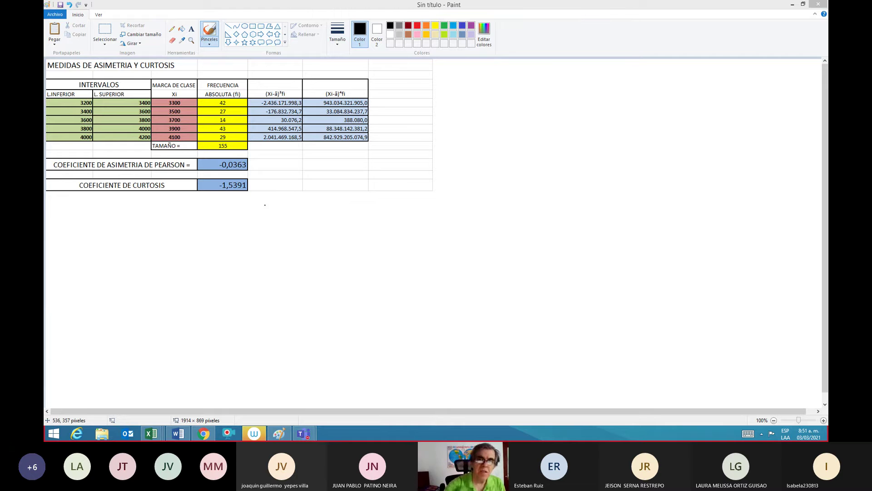
pyautogui.click(417, 27)
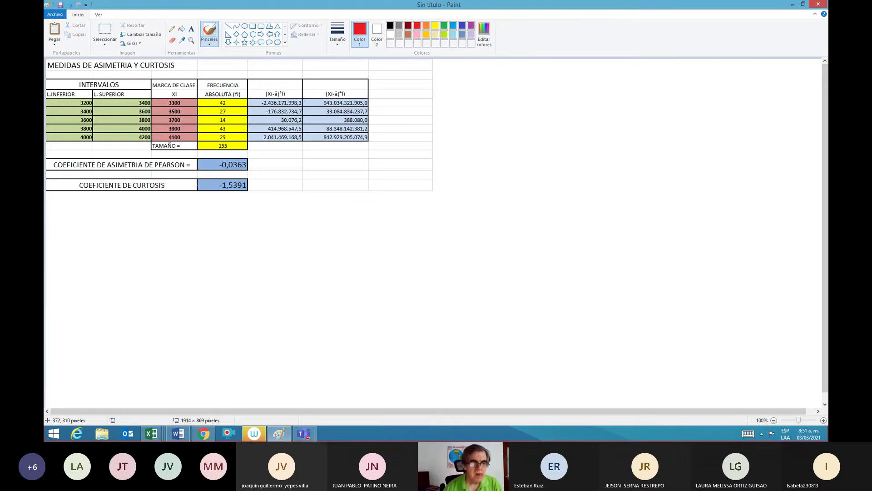
pyautogui.moveTo(197, 177)
pyautogui.mouseDown()
pyautogui.moveTo(258, 175)
pyautogui.moveTo(239, 153)
pyautogui.moveTo(196, 166)
pyautogui.moveTo(196, 175)
pyautogui.mouseUp()
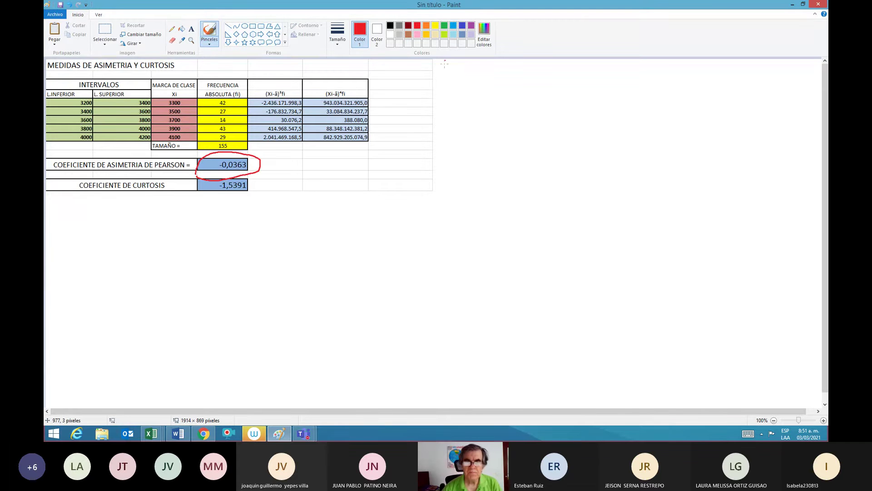
# Handwrite "Coeficiente de Asimetría =" in red beside the table and paint over the last digits of the circled Pearson coefficient.
pyautogui.moveTo(451, 73)
pyautogui.mouseDown()
pyautogui.moveTo(449, 86)
pyautogui.moveTo(473, 81)
pyautogui.moveTo(464, 100)
pyautogui.moveTo(483, 81)
pyautogui.moveTo(525, 71)
pyautogui.moveTo(548, 85)
pyautogui.moveTo(645, 81)
pyautogui.moveTo(635, 64)
pyautogui.moveTo(666, 79)
pyautogui.mouseUp()
pyautogui.moveTo(652, 84); pyautogui.dragTo(668, 85)
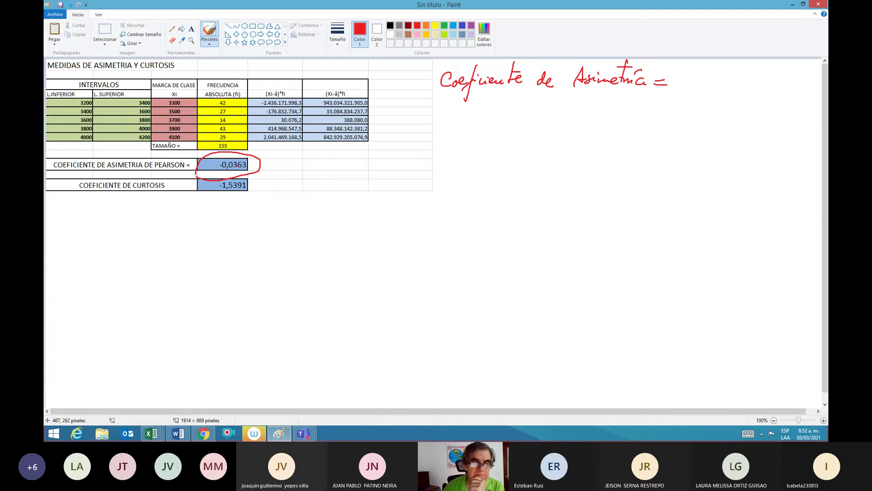
pyautogui.moveTo(235, 165); pyautogui.dragTo(236, 166)
pyautogui.moveTo(235, 163); pyautogui.dragTo(233, 167)
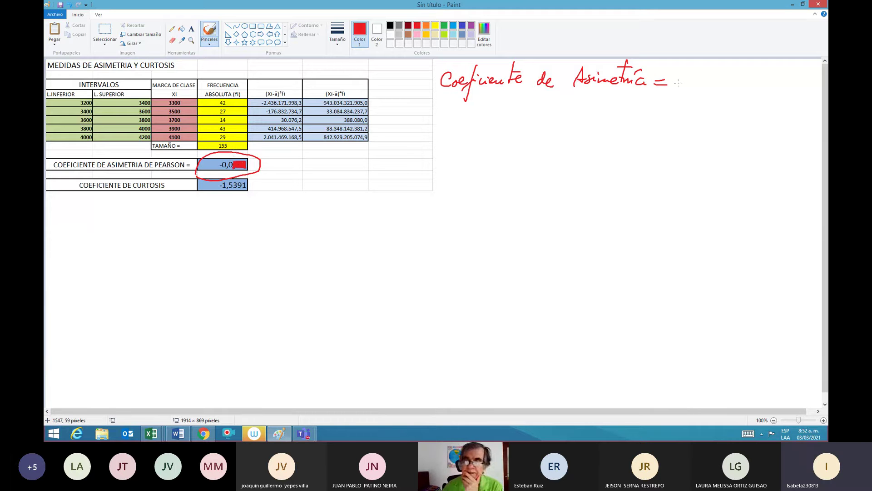
# Complete the skewness note with "- 0.03" and handwrite "Similar a Cero." on the line below.
pyautogui.moveTo(678, 83)
pyautogui.mouseDown()
pyautogui.moveTo(735, 82)
pyautogui.moveTo(729, 88)
pyautogui.mouseUp()
pyautogui.click(711, 86)
pyautogui.moveTo(469, 108)
pyautogui.mouseDown()
pyautogui.moveTo(458, 114)
pyautogui.moveTo(485, 121)
pyautogui.moveTo(511, 109)
pyautogui.moveTo(535, 122)
pyautogui.moveTo(611, 123)
pyautogui.mouseUp()
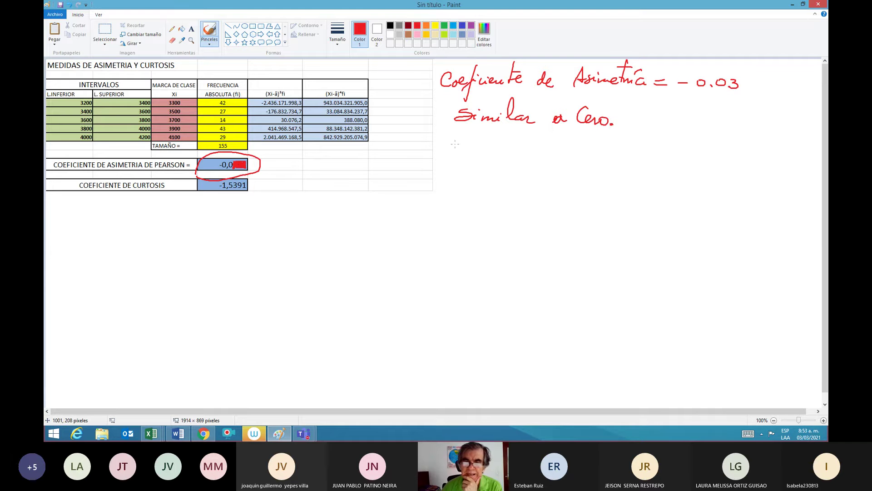
# Handwrite "Las Cotizaciones del Dólar fueron simétricas" in red below the skewness note, and underline "Similar a Cero.".
pyautogui.moveTo(458, 135)
pyautogui.mouseDown()
pyautogui.moveTo(434, 157)
pyautogui.moveTo(512, 160)
pyautogui.mouseUp()
pyautogui.moveTo(519, 160)
pyautogui.mouseDown()
pyautogui.moveTo(509, 173)
pyautogui.moveTo(529, 159)
pyautogui.moveTo(566, 159)
pyautogui.mouseUp()
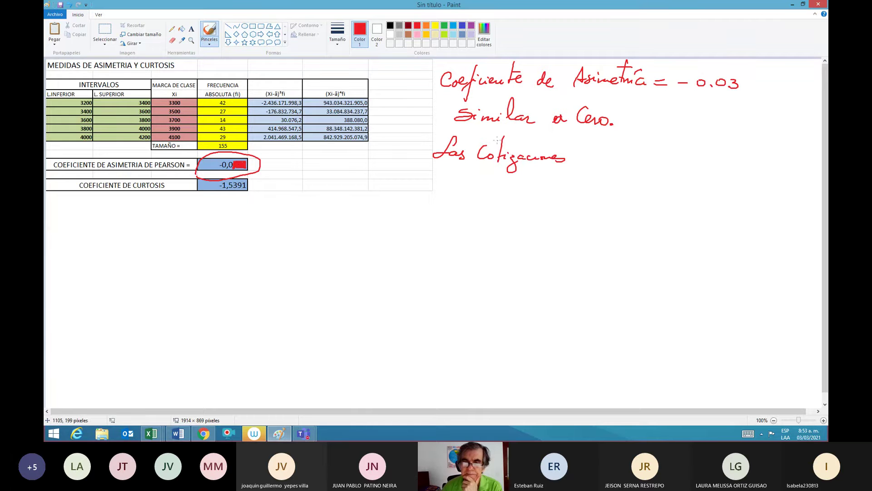
pyautogui.moveTo(489, 141); pyautogui.dragTo(520, 141)
pyautogui.moveTo(588, 154)
pyautogui.mouseDown()
pyautogui.moveTo(600, 142)
pyautogui.moveTo(609, 158)
pyautogui.moveTo(680, 157)
pyautogui.moveTo(649, 141)
pyautogui.mouseUp()
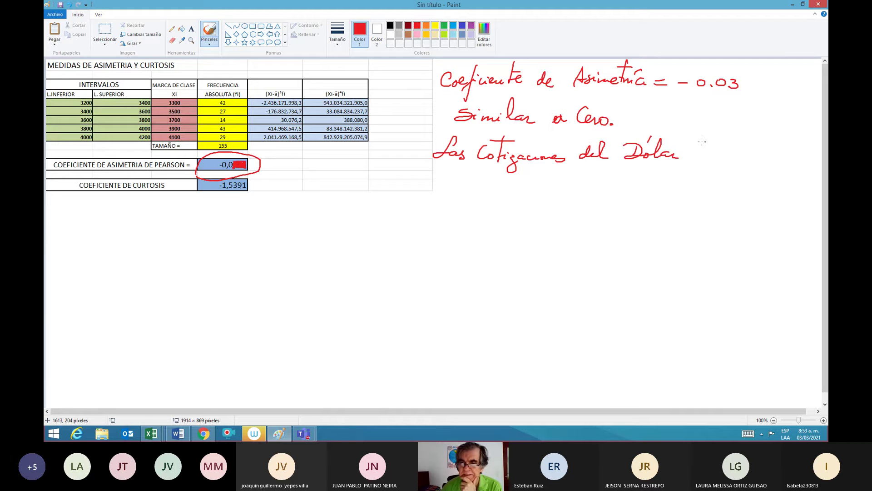
pyautogui.moveTo(702, 142)
pyautogui.mouseDown()
pyautogui.moveTo(681, 175)
pyautogui.moveTo(727, 157)
pyautogui.moveTo(753, 160)
pyautogui.mouseUp()
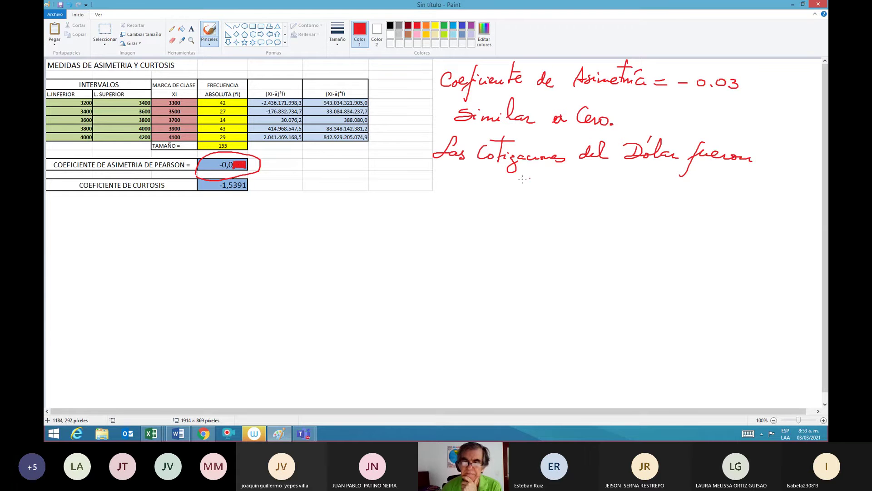
pyautogui.moveTo(461, 186)
pyautogui.mouseDown()
pyautogui.moveTo(452, 184)
pyautogui.moveTo(545, 186)
pyautogui.mouseUp()
pyautogui.moveTo(500, 169); pyautogui.dragTo(523, 169)
pyautogui.moveTo(493, 164); pyautogui.dragTo(486, 174)
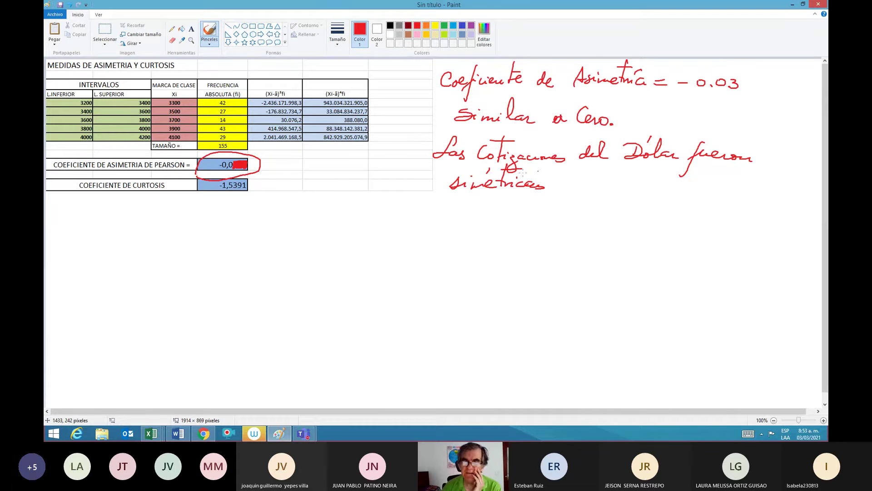
pyautogui.moveTo(453, 132); pyautogui.dragTo(607, 134)
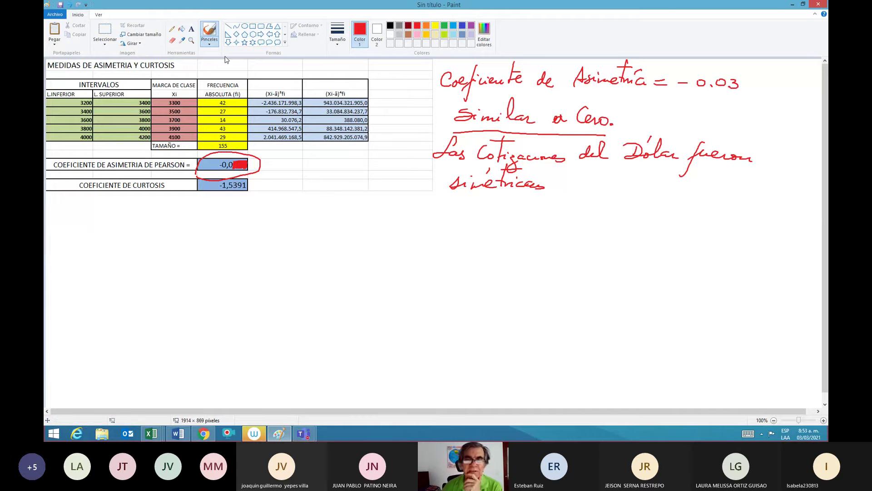
# Handwrite "Curtosis = -1.53" in blue below the pasted table.
pyautogui.click(462, 26)
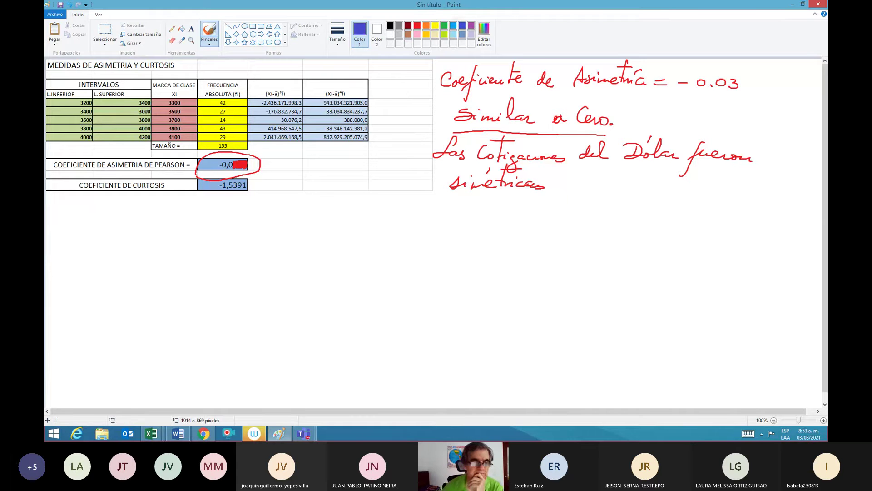
pyautogui.moveTo(81, 209)
pyautogui.mouseDown()
pyautogui.moveTo(82, 222)
pyautogui.moveTo(103, 214)
pyautogui.moveTo(157, 218)
pyautogui.mouseUp()
pyautogui.moveTo(143, 223); pyautogui.dragTo(158, 223)
pyautogui.moveTo(176, 221); pyautogui.dragTo(188, 221)
pyautogui.moveTo(198, 213)
pyautogui.mouseDown()
pyautogui.moveTo(198, 223)
pyautogui.moveTo(214, 214)
pyautogui.moveTo(225, 222)
pyautogui.mouseUp()
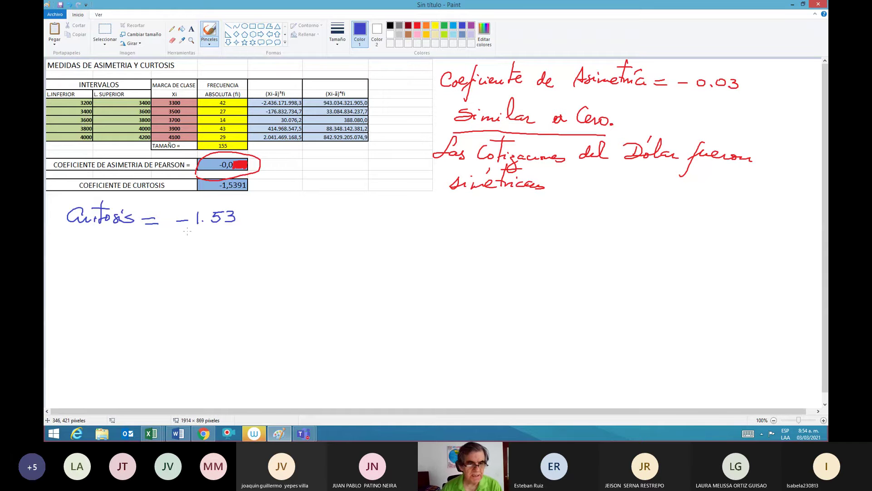
# Underline "1.53" with a thick blue line in the kurtosis note and circle the value "-1.53".
pyautogui.moveTo(187, 232); pyautogui.dragTo(250, 231)
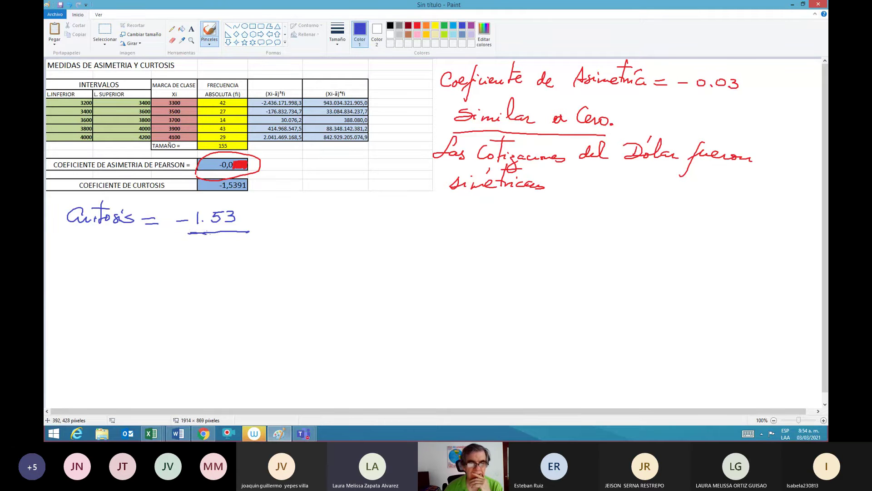
pyautogui.moveTo(205, 232); pyautogui.dragTo(253, 232)
pyautogui.moveTo(197, 235); pyautogui.dragTo(249, 232)
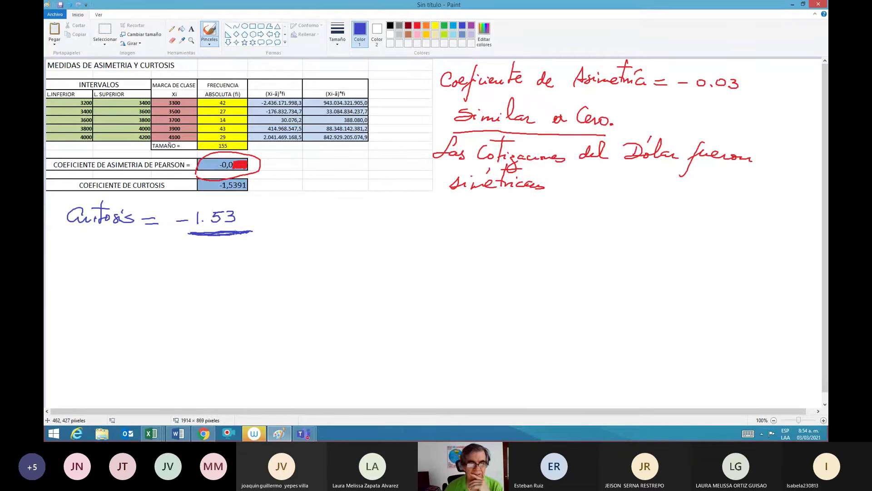
pyautogui.moveTo(248, 232)
pyautogui.mouseDown()
pyautogui.moveTo(256, 222)
pyautogui.moveTo(232, 201)
pyautogui.moveTo(204, 201)
pyautogui.moveTo(173, 226)
pyautogui.moveTo(189, 235)
pyautogui.mouseUp()
# Handwrite an arrow and "Las cotizaciones del Dólar son Platicúrticas (Baja alrededor del valor central elegido (Media Aritmética)" in blue after the circled kurtosis.
pyautogui.moveTo(260, 221); pyautogui.dragTo(331, 231)
pyautogui.moveTo(349, 224)
pyautogui.mouseDown()
pyautogui.moveTo(345, 230)
pyautogui.moveTo(436, 231)
pyautogui.moveTo(379, 211)
pyautogui.mouseUp()
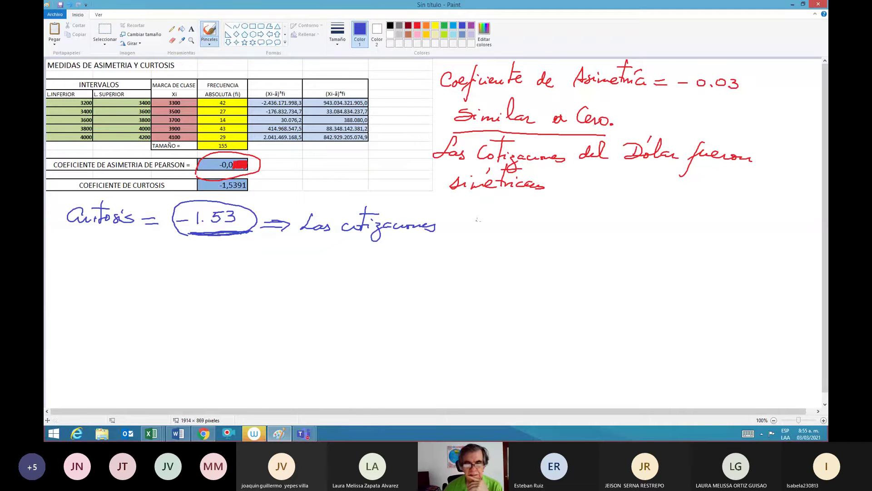
pyautogui.moveTo(453, 222)
pyautogui.mouseDown()
pyautogui.moveTo(541, 225)
pyautogui.moveTo(566, 213)
pyautogui.moveTo(619, 221)
pyautogui.mouseUp()
pyautogui.moveTo(627, 224)
pyautogui.mouseDown()
pyautogui.moveTo(633, 203)
pyautogui.moveTo(643, 224)
pyautogui.mouseUp()
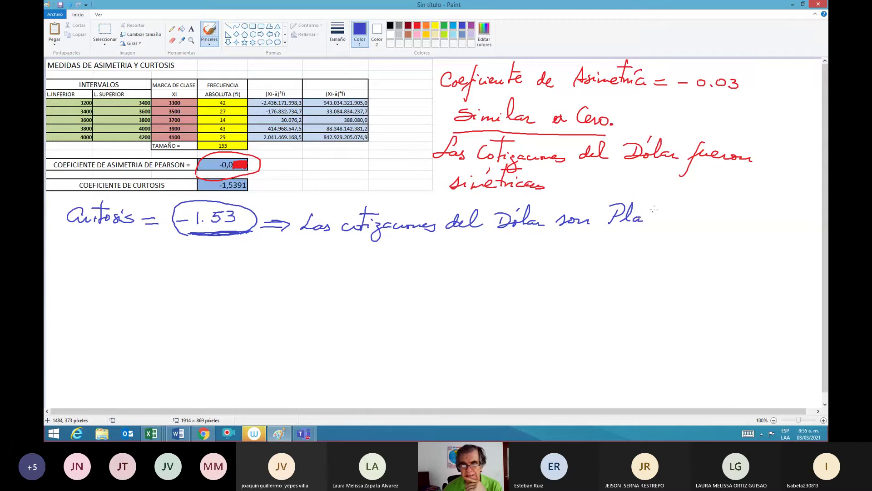
pyautogui.moveTo(661, 194)
pyautogui.mouseDown()
pyautogui.moveTo(655, 223)
pyautogui.moveTo(666, 212)
pyautogui.moveTo(670, 221)
pyautogui.moveTo(702, 210)
pyautogui.moveTo(706, 221)
pyautogui.moveTo(727, 224)
pyautogui.moveTo(675, 211)
pyautogui.mouseUp()
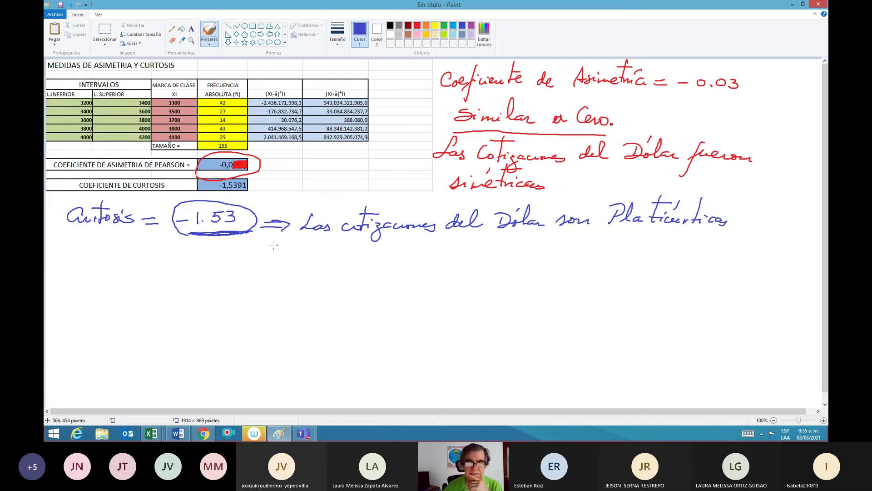
pyautogui.moveTo(134, 248)
pyautogui.mouseDown()
pyautogui.moveTo(131, 264)
pyautogui.moveTo(164, 263)
pyautogui.moveTo(164, 275)
pyautogui.moveTo(227, 259)
pyautogui.moveTo(232, 250)
pyautogui.moveTo(242, 262)
pyautogui.moveTo(249, 249)
pyautogui.moveTo(267, 260)
pyautogui.moveTo(319, 262)
pyautogui.moveTo(396, 262)
pyautogui.moveTo(415, 242)
pyautogui.moveTo(406, 245)
pyautogui.moveTo(431, 259)
pyautogui.moveTo(477, 249)
pyautogui.moveTo(499, 260)
pyautogui.moveTo(521, 242)
pyautogui.moveTo(523, 255)
pyautogui.moveTo(656, 253)
pyautogui.moveTo(625, 243)
pyautogui.mouseUp()
pyautogui.moveTo(659, 235); pyautogui.dragTo(651, 264)
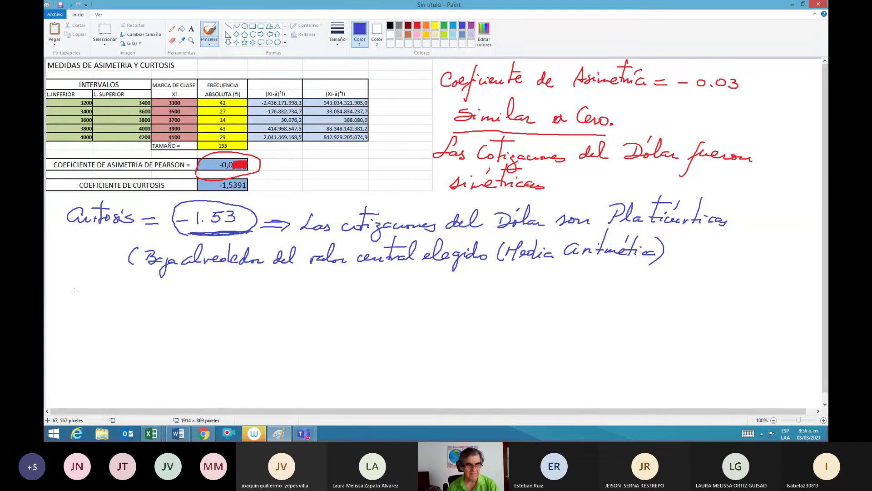
# Switch to the MEDIDAS ESTADISTICAS EN INTERVALOS workbook in Excel and enter "puesto" in D36, beside the halfway observation.
pyautogui.moveTo(162, 431)
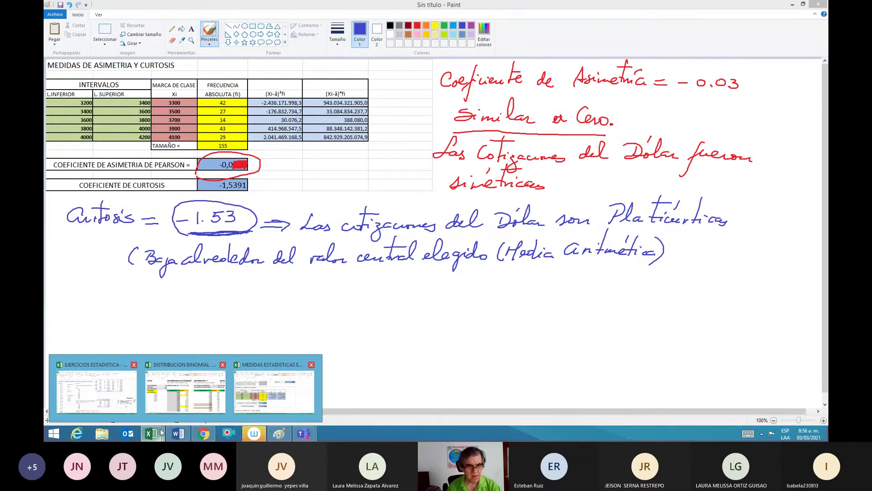
pyautogui.click(274, 391)
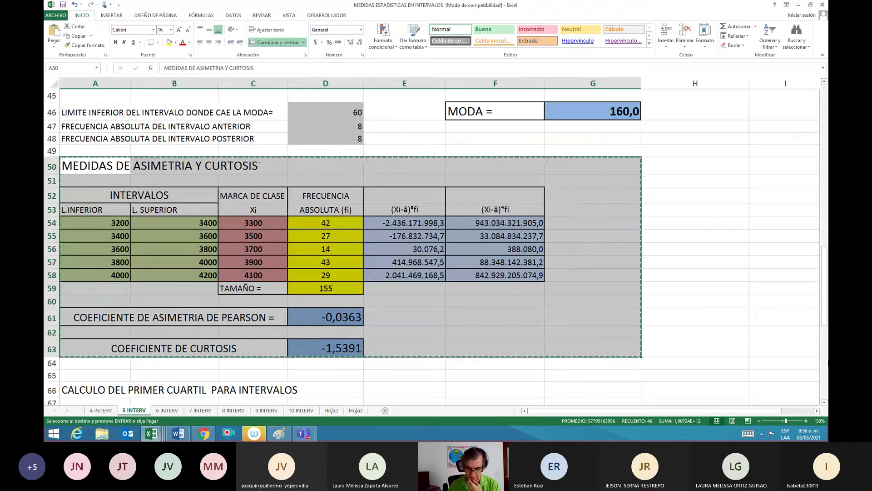
pyautogui.press('Up')
pyautogui.press('Up')
pyautogui.press('Up')
pyautogui.press('Up')
pyautogui.press('Up')
pyautogui.press('Up')
pyautogui.press('Up')
pyautogui.press('Up')
pyautogui.press('Up')
pyautogui.press('Up')
pyautogui.press('Up')
pyautogui.press('Up')
pyautogui.press('Up')
pyautogui.press('Up')
pyautogui.press('Up')
pyautogui.press('Up')
pyautogui.press('Up')
pyautogui.press('Up')
pyautogui.press('Up')
pyautogui.press('Up')
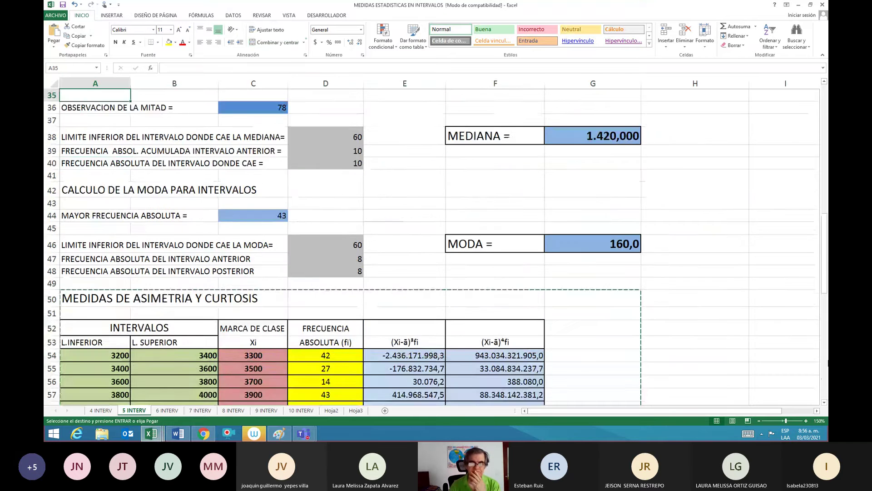
pyautogui.press('Down')
pyautogui.press('Down')
pyautogui.press('Down')
pyautogui.press('Down')
pyautogui.press('Down')
pyautogui.press('Down')
pyautogui.press('Down')
pyautogui.press('Down')
pyautogui.press('Down')
pyautogui.press('Down')
pyautogui.press('Down')
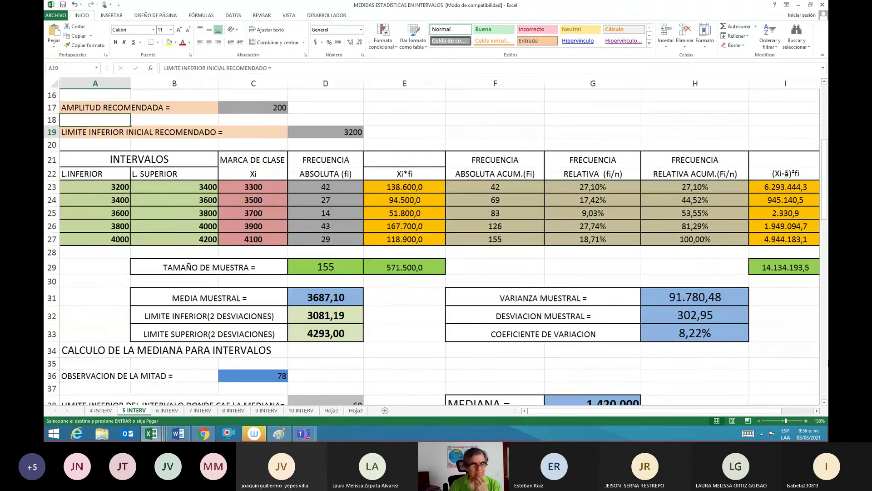
pyautogui.press('Down')
pyautogui.press('Down')
pyautogui.press('Down')
pyautogui.press('Down')
pyautogui.press('Down')
pyautogui.press('Down')
pyautogui.press('Down')
pyautogui.press('Down')
pyautogui.press('Down')
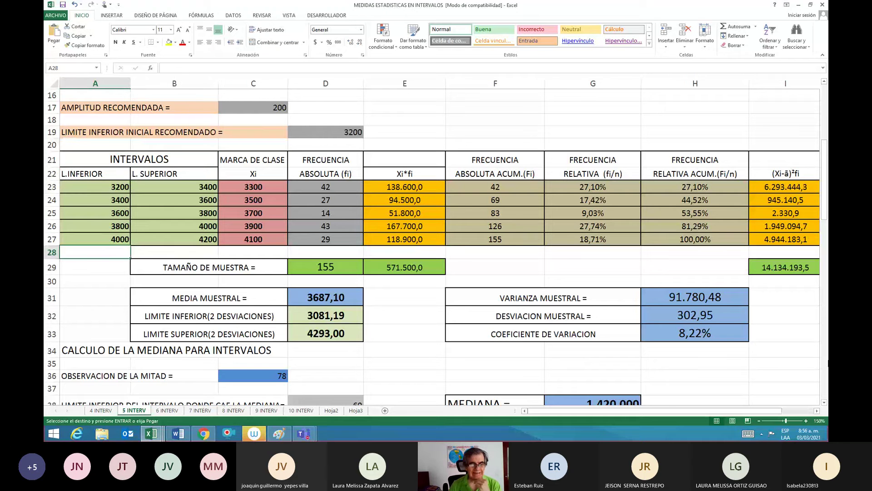
pyautogui.press('Right')
pyautogui.press('Right')
pyautogui.press('Right')
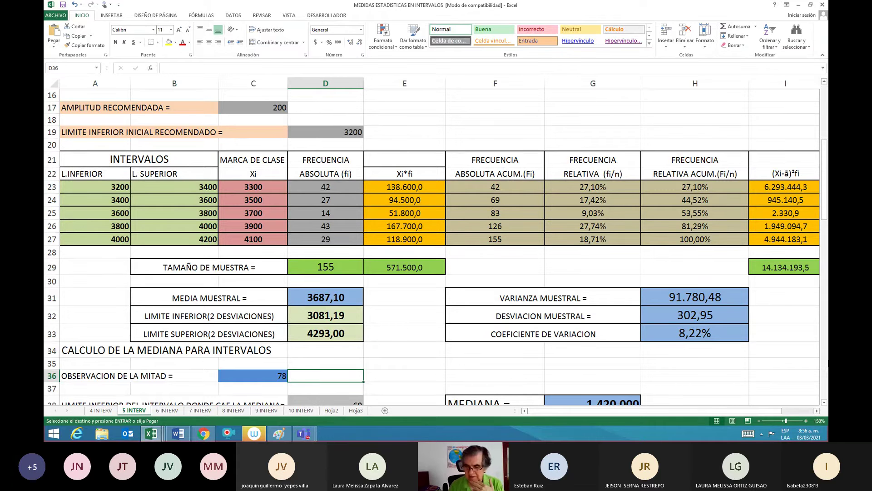
pyautogui.press('Right')
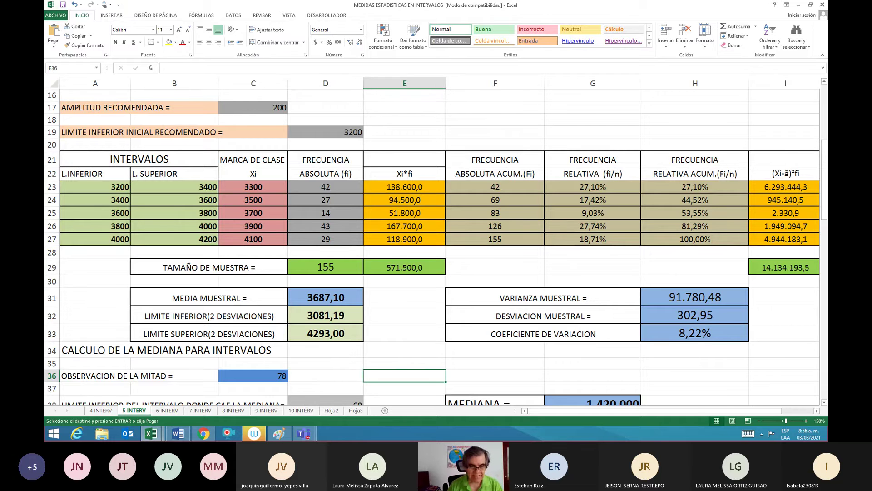
pyautogui.press('Left')
pyautogui.write('puesto')
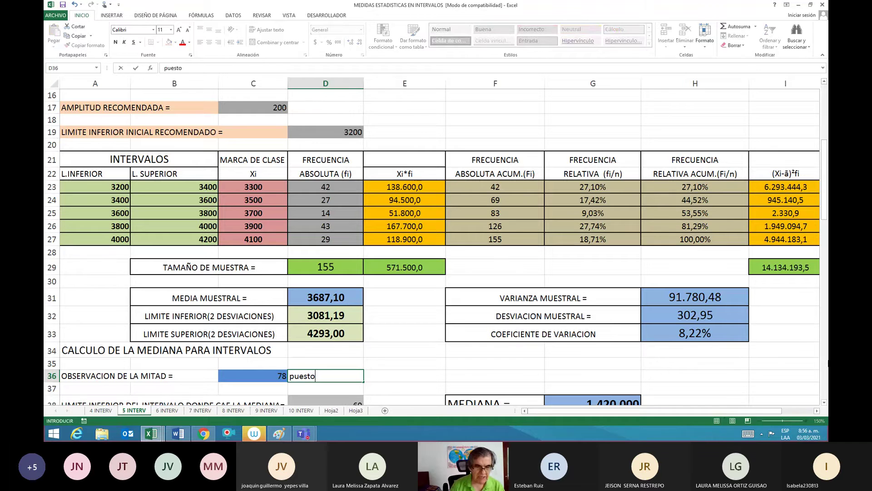
pyautogui.press('Return')
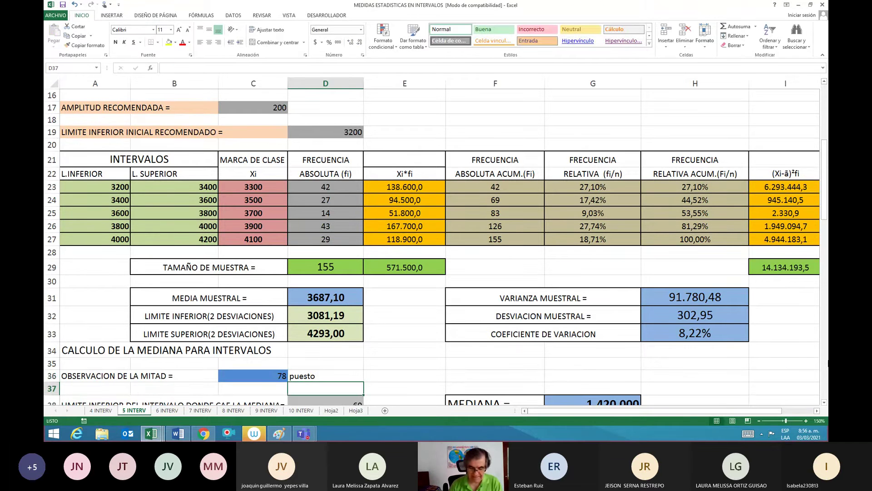
# Highlight the cumulative absolute frequency column, F21:F27, to locate the interval containing the halfway observation.
pyautogui.press('Down')
pyautogui.press('Down')
pyautogui.press('Down')
pyautogui.press('Up')
pyautogui.press('Up')
pyautogui.press('Up')
pyautogui.press('Up')
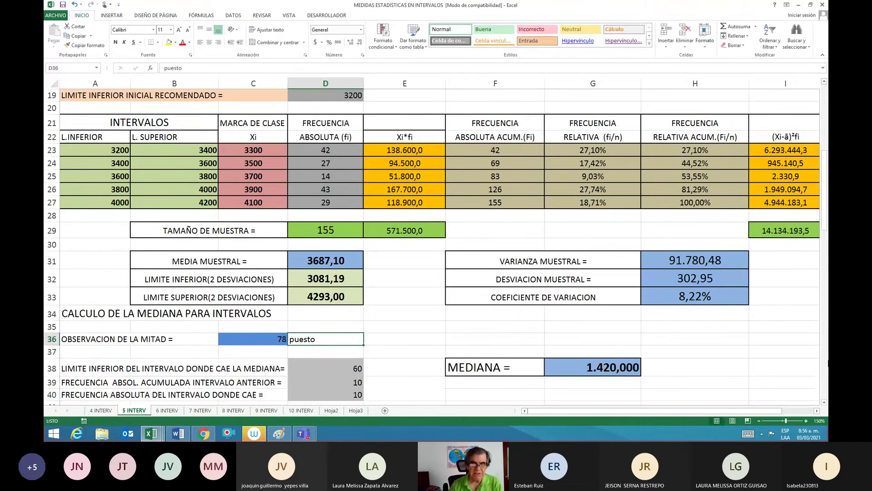
pyautogui.press('Up')
pyautogui.press('Up')
pyautogui.press('Up')
pyautogui.press('Up')
pyautogui.press('Up')
pyautogui.press('Up')
pyautogui.press('Up')
pyautogui.press('Up')
pyautogui.press('Up')
pyautogui.press('Up')
pyautogui.press('Up')
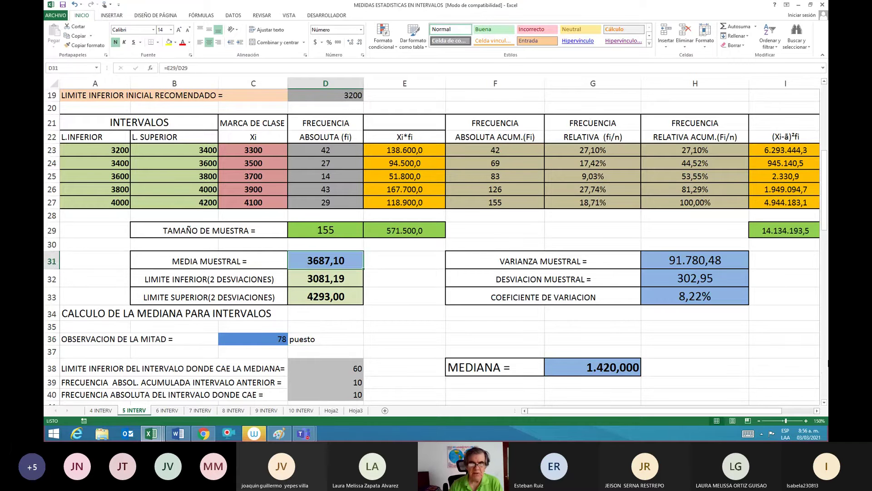
pyautogui.press('Up')
pyautogui.press('Up')
pyautogui.press('Up')
pyautogui.press('Up')
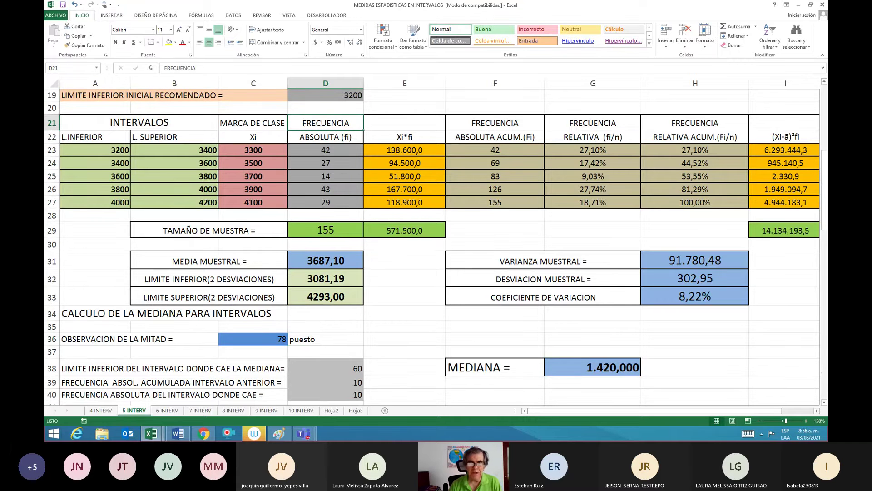
pyautogui.press('Right')
pyautogui.press('Right')
pyautogui.hotkey('shift', 'Down')
pyautogui.hotkey('shift', 'Down')
pyautogui.hotkey('shift', 'Down')
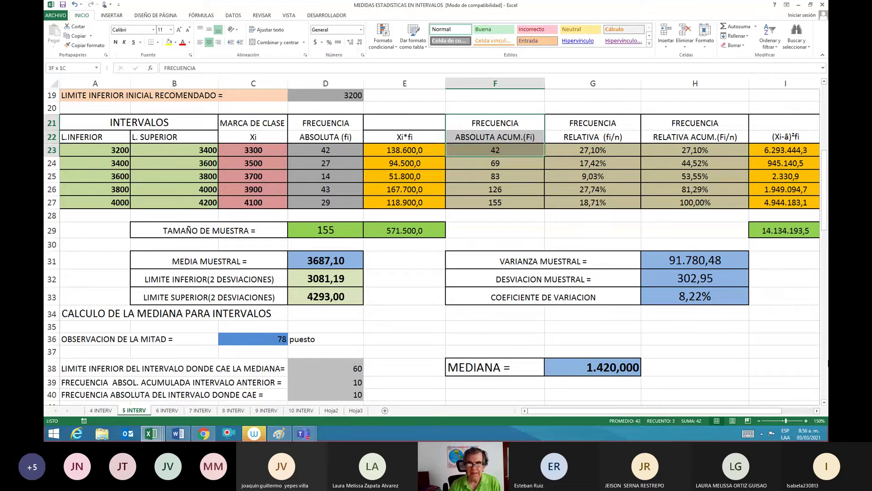
pyautogui.hotkey('shift', 'Down')
pyautogui.hotkey('shift', 'Down')
pyautogui.hotkey('shift', 'Down')
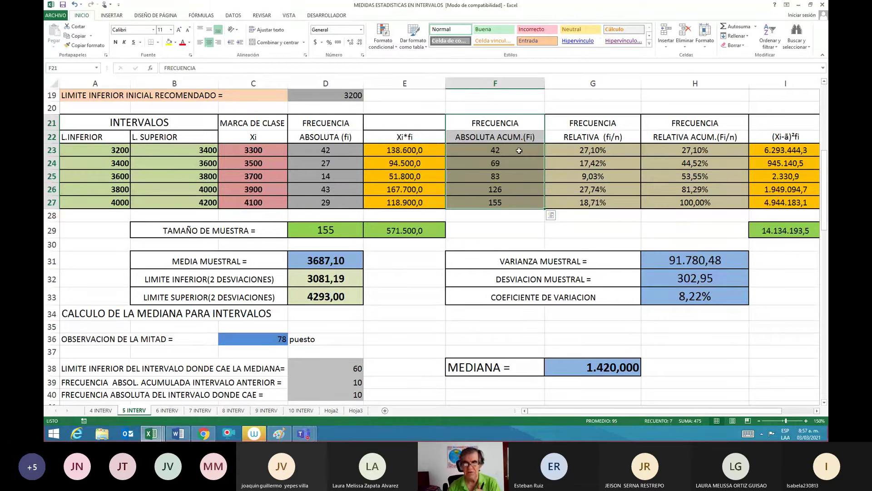
# Highlight the row of the 3600–3800 interval from its lower limit through its cumulative absolute frequency, A25:F25.
pyautogui.click(502, 177)
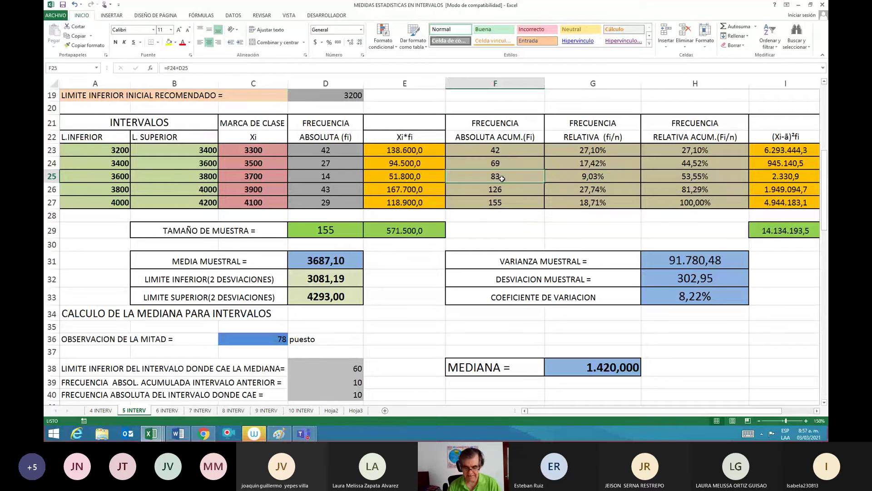
pyautogui.press('Left')
pyautogui.press('Left')
pyautogui.press('Left')
pyautogui.press('Left')
pyautogui.press('Left')
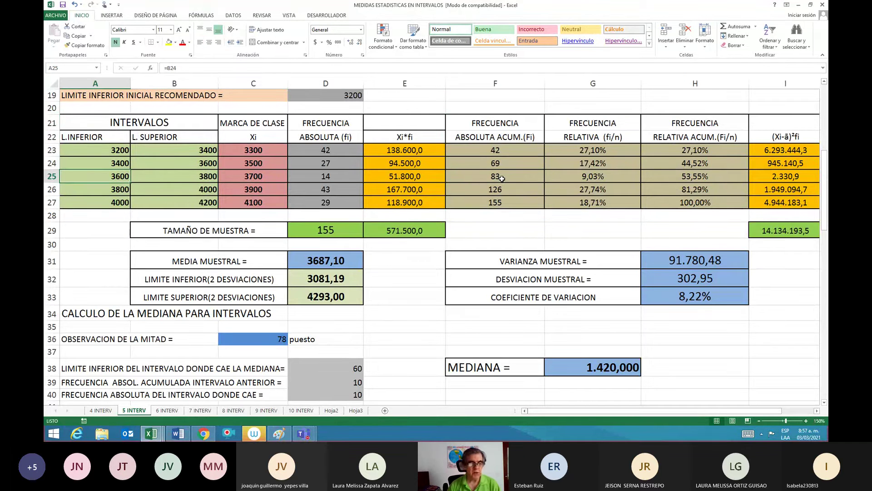
pyautogui.hotkey('shift', 'Right')
pyautogui.hotkey('shift', 'Right')
pyautogui.hotkey('shift', 'Right')
pyautogui.hotkey('shift', 'Right')
pyautogui.hotkey('shift', 'Right')
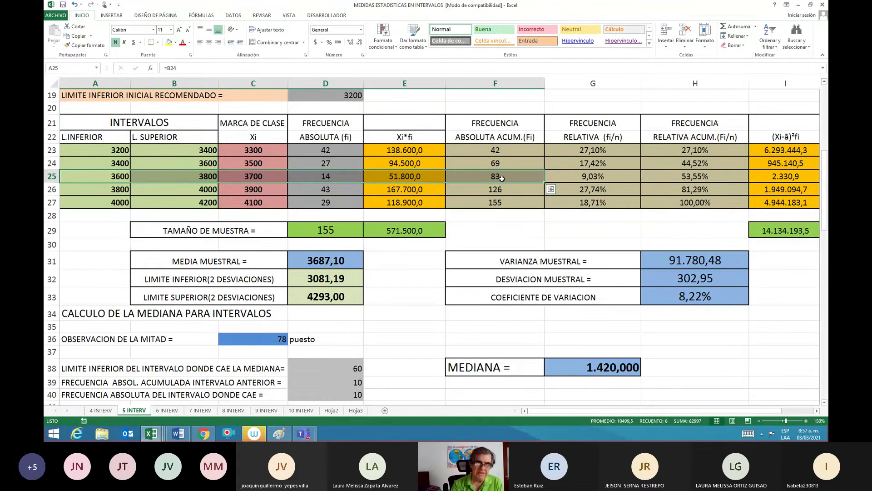
# Set the lower limit of the interval containing the median to 3600 in D38.
pyautogui.press('Down')
pyautogui.press('Down')
pyautogui.press('Down')
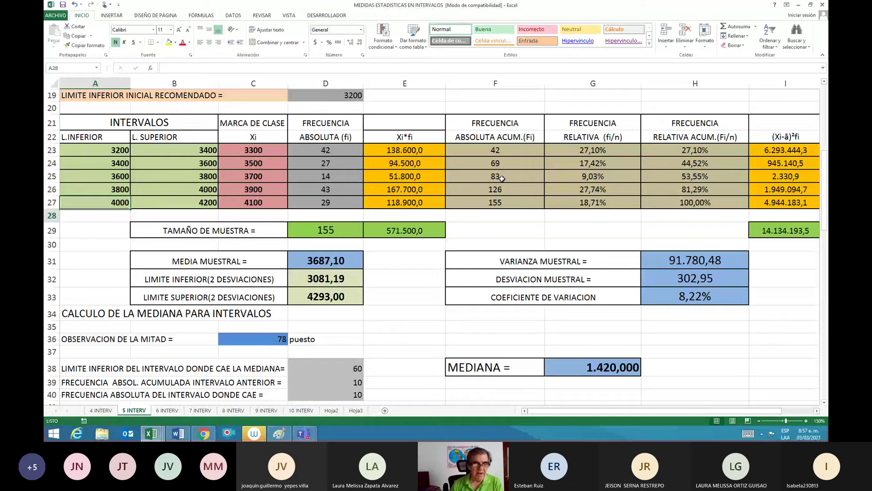
pyautogui.press('Down')
pyautogui.press('Down')
pyautogui.press('Down')
pyautogui.press('Down')
pyautogui.press('Down')
pyautogui.press('Down')
pyautogui.press('Down')
pyautogui.press('Down')
pyautogui.press('Down')
pyautogui.press('Down')
pyautogui.press('Right')
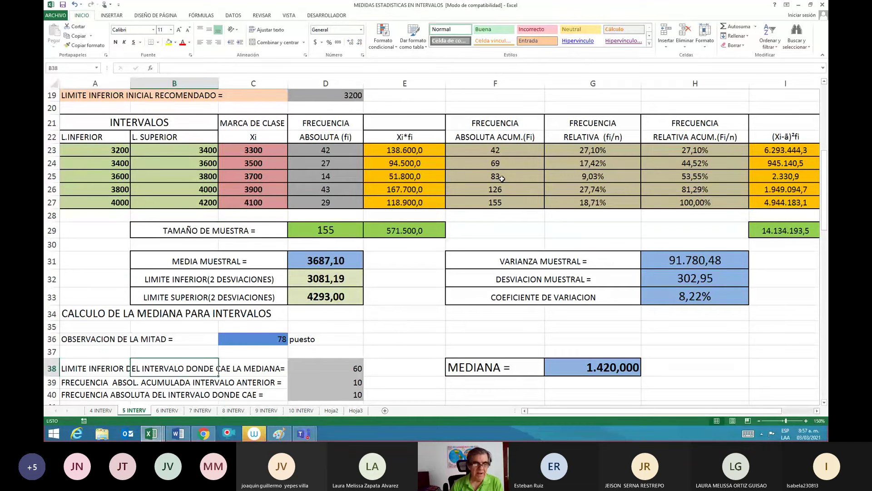
pyautogui.press('Right')
pyautogui.press('Right')
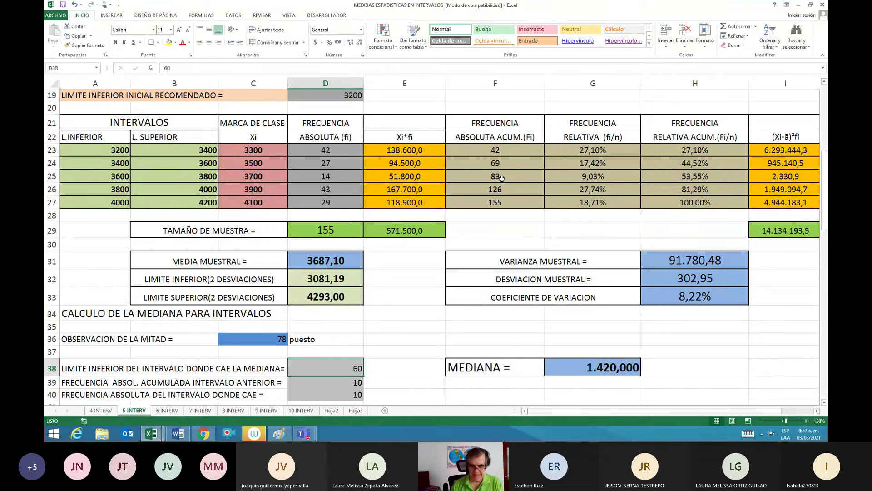
pyautogui.press('Up')
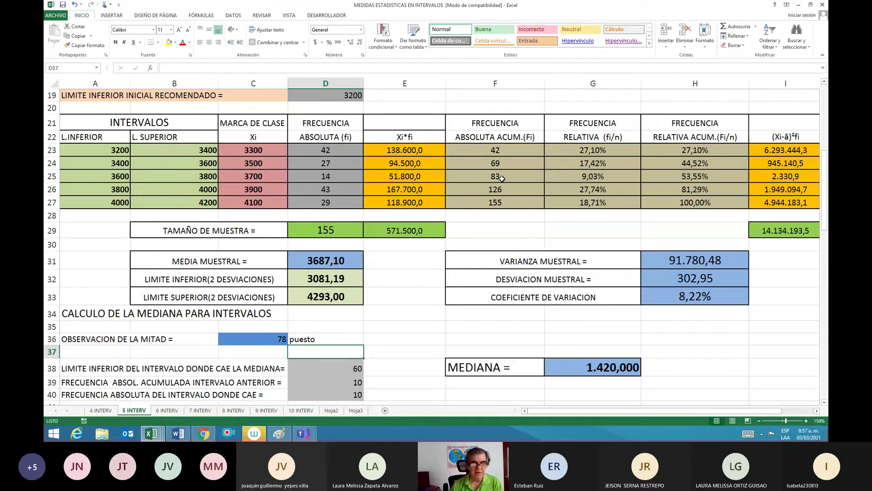
pyautogui.press('Down')
pyautogui.write('3')
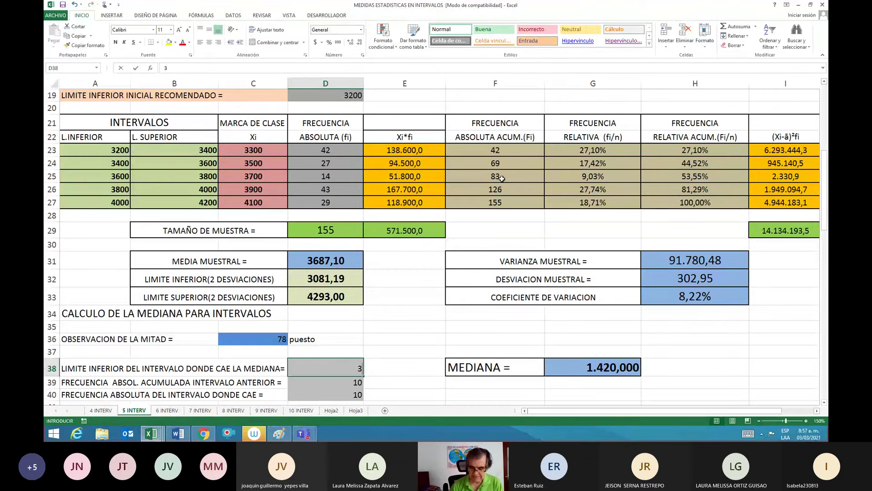
pyautogui.write('600')
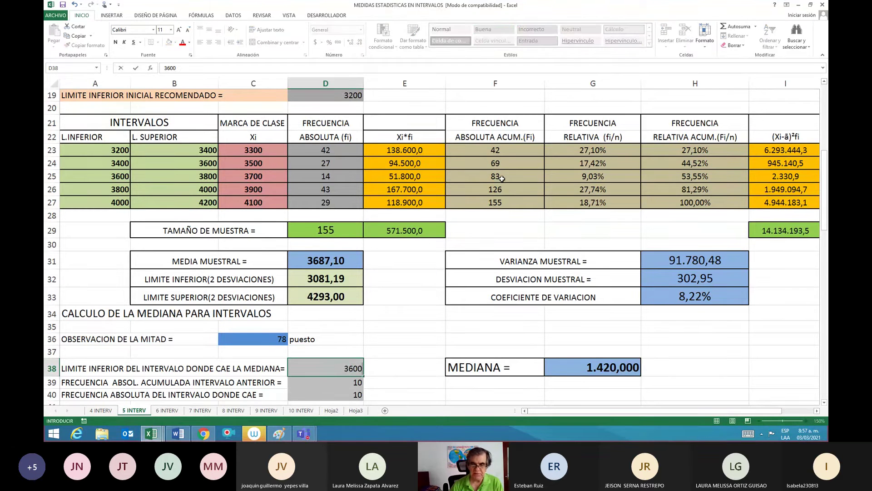
pyautogui.press('Return')
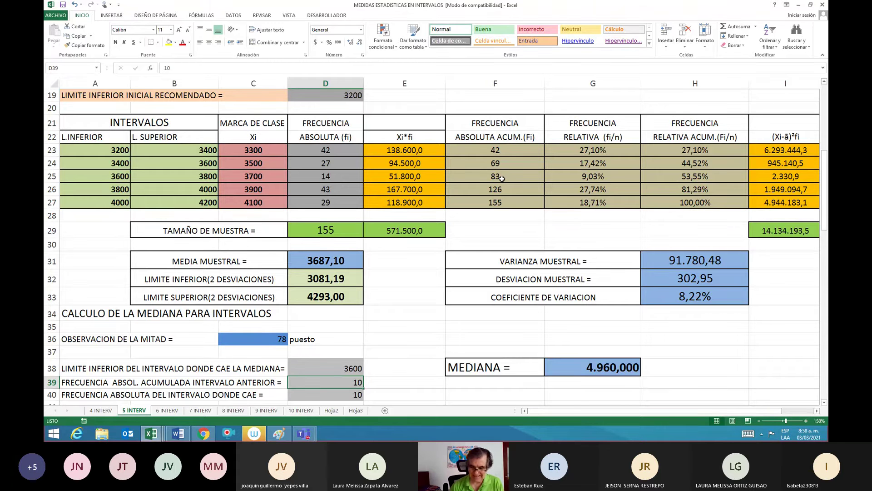
# Set the previous interval's cumulative absolute frequency to 69 and the median interval's absolute frequency to 14 in D39:D40.
pyautogui.write('69')
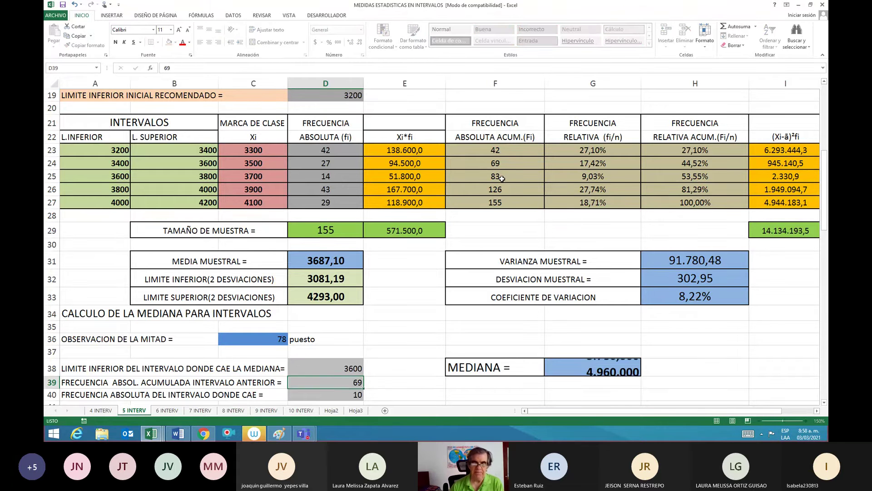
pyautogui.press('Return')
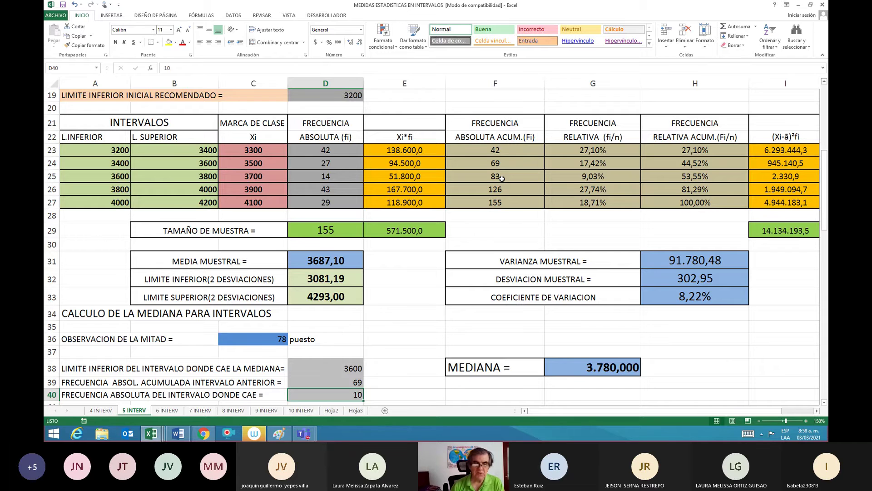
pyautogui.write('14')
pyautogui.press('Return')
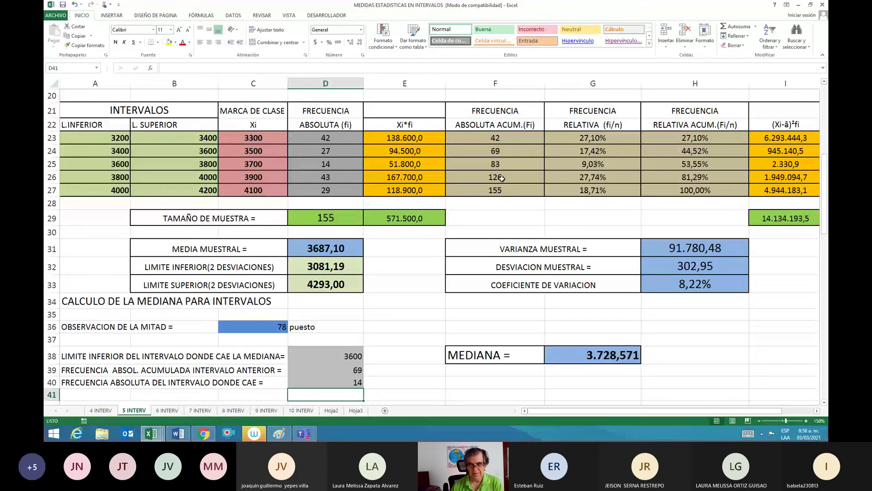
# Review the mode calculation section and inspect the formula for the highest absolute frequency in C44.
pyautogui.press('Down')
pyautogui.press('Down')
pyautogui.press('Down')
pyautogui.press('Down')
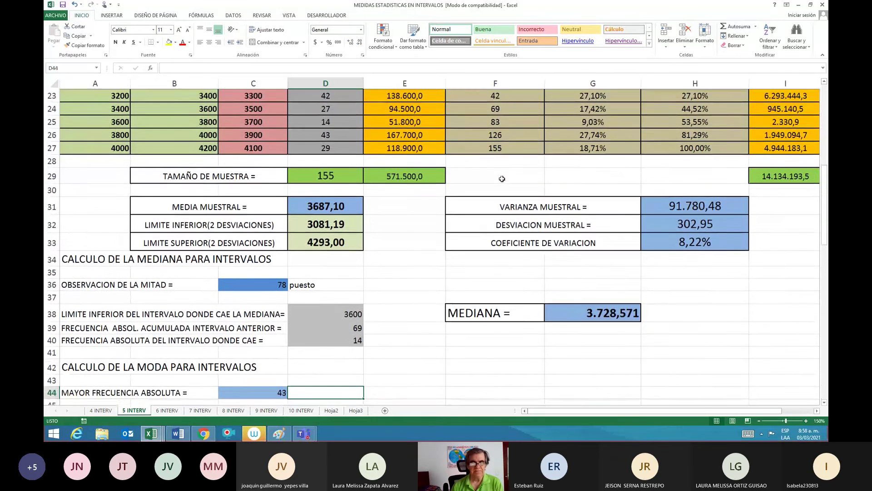
pyautogui.press('Down')
pyautogui.press('Down')
pyautogui.press('Down')
pyautogui.press('Down')
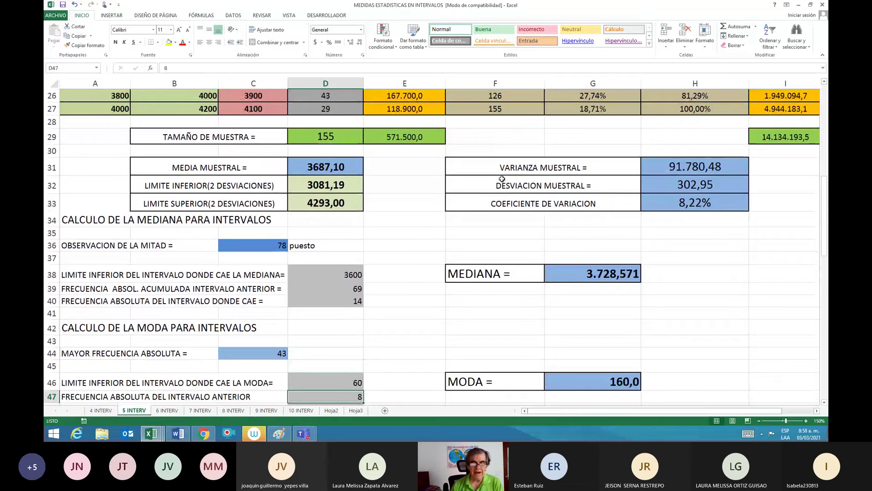
pyautogui.press('Up')
pyautogui.press('Up')
pyautogui.press('Up')
pyautogui.press('Up')
pyautogui.press('Up')
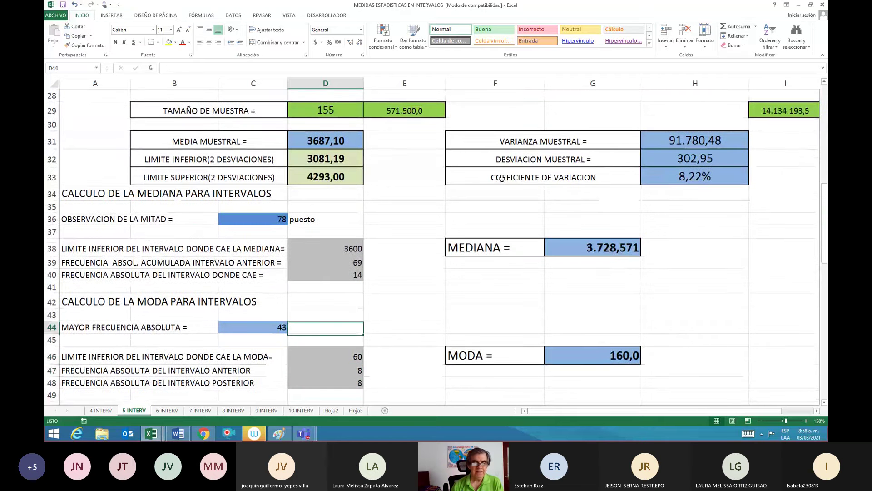
pyautogui.press('Left')
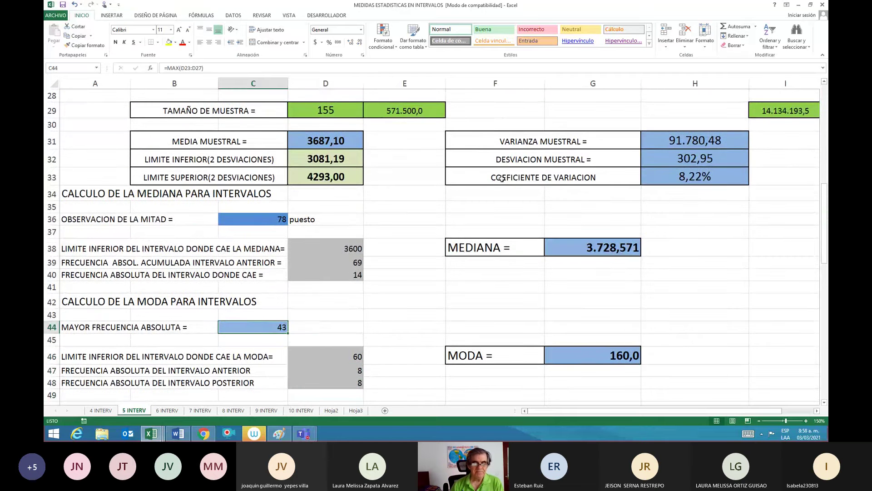
# Look through the absolute frequency column from D23 to D26 to locate the interval with the highest frequency.
pyautogui.press('Up')
pyautogui.press('Up')
pyautogui.press('Up')
pyautogui.press('Up')
pyautogui.press('Up')
pyautogui.press('Up')
pyautogui.press('Up')
pyautogui.press('Up')
pyautogui.press('Up')
pyautogui.press('Up')
pyautogui.press('Up')
pyautogui.press('Up')
pyautogui.press('Up')
pyautogui.press('Up')
pyautogui.press('Up')
pyautogui.press('Up')
pyautogui.press('Up')
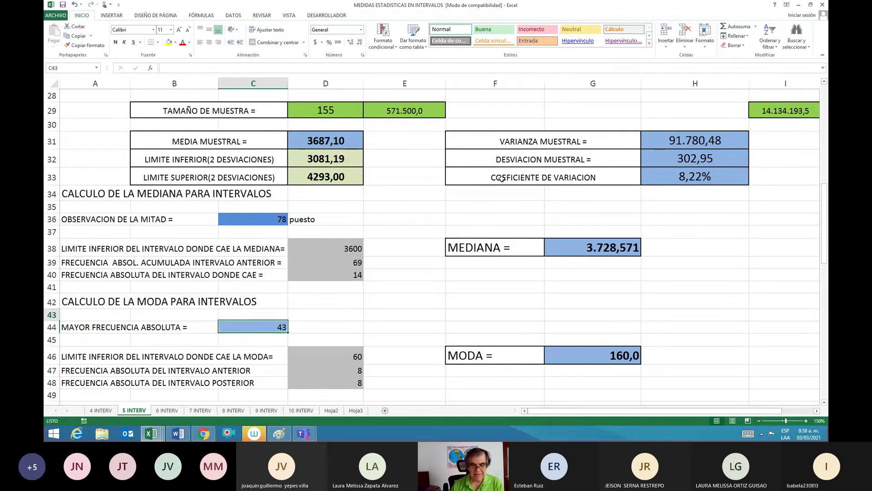
pyautogui.press('Up')
pyautogui.press('Up')
pyautogui.press('Up')
pyautogui.press('Up')
pyautogui.press('Up')
pyautogui.press('Up')
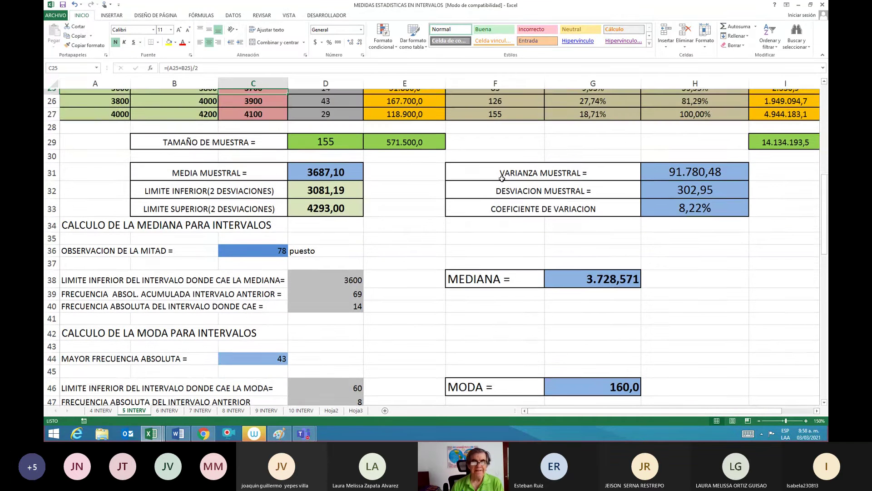
pyautogui.press('Right')
pyautogui.press('Down')
pyautogui.press('Down')
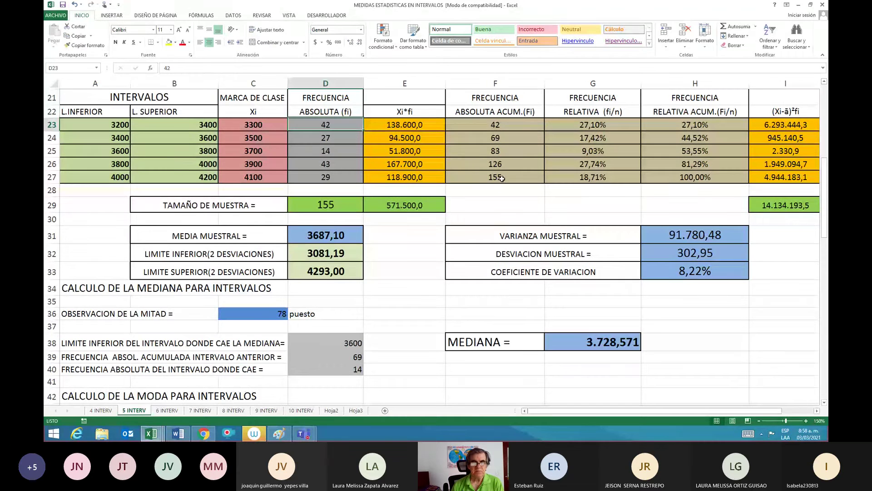
pyautogui.press('Down')
pyautogui.press('Down')
pyautogui.press('Down')
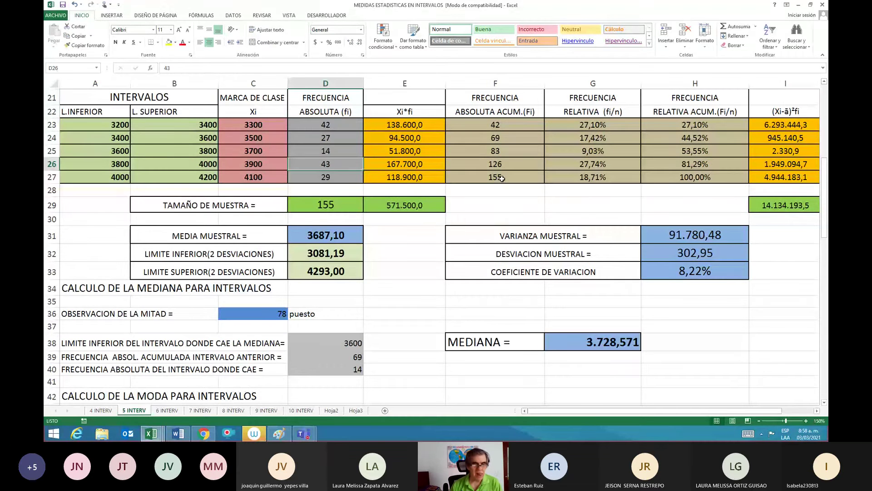
# Highlight the row of the 3800–4000 interval from its lower limit through its absolute frequency, A26:D26.
pyautogui.press('Left')
pyautogui.press('Left')
pyautogui.press('Left')
pyautogui.hotkey('shift', 'Right')
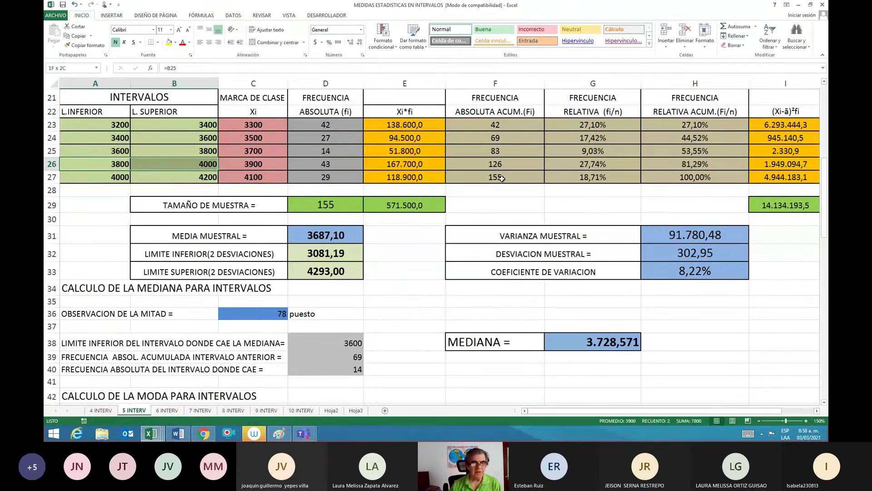
pyautogui.hotkey('shift', 'Right')
pyautogui.hotkey('shift', 'Right')
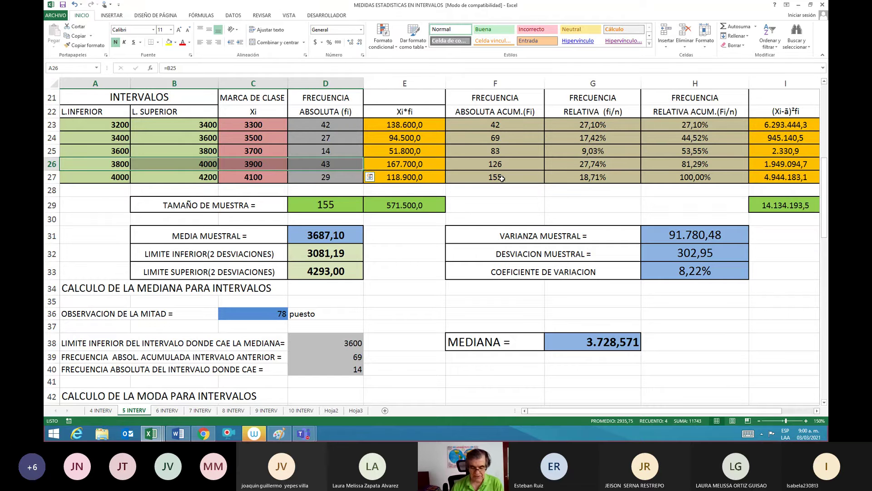
# Set the lower limit of the interval containing the mode to 3800 in D46.
pyautogui.press('Down')
pyautogui.press('Down')
pyautogui.press('Down')
pyautogui.press('Down')
pyautogui.press('Down')
pyautogui.press('Down')
pyautogui.press('Down')
pyautogui.press('Down')
pyautogui.press('Down')
pyautogui.press('Down')
pyautogui.press('Down')
pyautogui.press('Down')
pyautogui.press('Down')
pyautogui.press('Down')
pyautogui.press('Down')
pyautogui.press('Down')
pyautogui.press('Down')
pyautogui.press('Down')
pyautogui.press('Down')
pyautogui.press('Down')
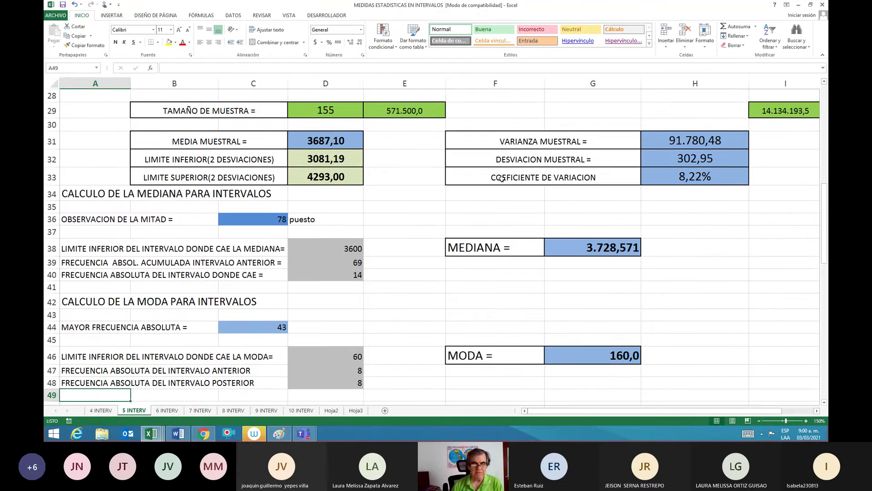
pyautogui.press('Down')
pyautogui.press('Up')
pyautogui.press('Up')
pyautogui.press('Up')
pyautogui.press('Up')
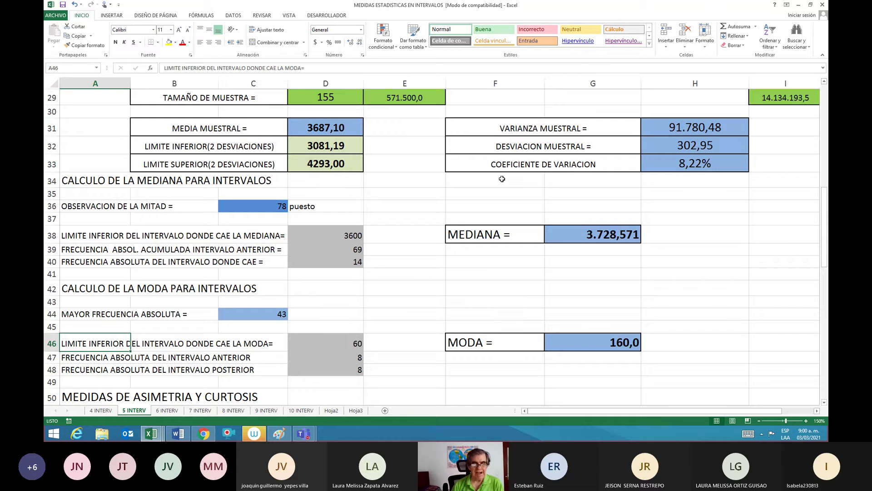
pyautogui.press('Right')
pyautogui.press('Right')
pyautogui.press('Right')
pyautogui.write('3800')
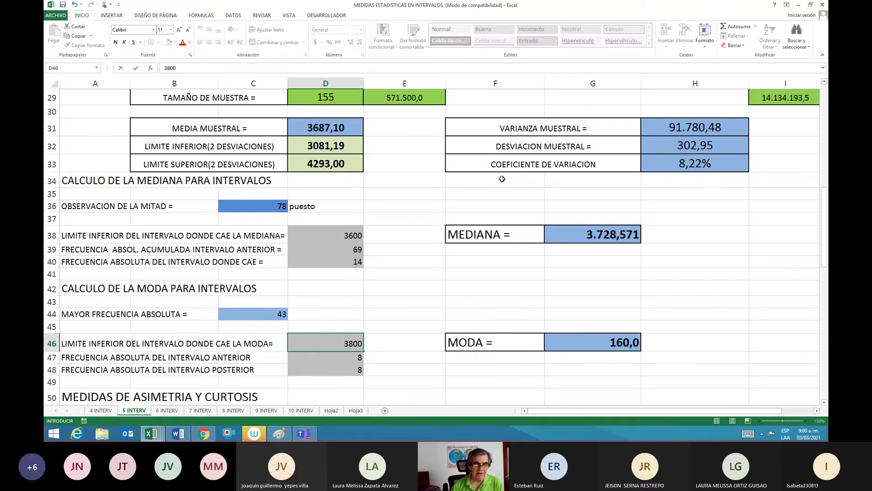
pyautogui.press('Return')
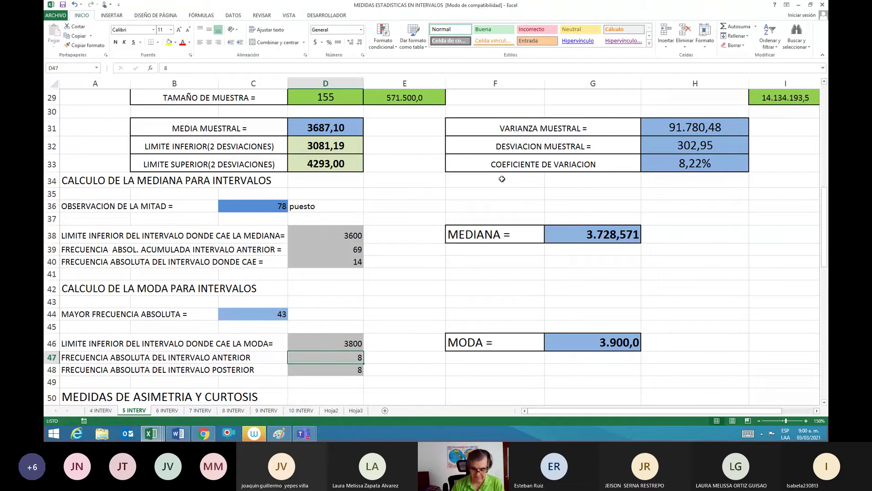
# Set the previous interval's absolute frequency to 14 and the following interval's absolute frequency to 29 in D47:D48.
pyautogui.write('14')
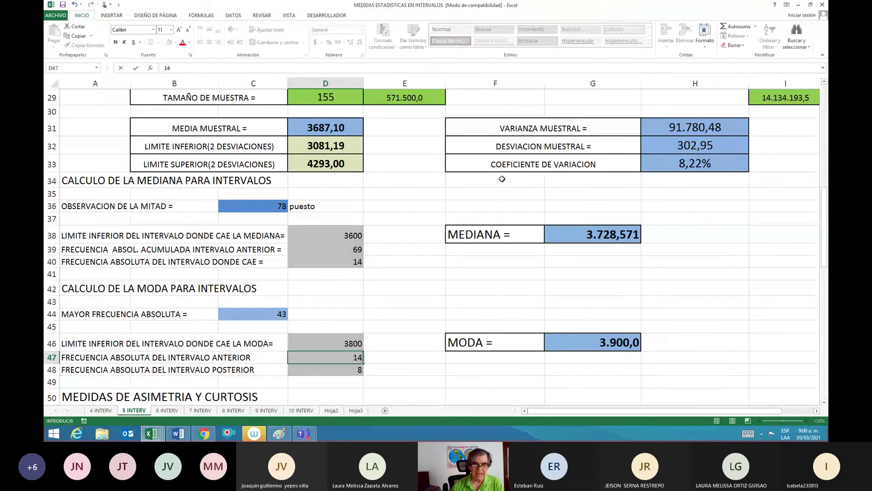
pyautogui.press('Return')
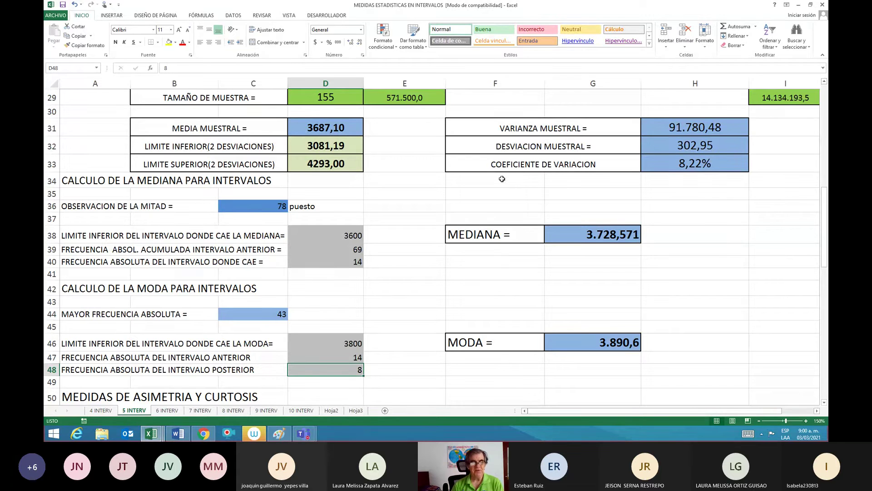
pyautogui.write('29')
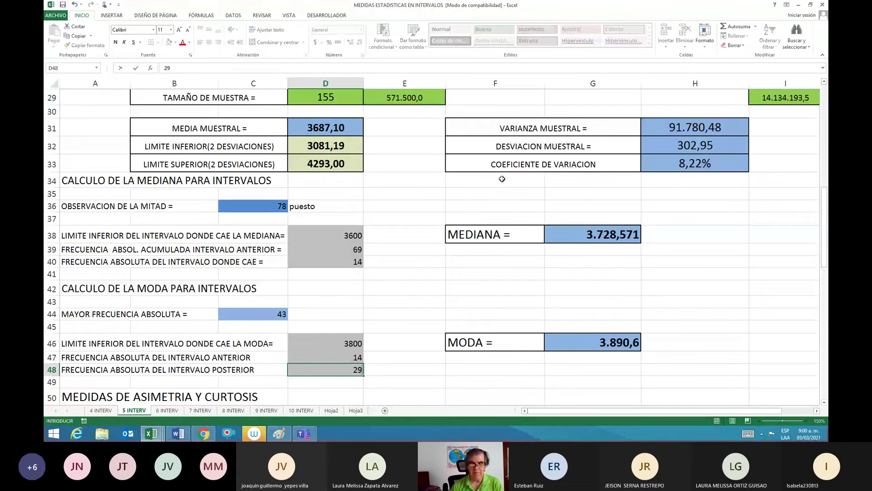
pyautogui.press('Return')
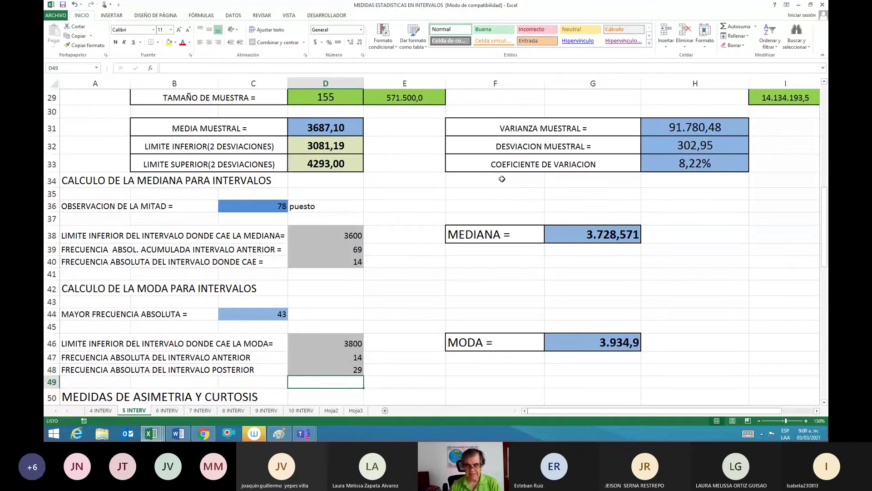
# Copy the median and mode calculations with their results, range A36:G48.
pyautogui.press('Up')
pyautogui.press('Up')
pyautogui.press('Up')
pyautogui.press('Up')
pyautogui.press('Up')
pyautogui.press('Up')
pyautogui.press('Up')
pyautogui.press('Up')
pyautogui.press('Up')
pyautogui.press('Up')
pyautogui.press('Up')
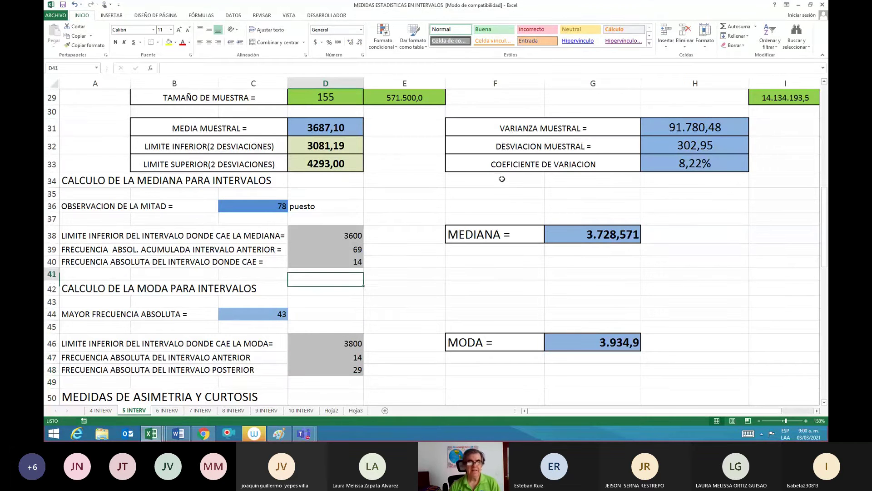
pyautogui.press('Up')
pyautogui.press('Up')
pyautogui.press('Up')
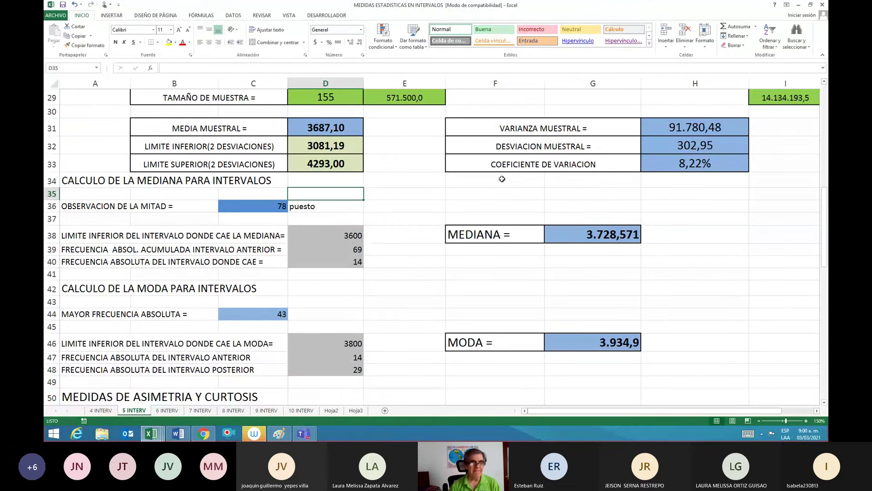
pyautogui.press('Left')
pyautogui.press('Left')
pyautogui.press('Left')
pyautogui.press('Down')
pyautogui.hotkey('shift', 'Down')
pyautogui.hotkey('shift', 'Down')
pyautogui.hotkey('shift', 'Down')
pyautogui.hotkey('shift', 'Down')
pyautogui.hotkey('shift', 'Down')
pyautogui.hotkey('shift', 'Down')
pyautogui.hotkey('shift', 'Down')
pyautogui.hotkey('shift', 'Down')
pyautogui.hotkey('shift', 'Down')
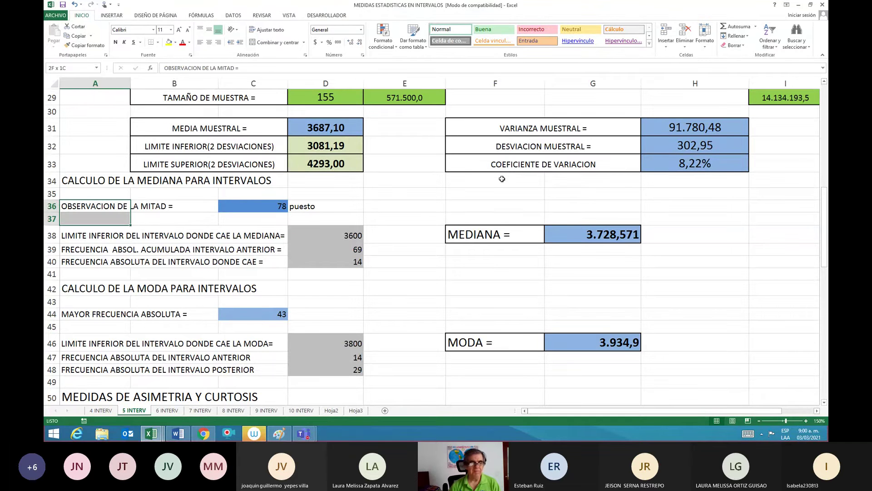
pyautogui.hotkey('shift', 'Down')
pyautogui.hotkey('shift', 'Down')
pyautogui.hotkey('shift', 'Down')
pyautogui.hotkey('shift', 'Right')
pyautogui.hotkey('shift', 'Right')
pyautogui.hotkey('shift', 'Right')
pyautogui.hotkey('shift', 'Right')
pyautogui.hotkey('shift', 'Right')
pyautogui.hotkey('shift', 'Right')
pyautogui.hotkey('shift', 'Right')
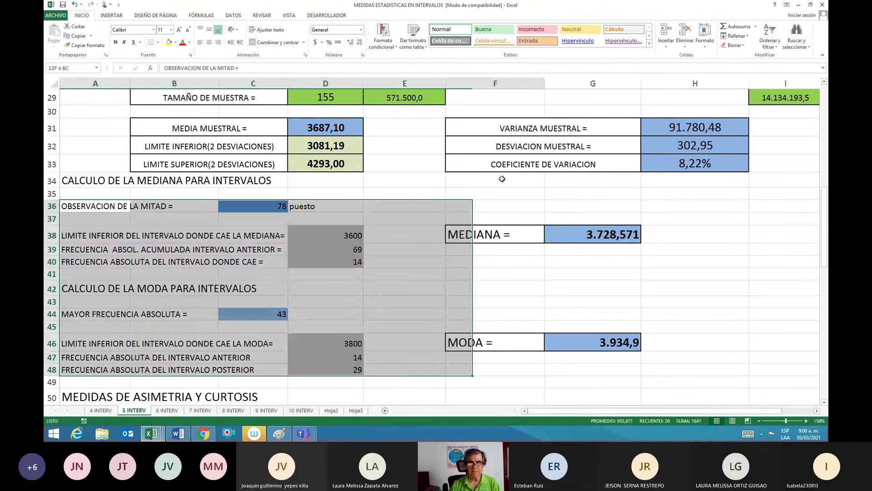
pyautogui.hotkey('shift', 'Left')
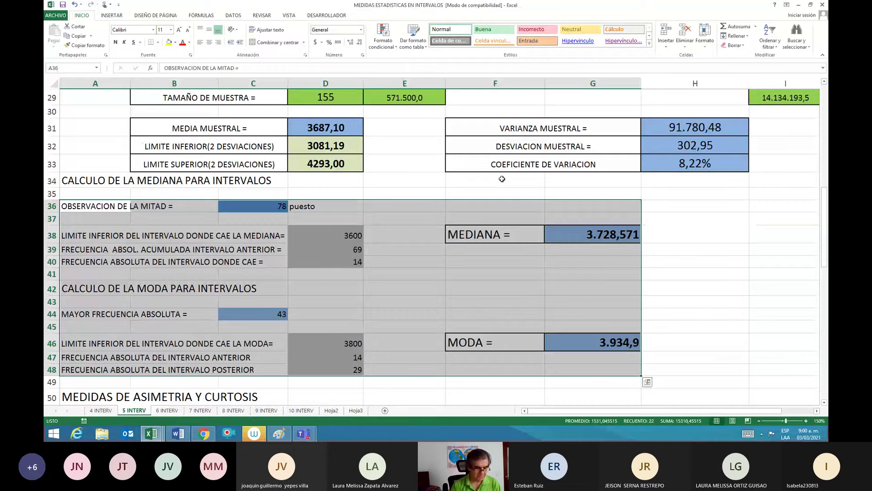
pyautogui.hotkey('ctrl', 'c')
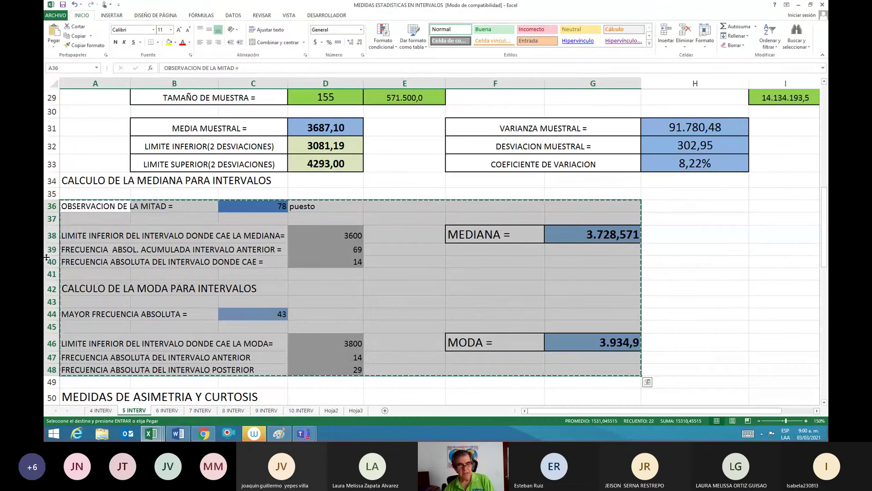
# Switch to Paint and paste the copied calculations into a new blank drawing, discarding the current one without saving.
pyautogui.click(272, 435)
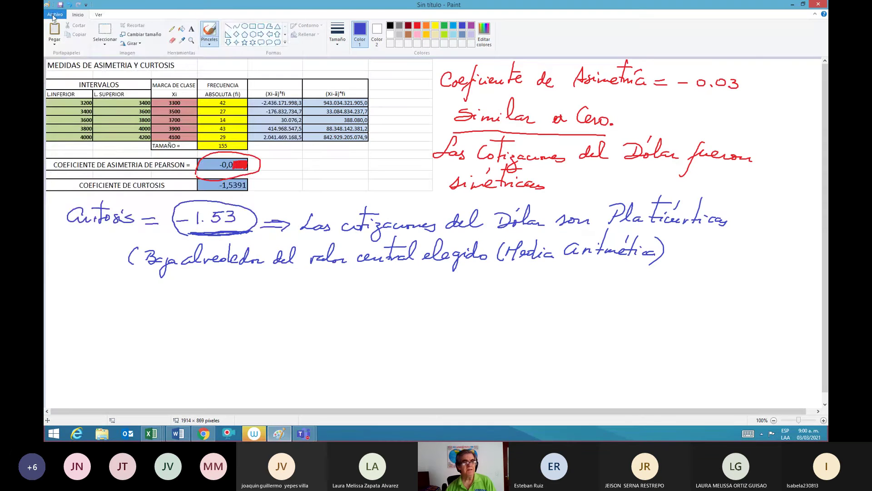
pyautogui.click(55, 14)
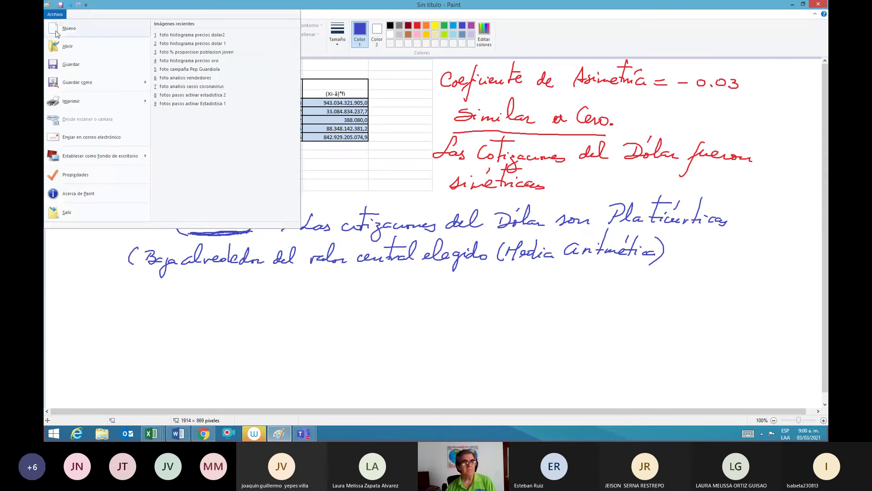
pyautogui.click(62, 30)
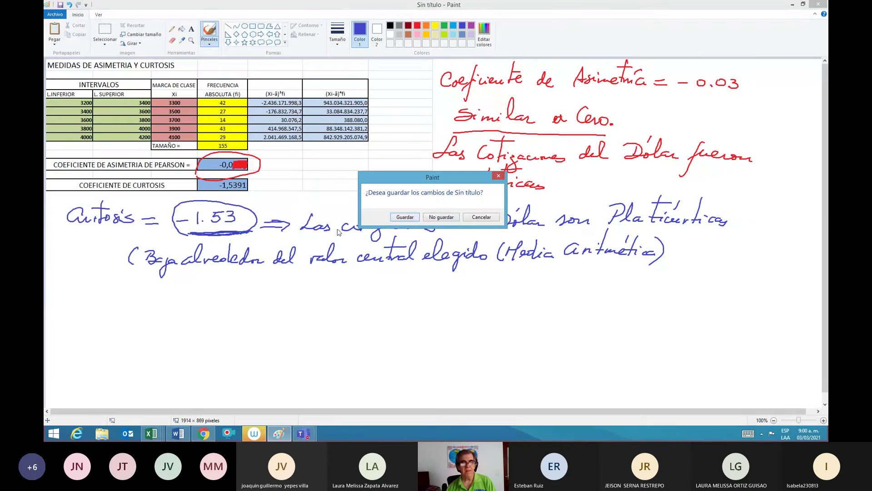
pyautogui.click(424, 217)
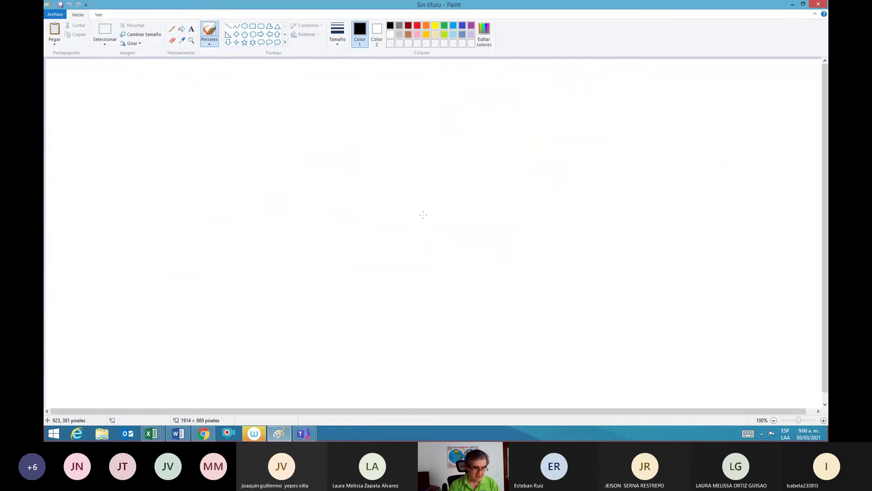
pyautogui.hotkey('ctrl', 'v')
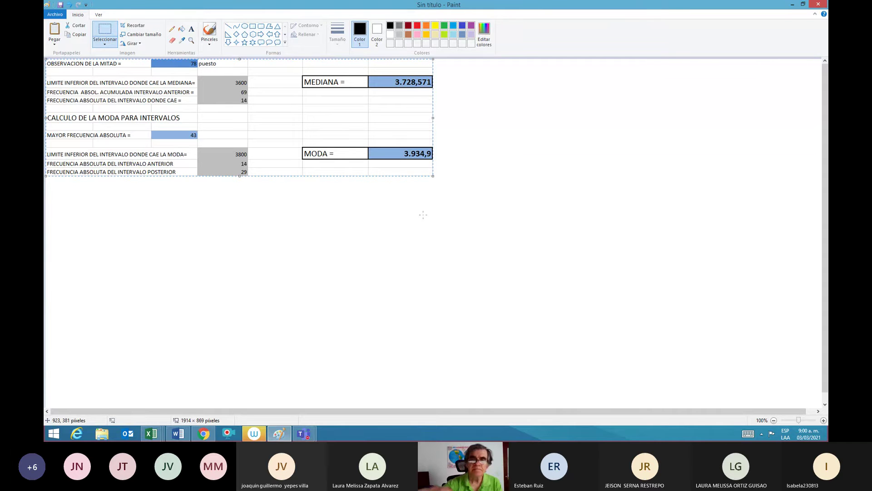
# Handwrite "Mediana = $3728" with "El 50%" beneath it in blue brush, beside the pasted calculations.
pyautogui.click(462, 25)
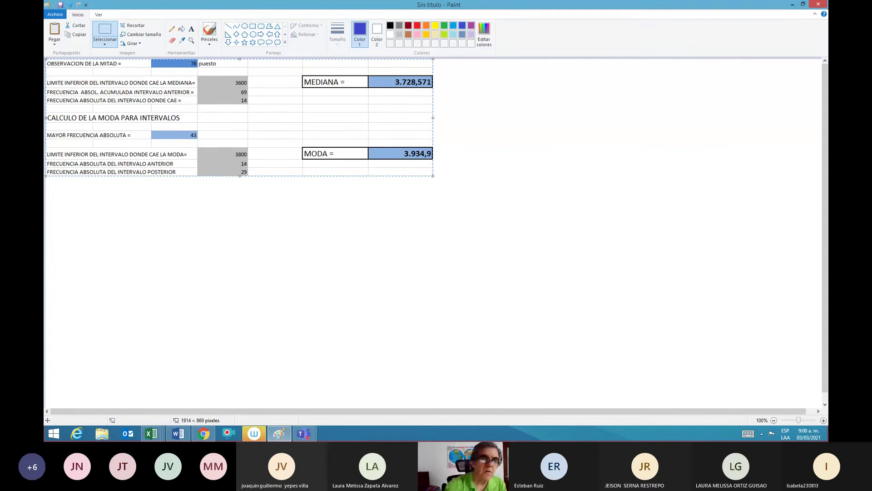
pyautogui.click(209, 29)
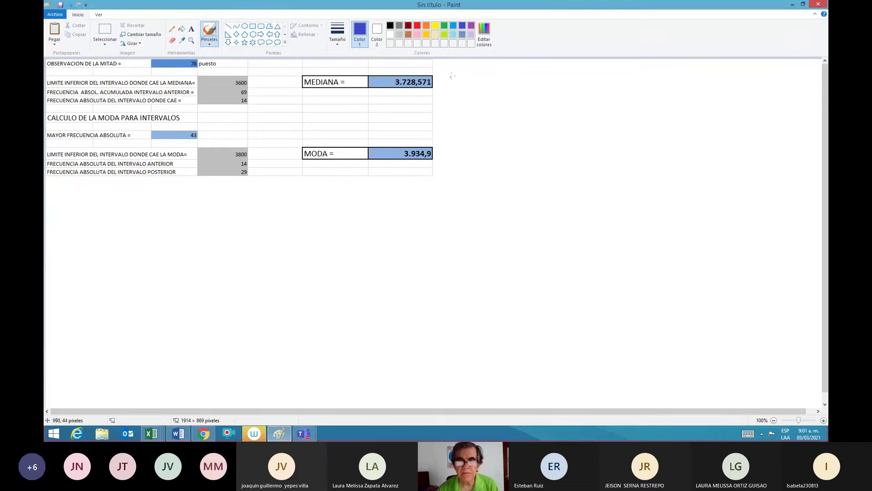
pyautogui.moveTo(450, 87)
pyautogui.mouseDown()
pyautogui.moveTo(458, 68)
pyautogui.moveTo(460, 87)
pyautogui.moveTo(604, 78)
pyautogui.mouseUp()
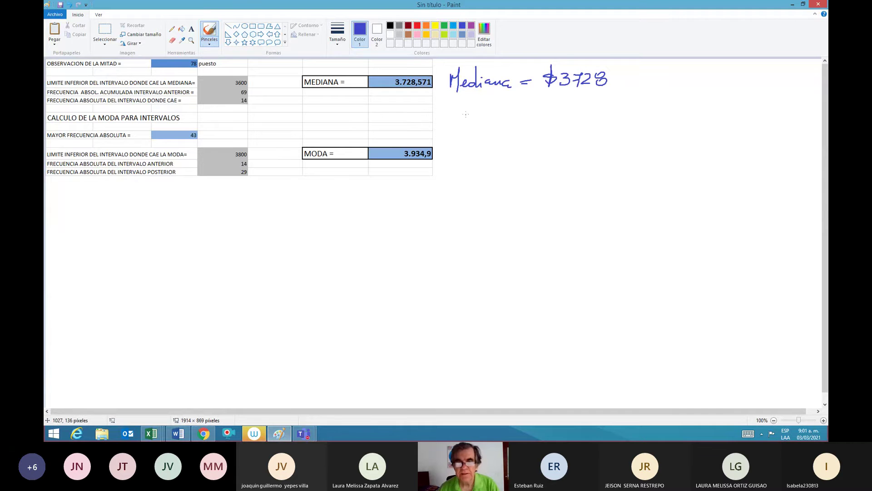
pyautogui.moveTo(463, 110)
pyautogui.mouseDown()
pyautogui.moveTo(454, 115)
pyautogui.moveTo(468, 130)
pyautogui.moveTo(487, 117)
pyautogui.mouseUp()
pyautogui.moveTo(494, 117); pyautogui.dragTo(503, 129)
pyautogui.moveTo(508, 125); pyautogui.dragTo(509, 128)
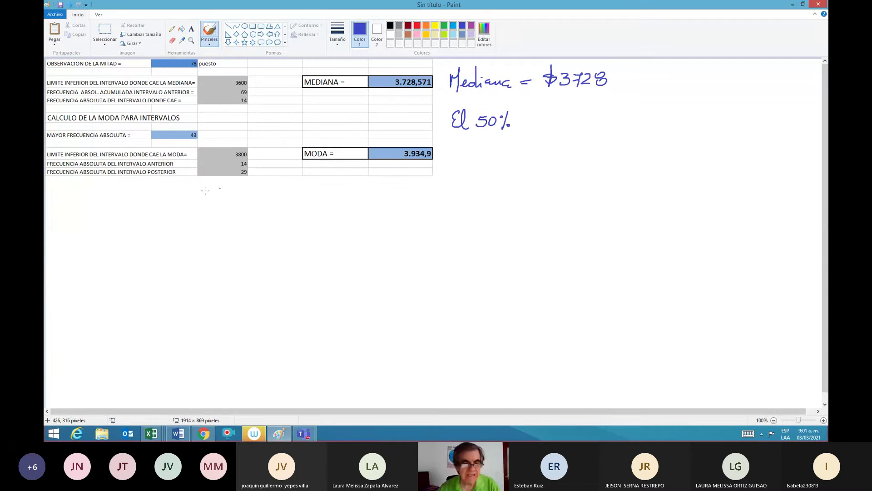
# Handwrite "fi (# días)" in blue below the pasted calculations, underline the part in parentheses and frame the note with a box.
pyautogui.moveTo(186, 196); pyautogui.dragTo(179, 221)
pyautogui.moveTo(177, 208); pyautogui.dragTo(188, 205)
pyautogui.click(192, 195)
pyautogui.moveTo(192, 201); pyautogui.dragTo(209, 211)
pyautogui.moveTo(204, 207); pyautogui.dragTo(253, 215)
pyautogui.moveTo(200, 218); pyautogui.dragTo(248, 219)
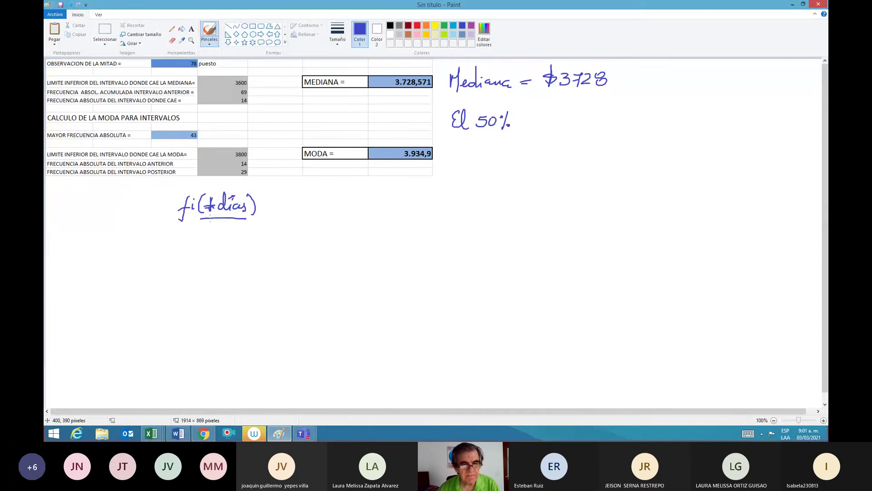
pyautogui.moveTo(163, 192)
pyautogui.mouseDown()
pyautogui.moveTo(261, 224)
pyautogui.moveTo(260, 186)
pyautogui.moveTo(166, 191)
pyautogui.mouseUp()
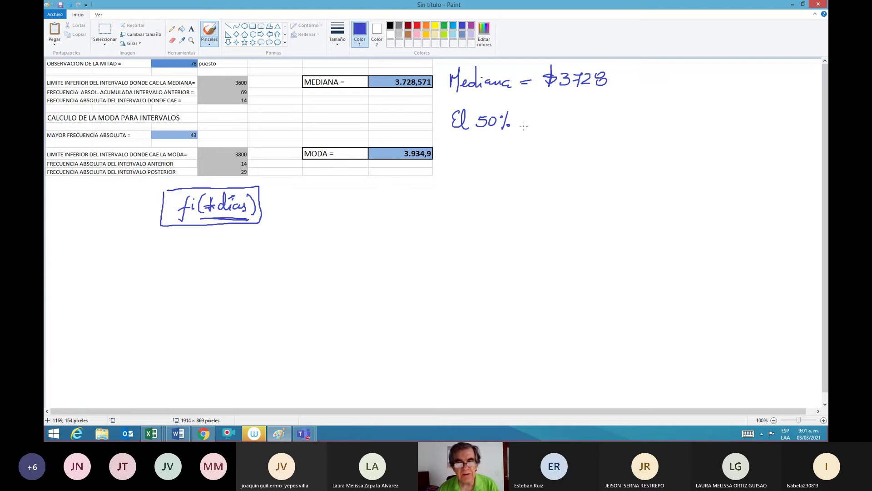
# Continue the blue median interpretation after "El 50%" with "de los días se tuvieron cotizaciones de $3728 o menos, aproximada/".
pyautogui.moveTo(529, 119)
pyautogui.mouseDown()
pyautogui.moveTo(591, 124)
pyautogui.moveTo(597, 112)
pyautogui.moveTo(619, 126)
pyautogui.moveTo(655, 121)
pyautogui.mouseUp()
pyautogui.moveTo(645, 117); pyautogui.dragTo(710, 119)
pyautogui.moveTo(462, 148)
pyautogui.mouseDown()
pyautogui.moveTo(534, 154)
pyautogui.moveTo(569, 146)
pyautogui.moveTo(589, 159)
pyautogui.moveTo(604, 146)
pyautogui.moveTo(612, 155)
pyautogui.moveTo(645, 147)
pyautogui.mouseUp()
pyautogui.moveTo(650, 148)
pyautogui.mouseDown()
pyautogui.moveTo(804, 146)
pyautogui.moveTo(801, 159)
pyautogui.mouseUp()
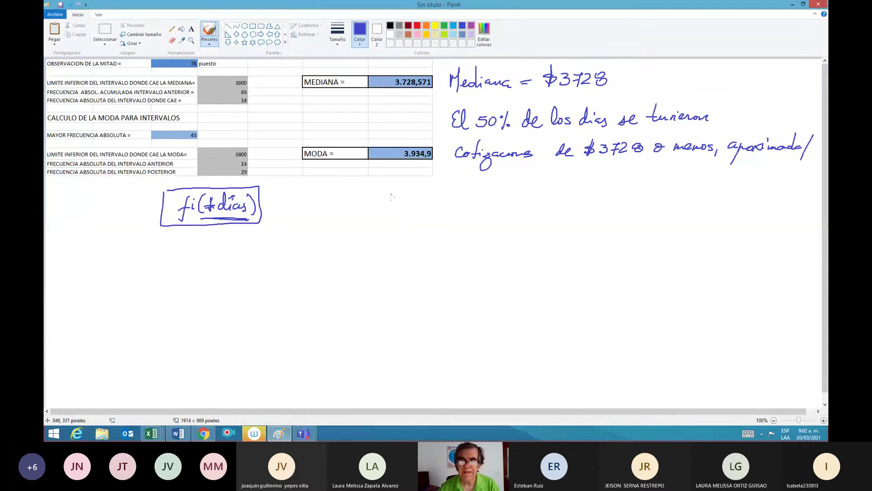
# Handwrite "y el otro 50% de los días se tuvieron cotizaciones de $3728 o más, aproximada/" in blue and underline the "Mediana = $3728" heading.
pyautogui.moveTo(444, 187)
pyautogui.mouseDown()
pyautogui.moveTo(440, 210)
pyautogui.moveTo(465, 193)
pyautogui.moveTo(501, 197)
pyautogui.moveTo(512, 183)
pyautogui.moveTo(535, 191)
pyautogui.mouseUp()
pyautogui.moveTo(551, 179); pyautogui.dragTo(540, 197)
pyautogui.moveTo(542, 181); pyautogui.dragTo(543, 183)
pyautogui.moveTo(549, 193); pyautogui.dragTo(566, 182)
pyautogui.moveTo(569, 193); pyautogui.dragTo(738, 188)
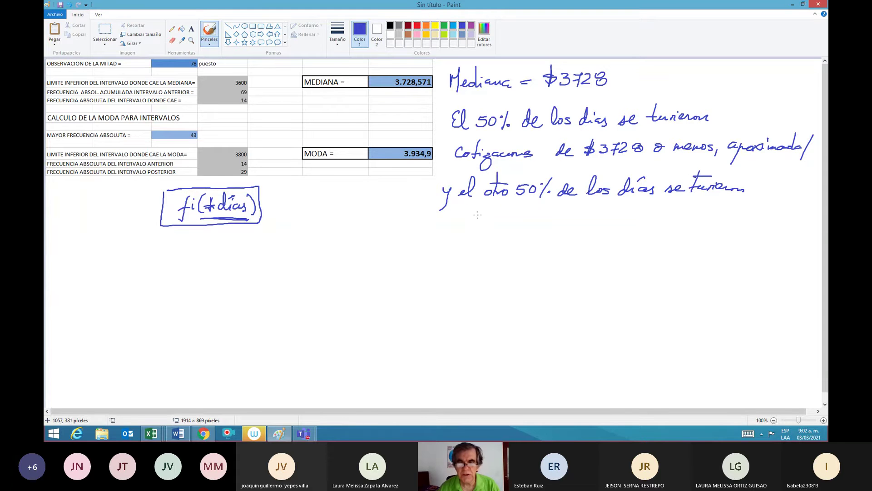
pyautogui.moveTo(447, 213)
pyautogui.mouseDown()
pyautogui.moveTo(440, 222)
pyautogui.moveTo(510, 227)
pyautogui.moveTo(469, 212)
pyautogui.moveTo(479, 212)
pyautogui.mouseUp()
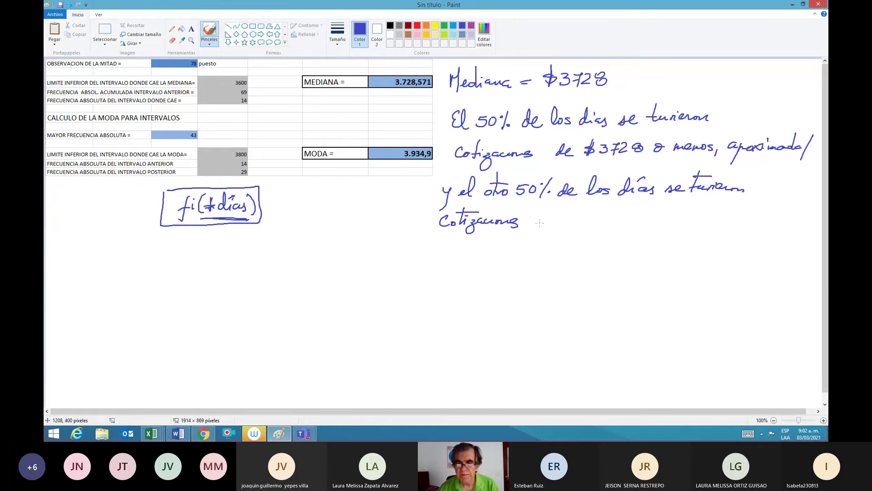
pyautogui.moveTo(539, 222)
pyautogui.mouseDown()
pyautogui.moveTo(575, 227)
pyautogui.moveTo(612, 214)
pyautogui.moveTo(629, 224)
pyautogui.moveTo(697, 218)
pyautogui.moveTo(713, 229)
pyautogui.moveTo(738, 221)
pyautogui.moveTo(731, 235)
pyautogui.moveTo(753, 217)
pyautogui.moveTo(793, 220)
pyautogui.moveTo(791, 235)
pyautogui.mouseUp()
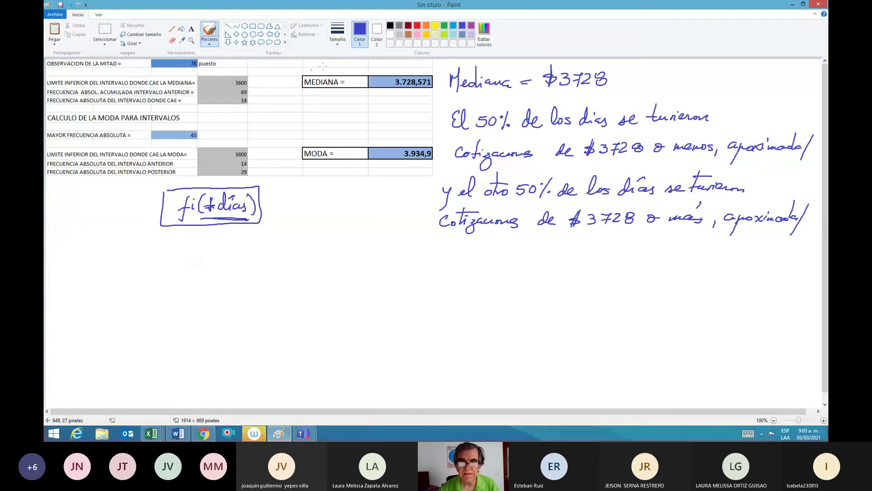
pyautogui.moveTo(452, 95); pyautogui.dragTo(608, 97)
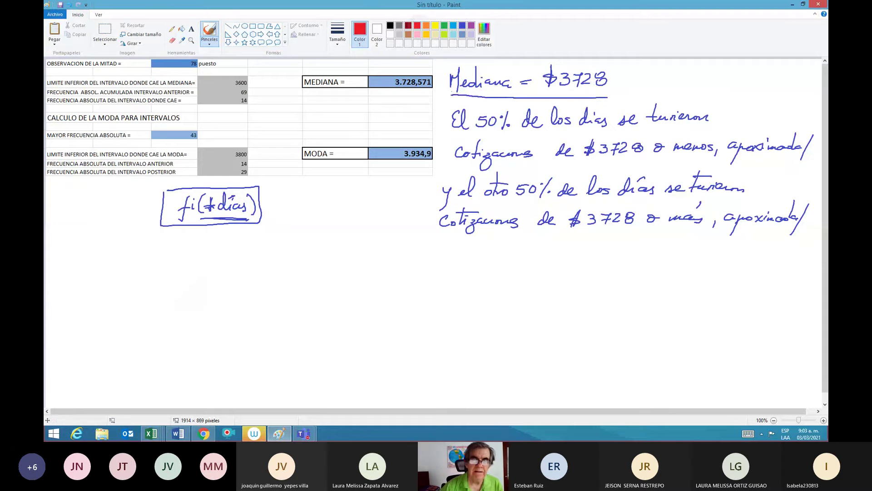
# Handwrite "Moda ≅ $3935" in red brush below the boxed note, erasing and rewriting the wrong final digits.
pyautogui.click(417, 26)
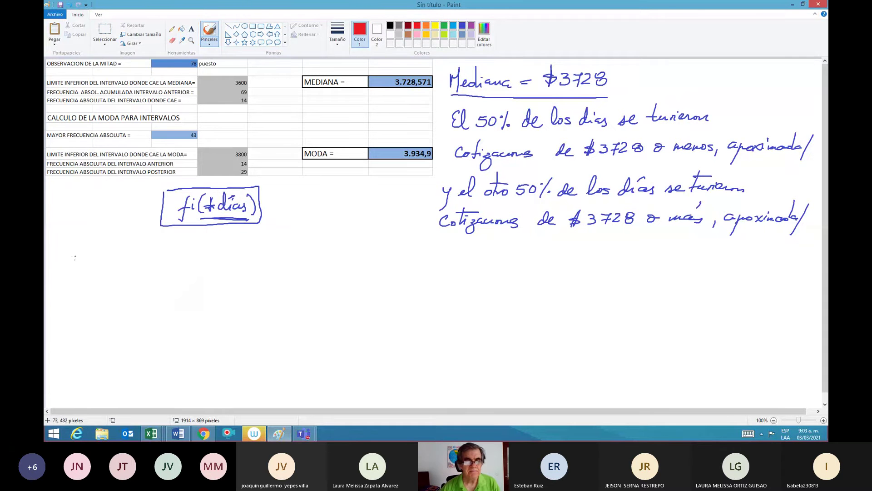
pyautogui.moveTo(71, 254)
pyautogui.mouseDown()
pyautogui.moveTo(87, 278)
pyautogui.moveTo(144, 262)
pyautogui.mouseUp()
pyautogui.moveTo(132, 267); pyautogui.dragTo(168, 267)
pyautogui.moveTo(164, 250)
pyautogui.mouseDown()
pyautogui.moveTo(161, 271)
pyautogui.moveTo(184, 261)
pyautogui.moveTo(194, 268)
pyautogui.mouseUp()
pyautogui.moveTo(193, 259); pyautogui.dragTo(201, 259)
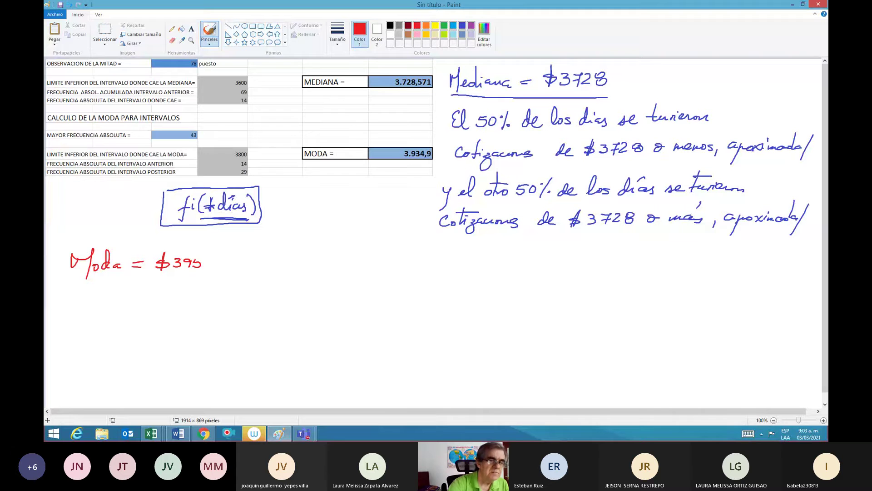
pyautogui.moveTo(203, 255); pyautogui.dragTo(197, 275)
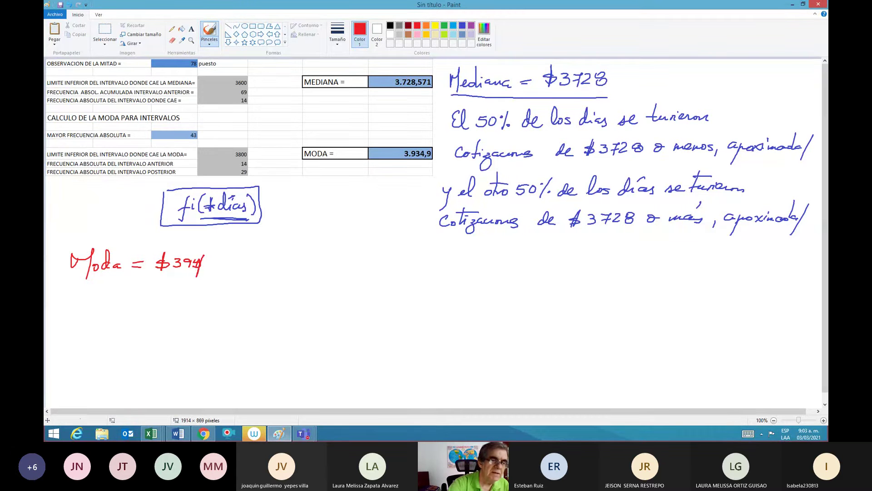
pyautogui.click(172, 40)
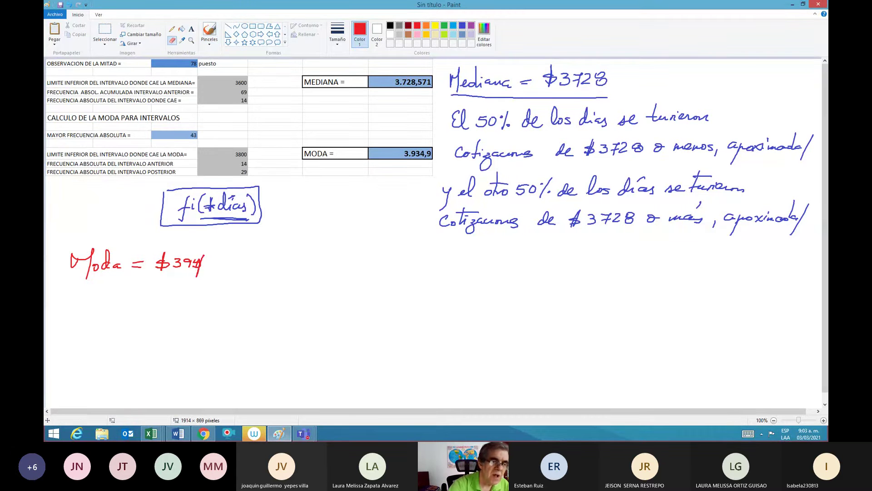
pyautogui.moveTo(198, 275); pyautogui.dragTo(195, 259)
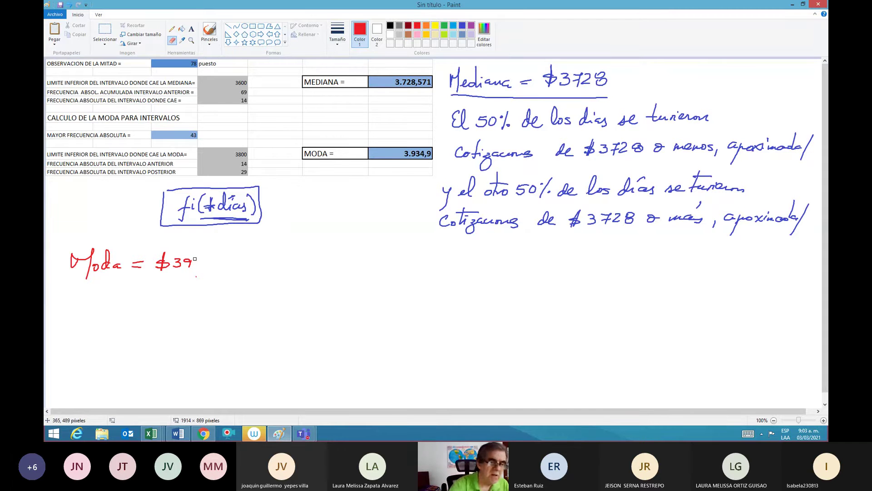
pyautogui.click(210, 32)
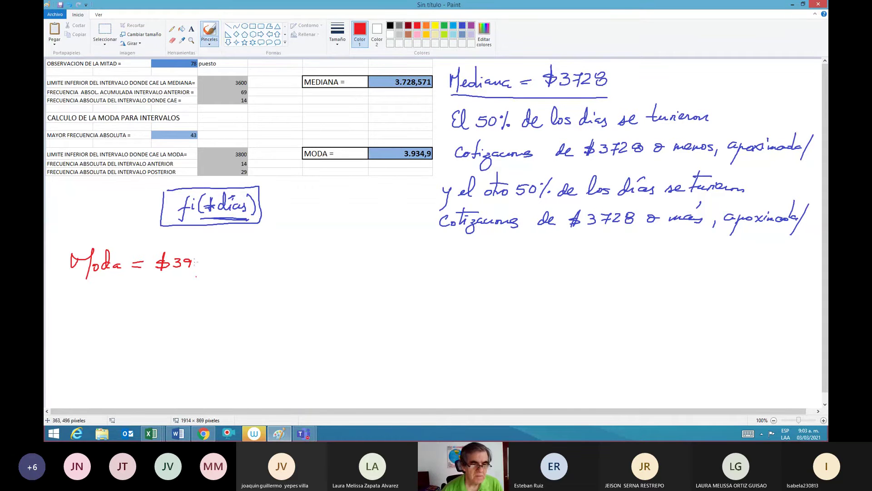
pyautogui.moveTo(195, 259); pyautogui.dragTo(206, 263)
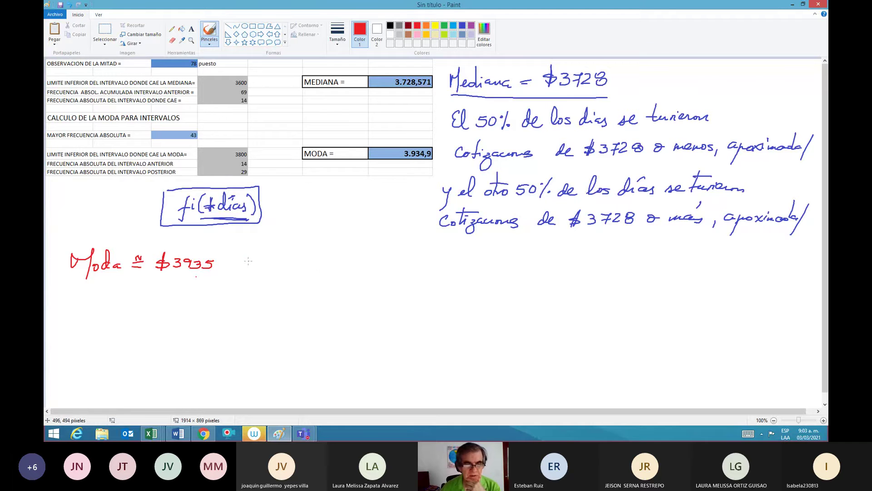
# Handwrite "La cotización más frecuente que tuvo el Dólar fue de $3935, aproximadamente." in red beside the mode value.
pyautogui.moveTo(256, 249)
pyautogui.mouseDown()
pyautogui.moveTo(245, 272)
pyautogui.moveTo(286, 272)
pyautogui.moveTo(289, 250)
pyautogui.moveTo(296, 268)
pyautogui.moveTo(313, 272)
pyautogui.moveTo(378, 272)
pyautogui.moveTo(394, 254)
pyautogui.moveTo(401, 271)
pyautogui.moveTo(601, 266)
pyautogui.moveTo(641, 272)
pyautogui.moveTo(642, 287)
pyautogui.moveTo(672, 269)
pyautogui.moveTo(687, 272)
pyautogui.mouseUp()
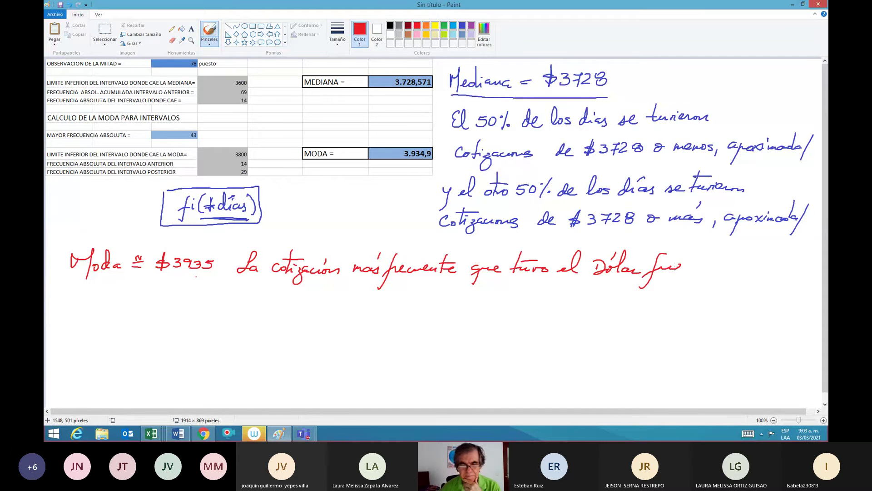
pyautogui.moveTo(249, 294); pyautogui.dragTo(262, 300)
pyautogui.moveTo(285, 288)
pyautogui.mouseDown()
pyautogui.moveTo(271, 303)
pyautogui.moveTo(295, 298)
pyautogui.moveTo(288, 303)
pyautogui.mouseUp()
pyautogui.moveTo(305, 292); pyautogui.dragTo(305, 305)
pyautogui.moveTo(312, 293)
pyautogui.mouseDown()
pyautogui.moveTo(320, 296)
pyautogui.moveTo(308, 307)
pyautogui.moveTo(336, 296)
pyautogui.mouseUp()
pyautogui.moveTo(338, 305)
pyautogui.mouseDown()
pyautogui.moveTo(335, 313)
pyautogui.moveTo(364, 302)
pyautogui.mouseUp()
pyautogui.moveTo(364, 297)
pyautogui.mouseDown()
pyautogui.moveTo(360, 321)
pyautogui.moveTo(397, 300)
pyautogui.moveTo(385, 305)
pyautogui.mouseUp()
pyautogui.moveTo(396, 302); pyautogui.dragTo(507, 305)
pyautogui.moveTo(490, 300); pyautogui.dragTo(518, 308)
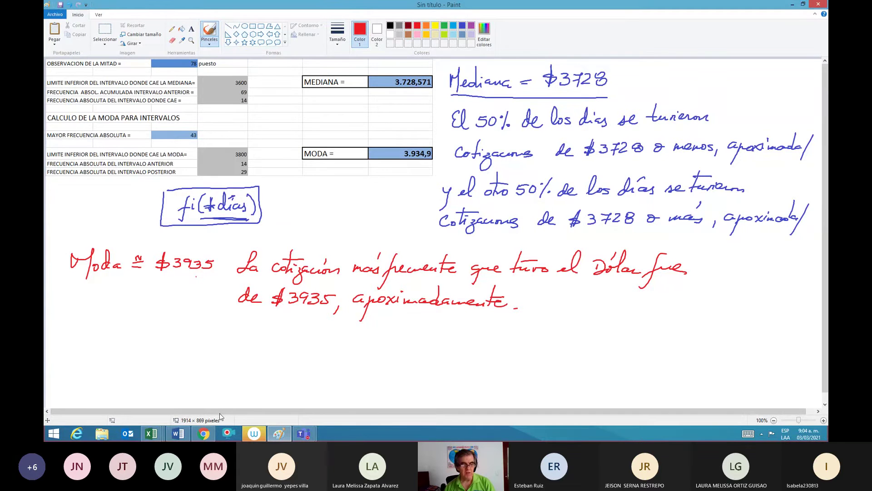
# Switch to the Excel workbook MEDIDAS ESTADISTICAS EN INTERVALOS and enter "Puesto" in D68 beside the first-quartile observation.
pyautogui.click(151, 434)
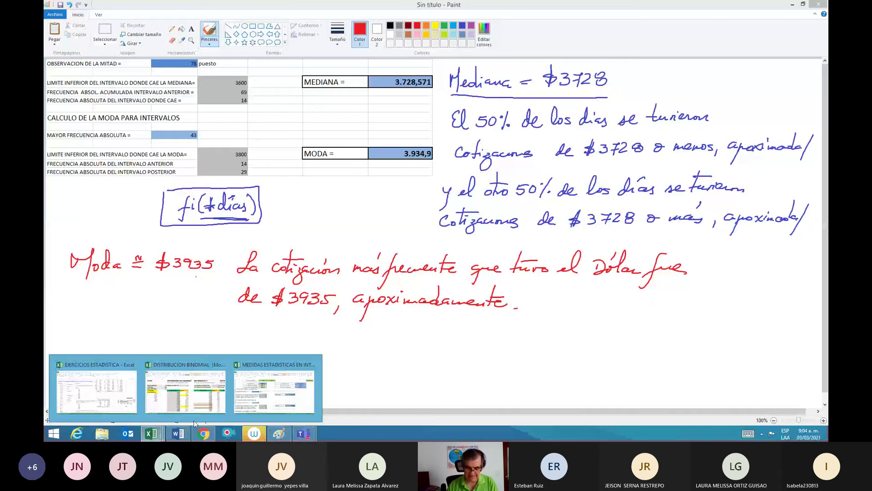
pyautogui.click(274, 392)
pyautogui.press('Down')
pyautogui.press('Down')
pyautogui.press('Down')
pyautogui.press('Down')
pyautogui.press('Down')
pyautogui.press('Down')
pyautogui.press('Down')
pyautogui.press('Down')
pyautogui.press('Down')
pyautogui.press('Down')
pyautogui.press('Down')
pyautogui.press('Down')
pyautogui.press('Down')
pyautogui.press('Down')
pyautogui.press('Down')
pyautogui.press('Down')
pyautogui.press('Down')
pyautogui.press('Down')
pyautogui.press('Down')
pyautogui.press('Down')
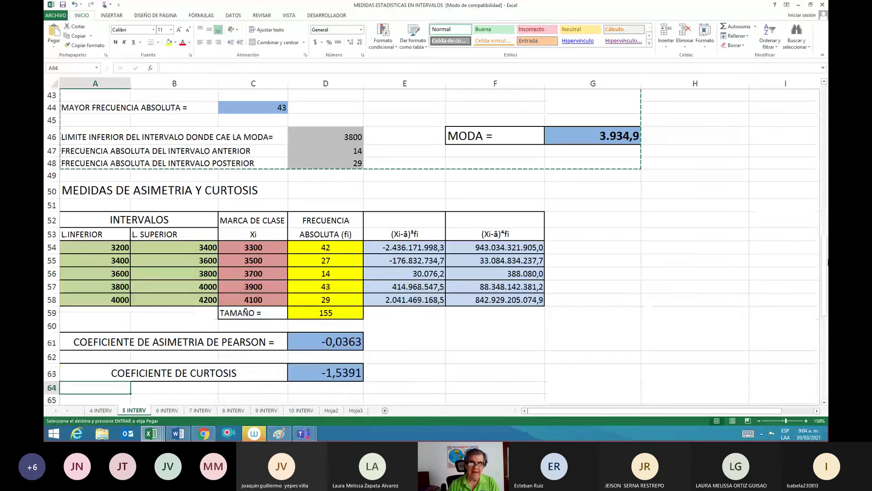
pyautogui.press('Down')
pyautogui.press('Down')
pyautogui.press('Down')
pyautogui.press('Down')
pyautogui.press('Down')
pyautogui.press('Down')
pyautogui.press('Down')
pyautogui.press('Down')
pyautogui.press('Down')
pyautogui.press('Down')
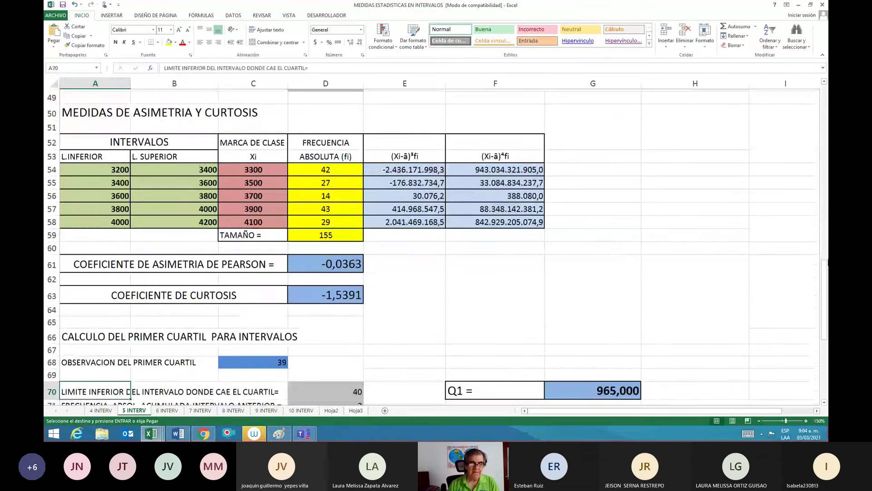
pyautogui.press('Up')
pyautogui.press('Up')
pyautogui.press('Up')
pyautogui.press('Up')
pyautogui.press('Up')
pyautogui.press('Up')
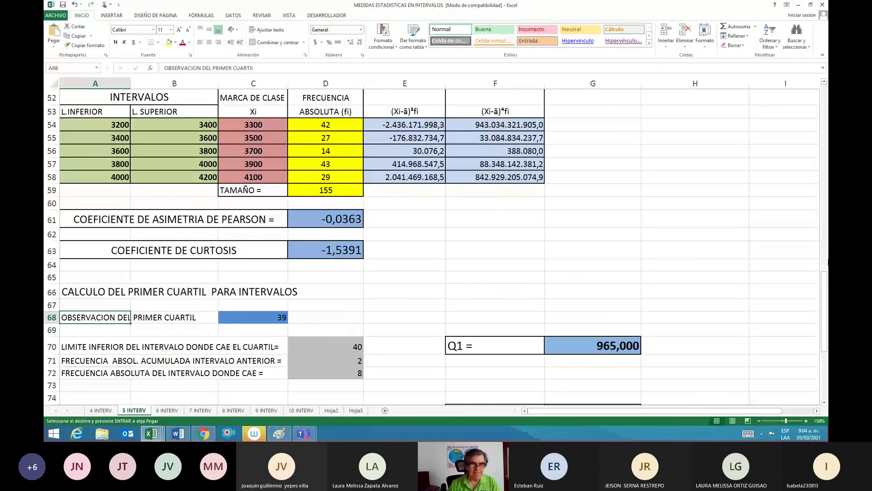
pyautogui.press('Right')
pyautogui.press('Right')
pyautogui.press('Right')
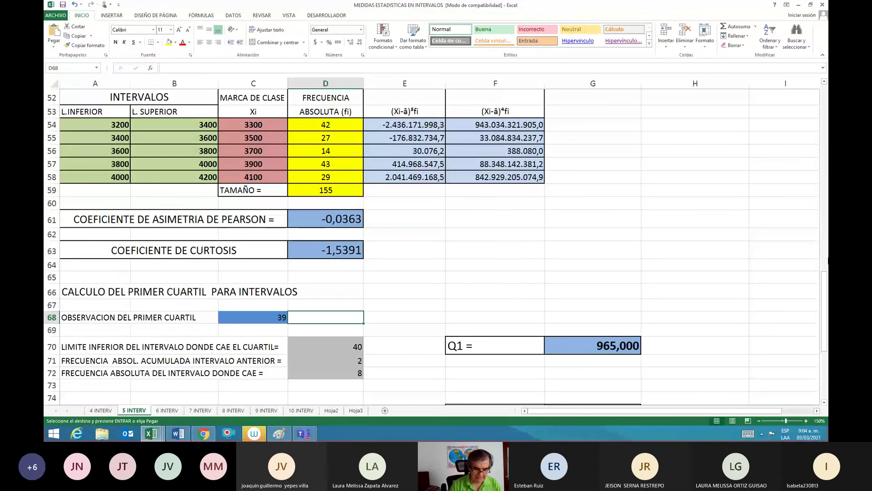
pyautogui.write('Puesto')
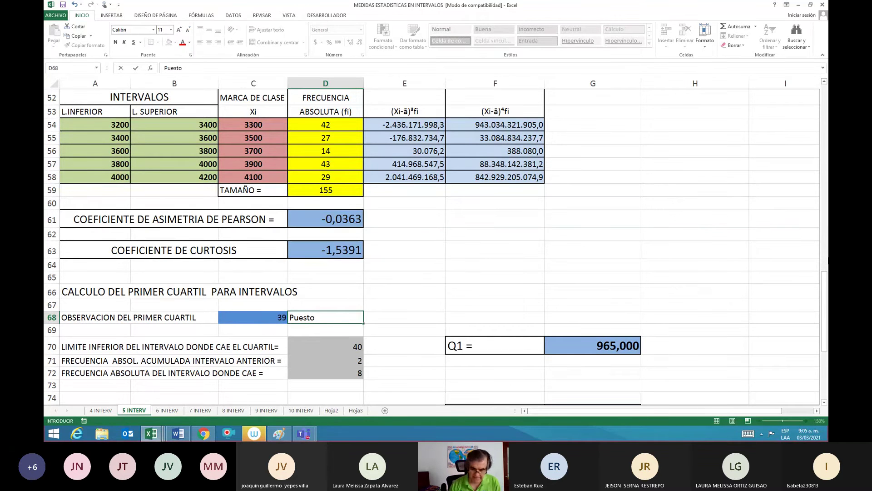
pyautogui.press('Up')
# Examine the cumulative absolute frequencies in F22:F27 to locate the interval containing the first-quartile observation.
pyautogui.press('Up')
pyautogui.press('Up')
pyautogui.press('Up')
pyautogui.press('Up')
pyautogui.press('Up')
pyautogui.press('Up')
pyautogui.press('Up')
pyautogui.press('Up')
pyautogui.press('Up')
pyautogui.press('Up')
pyautogui.press('Up')
pyautogui.press('Up')
pyautogui.press('Up')
pyautogui.press('Up')
pyautogui.press('Up')
pyautogui.press('Up')
pyautogui.press('Up')
pyautogui.press('Up')
pyautogui.press('Up')
pyautogui.press('Up')
pyautogui.press('Up')
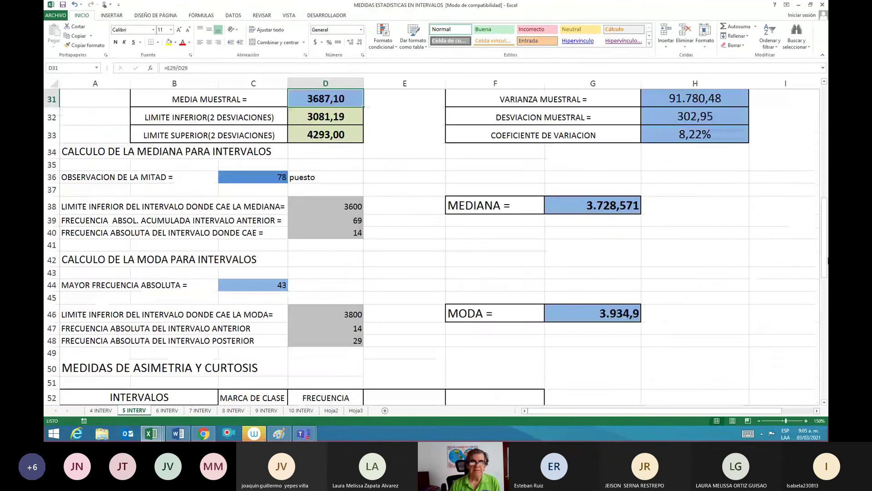
pyautogui.press('pageup')
pyautogui.press('Down')
pyautogui.press('Down')
pyautogui.press('Down')
pyautogui.press('Down')
pyautogui.press('Down')
pyautogui.press('Down')
pyautogui.press('Down')
pyautogui.press('Down')
pyautogui.press('Down')
pyautogui.press('Down')
pyautogui.press('Down')
pyautogui.press('Down')
pyautogui.press('Right')
pyautogui.press('Right')
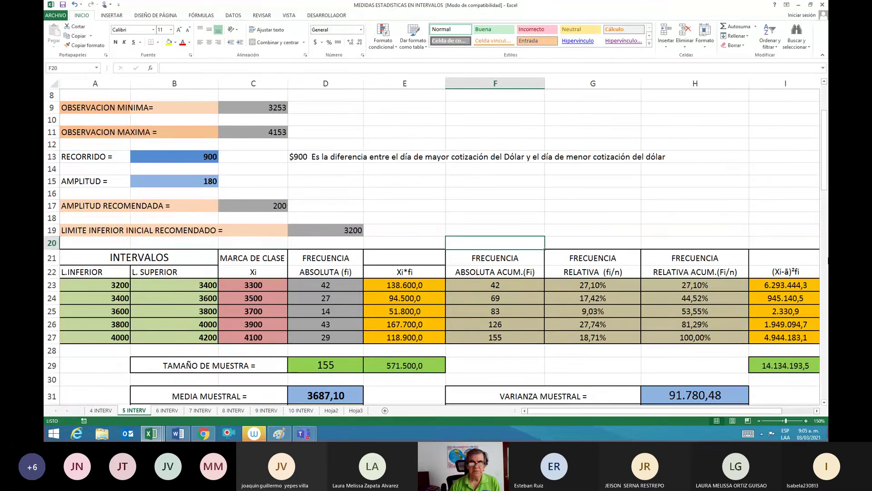
pyautogui.press('Down')
pyautogui.press('Down')
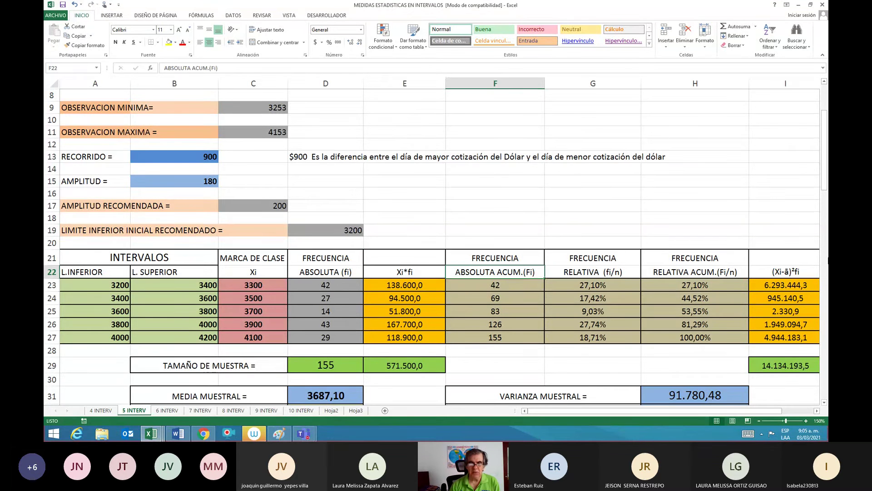
pyautogui.hotkey('shift', 'Down')
pyautogui.hotkey('shift', 'Down')
pyautogui.hotkey('shift', 'Down')
pyautogui.hotkey('shift', 'Down')
pyautogui.hotkey('shift', 'Down')
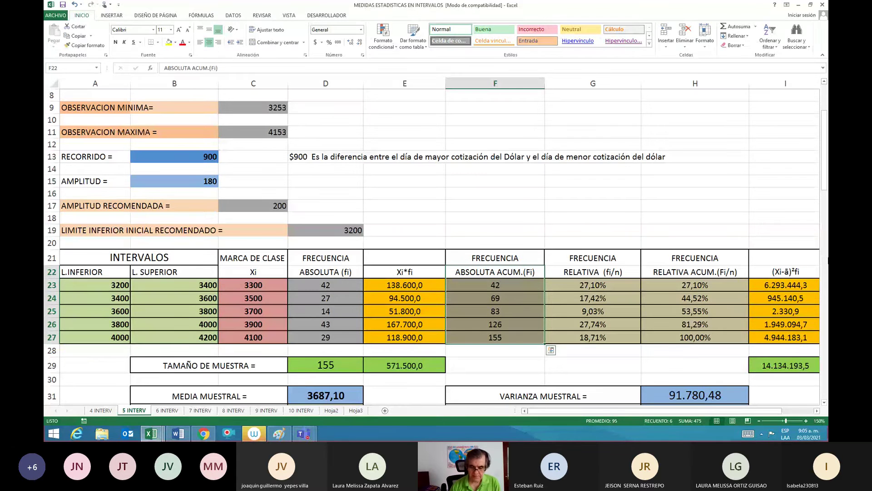
pyautogui.press('Left')
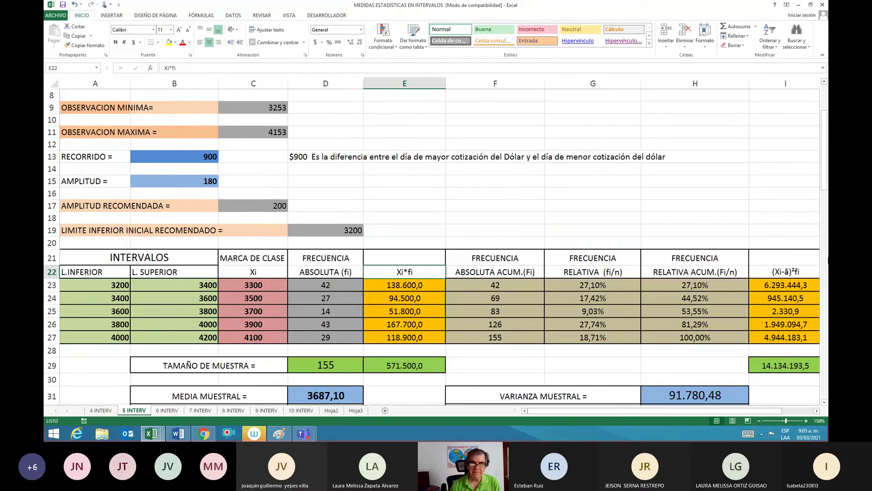
pyautogui.press('Right')
pyautogui.press('Down')
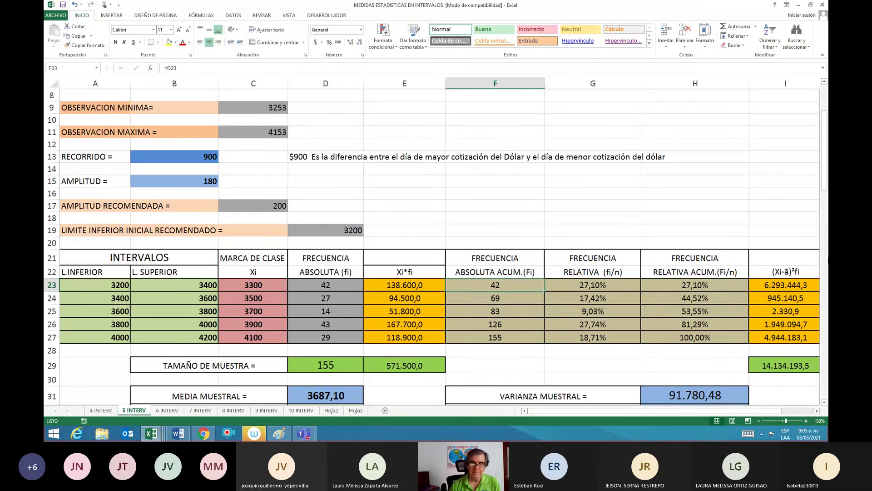
pyautogui.press('Left')
pyautogui.press('Right')
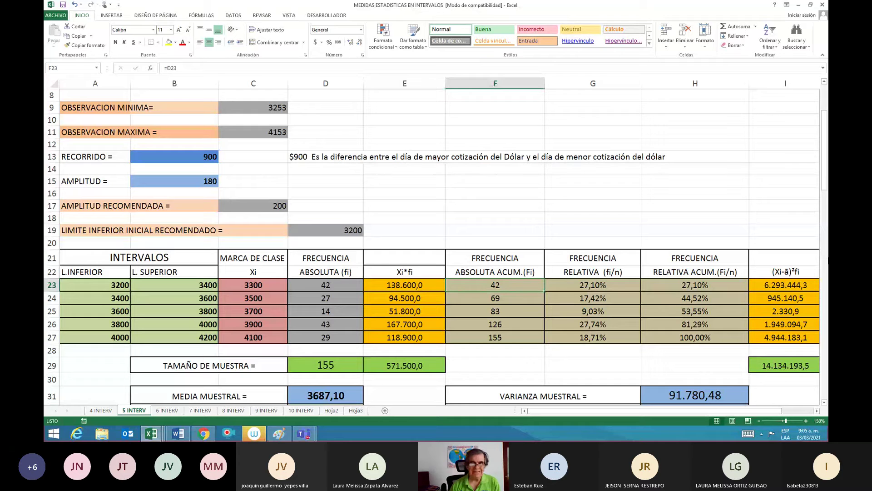
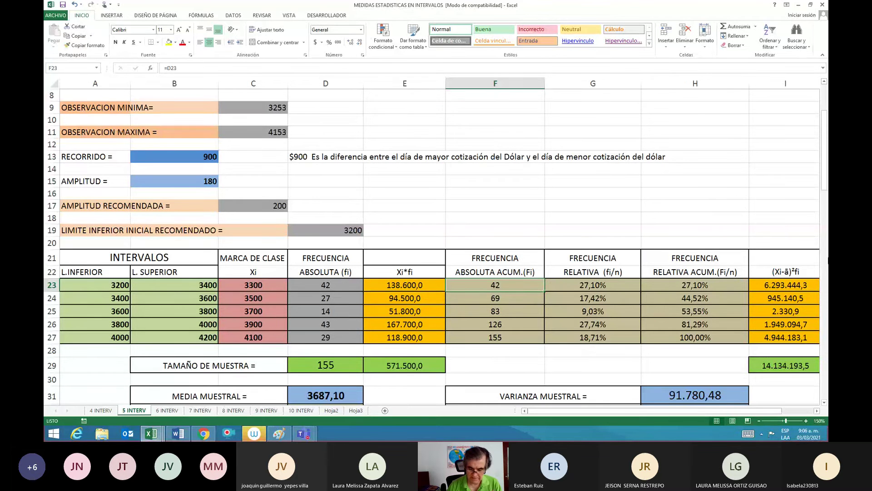
# Fill the first-quartile inputs with lower limit 3200 in D70, previous cumulative frequency 0 in D71 and interval absolute frequency 42 in D72.
pyautogui.press('Left')
pyautogui.press('Left')
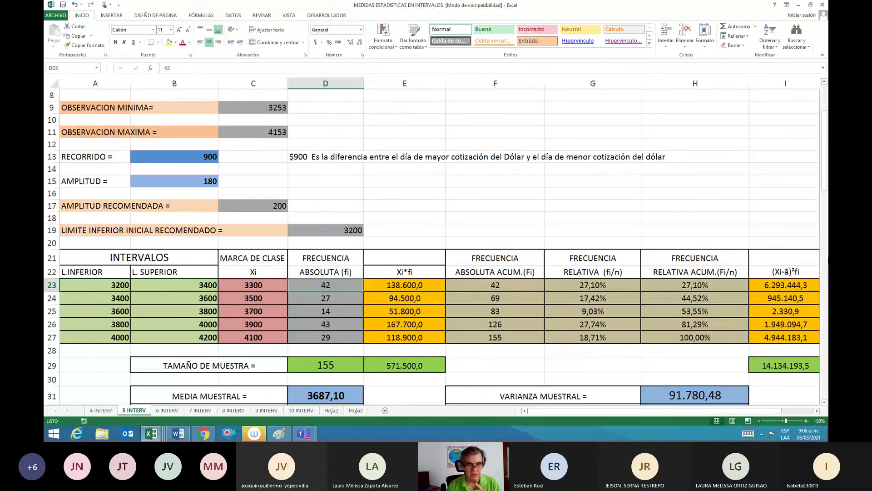
pyautogui.press('Down')
pyautogui.press('Down')
pyautogui.press('Down')
pyautogui.press('Down')
pyautogui.press('Down')
pyautogui.press('Down')
pyautogui.press('Down')
pyautogui.press('Down')
pyautogui.press('Down')
pyautogui.press('Down')
pyautogui.press('Down')
pyautogui.press('Down')
pyautogui.press('Down')
pyautogui.press('Down')
pyautogui.press('Down')
pyautogui.press('Down')
pyautogui.press('Down')
pyautogui.press('Down')
pyautogui.press('Down')
pyautogui.press('Down')
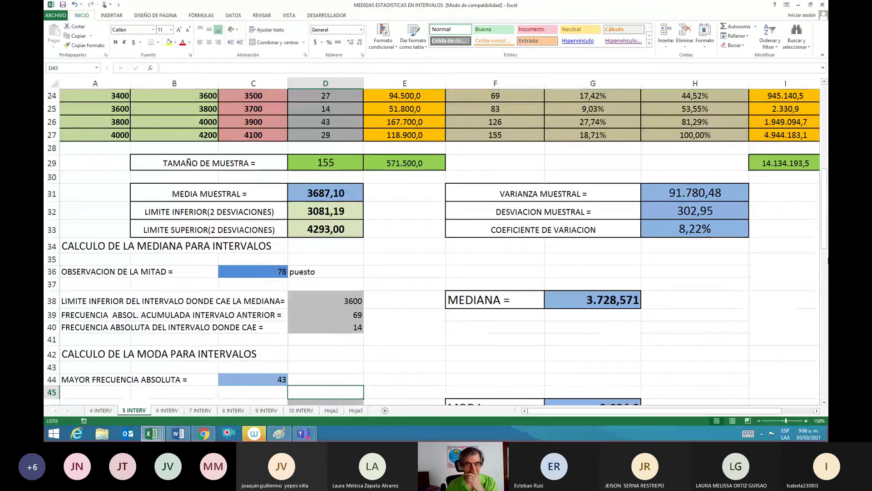
pyautogui.press('Down')
pyautogui.press('Down')
pyautogui.press('Down')
pyautogui.press('Down')
pyautogui.press('Down')
pyautogui.press('Down')
pyautogui.press('Down')
pyautogui.press('Down')
pyautogui.press('Down')
pyautogui.press('Down')
pyautogui.press('Down')
pyautogui.press('Down')
pyautogui.press('Down')
pyautogui.press('Down')
pyautogui.press('Down')
pyautogui.press('Down')
pyautogui.press('Down')
pyautogui.press('Down')
pyautogui.press('Down')
pyautogui.press('Down')
pyautogui.press('Down')
pyautogui.press('Down')
pyautogui.press('Down')
pyautogui.press('Down')
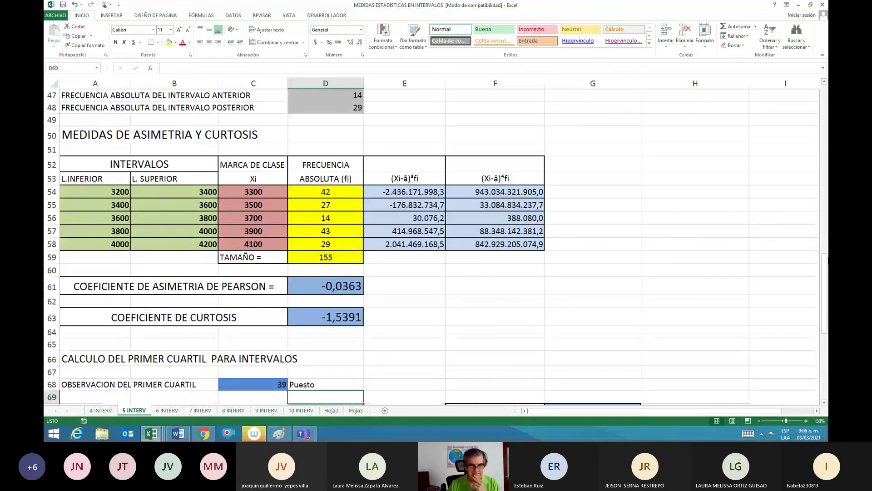
pyautogui.press('Down')
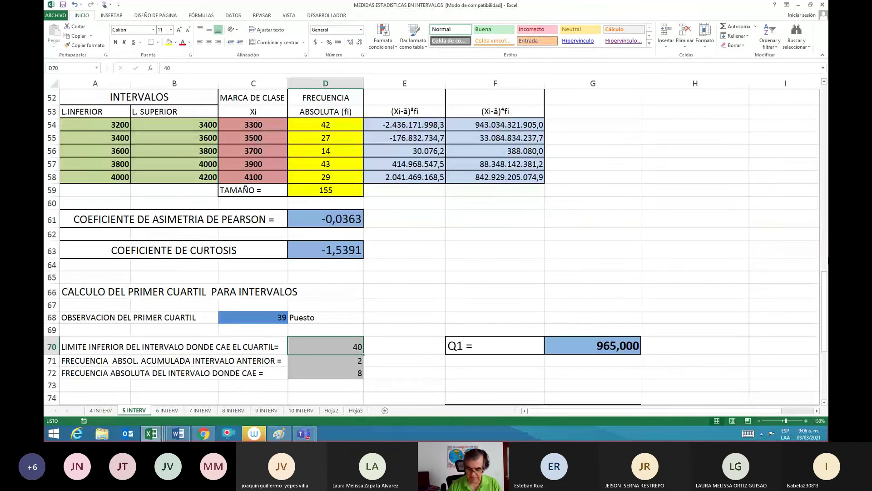
pyautogui.write('3200')
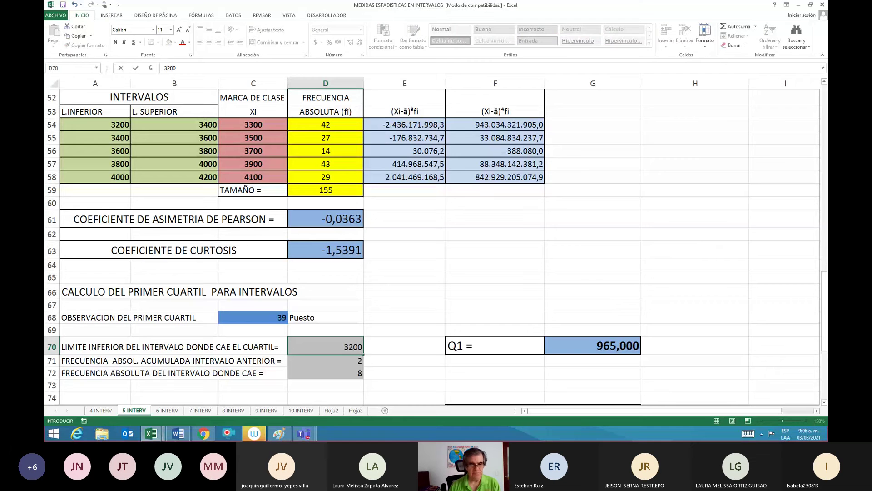
pyautogui.press('Return')
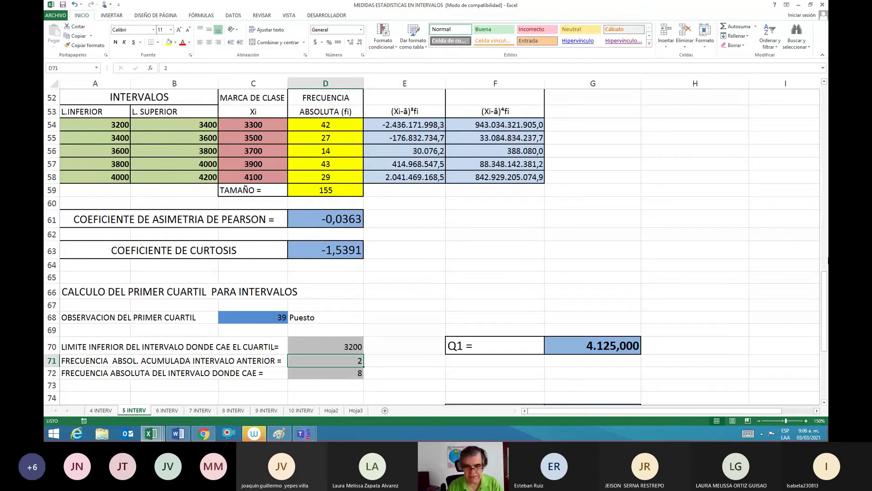
pyautogui.write('0')
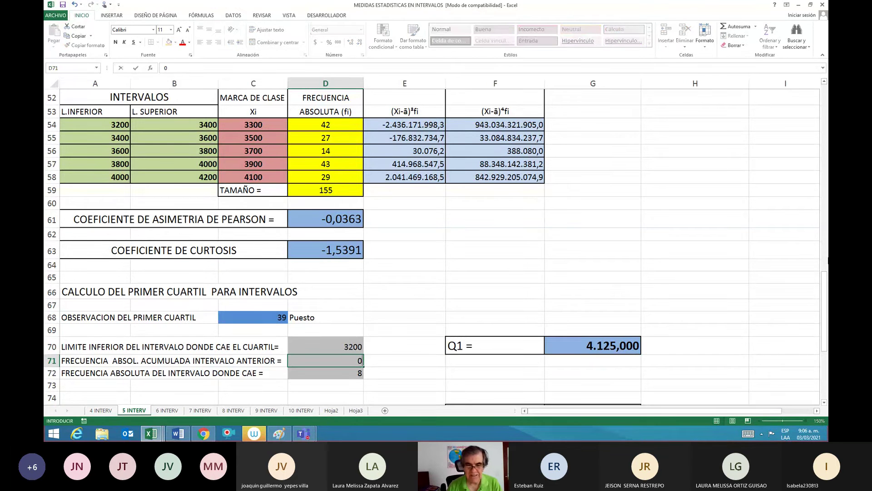
pyautogui.press('Return')
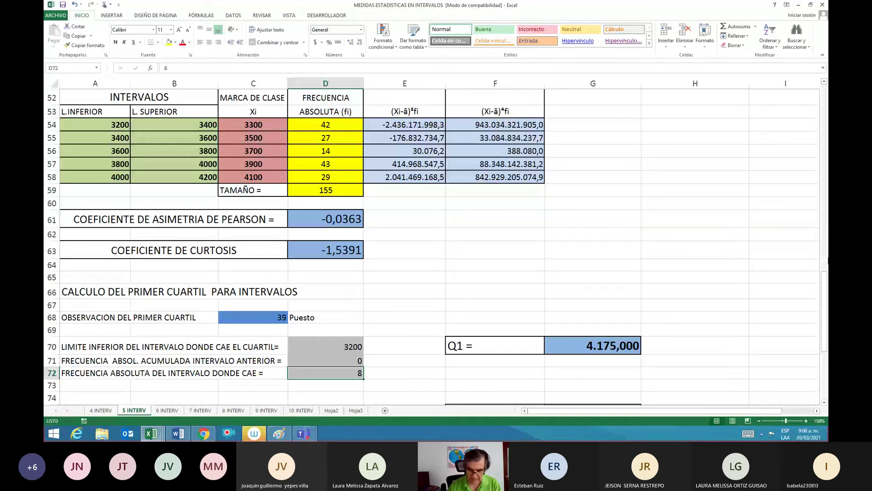
pyautogui.write('42')
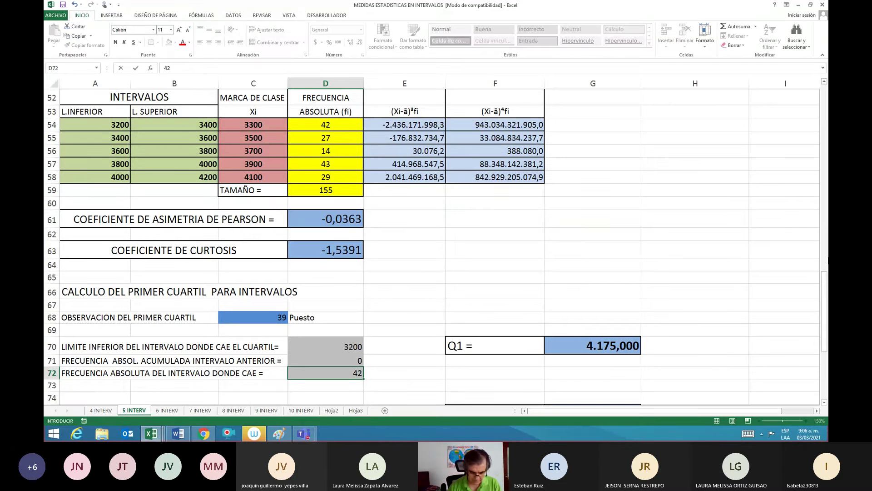
pyautogui.press('Return')
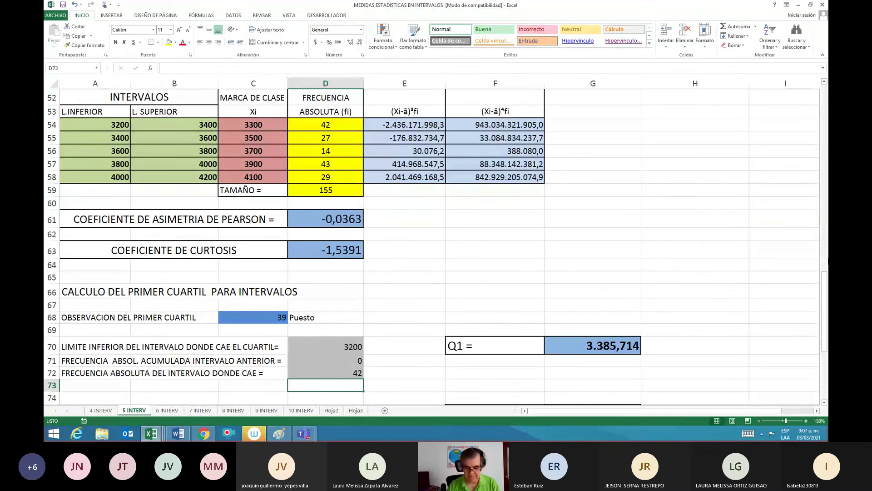
# Examine the Q1 result in G70 and the median in G75.
pyautogui.press('Right')
pyautogui.press('Right')
pyautogui.press('Right')
pyautogui.press('Right')
pyautogui.press('Right')
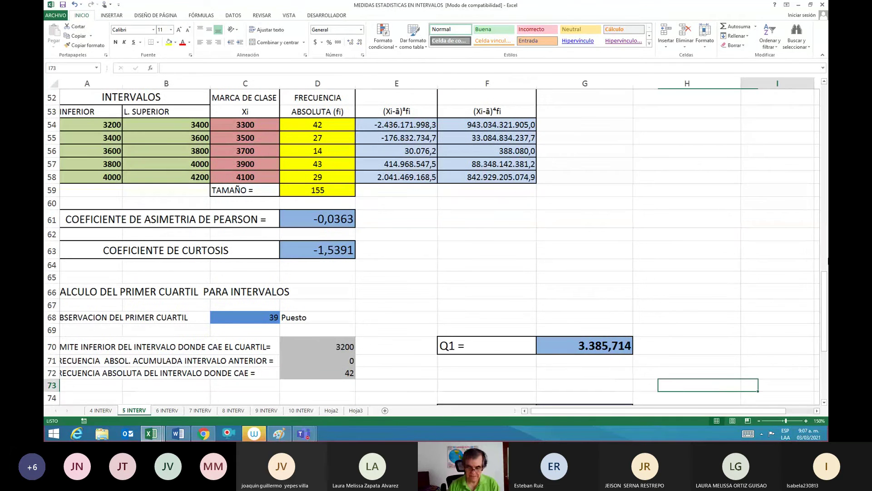
pyautogui.press('Left')
pyautogui.press('Left')
pyautogui.press('Down')
pyautogui.press('Down')
pyautogui.press('Down')
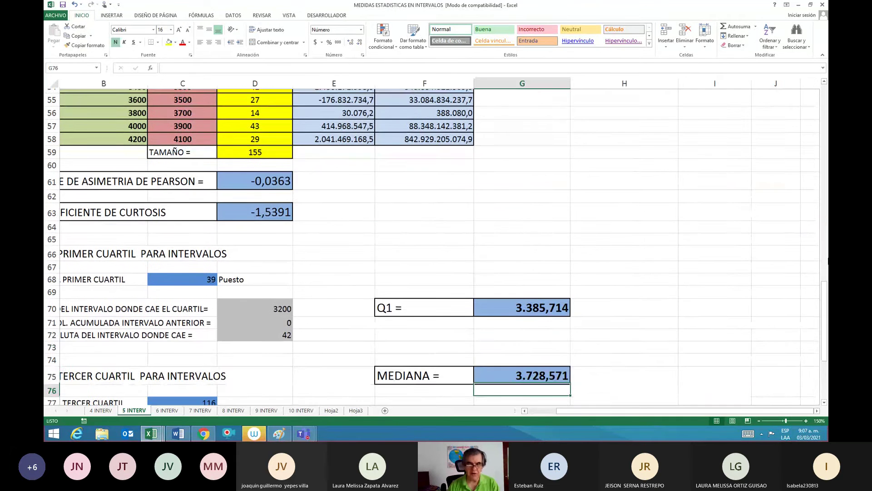
pyautogui.press('Up')
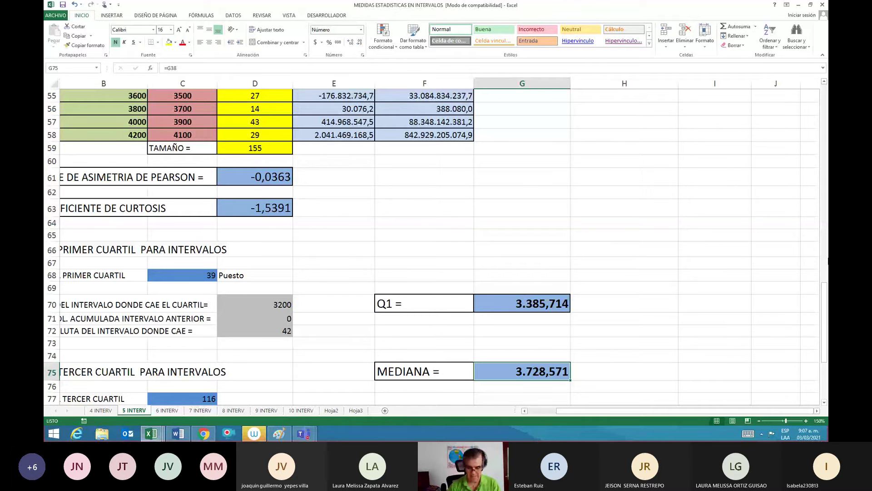
# Enter "Puesto" in D77 beside the third-quartile observation.
pyautogui.press('Down')
pyautogui.scroll(-2, 828, 261)
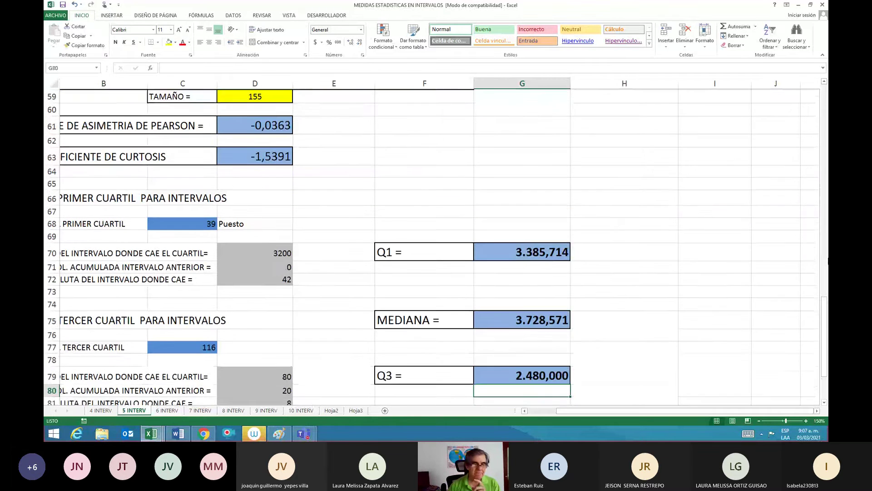
pyautogui.press('Down')
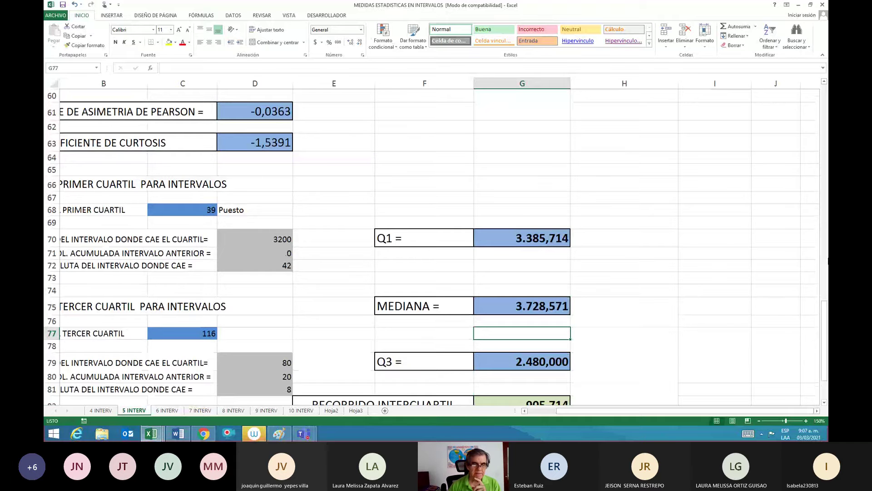
pyautogui.press('Left')
pyautogui.press('Left')
pyautogui.press('Left')
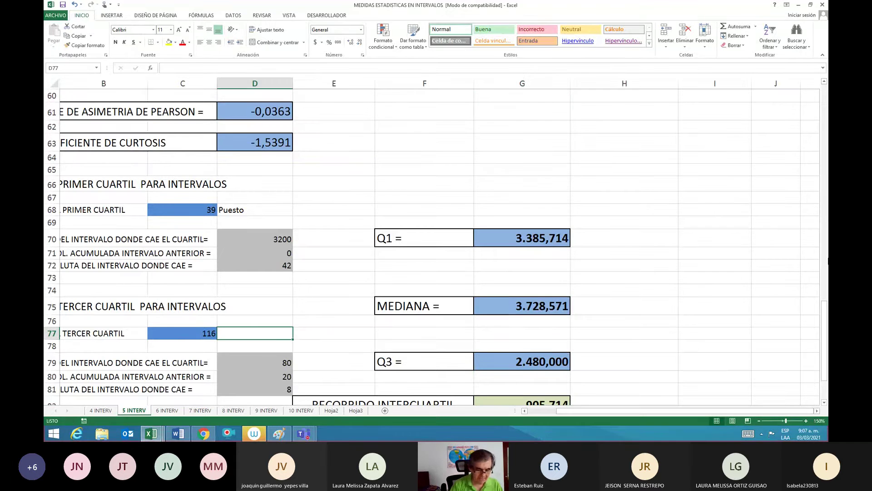
pyautogui.write('Puesto')
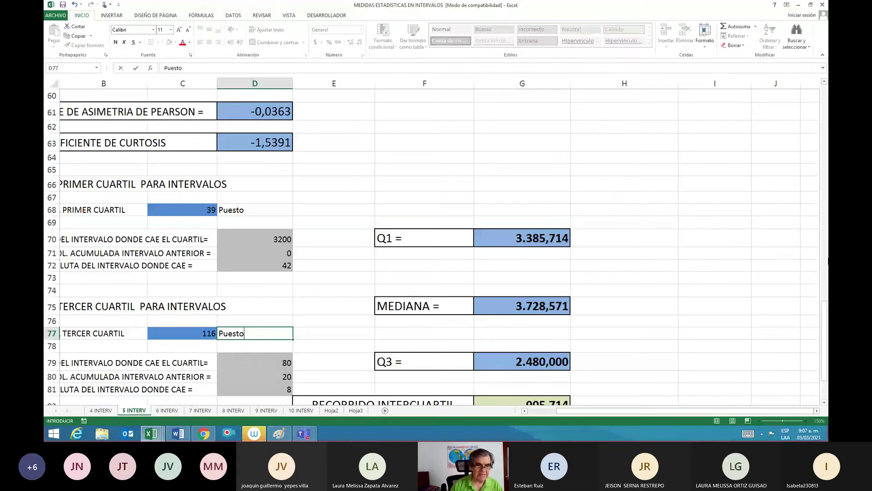
pyautogui.press('Return')
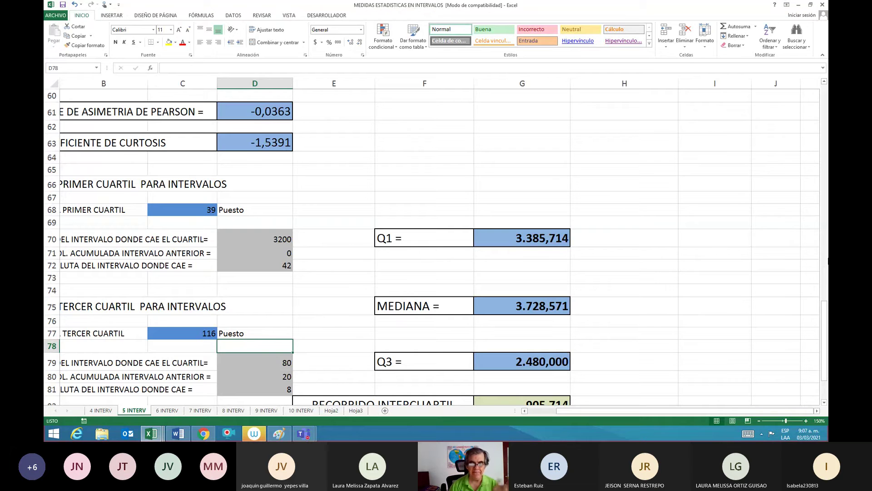
# Examine the cumulative absolute frequencies in F21:F27 to locate the interval containing the third-quartile observation.
pyautogui.press('Up')
pyautogui.press('Up')
pyautogui.press('Up')
pyautogui.press('Up')
pyautogui.press('Up')
pyautogui.press('Up')
pyautogui.press('Up')
pyautogui.press('Up')
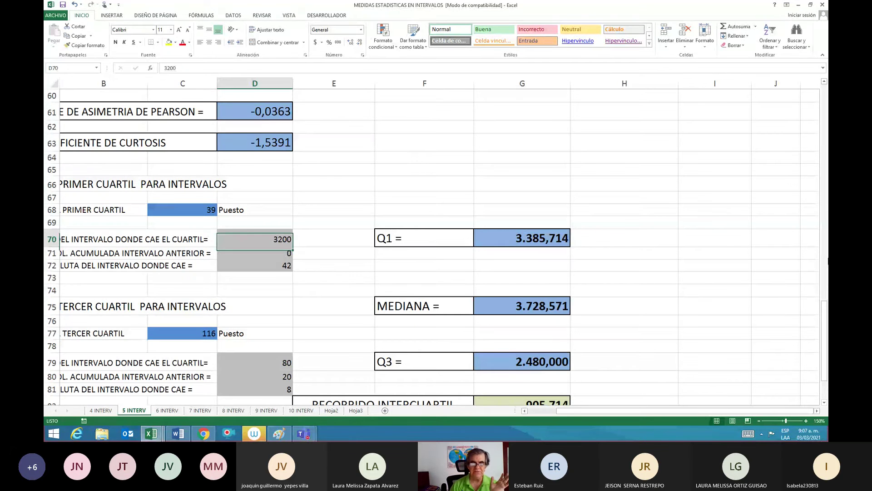
pyautogui.press('Up')
pyautogui.press('Up')
pyautogui.press('Up')
pyautogui.press('Up')
pyautogui.press('Up')
pyautogui.press('Up')
pyautogui.press('Up')
pyautogui.press('Up')
pyautogui.press('Up')
pyautogui.press('Up')
pyautogui.press('Up')
pyautogui.press('Up')
pyautogui.press('Up')
pyautogui.press('Up')
pyautogui.press('Up')
pyautogui.press('Up')
pyautogui.press('Up')
pyautogui.press('Up')
pyautogui.press('Up')
pyautogui.press('Up')
pyautogui.press('Up')
pyautogui.press('Up')
pyautogui.press('Up')
pyautogui.press('Up')
pyautogui.press('Up')
pyautogui.press('Up')
pyautogui.press('Up')
pyautogui.press('Up')
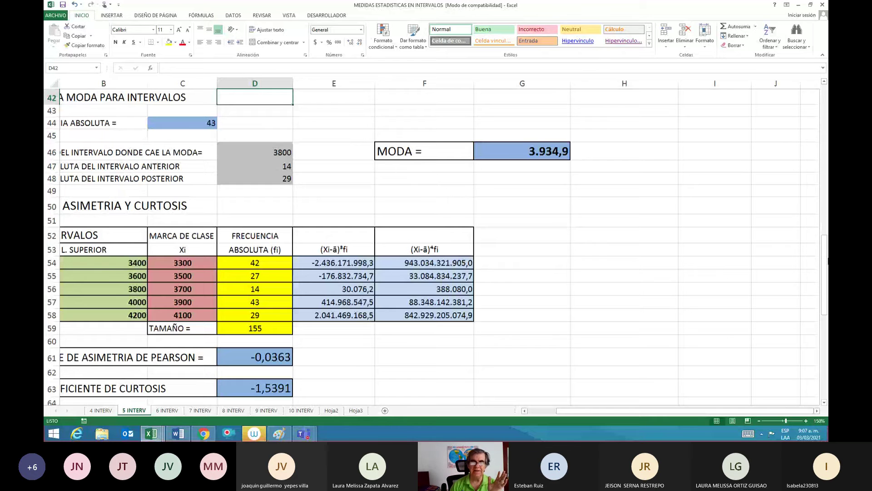
pyautogui.press('Up')
pyautogui.press('Up')
pyautogui.press('Up')
pyautogui.press('Up')
pyautogui.press('Up')
pyautogui.press('Up')
pyautogui.press('Up')
pyautogui.press('Up')
pyautogui.press('Up')
pyautogui.press('Up')
pyautogui.press('Up')
pyautogui.press('Up')
pyautogui.press('Up')
pyautogui.press('Up')
pyautogui.press('Up')
pyautogui.press('Up')
pyautogui.press('Up')
pyautogui.press('Up')
pyautogui.press('Up')
pyautogui.press('Up')
pyautogui.press('Up')
pyautogui.press('Up')
pyautogui.press('Right')
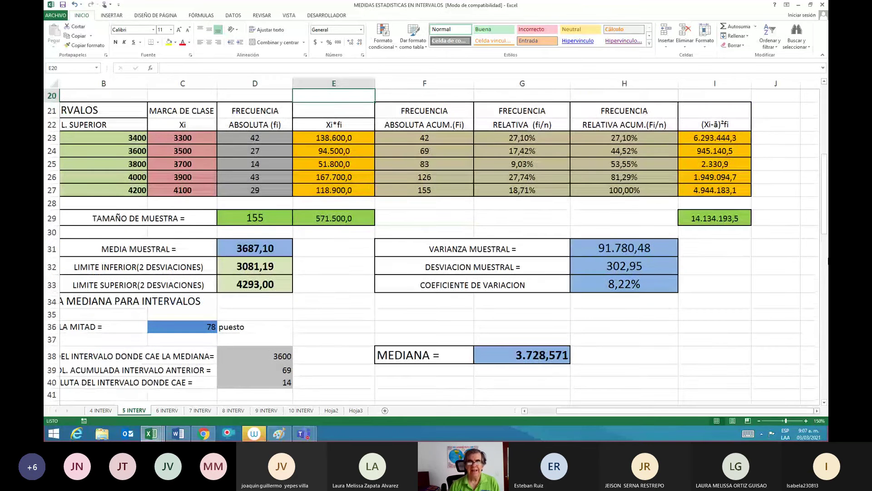
pyautogui.press('Right')
pyautogui.press('Down')
pyautogui.hotkey('shift', 'Down')
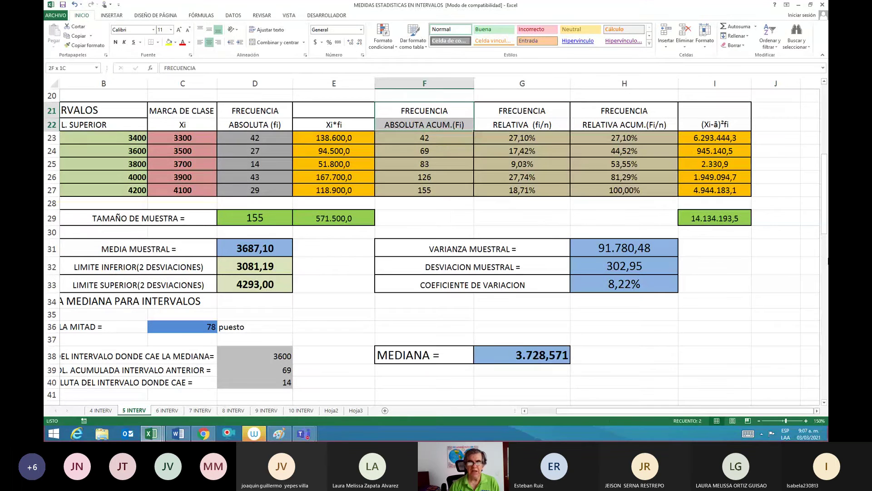
pyautogui.hotkey('shift', 'Down')
pyautogui.hotkey('ctrl', 'shift', 'Down')
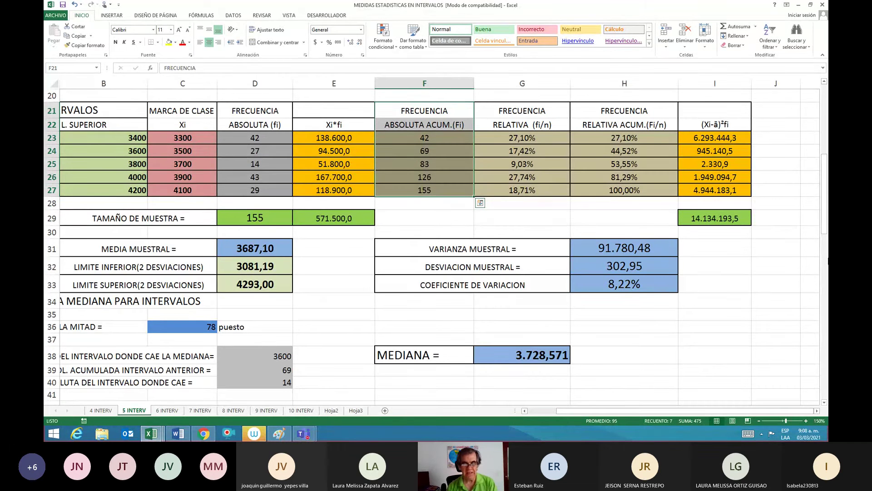
pyautogui.press('Down')
pyautogui.press('Down')
pyautogui.press('Down')
pyautogui.press('Down')
pyautogui.press('Down')
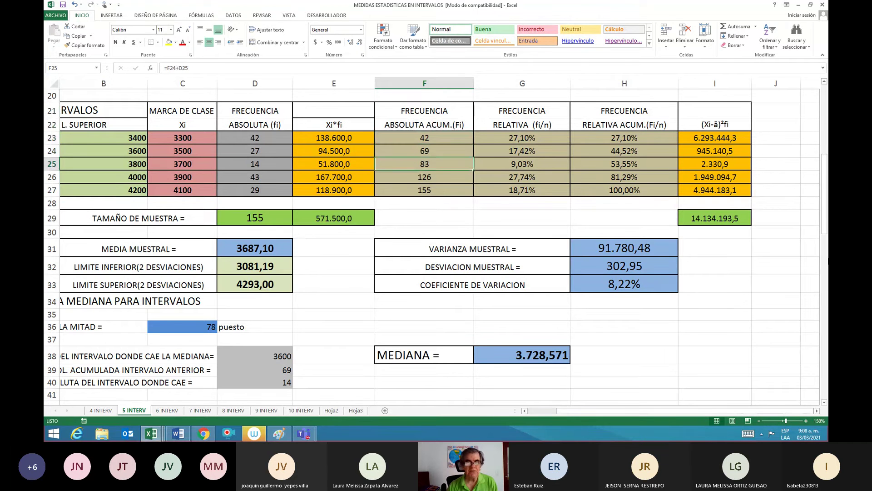
# Highlight B26:F26 in the frequency table to review the interval data for the third quartile.
pyautogui.press('Left')
pyautogui.press('Left')
pyautogui.press('Left')
pyautogui.press('Left')
pyautogui.hotkey('shift', 'Right')
pyautogui.hotkey('shift', 'Right')
pyautogui.hotkey('shift', 'Right')
pyautogui.hotkey('shift', 'Right')
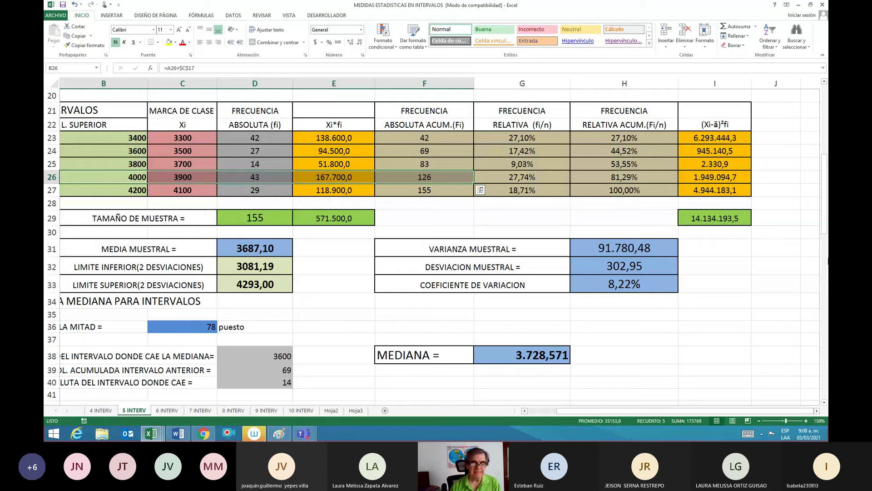
# Set the lower limit of the third-quartile interval in D79 to 4000.
pyautogui.press('Down')
pyautogui.press('Down')
pyautogui.press('Down')
pyautogui.press('Down')
pyautogui.press('Down')
pyautogui.press('Down')
pyautogui.press('Down')
pyautogui.press('Down')
pyautogui.press('Down')
pyautogui.press('Down')
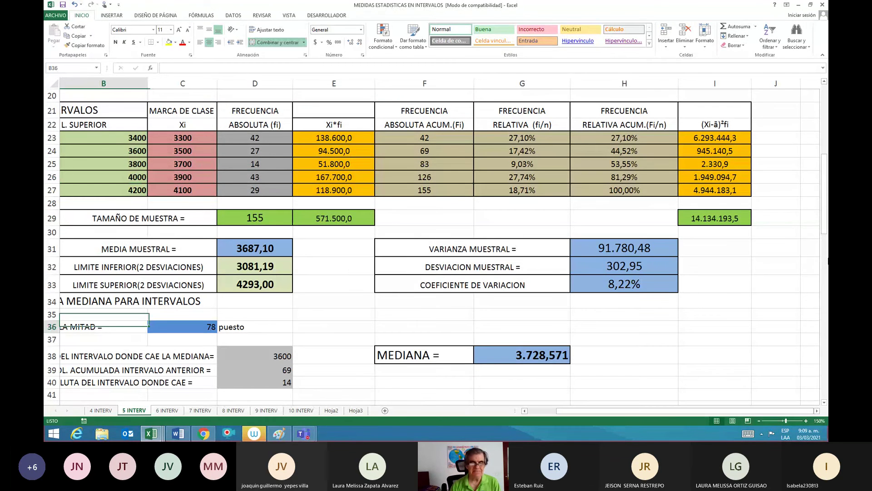
pyautogui.press('Down')
pyautogui.press('Down')
pyautogui.press('Down')
pyautogui.press('Down')
pyautogui.press('Down')
pyautogui.press('Down')
pyautogui.press('Down')
pyautogui.press('Down')
pyautogui.press('Down')
pyautogui.press('Down')
pyautogui.press('Down')
pyautogui.press('Down')
pyautogui.press('Down')
pyautogui.press('Down')
pyautogui.press('Down')
pyautogui.press('Down')
pyautogui.press('Down')
pyautogui.press('Down')
pyautogui.press('Down')
pyautogui.press('Down')
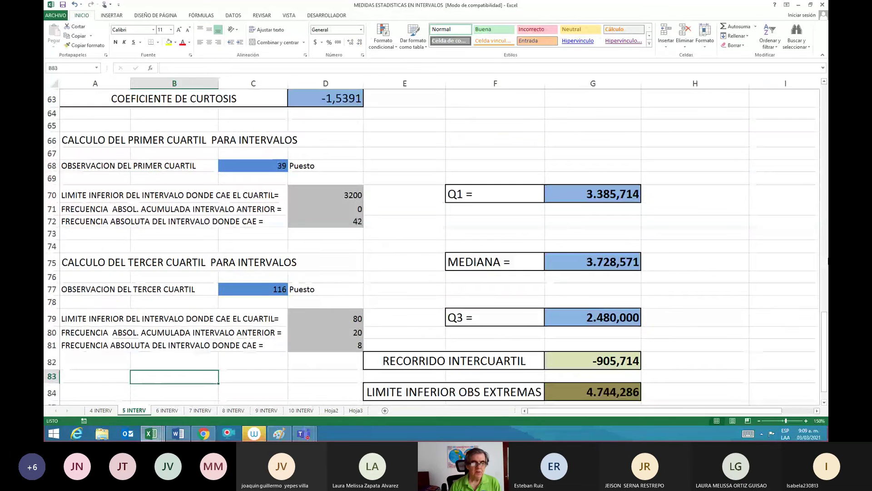
pyautogui.press('Up')
pyautogui.press('Up')
pyautogui.press('Up')
pyautogui.press('Up')
pyautogui.press('Right')
pyautogui.press('Right')
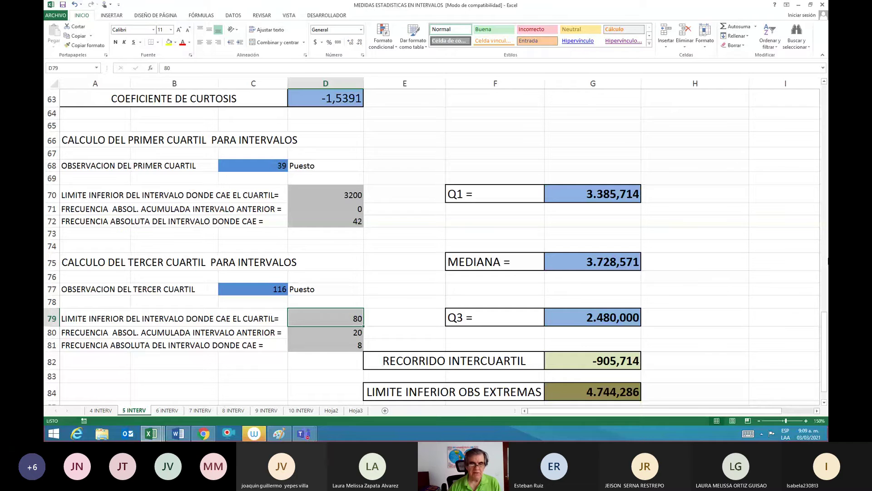
pyautogui.write('4000')
pyautogui.press('Return')
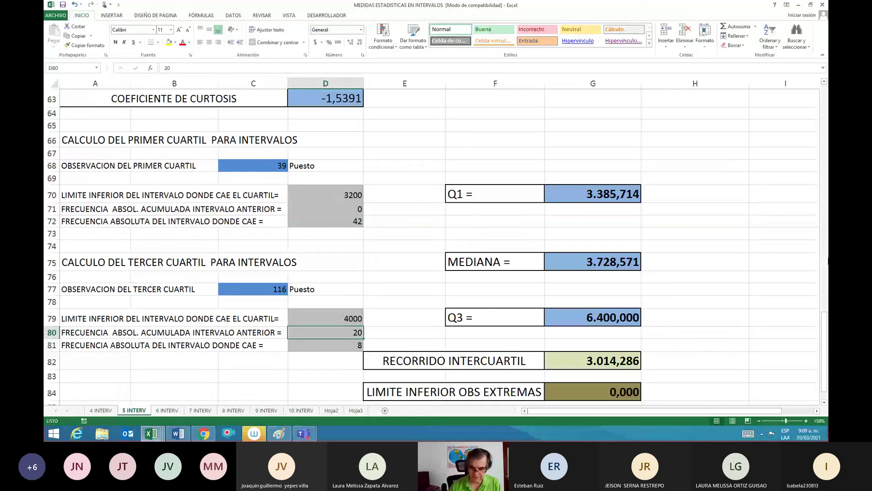
# Set the third quartile's previous cumulative absolute frequency in D80 to 83 and its interval's absolute frequency in D81 to 43.
pyautogui.write('83')
pyautogui.press('Return')
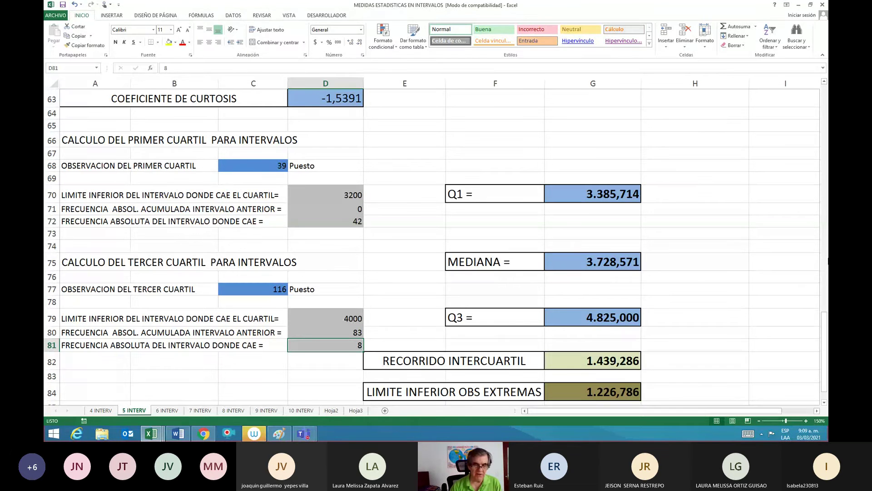
pyautogui.write('43')
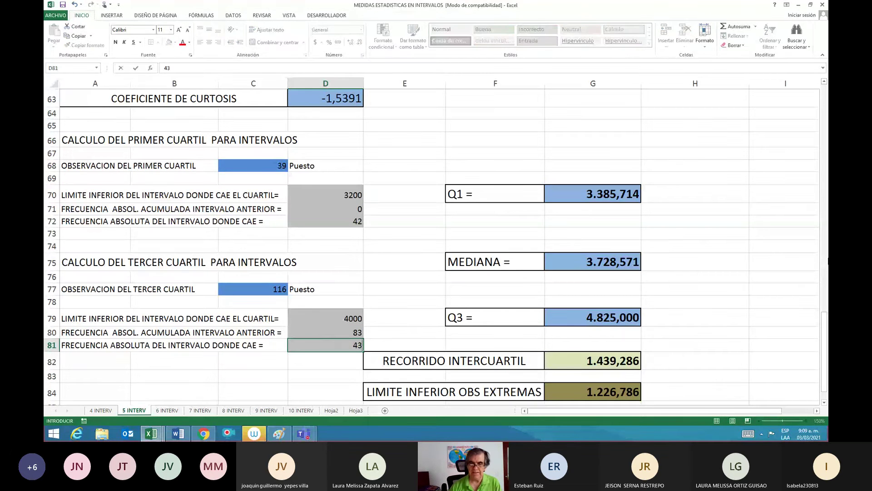
pyautogui.press('Return')
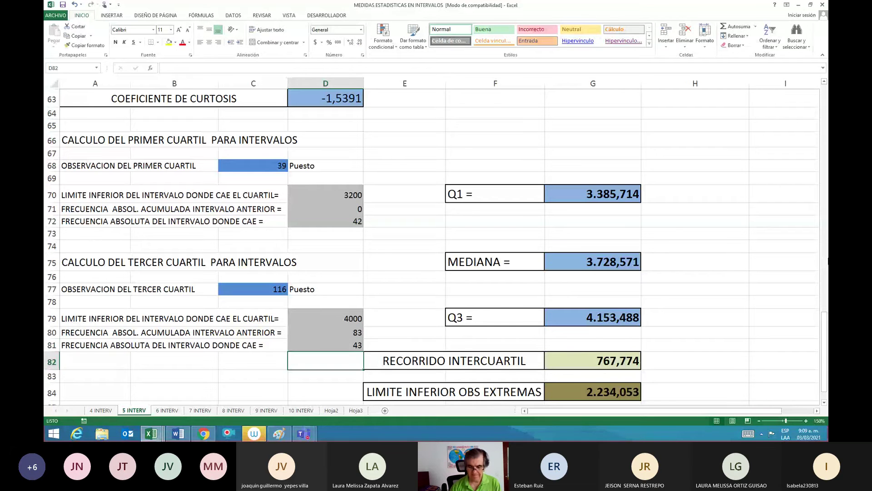
# Examine the Q3 result and its formula in G79.
pyautogui.press('Right')
pyautogui.press('Right')
pyautogui.press('Right')
pyautogui.press('Up')
pyautogui.press('Up')
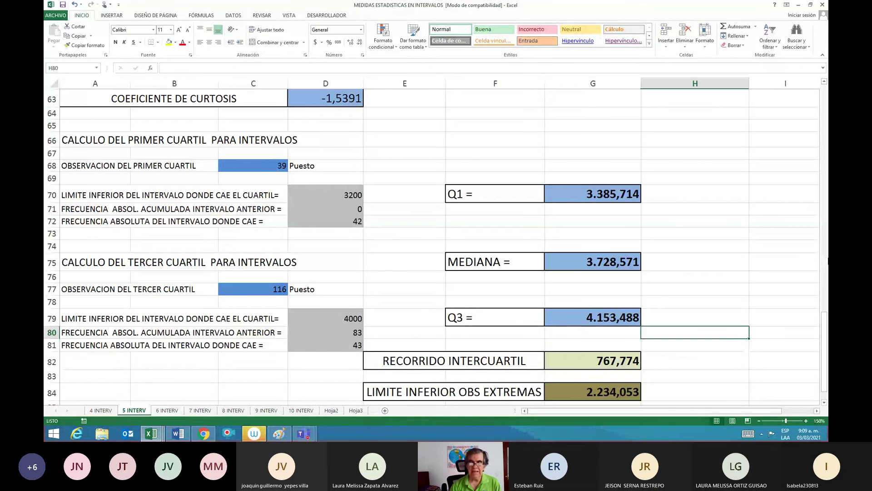
pyautogui.press('Left')
pyautogui.press('Up')
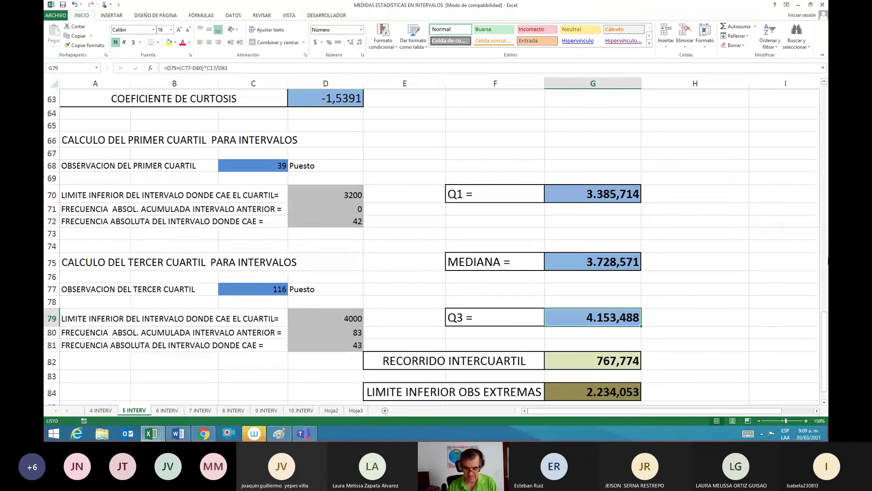
# Examine the interquartile range in G82 and the lower and upper extreme-observation limits in G84 and G86.
pyautogui.press('Down')
pyautogui.press('Down')
pyautogui.press('Down')
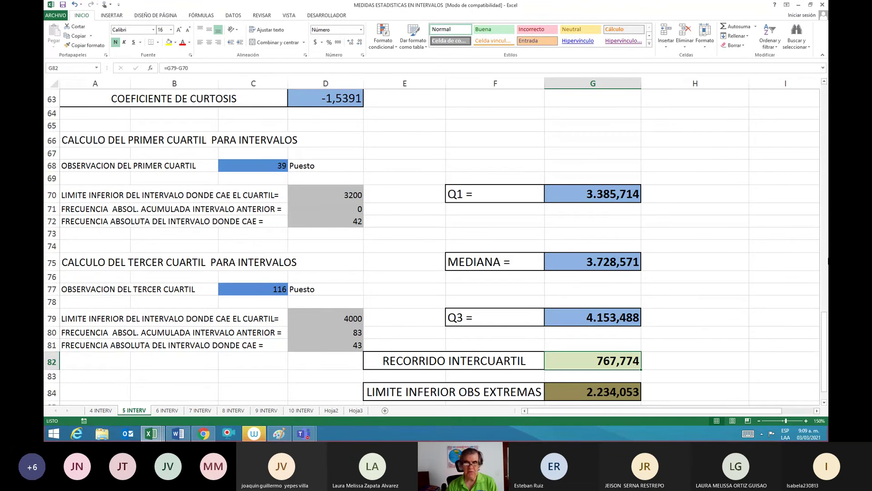
pyautogui.press('Down')
pyautogui.press('Down')
pyautogui.press('Down')
pyautogui.press('Down')
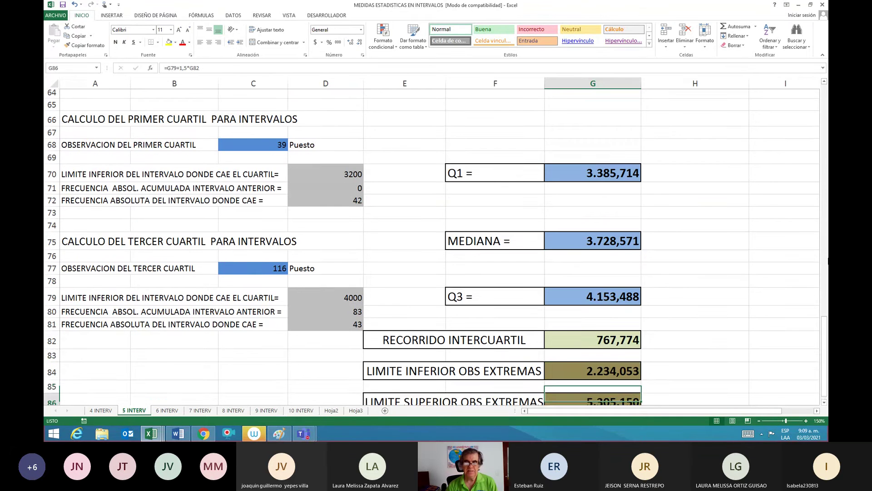
pyautogui.press('Up')
pyautogui.press('Up')
pyautogui.press('Up')
pyautogui.press('Up')
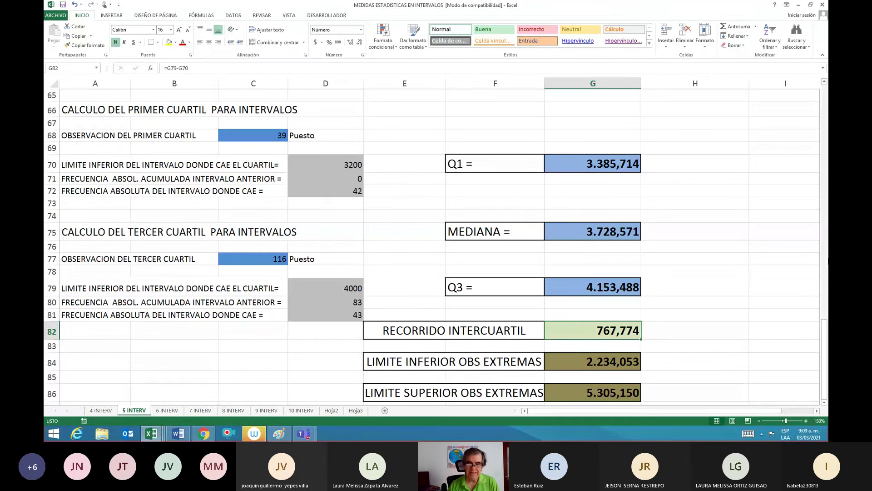
pyautogui.press('Down')
pyautogui.press('Down')
pyautogui.press('Down')
pyautogui.press('Down')
pyautogui.press('Down')
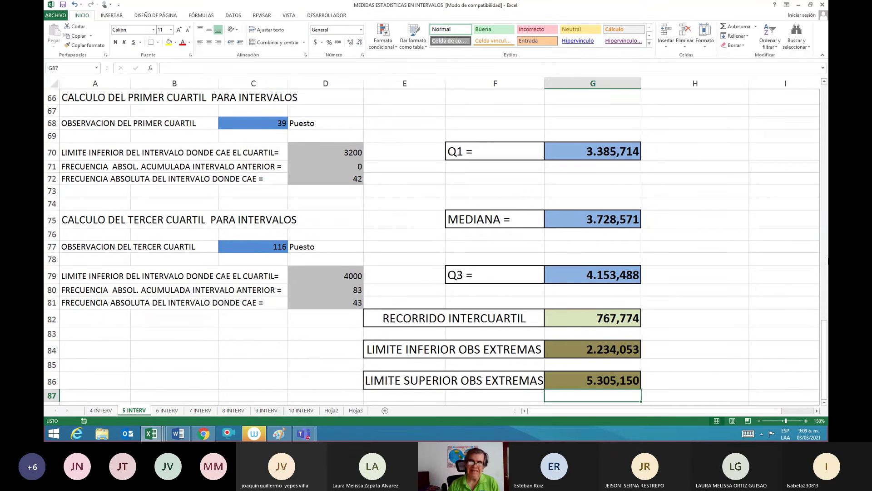
# Copy the quartile calculation block A66:G87, including the interquartile range and extreme-observation limits.
pyautogui.press('Up')
pyautogui.press('Up')
pyautogui.press('Up')
pyautogui.press('Up')
pyautogui.press('Up')
pyautogui.press('Up')
pyautogui.press('Up')
pyautogui.press('Up')
pyautogui.press('Up')
pyautogui.press('Up')
pyautogui.press('Up')
pyautogui.press('Up')
pyautogui.press('Up')
pyautogui.press('Up')
pyautogui.press('Up')
pyautogui.press('Up')
pyautogui.press('Up')
pyautogui.press('Up')
pyautogui.press('Up')
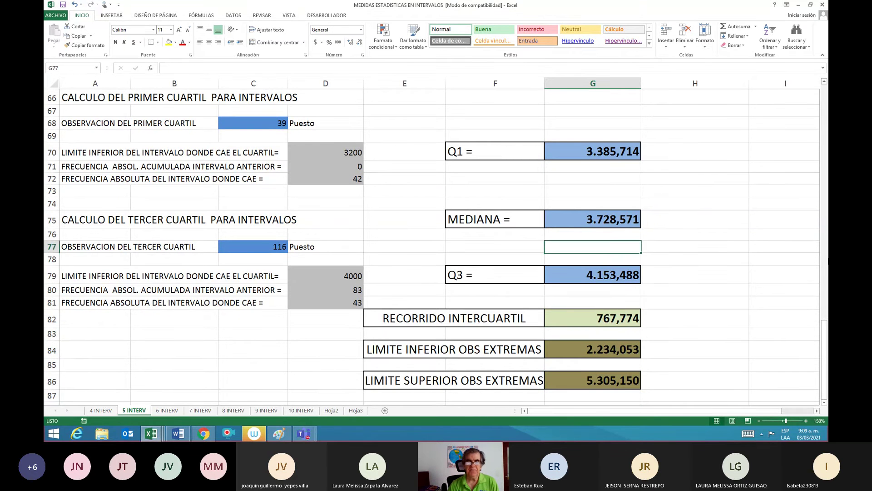
pyautogui.press('Up')
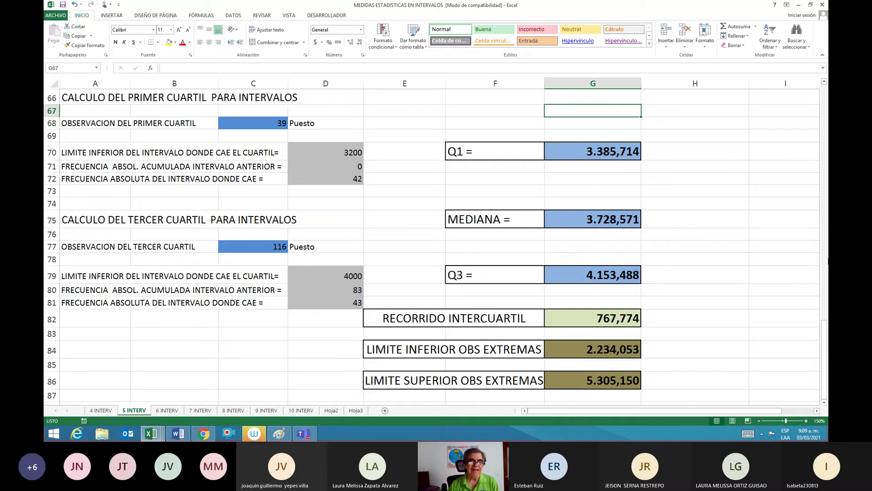
pyautogui.press('Left')
pyautogui.press('Left')
pyautogui.press('Left')
pyautogui.press('Left')
pyautogui.press('Left')
pyautogui.press('Left')
pyautogui.press('Up')
pyautogui.hotkey('shift', 'Down')
pyautogui.hotkey('shift', 'Down')
pyautogui.hotkey('shift', 'Down')
pyautogui.hotkey('shift', 'Down')
pyautogui.hotkey('shift', 'Down')
pyautogui.hotkey('shift', 'Down')
pyautogui.hotkey('shift', 'Down')
pyautogui.hotkey('shift', 'Down')
pyautogui.hotkey('shift', 'Down')
pyautogui.hotkey('shift', 'Down')
pyautogui.hotkey('shift', 'Down')
pyautogui.hotkey('shift', 'Down')
pyautogui.hotkey('shift', 'Down')
pyautogui.hotkey('shift', 'Down')
pyautogui.hotkey('shift', 'Down')
pyautogui.hotkey('shift', 'Down')
pyautogui.hotkey('shift', 'Down')
pyautogui.hotkey('shift', 'Down')
pyautogui.hotkey('shift', 'Down')
pyautogui.hotkey('shift', 'Down')
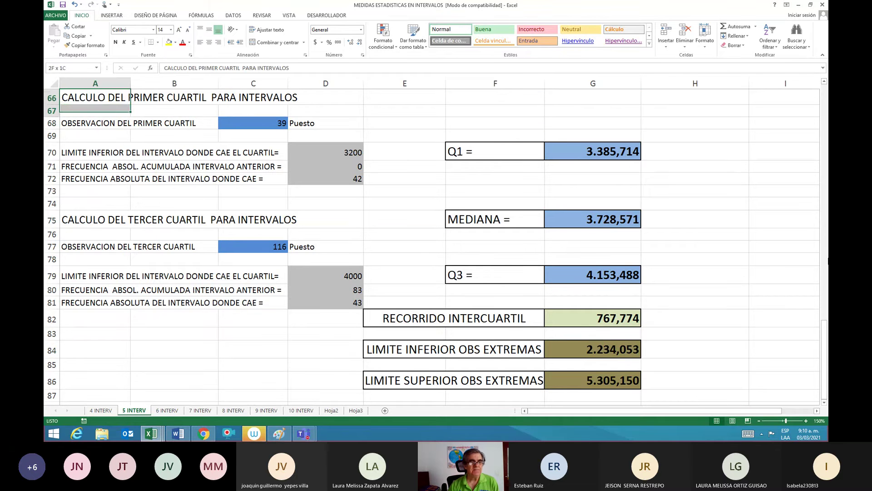
pyautogui.hotkey('shift', 'Up')
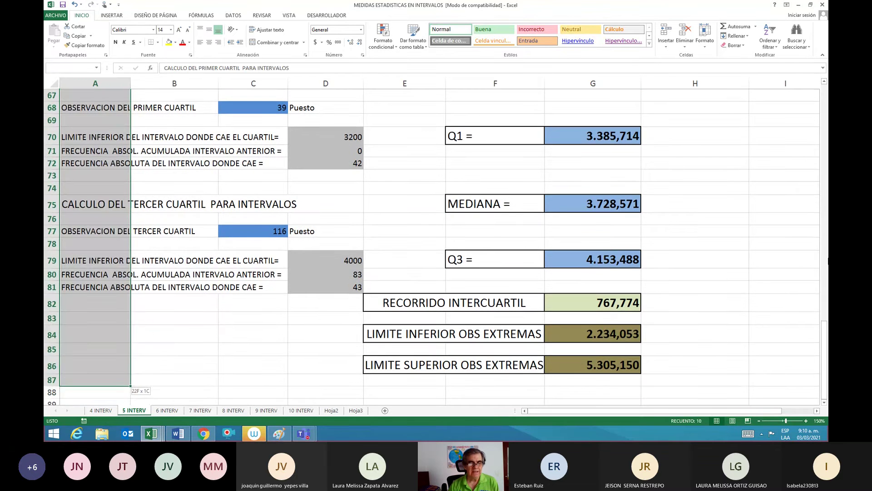
pyautogui.hotkey('shift', 'Right')
pyautogui.hotkey('shift', 'Right')
pyautogui.hotkey('shift', 'Right')
pyautogui.hotkey('shift', 'Right')
pyautogui.hotkey('shift', 'Right')
pyautogui.hotkey('shift', 'Right')
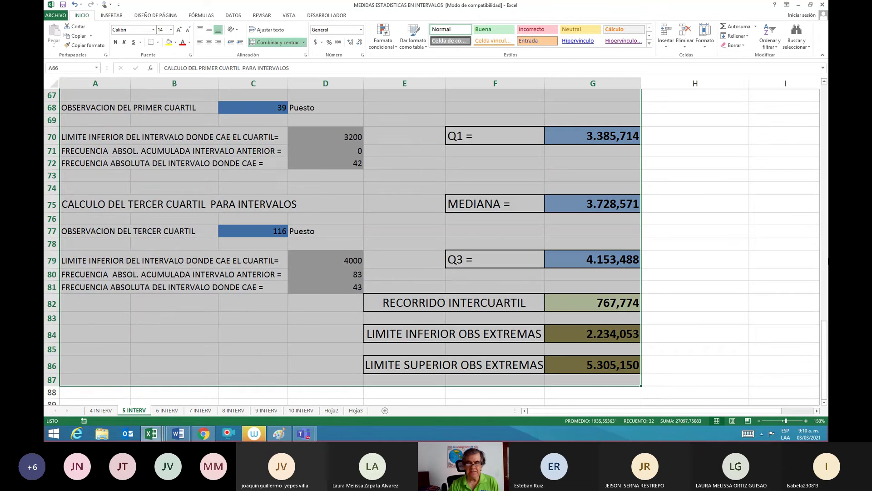
pyautogui.hotkey('ctrl', 'c')
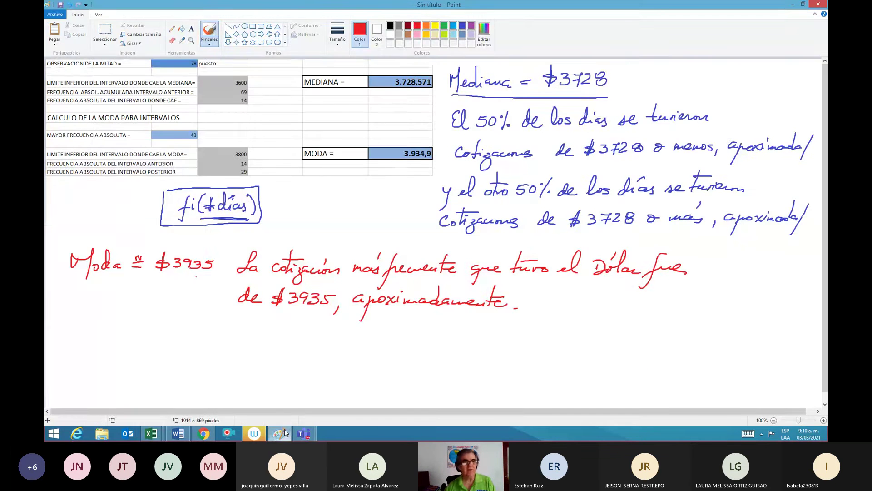
# Switch to Paint, start a new picture without saving the current one, and paste the copied quartile block.
pyautogui.click(284, 432)
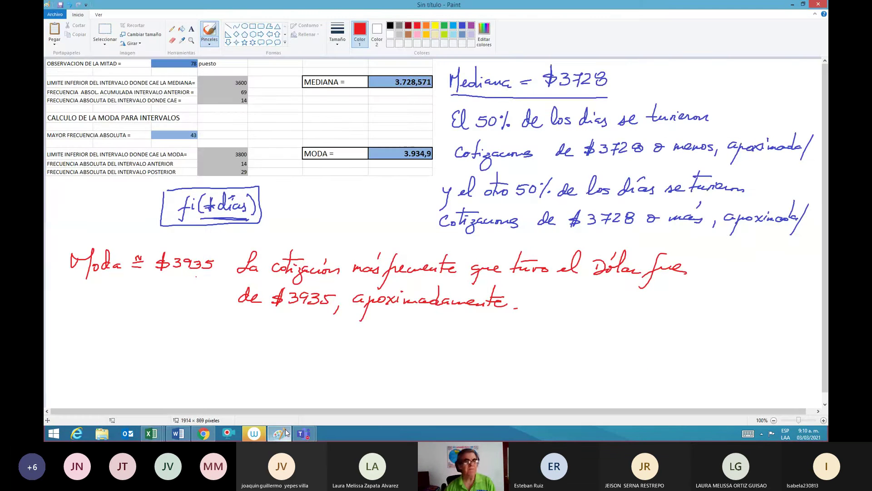
pyautogui.click(54, 14)
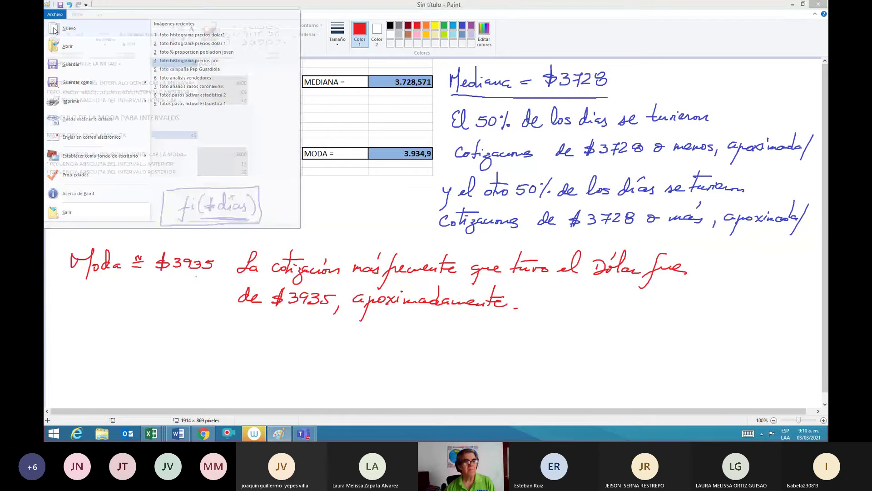
pyautogui.click(54, 29)
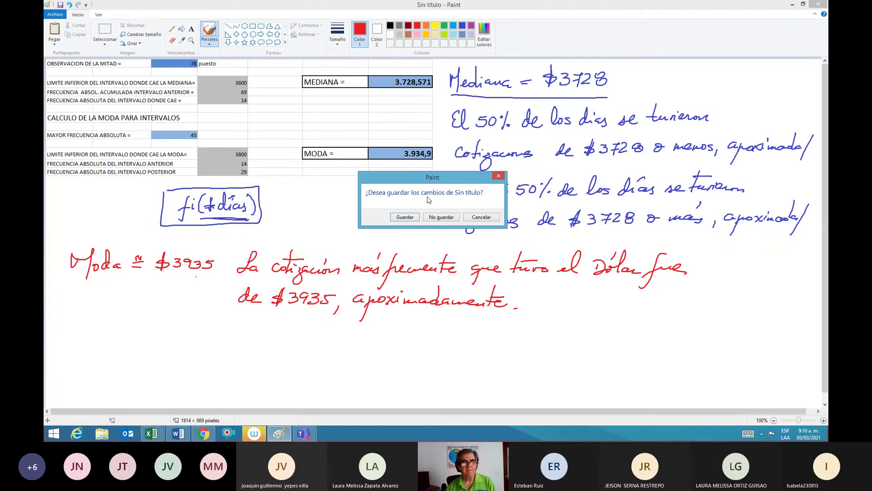
pyautogui.click(434, 217)
pyautogui.hotkey('ctrl', 'v')
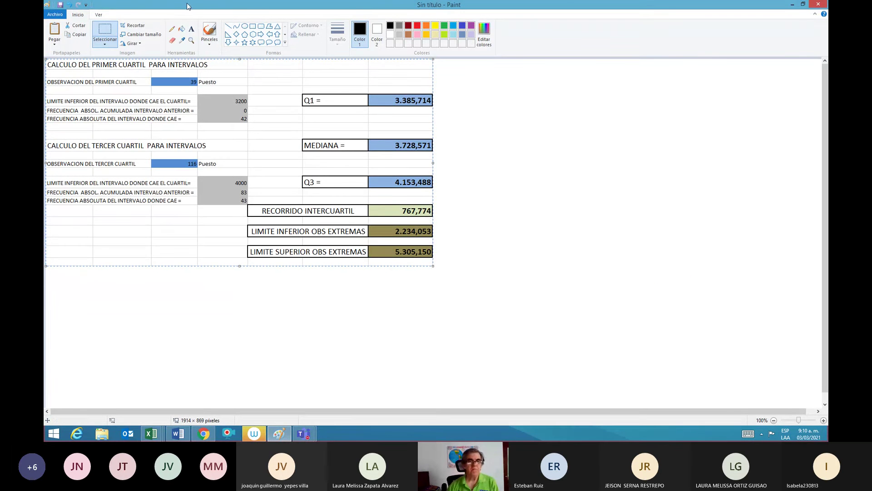
# Draw a wide, shallow black rectangle freehand with the brush beneath the pasted quartile calculations.
pyautogui.click(209, 31)
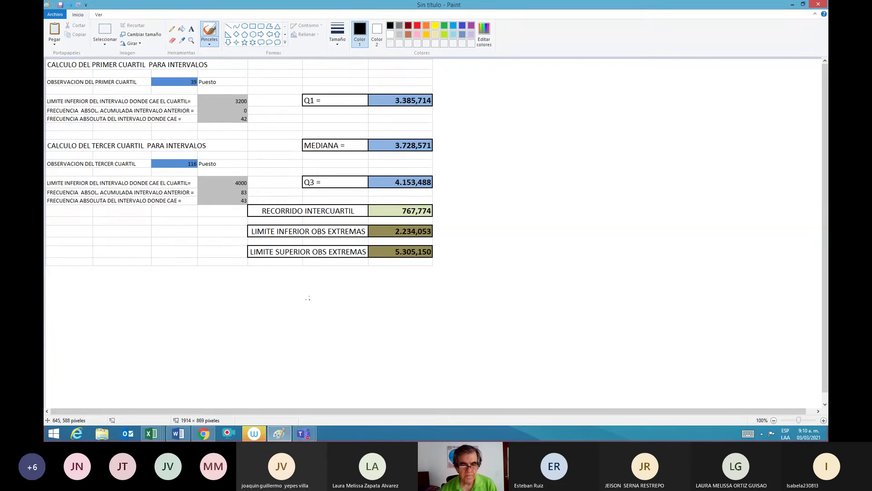
pyautogui.moveTo(293, 288)
pyautogui.mouseDown()
pyautogui.moveTo(322, 317)
pyautogui.moveTo(487, 312)
pyautogui.mouseUp()
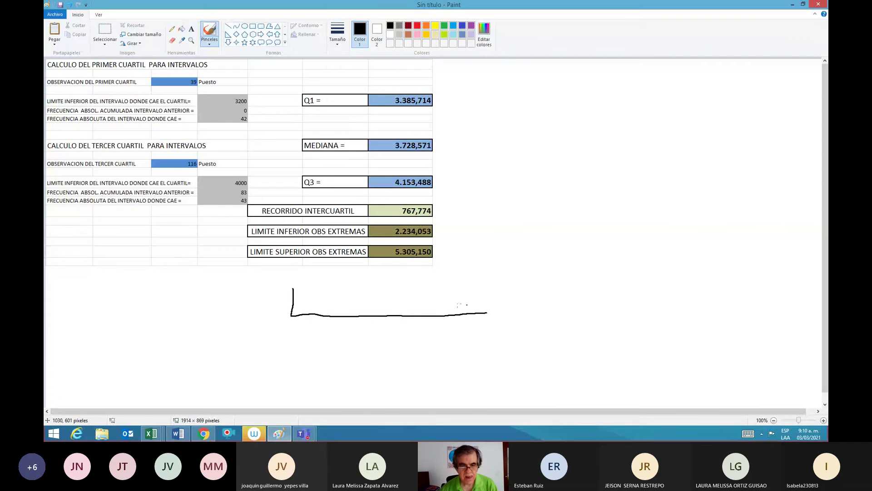
pyautogui.moveTo(293, 287)
pyautogui.mouseDown()
pyautogui.moveTo(487, 287)
pyautogui.moveTo(486, 313)
pyautogui.mouseUp()
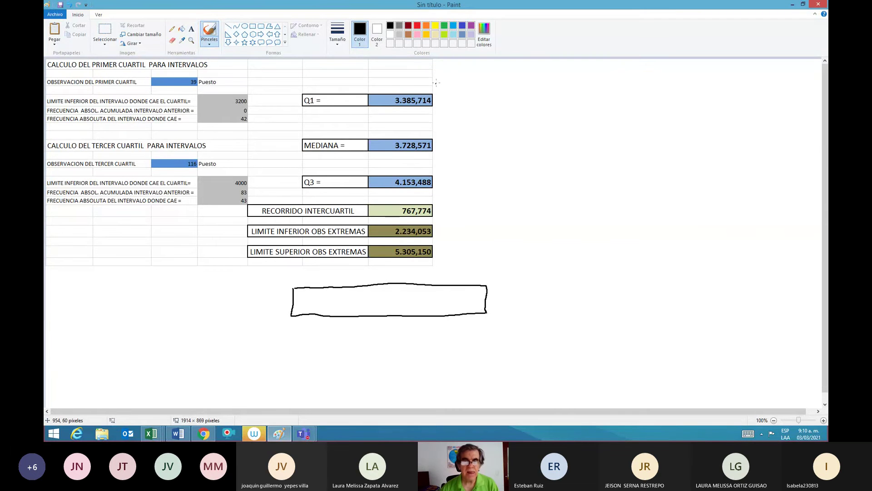
# Circle the Q1 value in the pasted table and handwrite "Q1 = $3386" below the rectangle's left end, erasing the miswritten digits.
pyautogui.moveTo(438, 93)
pyautogui.mouseDown()
pyautogui.moveTo(423, 81)
pyautogui.moveTo(383, 97)
pyautogui.moveTo(415, 120)
pyautogui.moveTo(441, 115)
pyautogui.moveTo(444, 100)
pyautogui.moveTo(433, 89)
pyautogui.mouseUp()
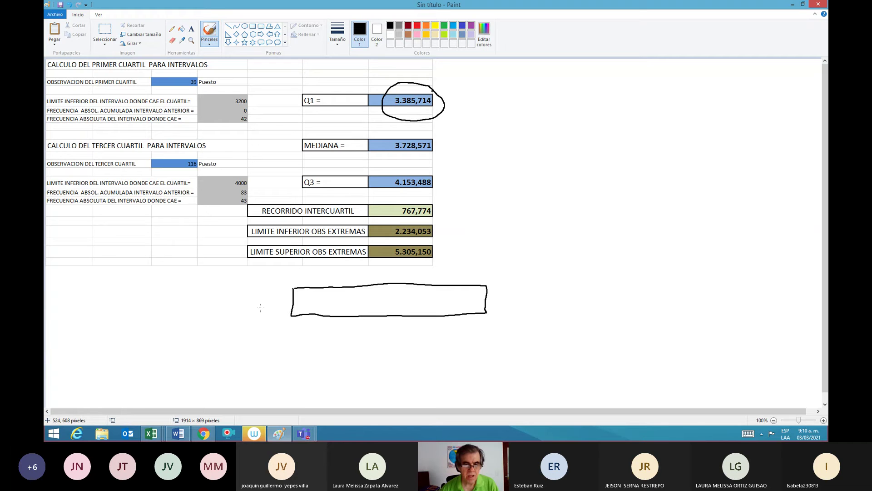
pyautogui.moveTo(295, 326)
pyautogui.mouseDown()
pyautogui.moveTo(288, 332)
pyautogui.moveTo(295, 326)
pyautogui.moveTo(298, 339)
pyautogui.moveTo(347, 331)
pyautogui.moveTo(350, 339)
pyautogui.mouseUp()
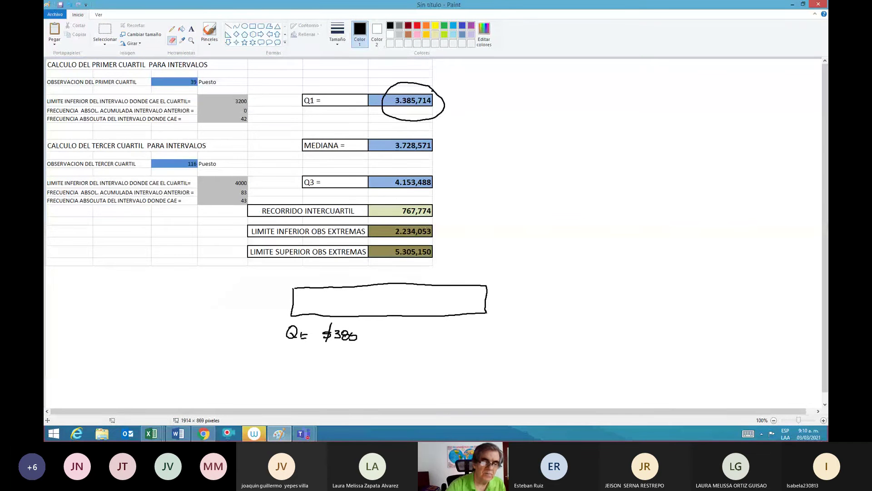
pyautogui.click(172, 40)
pyautogui.moveTo(356, 335)
pyautogui.mouseDown()
pyautogui.moveTo(342, 339)
pyautogui.moveTo(342, 328)
pyautogui.moveTo(342, 343)
pyautogui.mouseUp()
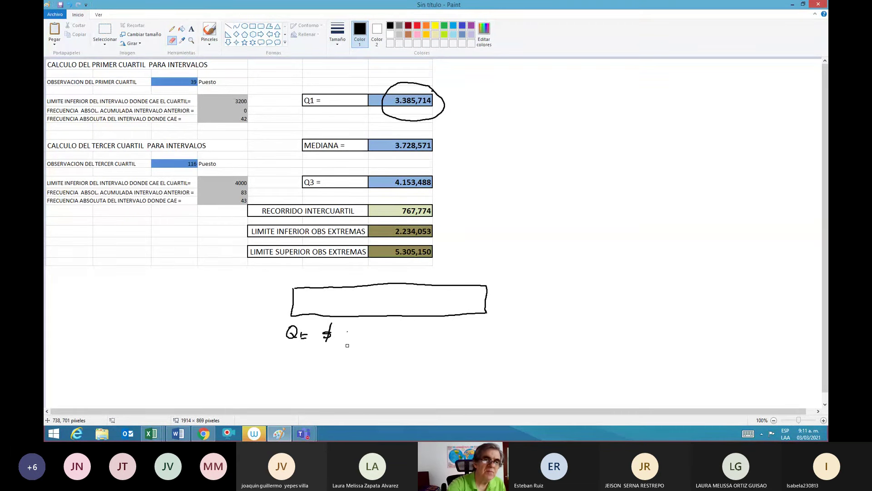
pyautogui.click(210, 31)
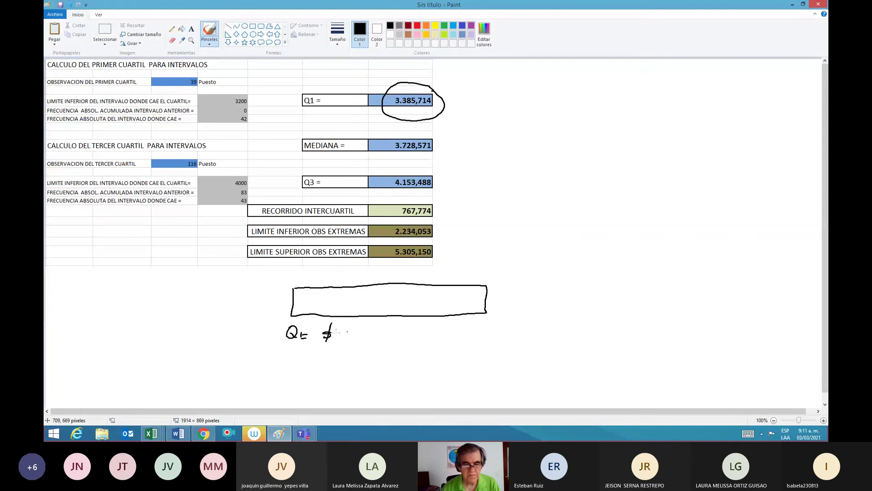
pyautogui.moveTo(335, 335)
pyautogui.mouseDown()
pyautogui.moveTo(346, 337)
pyautogui.moveTo(335, 343)
pyautogui.moveTo(363, 338)
pyautogui.mouseUp()
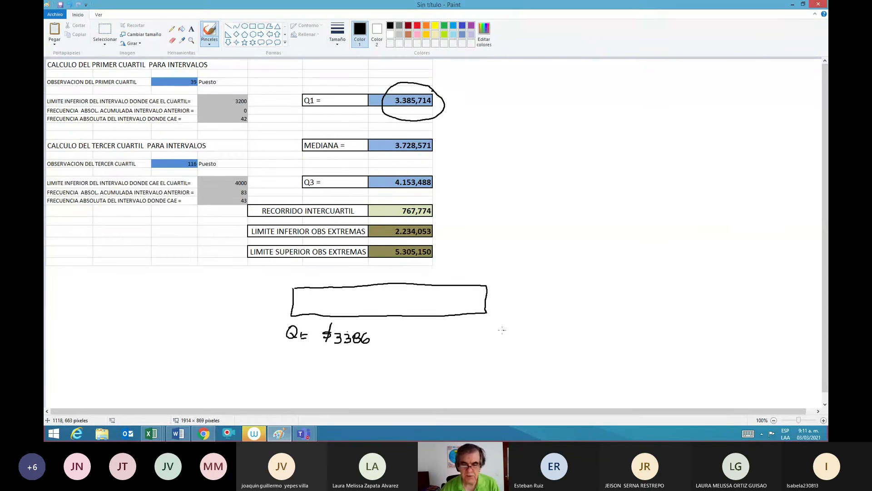
# Circle the Q3 value in the pasted table and handwrite "Q3 = $4153" below the rectangle's right end.
pyautogui.moveTo(482, 330)
pyautogui.mouseDown()
pyautogui.moveTo(479, 340)
pyautogui.moveTo(485, 332)
pyautogui.moveTo(493, 343)
pyautogui.mouseUp()
pyautogui.moveTo(493, 335)
pyautogui.mouseDown()
pyautogui.moveTo(495, 343)
pyautogui.moveTo(511, 339)
pyautogui.mouseUp()
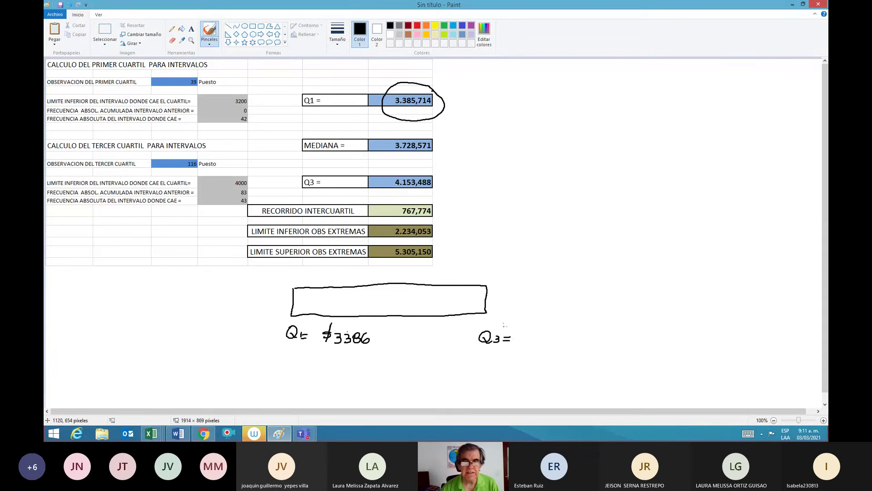
pyautogui.moveTo(391, 169)
pyautogui.mouseDown()
pyautogui.moveTo(380, 190)
pyautogui.moveTo(443, 175)
pyautogui.mouseUp()
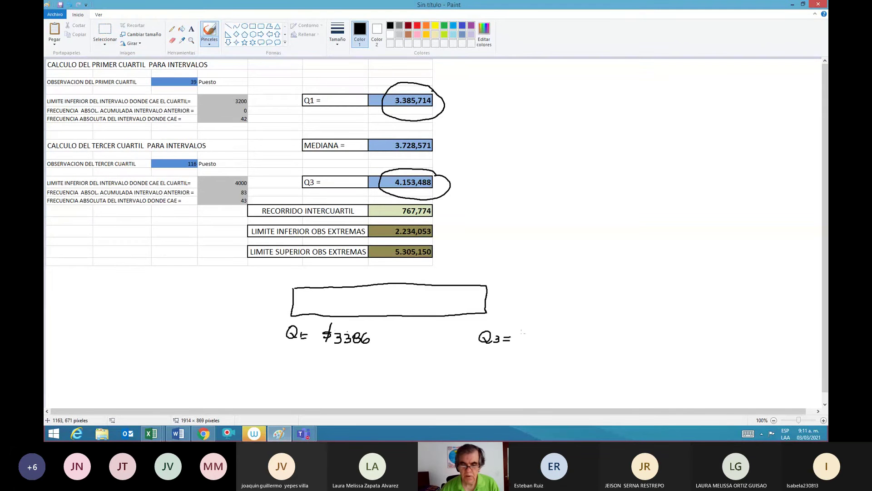
pyautogui.moveTo(521, 331)
pyautogui.mouseDown()
pyautogui.moveTo(513, 342)
pyautogui.moveTo(535, 337)
pyautogui.moveTo(531, 343)
pyautogui.mouseUp()
pyautogui.moveTo(539, 332); pyautogui.dragTo(543, 342)
pyautogui.moveTo(544, 332); pyautogui.dragTo(552, 342)
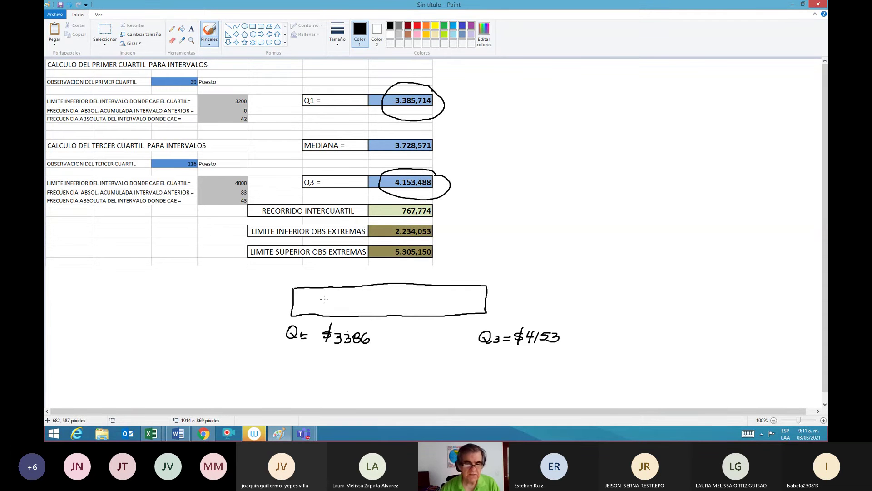
# Handwrite "EL 50% de los dias" inside the rectangle between the Q1 and Q3 labels.
pyautogui.moveTo(317, 292)
pyautogui.mouseDown()
pyautogui.moveTo(323, 301)
pyautogui.moveTo(328, 291)
pyautogui.moveTo(342, 302)
pyautogui.moveTo(357, 294)
pyautogui.moveTo(362, 304)
pyautogui.moveTo(444, 305)
pyautogui.mouseUp()
pyautogui.moveTo(443, 290)
pyautogui.mouseDown()
pyautogui.moveTo(443, 305)
pyautogui.moveTo(460, 305)
pyautogui.mouseUp()
pyautogui.moveTo(466, 299); pyautogui.dragTo(462, 308)
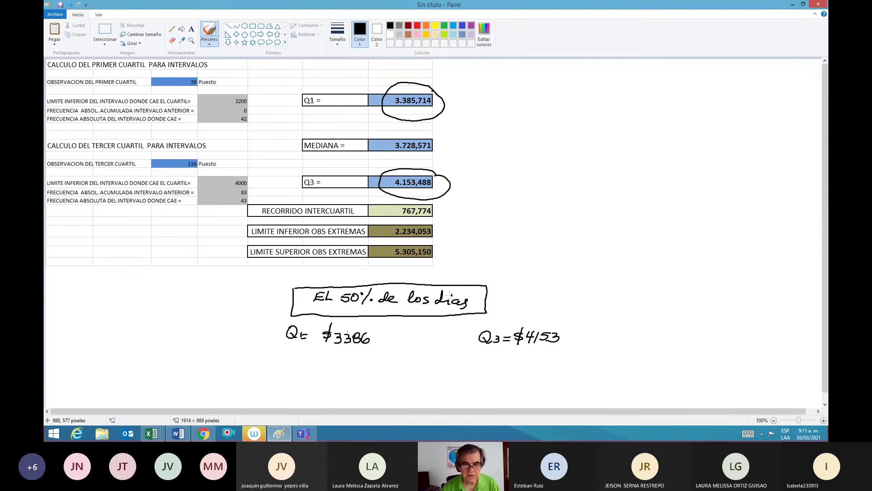
# Dot the "i" in "dias" inside the rectangle and circle the lower extreme-observation limit in the pasted table in turquoise.
pyautogui.click(451, 293)
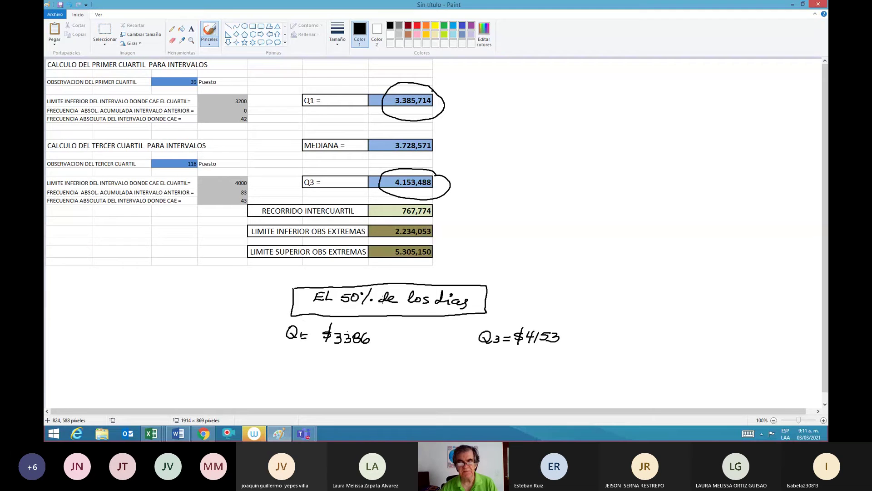
pyautogui.click(453, 25)
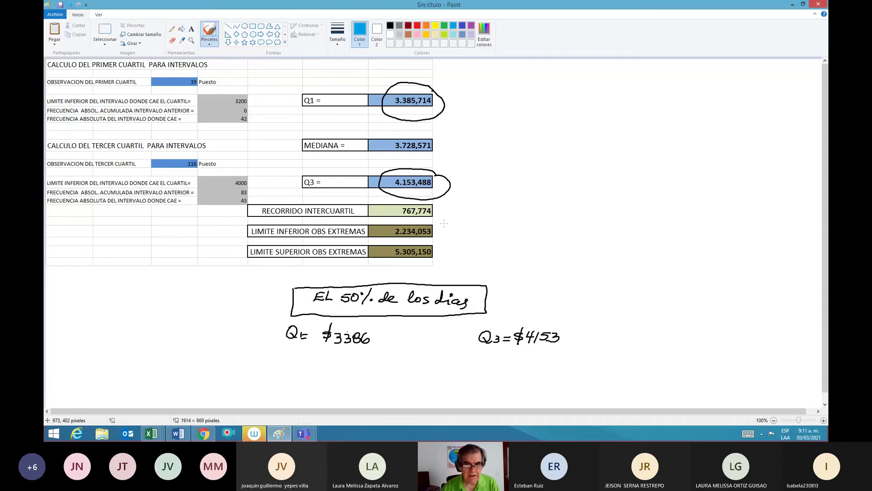
pyautogui.moveTo(444, 223)
pyautogui.mouseDown()
pyautogui.moveTo(403, 242)
pyautogui.moveTo(434, 239)
pyautogui.moveTo(443, 228)
pyautogui.mouseUp()
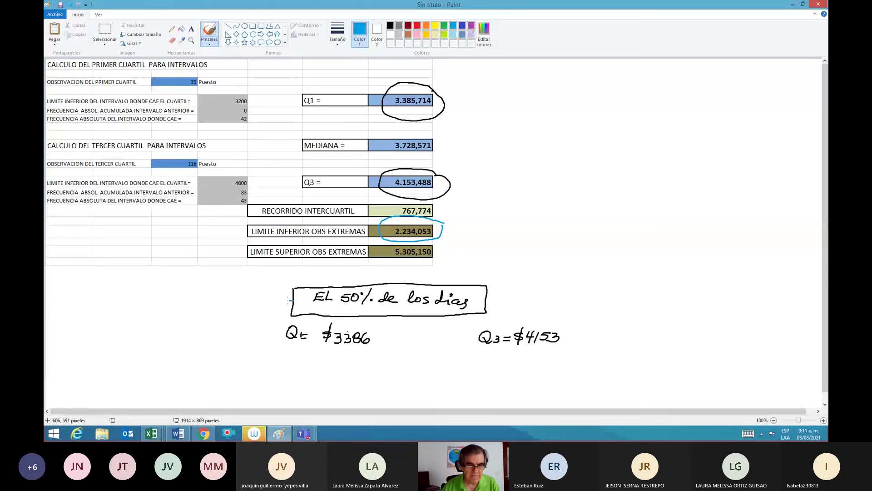
# Draw a turquoise whisker from the rectangle's left side and handwrite "Lim Inf" above and "$2234" below its end.
pyautogui.moveTo(292, 300)
pyautogui.mouseDown()
pyautogui.moveTo(120, 307)
pyautogui.moveTo(117, 288)
pyautogui.moveTo(136, 290)
pyautogui.mouseUp()
pyautogui.moveTo(133, 289); pyautogui.dragTo(140, 279)
pyautogui.moveTo(141, 285); pyautogui.dragTo(150, 296)
pyautogui.moveTo(148, 286); pyautogui.dragTo(156, 285)
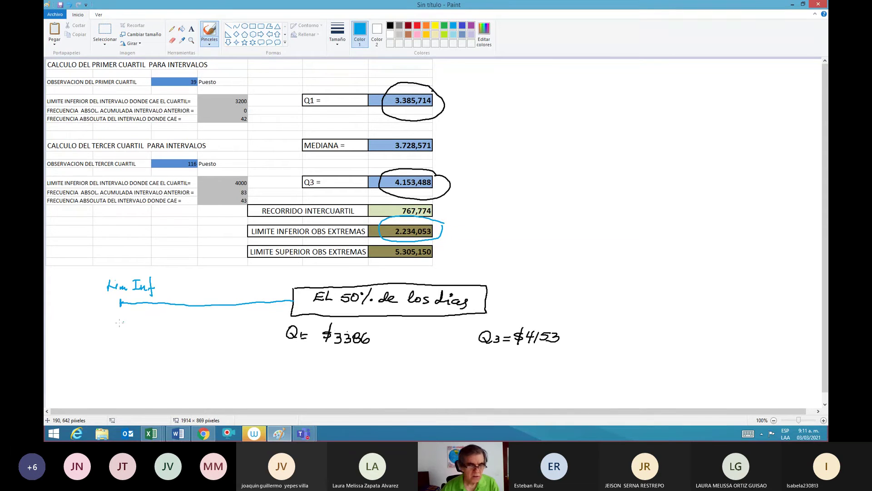
pyautogui.moveTo(111, 314)
pyautogui.mouseDown()
pyautogui.moveTo(104, 330)
pyautogui.moveTo(149, 325)
pyautogui.mouseUp()
pyautogui.moveTo(147, 317); pyautogui.dragTo(146, 334)
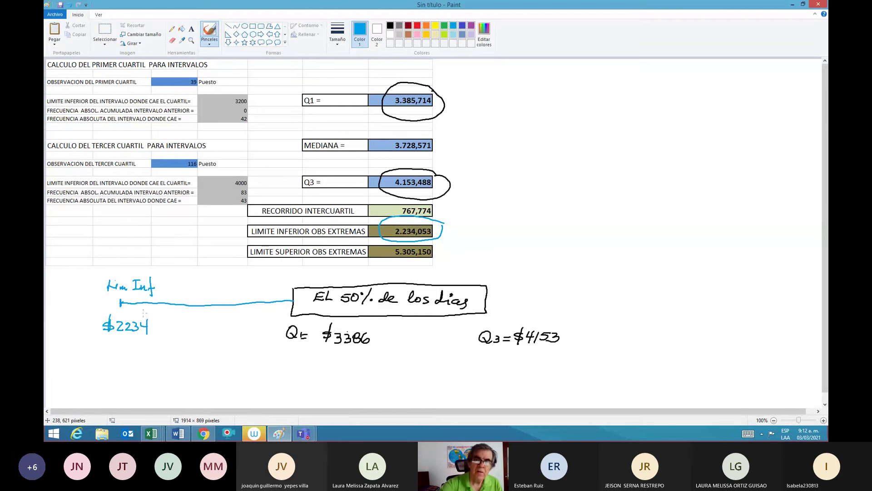
# In green, circle the upper extreme-observation limit and draw the rectangle's right whisker, handwriting "Lim Sup" and "$5305" at its end.
pyautogui.click(444, 26)
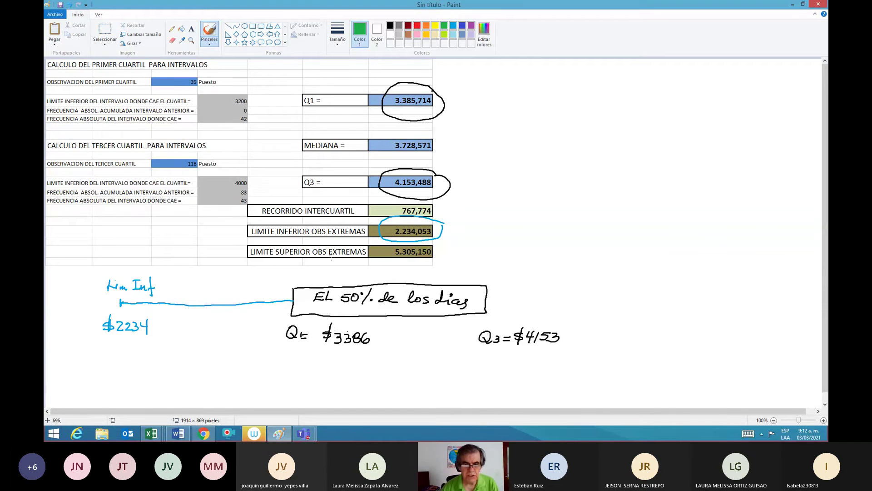
pyautogui.moveTo(441, 248)
pyautogui.mouseDown()
pyautogui.moveTo(431, 239)
pyautogui.moveTo(382, 246)
pyautogui.moveTo(396, 264)
pyautogui.moveTo(442, 248)
pyautogui.mouseUp()
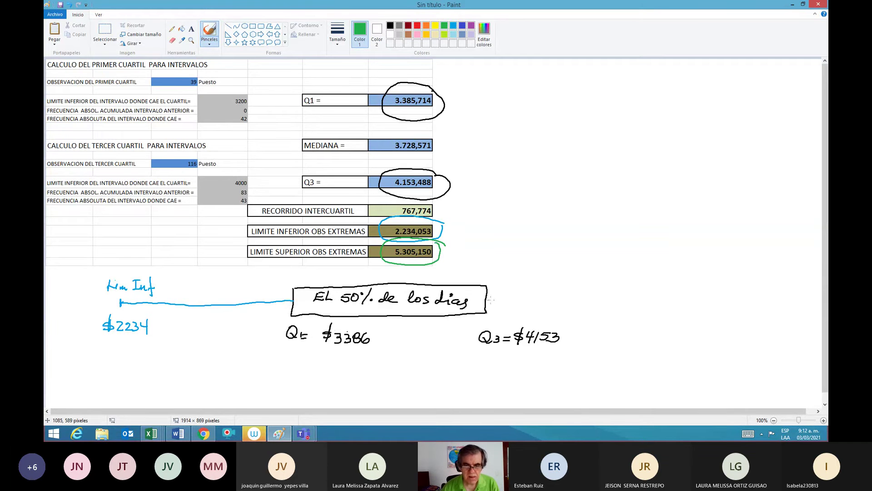
pyautogui.moveTo(490, 300); pyautogui.dragTo(674, 304)
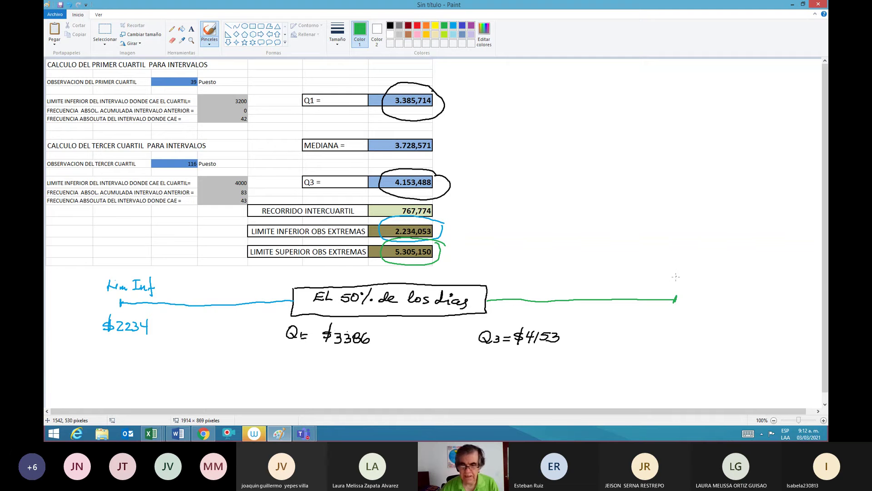
pyautogui.moveTo(671, 273); pyautogui.dragTo(676, 283)
pyautogui.moveTo(677, 278)
pyautogui.mouseDown()
pyautogui.moveTo(706, 282)
pyautogui.moveTo(702, 297)
pyautogui.moveTo(709, 279)
pyautogui.mouseUp()
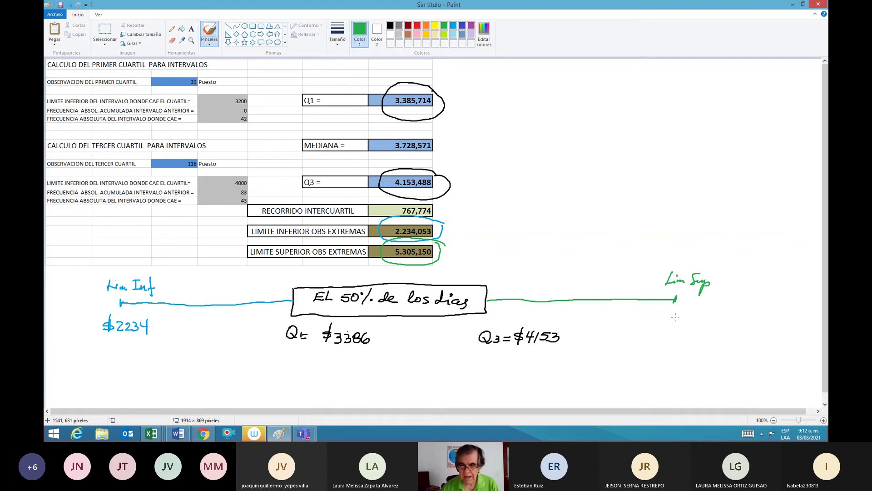
pyautogui.moveTo(671, 312)
pyautogui.mouseDown()
pyautogui.moveTo(667, 327)
pyautogui.moveTo(688, 326)
pyautogui.mouseUp()
pyautogui.moveTo(703, 318)
pyautogui.mouseDown()
pyautogui.moveTo(706, 326)
pyautogui.moveTo(714, 318)
pyautogui.mouseUp()
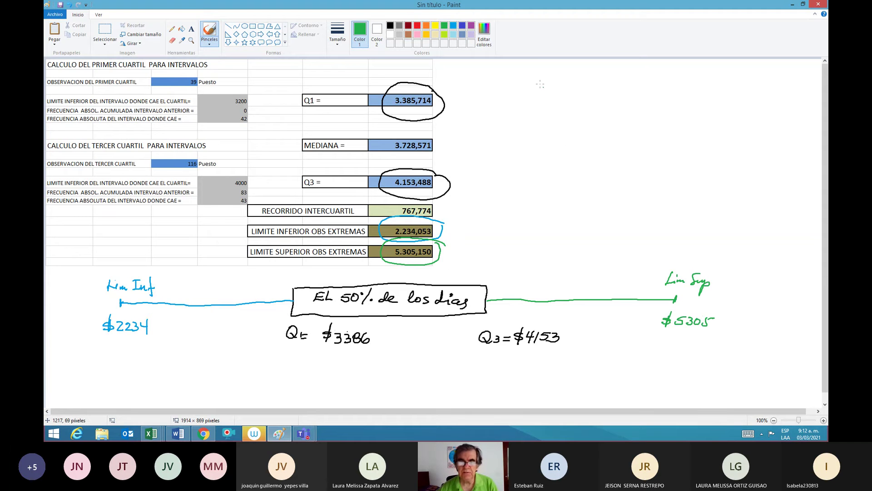
# Handwrite "Cotización Mínima = $3253" in green in the blank area beside the pasted table.
pyautogui.moveTo(490, 81)
pyautogui.mouseDown()
pyautogui.moveTo(481, 90)
pyautogui.moveTo(492, 94)
pyautogui.mouseUp()
pyautogui.moveTo(495, 89); pyautogui.dragTo(500, 89)
pyautogui.moveTo(505, 75)
pyautogui.mouseDown()
pyautogui.moveTo(506, 91)
pyautogui.moveTo(538, 87)
pyautogui.mouseUp()
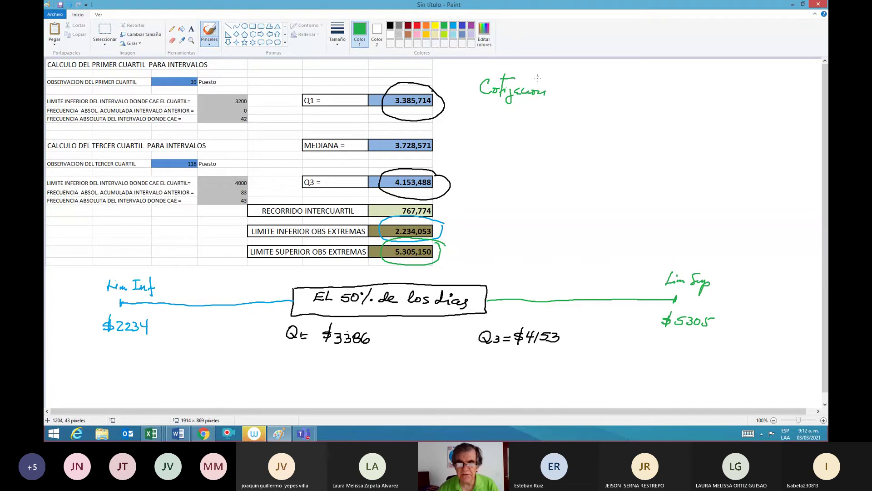
pyautogui.moveTo(558, 90); pyautogui.dragTo(564, 85)
pyautogui.moveTo(571, 77)
pyautogui.mouseDown()
pyautogui.moveTo(563, 97)
pyautogui.moveTo(626, 92)
pyautogui.mouseUp()
pyautogui.moveTo(615, 96)
pyautogui.mouseDown()
pyautogui.moveTo(642, 100)
pyautogui.moveTo(632, 95)
pyautogui.moveTo(660, 92)
pyautogui.moveTo(653, 98)
pyautogui.mouseUp()
pyautogui.moveTo(666, 87)
pyautogui.mouseDown()
pyautogui.moveTo(684, 96)
pyautogui.moveTo(677, 100)
pyautogui.mouseUp()
pyautogui.moveTo(682, 84); pyautogui.dragTo(689, 101)
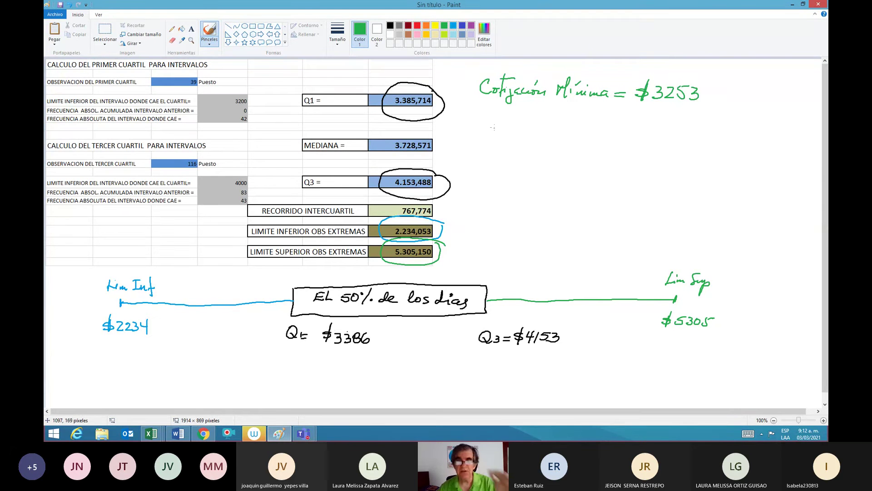
# Handwrite "Cotización Máxima = $4153" in green beneath the minimum quotation.
pyautogui.moveTo(490, 116)
pyautogui.mouseDown()
pyautogui.moveTo(490, 131)
pyautogui.moveTo(494, 124)
pyautogui.moveTo(500, 134)
pyautogui.moveTo(542, 130)
pyautogui.mouseUp()
pyautogui.moveTo(495, 117); pyautogui.dragTo(511, 115)
pyautogui.moveTo(536, 120)
pyautogui.mouseDown()
pyautogui.moveTo(613, 132)
pyautogui.moveTo(586, 111)
pyautogui.moveTo(630, 128)
pyautogui.mouseUp()
pyautogui.moveTo(621, 133)
pyautogui.mouseDown()
pyautogui.moveTo(644, 139)
pyautogui.moveTo(663, 127)
pyautogui.moveTo(659, 140)
pyautogui.mouseUp()
pyautogui.moveTo(671, 129)
pyautogui.mouseDown()
pyautogui.moveTo(673, 138)
pyautogui.moveTo(692, 138)
pyautogui.mouseUp()
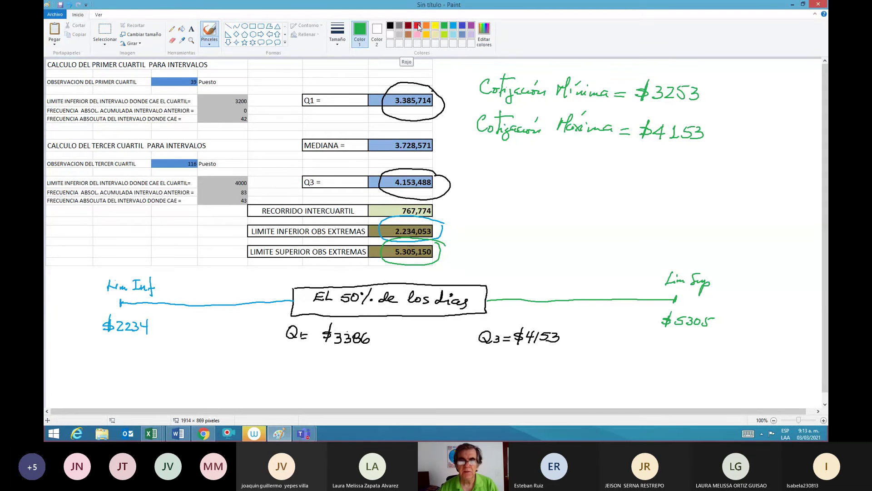
# In red, circle both quotations, draw lines to their positions on the box plot, and mark the minimum there as "$3253".
pyautogui.click(418, 26)
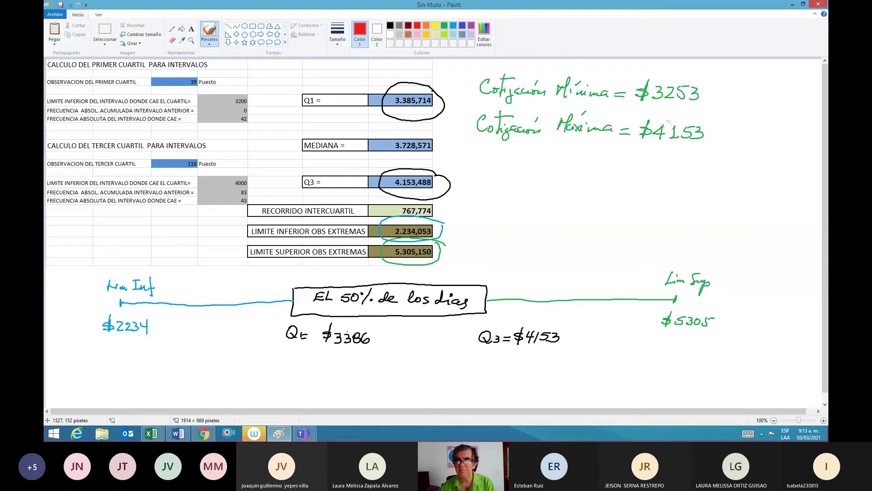
pyautogui.moveTo(630, 108)
pyautogui.mouseDown()
pyautogui.moveTo(712, 101)
pyautogui.moveTo(705, 80)
pyautogui.moveTo(663, 66)
pyautogui.moveTo(632, 84)
pyautogui.moveTo(629, 104)
pyautogui.moveTo(407, 203)
pyautogui.moveTo(249, 304)
pyautogui.moveTo(256, 297)
pyautogui.mouseUp()
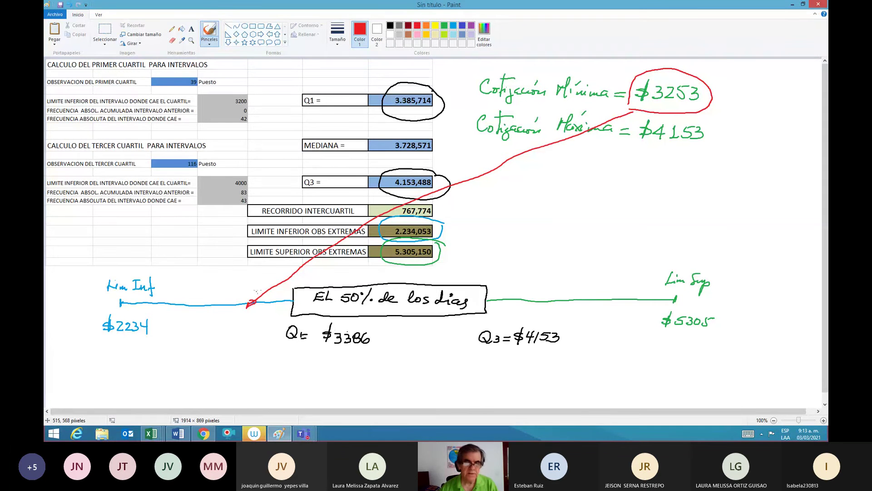
pyautogui.moveTo(240, 316)
pyautogui.mouseDown()
pyautogui.moveTo(235, 329)
pyautogui.moveTo(268, 310)
pyautogui.moveTo(271, 324)
pyautogui.mouseUp()
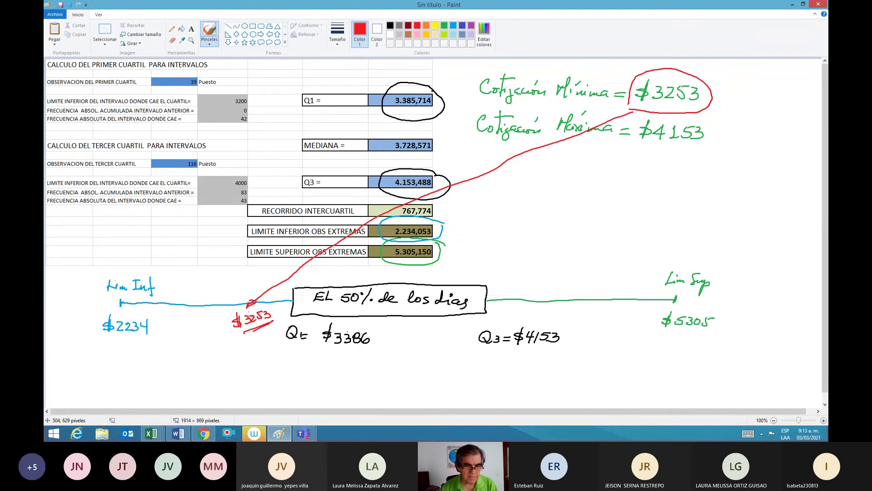
pyautogui.moveTo(237, 300); pyautogui.dragTo(261, 301)
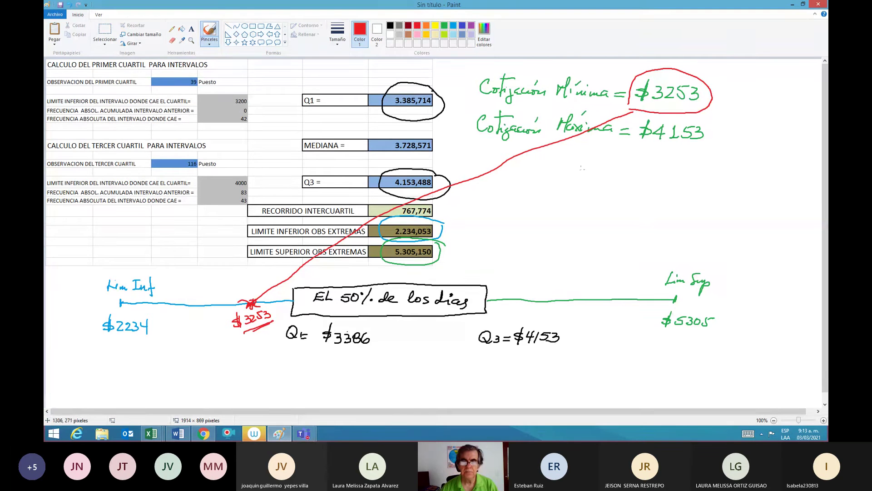
pyautogui.moveTo(633, 149)
pyautogui.mouseDown()
pyautogui.moveTo(707, 155)
pyautogui.moveTo(719, 126)
pyautogui.moveTo(653, 115)
pyautogui.moveTo(628, 137)
pyautogui.moveTo(633, 150)
pyautogui.moveTo(522, 252)
pyautogui.moveTo(492, 292)
pyautogui.mouseUp()
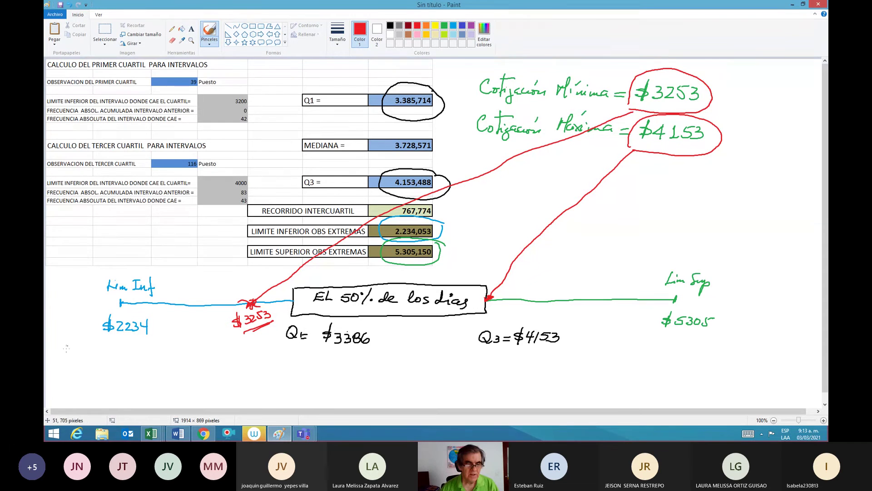
# Handwrite in red below the diagram an underlined "Conclusión" followed by "Como todas las cotizaciones estan dentro del Diagrama de Caja y Bigote".
pyautogui.moveTo(87, 362)
pyautogui.mouseDown()
pyautogui.moveTo(96, 369)
pyautogui.moveTo(106, 350)
pyautogui.moveTo(104, 366)
pyautogui.moveTo(139, 366)
pyautogui.mouseUp()
pyautogui.moveTo(84, 377); pyautogui.dragTo(135, 378)
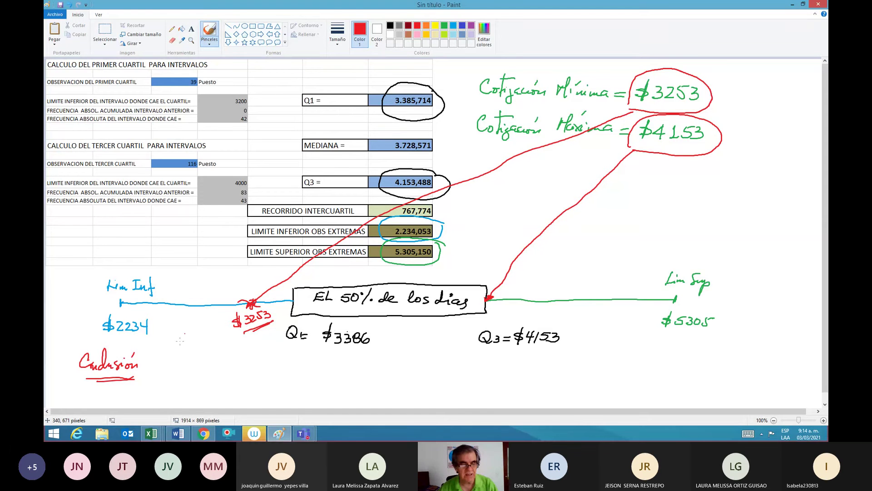
pyautogui.moveTo(170, 353)
pyautogui.mouseDown()
pyautogui.moveTo(160, 356)
pyautogui.moveTo(168, 367)
pyautogui.moveTo(218, 366)
pyautogui.moveTo(225, 349)
pyautogui.moveTo(235, 371)
pyautogui.moveTo(264, 371)
pyautogui.moveTo(290, 372)
pyautogui.moveTo(304, 345)
pyautogui.moveTo(312, 369)
pyautogui.moveTo(451, 368)
pyautogui.moveTo(471, 359)
pyautogui.mouseUp()
pyautogui.moveTo(420, 379)
pyautogui.mouseDown()
pyautogui.moveTo(467, 376)
pyautogui.moveTo(500, 358)
pyautogui.moveTo(532, 370)
pyautogui.moveTo(597, 365)
pyautogui.mouseUp()
pyautogui.click(487, 366)
pyautogui.moveTo(622, 353)
pyautogui.mouseDown()
pyautogui.moveTo(665, 377)
pyautogui.moveTo(681, 361)
pyautogui.moveTo(681, 375)
pyautogui.moveTo(762, 361)
pyautogui.mouseUp()
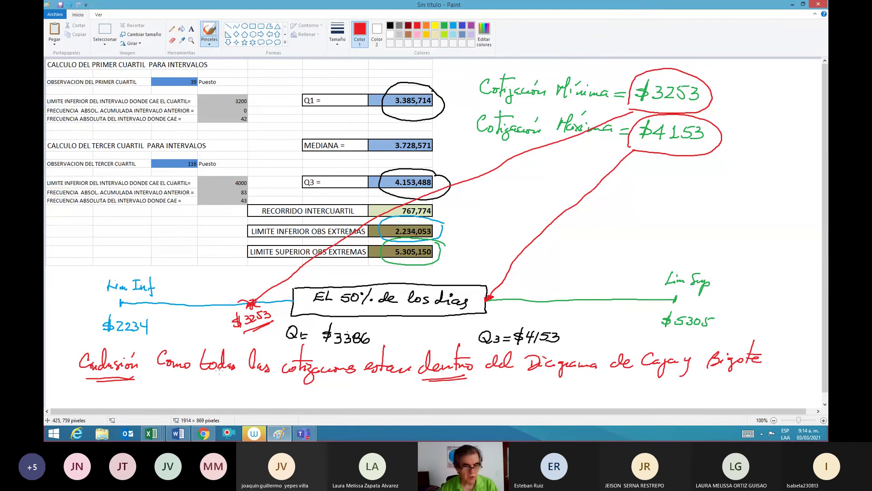
# Continue the red conclusion on a second line with "concluimos que no existen cotizaciones extremas".
pyautogui.moveTo(173, 385)
pyautogui.mouseDown()
pyautogui.moveTo(164, 395)
pyautogui.moveTo(190, 395)
pyautogui.mouseUp()
pyautogui.moveTo(195, 386)
pyautogui.mouseDown()
pyautogui.moveTo(197, 373)
pyautogui.moveTo(202, 395)
pyautogui.moveTo(268, 408)
pyautogui.mouseUp()
pyautogui.moveTo(272, 390); pyautogui.dragTo(324, 396)
pyautogui.moveTo(328, 392); pyautogui.dragTo(356, 396)
pyautogui.moveTo(359, 389); pyautogui.dragTo(442, 397)
pyautogui.moveTo(437, 390); pyautogui.dragTo(447, 388)
pyautogui.moveTo(449, 392)
pyautogui.mouseDown()
pyautogui.moveTo(506, 391)
pyautogui.moveTo(443, 385)
pyautogui.moveTo(465, 383)
pyautogui.mouseUp()
pyautogui.moveTo(517, 392)
pyautogui.mouseDown()
pyautogui.moveTo(589, 390)
pyautogui.moveTo(559, 381)
pyautogui.mouseUp()
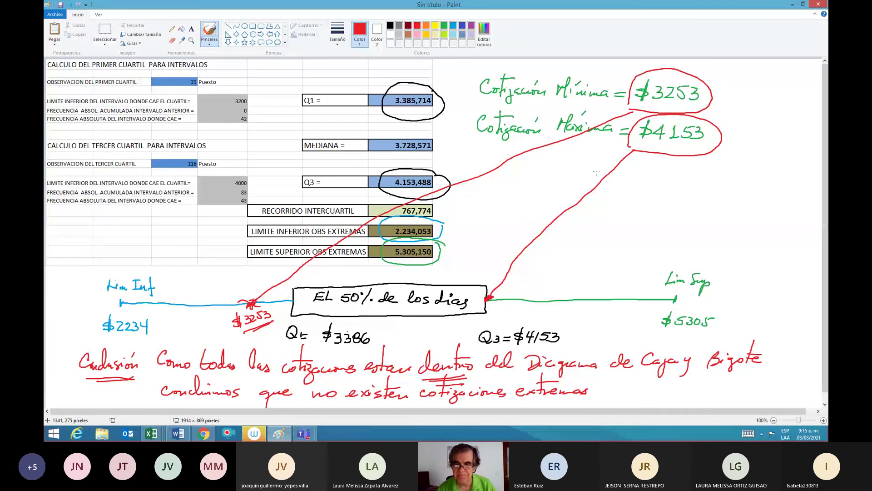
# Handwrite "Coef Variacion ≅ 8%" in red above the right whisker, circle it, and add an underlined "Homogeneos" beneath it.
pyautogui.moveTo(600, 197)
pyautogui.mouseDown()
pyautogui.moveTo(600, 211)
pyautogui.moveTo(616, 211)
pyautogui.mouseUp()
pyautogui.moveTo(624, 191); pyautogui.dragTo(617, 220)
pyautogui.moveTo(613, 208); pyautogui.dragTo(702, 204)
pyautogui.moveTo(693, 208)
pyautogui.mouseDown()
pyautogui.moveTo(725, 203)
pyautogui.moveTo(714, 209)
pyautogui.moveTo(730, 213)
pyautogui.mouseUp()
pyautogui.moveTo(730, 194); pyautogui.dragTo(731, 198)
pyautogui.moveTo(739, 205)
pyautogui.mouseDown()
pyautogui.moveTo(624, 178)
pyautogui.moveTo(609, 223)
pyautogui.moveTo(738, 203)
pyautogui.mouseUp()
pyautogui.moveTo(624, 230)
pyautogui.mouseDown()
pyautogui.moveTo(620, 246)
pyautogui.moveTo(708, 247)
pyautogui.mouseUp()
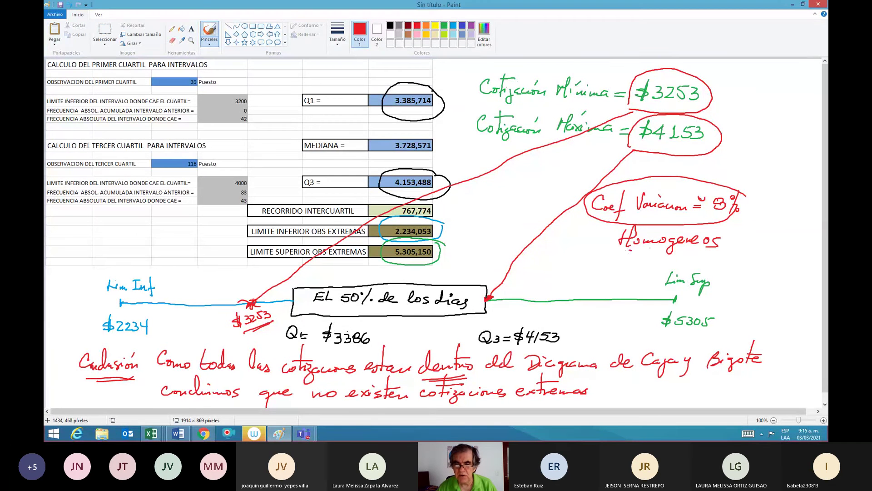
pyautogui.moveTo(631, 249); pyautogui.dragTo(720, 256)
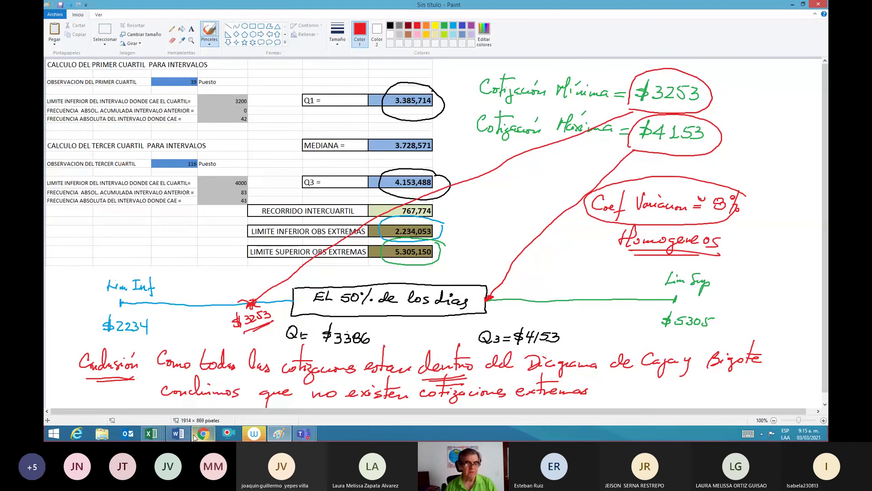
# Switch to the interval statistics workbook in Excel and review the 5 INTERV sheet's mean, deviation and coefficient of variation results.
pyautogui.moveTo(154, 438)
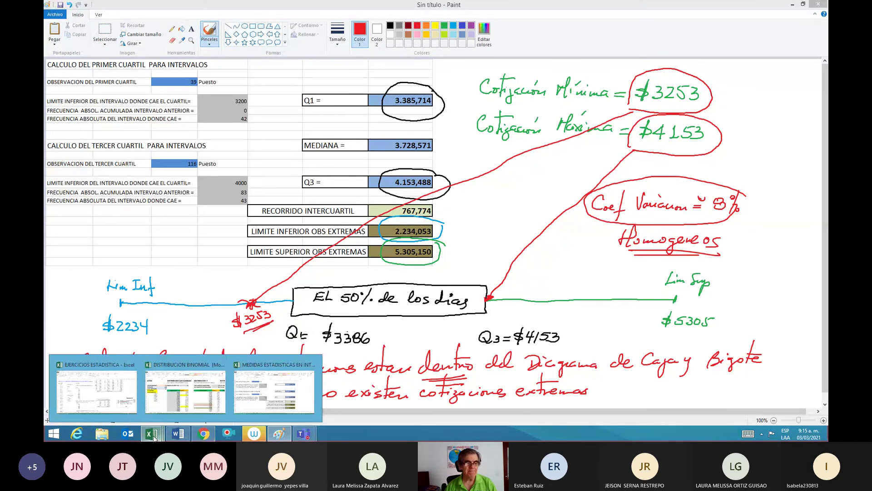
pyautogui.click(261, 402)
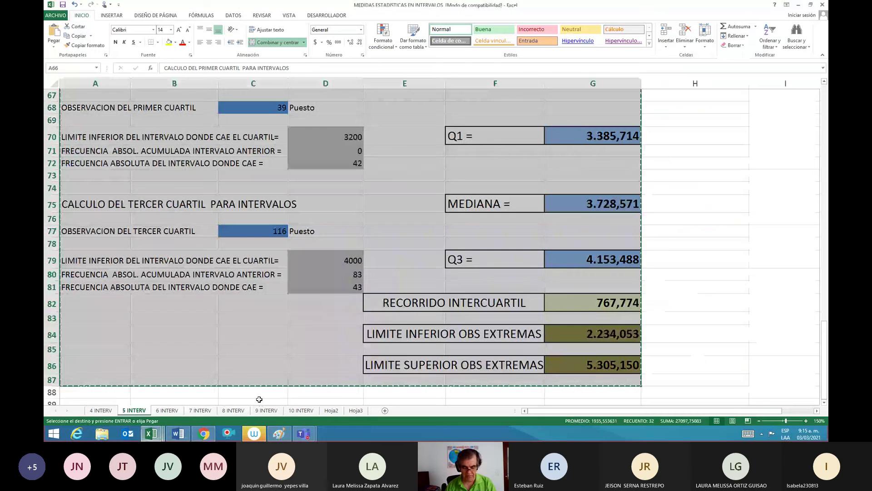
pyautogui.press('Up')
pyautogui.press('Up')
pyautogui.press('Up')
pyautogui.press('Up')
pyautogui.press('Up')
pyautogui.press('Up')
pyautogui.press('Up')
pyautogui.press('Up')
pyautogui.press('Up')
pyautogui.press('Up')
pyautogui.press('Up')
pyautogui.press('Up')
pyautogui.press('Up')
pyautogui.press('Up')
pyautogui.press('Up')
pyautogui.press('Up')
pyautogui.press('Up')
pyautogui.press('Up')
pyautogui.press('Up')
pyautogui.press('Up')
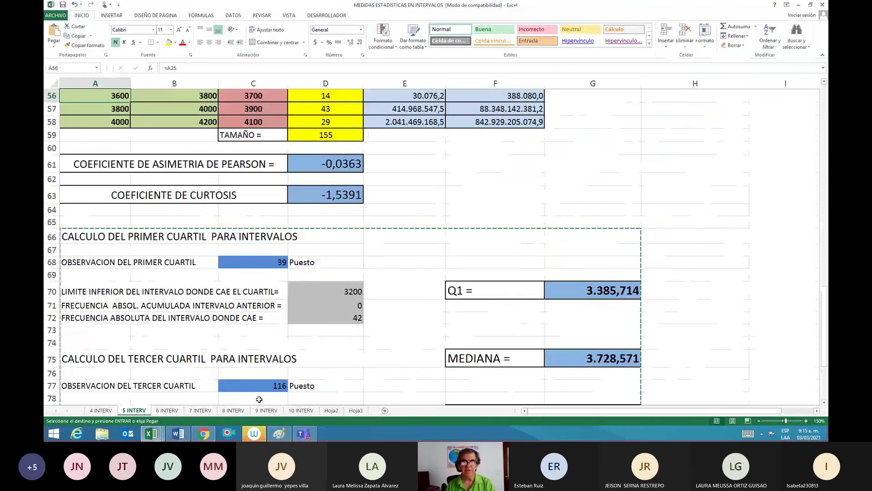
pyautogui.press('Up')
pyautogui.press('Up')
pyautogui.press('Up')
pyautogui.press('Up')
pyautogui.press('Up')
pyautogui.press('Up')
pyautogui.press('Up')
pyautogui.press('Up')
pyautogui.press('Up')
pyautogui.press('Up')
pyautogui.press('Up')
pyautogui.press('Up')
pyautogui.press('Up')
pyautogui.press('Up')
pyautogui.press('Up')
pyautogui.press('Up')
pyautogui.press('Up')
pyautogui.press('Up')
pyautogui.press('Up')
pyautogui.press('Up')
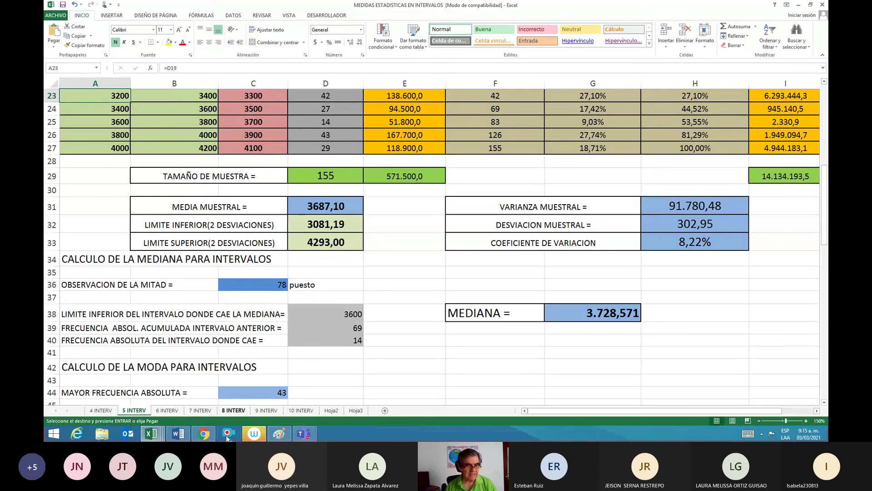
# Open Grupo Aval's Portal Financiero in a new Chrome tab and examine the enlarged dollar chart and closing indicators.
pyautogui.moveTo(211, 438)
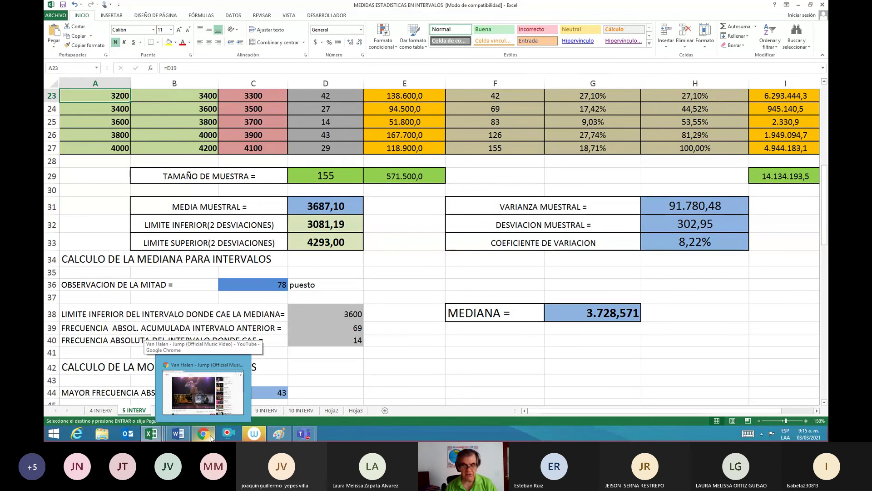
pyautogui.click(211, 438)
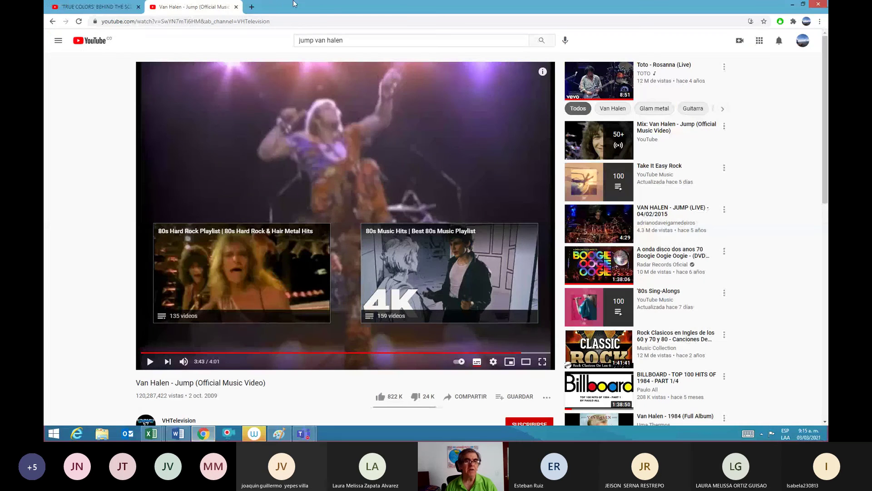
pyautogui.click(252, 7)
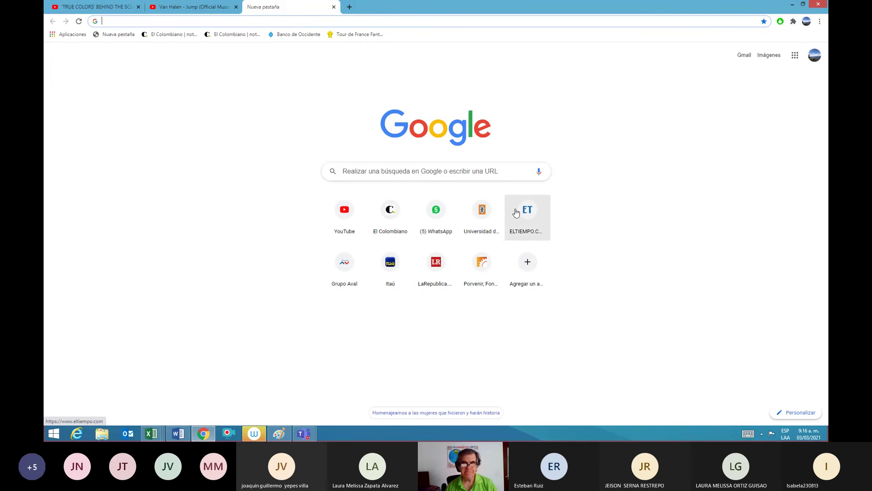
pyautogui.click(342, 260)
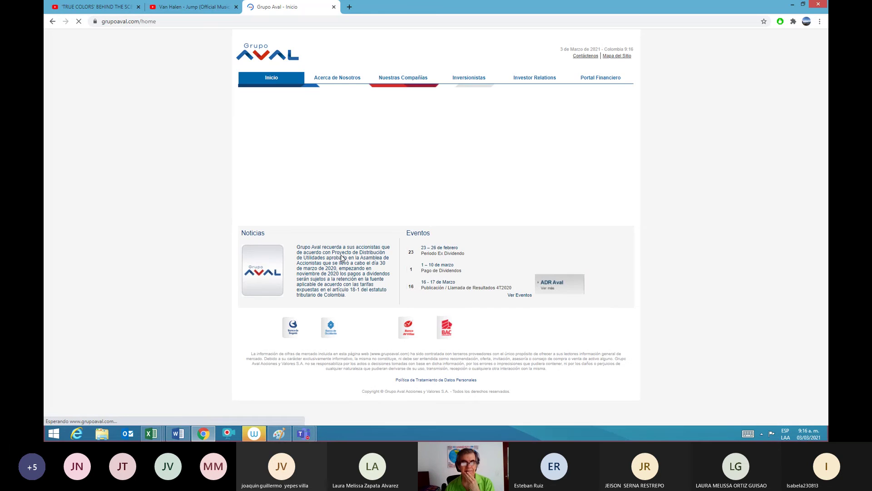
pyautogui.click(591, 80)
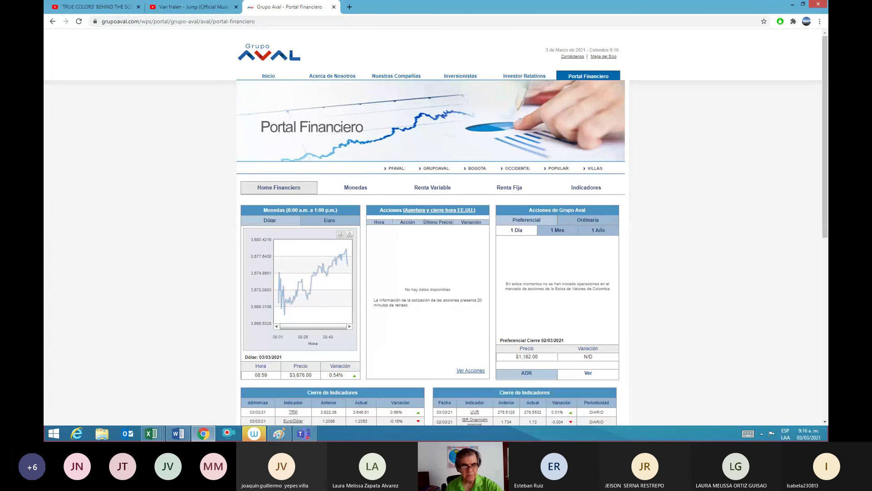
pyautogui.hotkey('ctrl', '+')
pyautogui.hotkey('ctrl', '+')
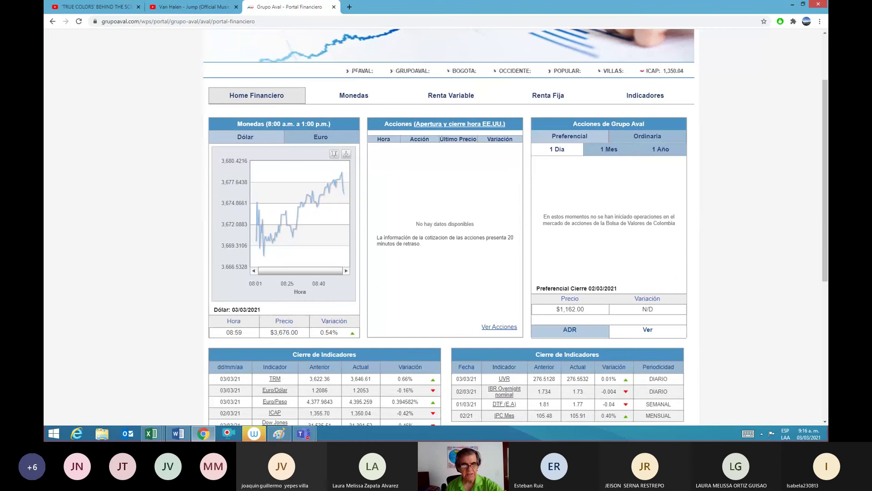
pyautogui.scroll(-1, 436, 227)
pyautogui.hotkey('ctrl', '+')
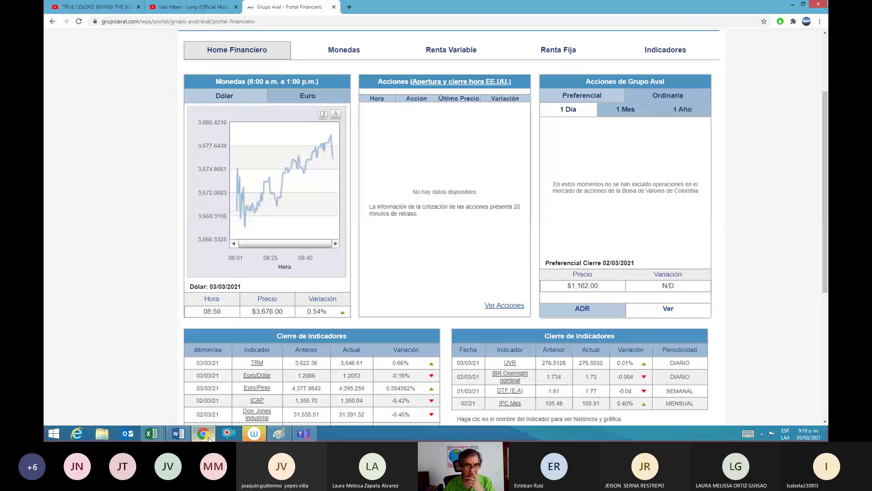
# Switch to the Microsoft Teams meeting window and open its additional meeting options.
pyautogui.moveTo(208, 437)
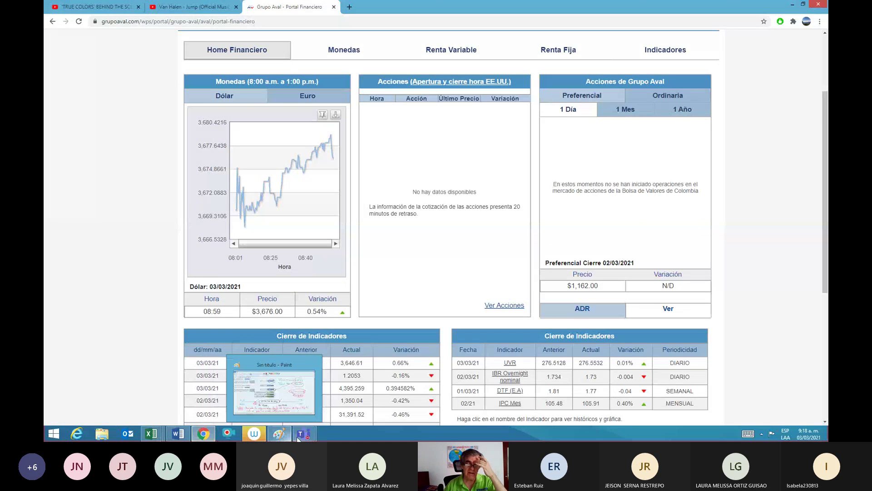
pyautogui.moveTo(304, 436)
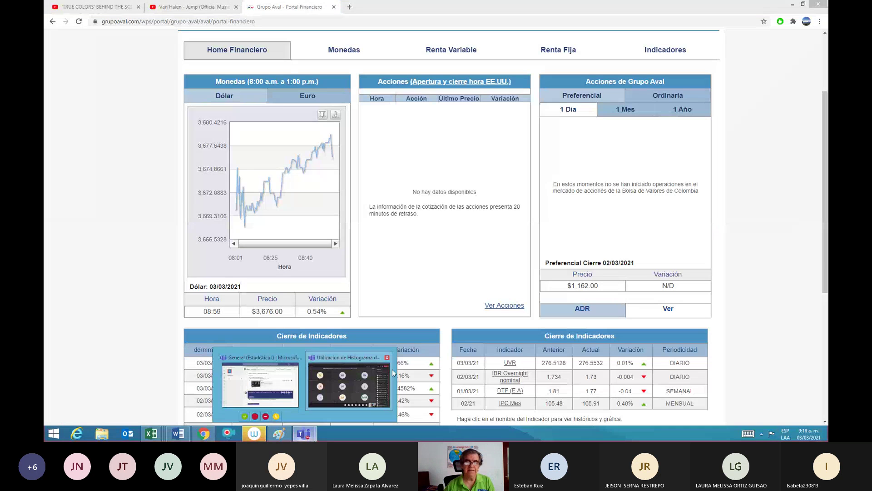
pyautogui.click(349, 384)
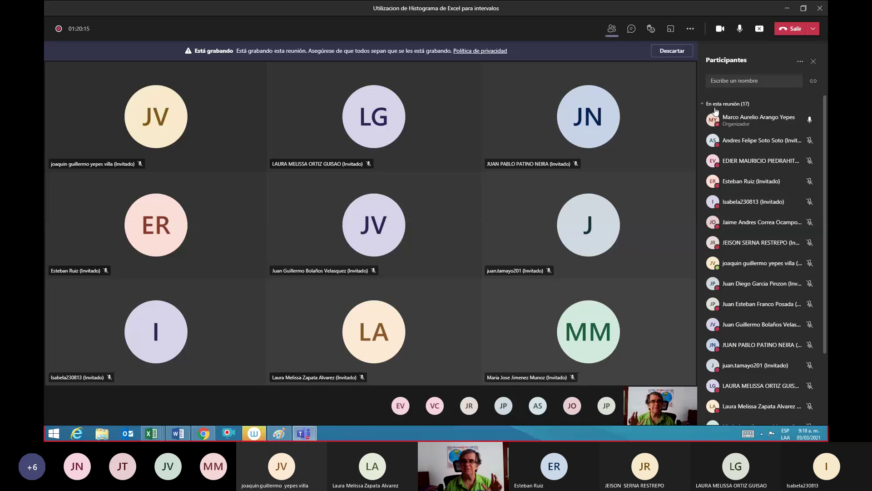
pyautogui.click(690, 30)
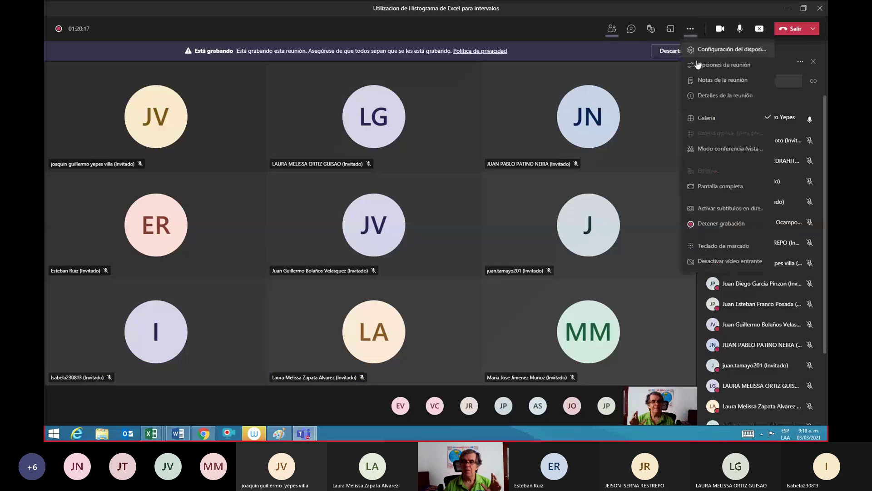